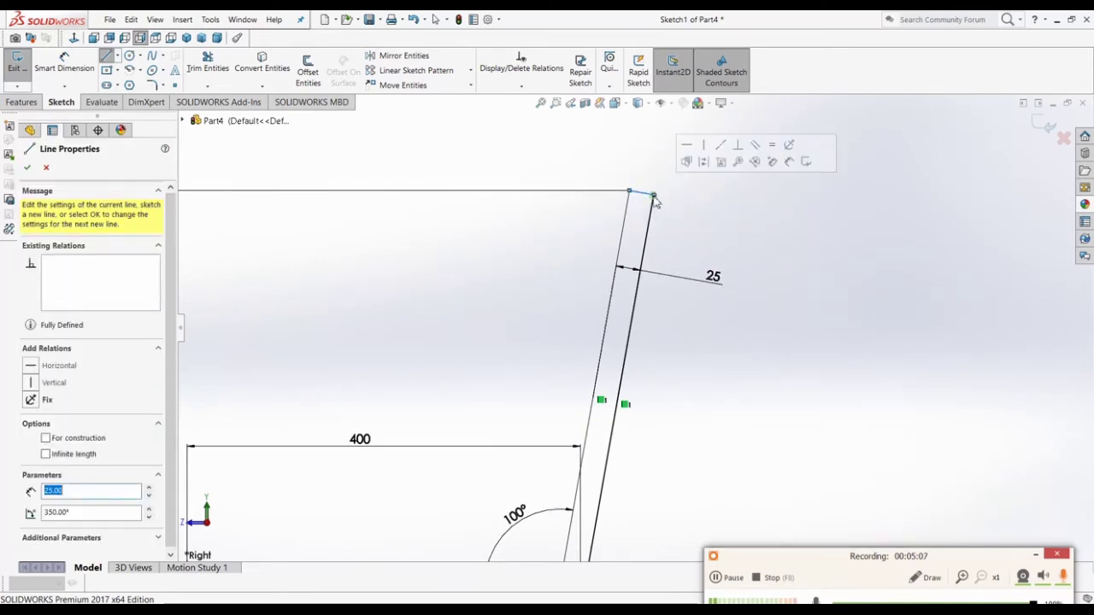
Step: Power-trim the stray top-edge piece and the vertical line's overlap at the seat corner
key(Escape)
scroll(722, 217, up, 6)
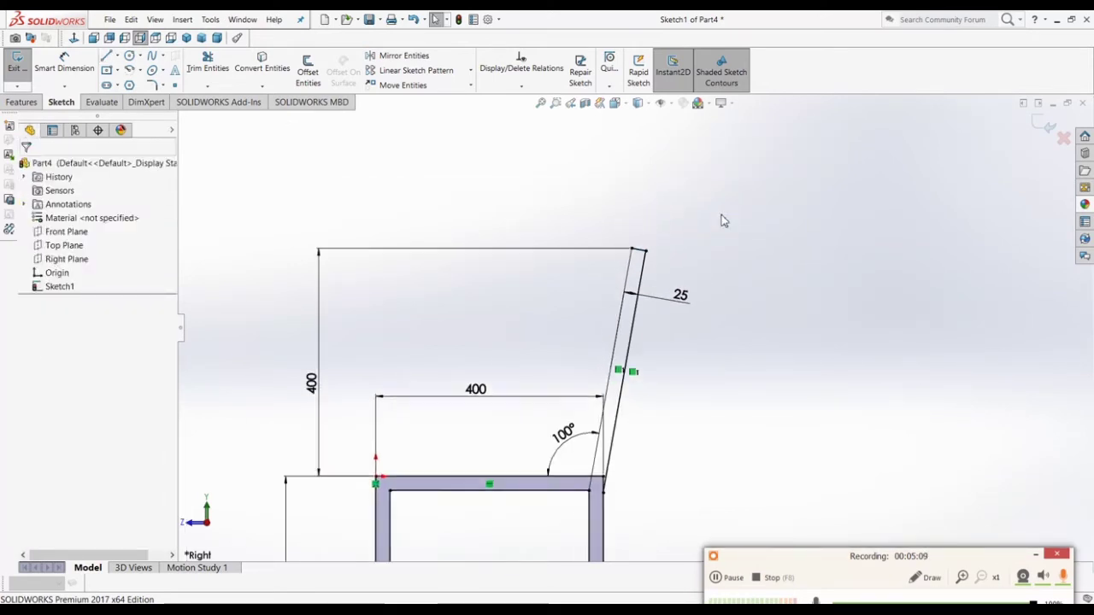
scroll(607, 421, down, 4)
scroll(606, 423, up, 2)
scroll(564, 342, down, 6)
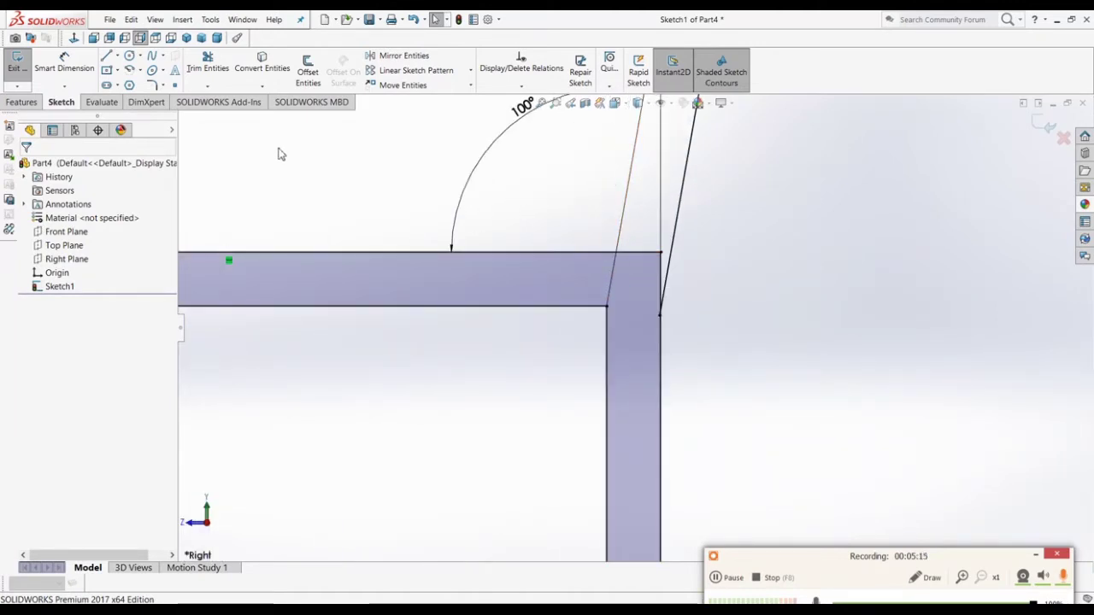
click(207, 67)
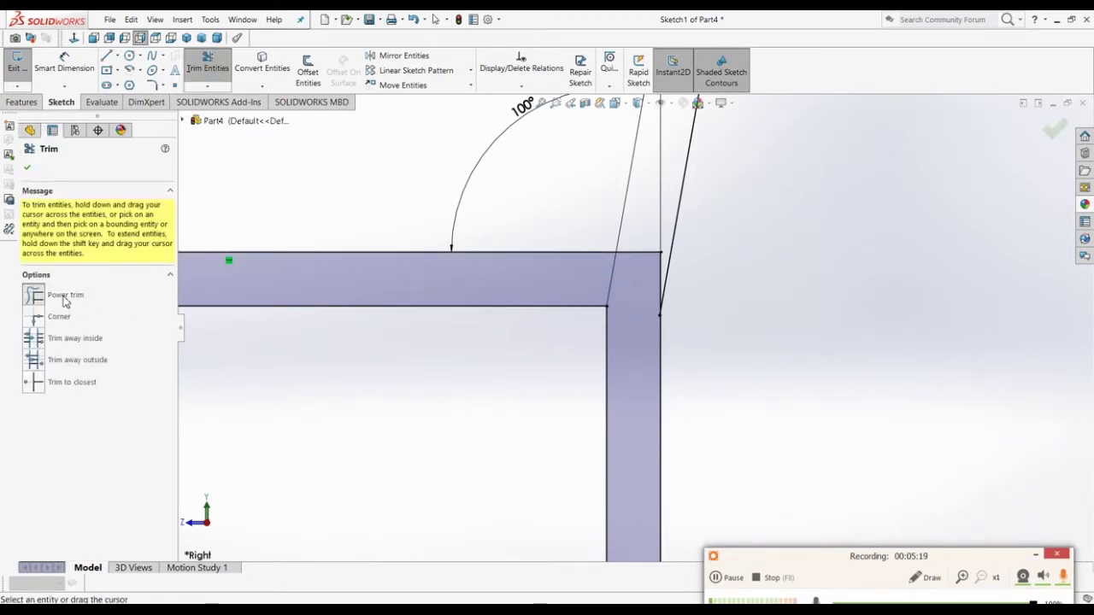
click(636, 257)
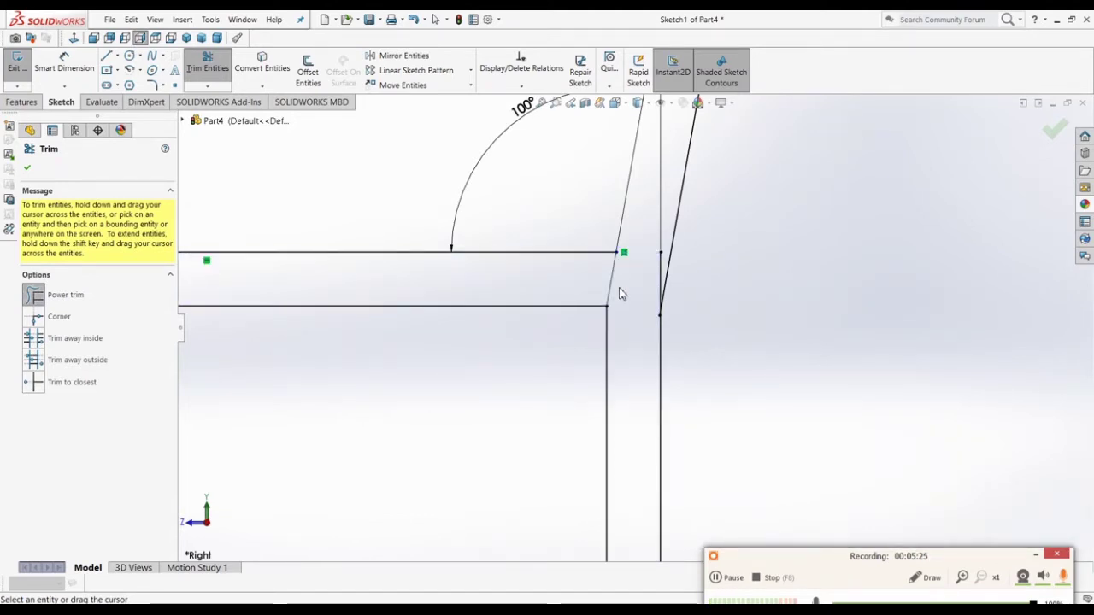
scroll(621, 293, down, 3)
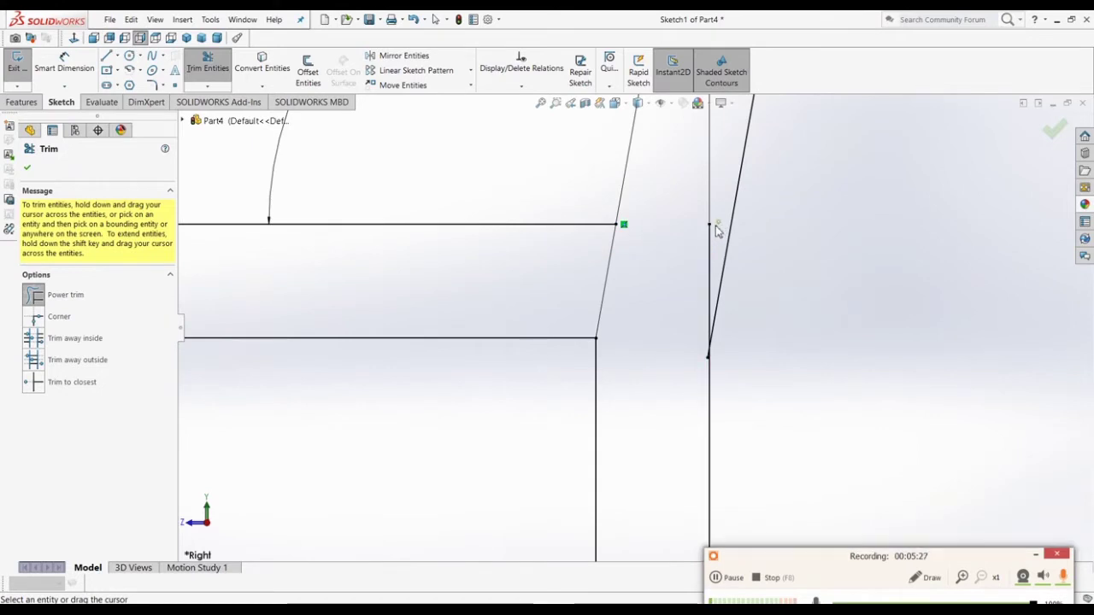
drag(716, 231, 706, 244)
Step: Trim the slanted line's tail and the slanted piece between the seat edges
scroll(713, 368, down, 5)
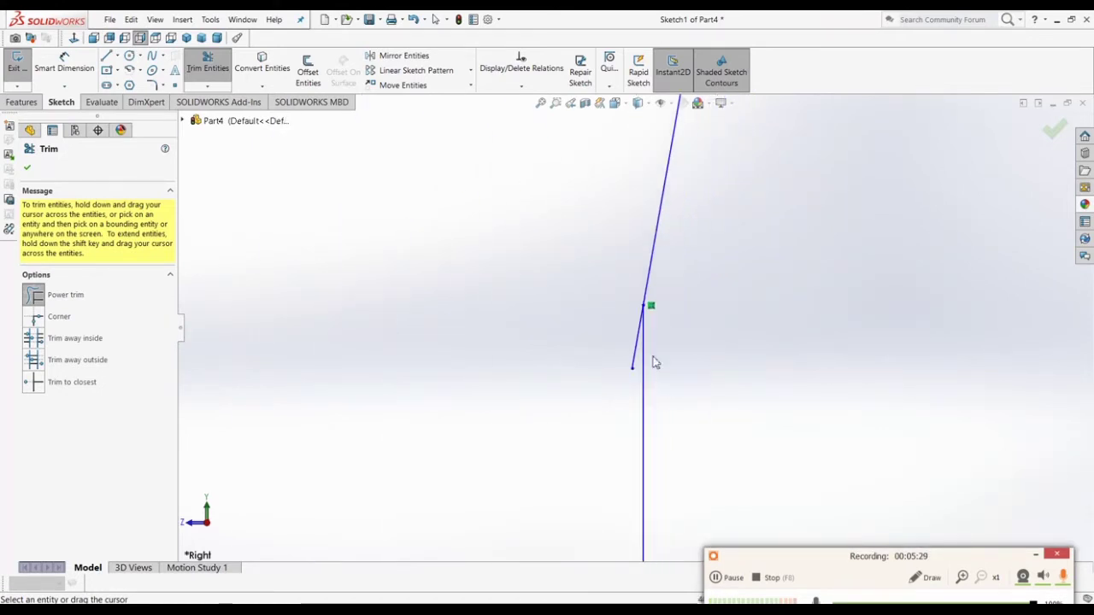
drag(657, 469, 640, 408)
scroll(618, 381, up, 2)
scroll(610, 361, up, 3)
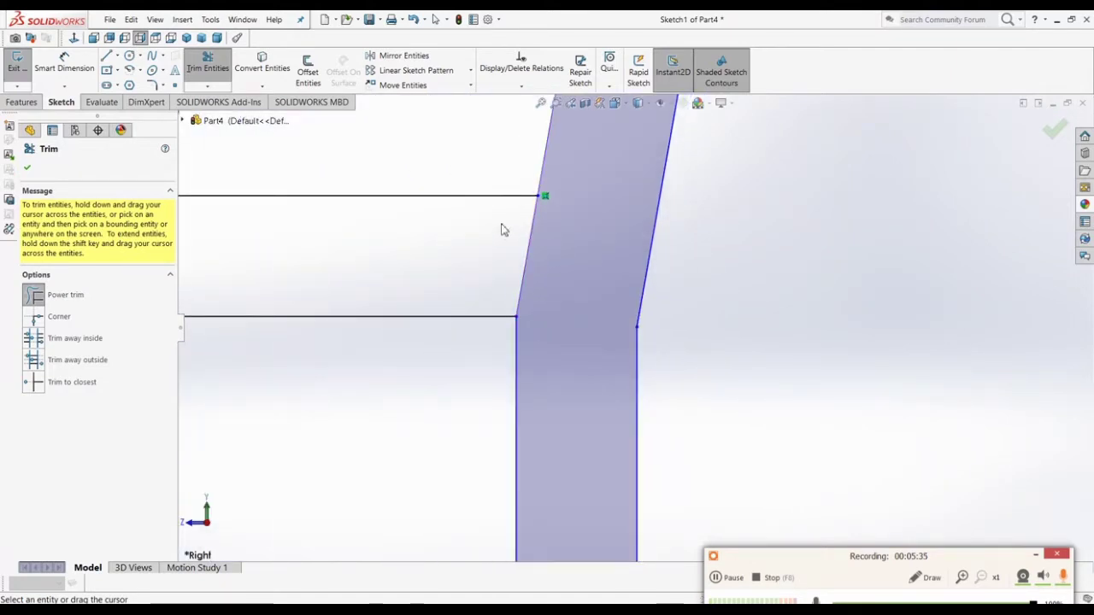
drag(474, 235, 557, 243)
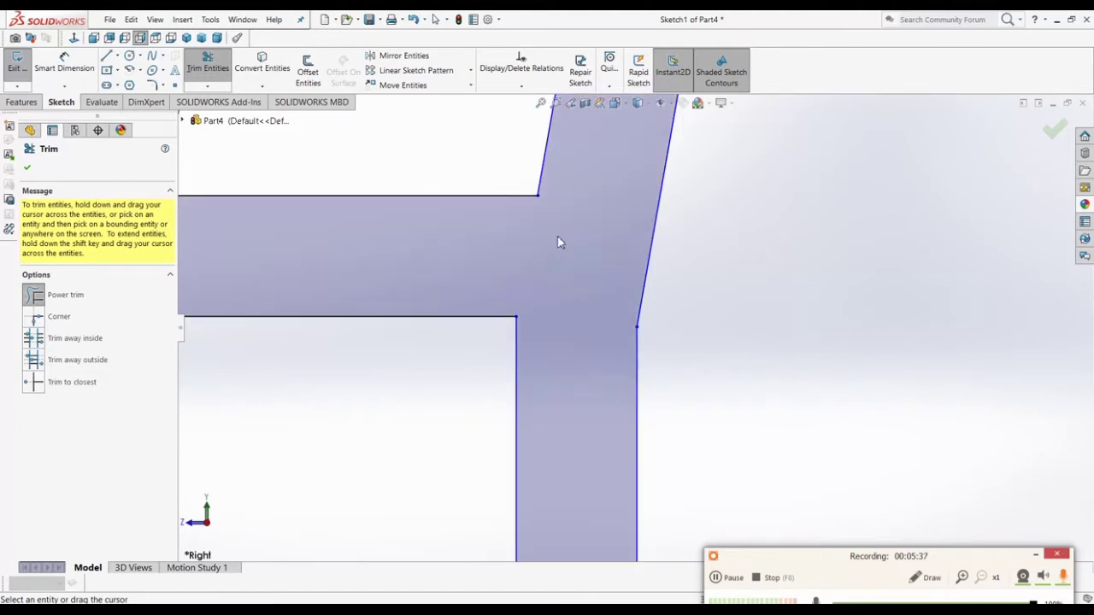
scroll(551, 248, up, 4)
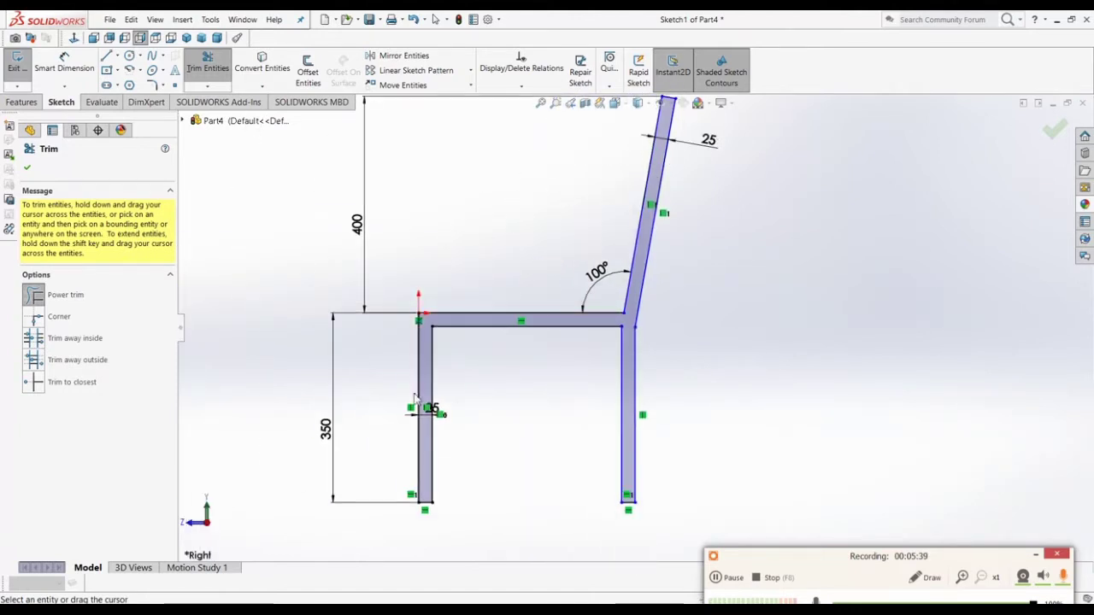
scroll(688, 269, up, 1)
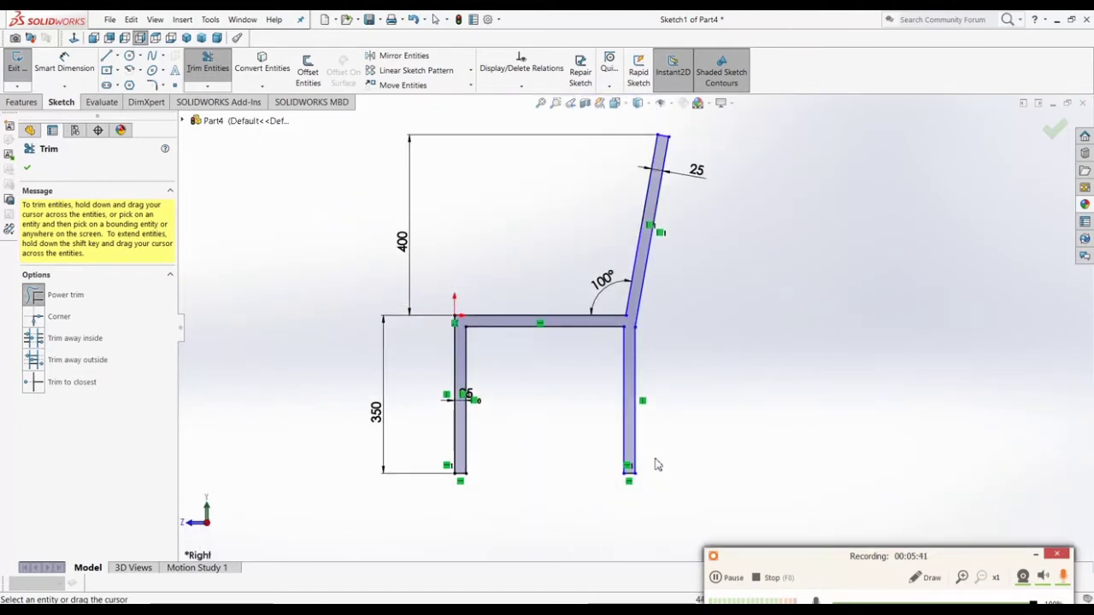
scroll(654, 435, up, 1)
scroll(630, 425, down, 3)
scroll(608, 389, up, 1)
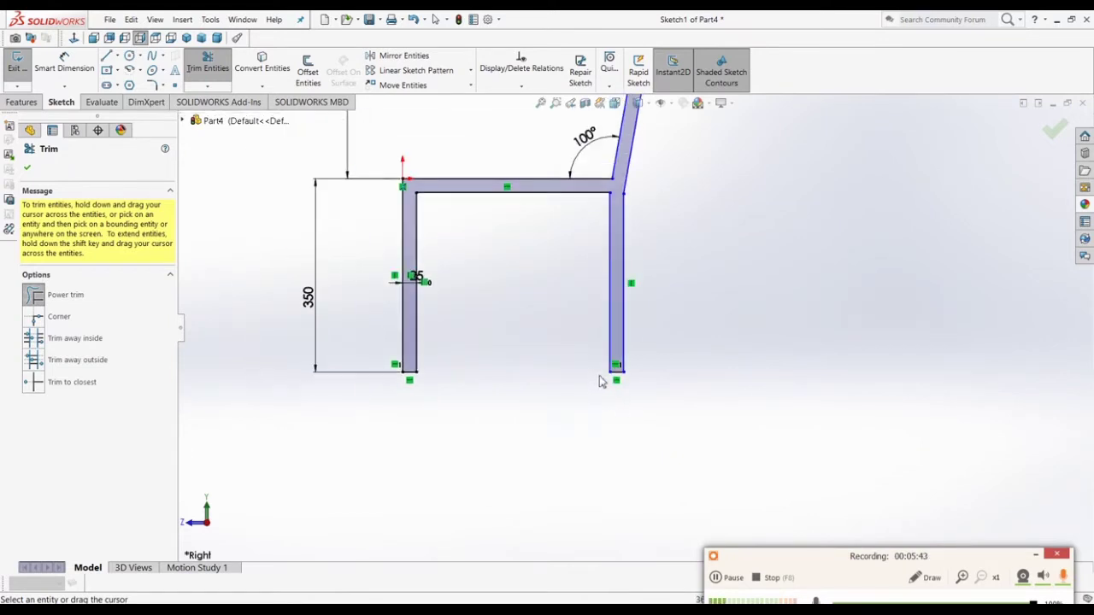
scroll(655, 245, up, 2)
scroll(656, 262, down, 4)
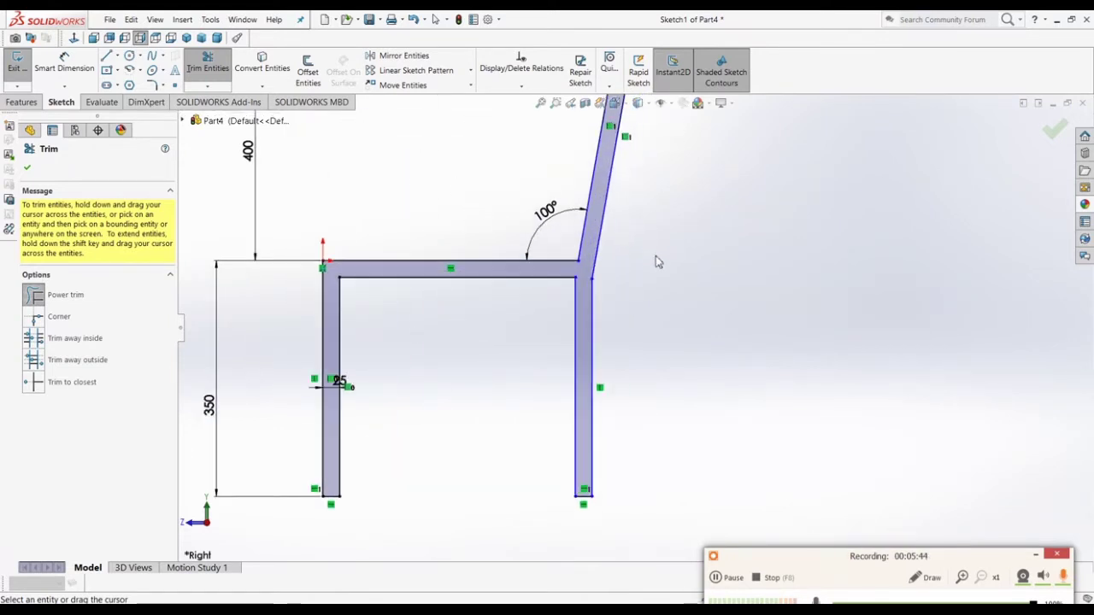
Step: Try a 25 leg-width dimension on the right leg and discard it as redundant
click(51, 74)
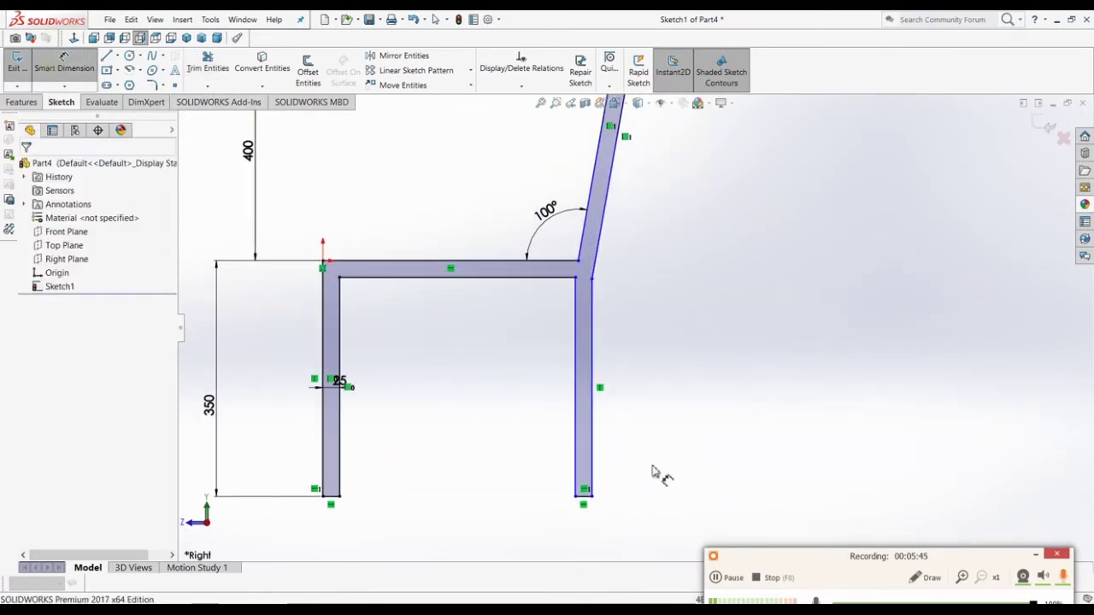
click(591, 435)
click(576, 434)
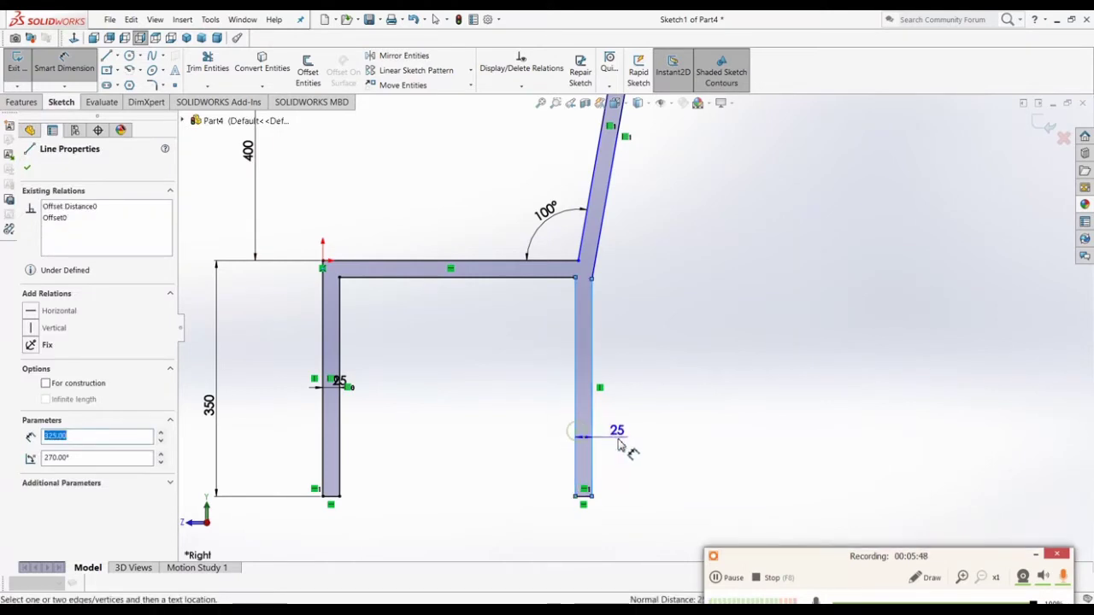
click(641, 518)
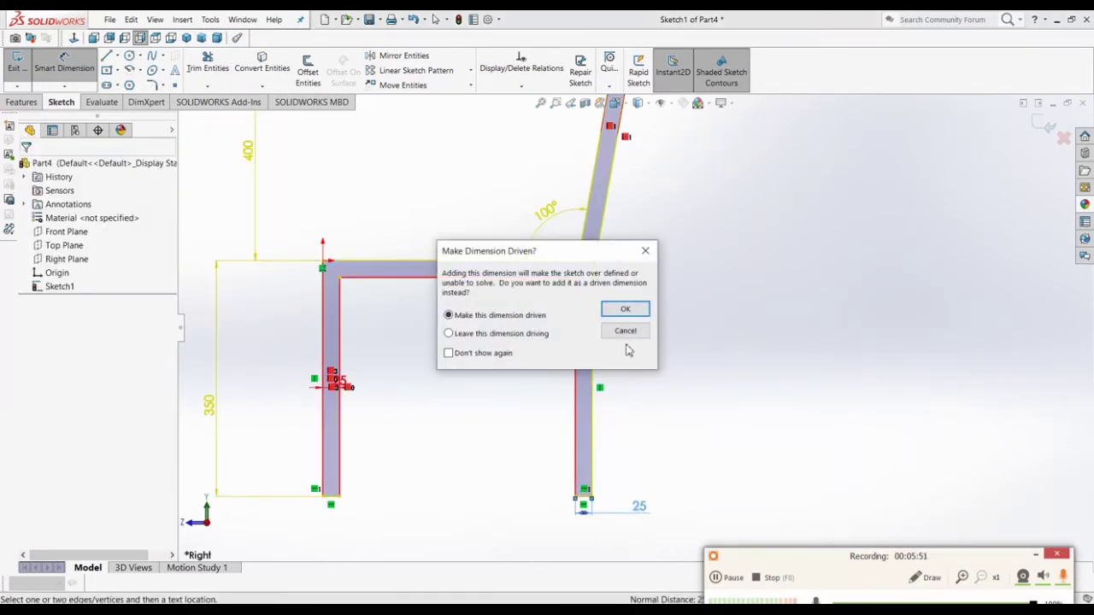
click(629, 333)
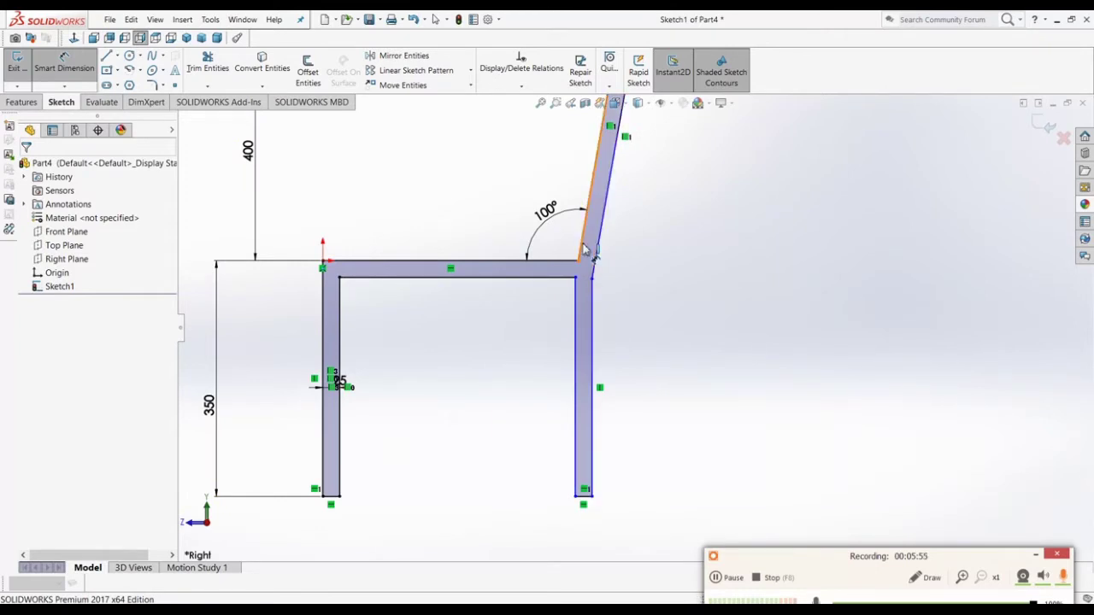
Step: Dimension the legs' inner edges 350 mm apart
scroll(599, 291, down, 3)
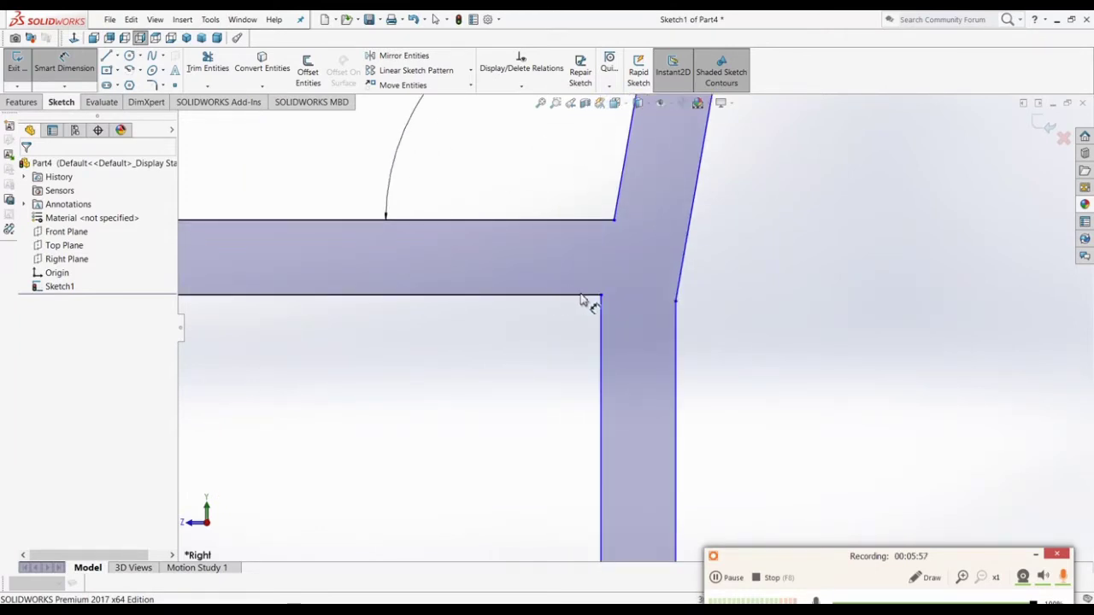
scroll(589, 310, up, 2)
scroll(599, 315, up, 2)
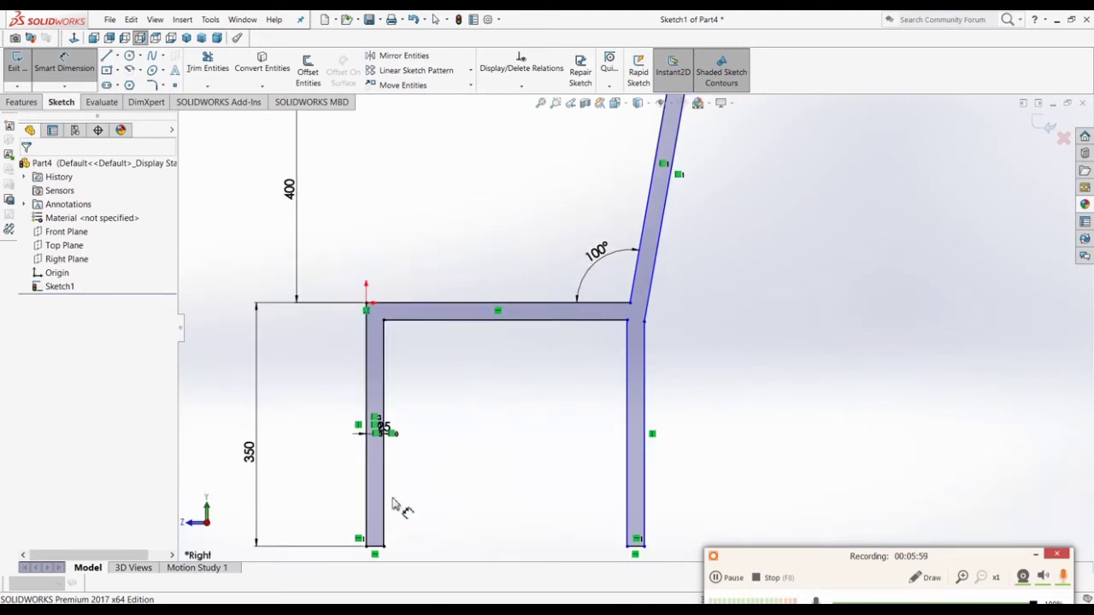
click(384, 504)
click(628, 477)
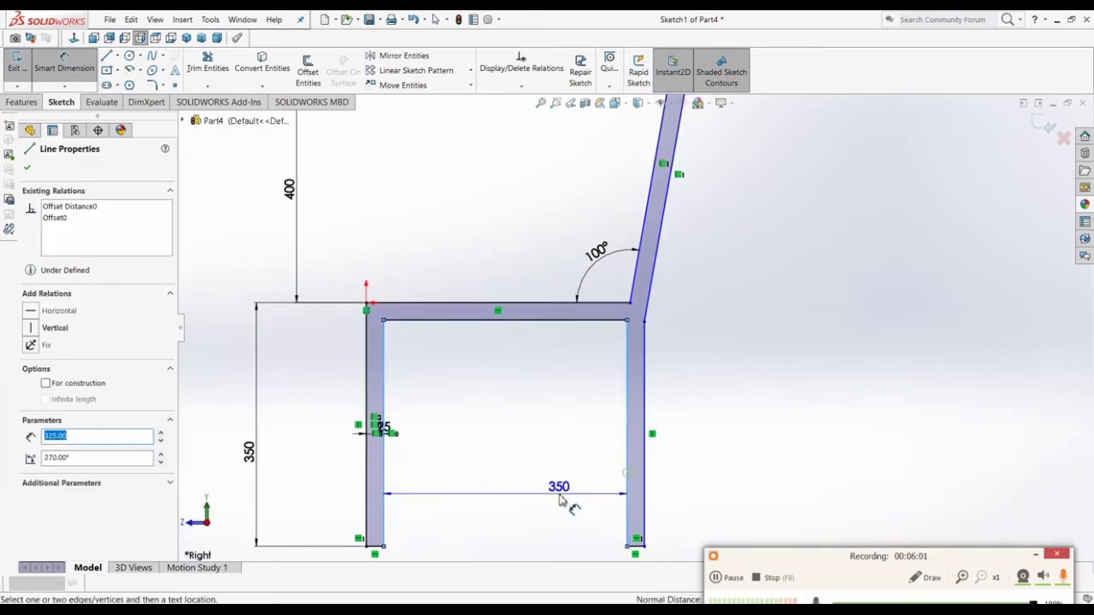
scroll(559, 501, up, 3)
click(571, 495)
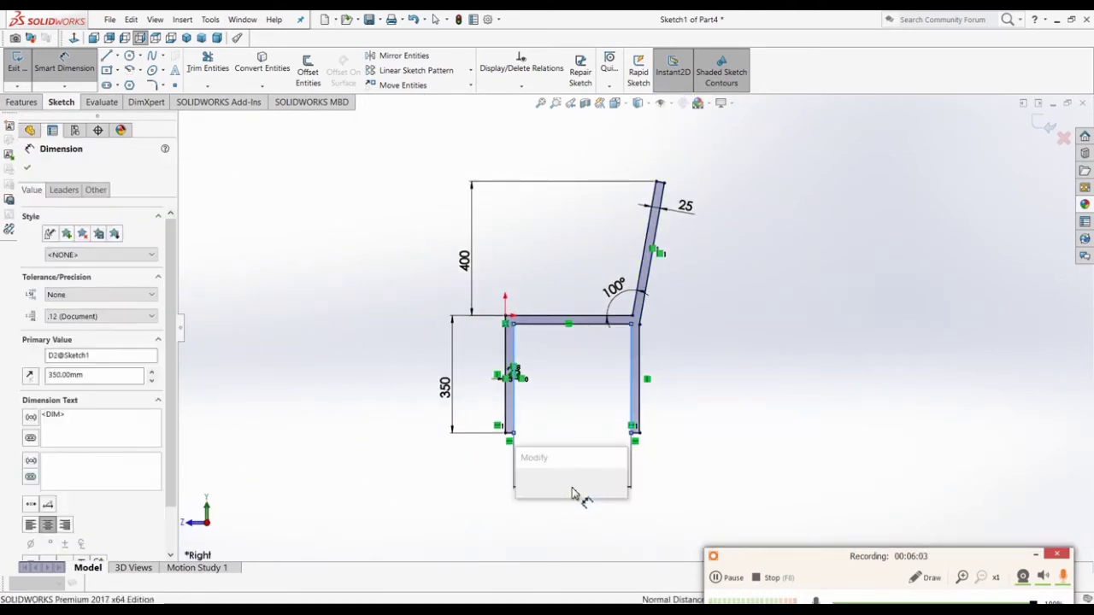
click(525, 486)
scroll(663, 363, down, 3)
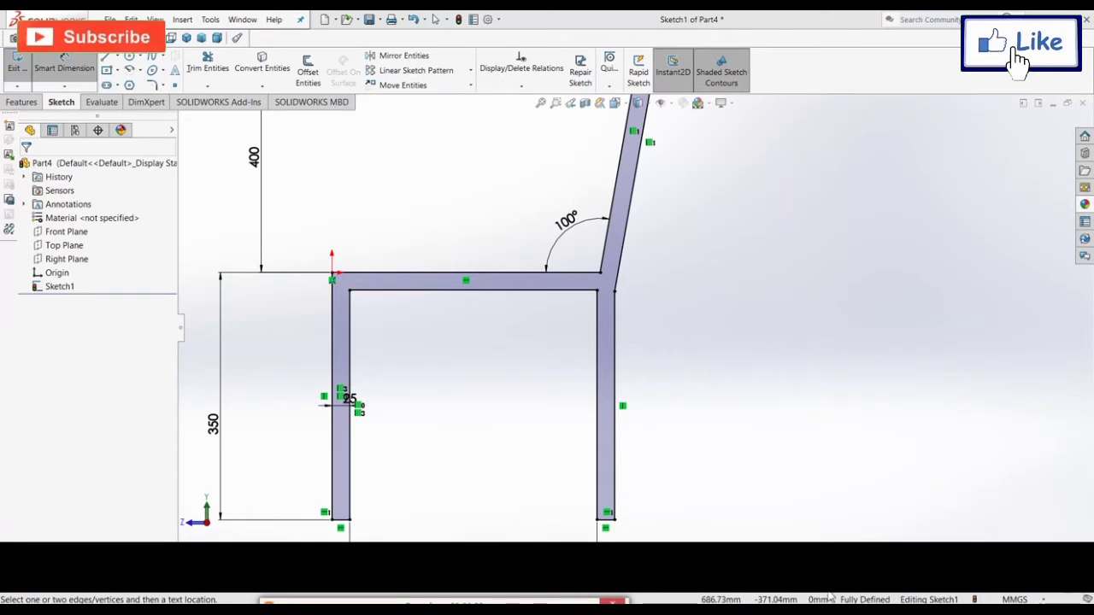
scroll(826, 386, up, 6)
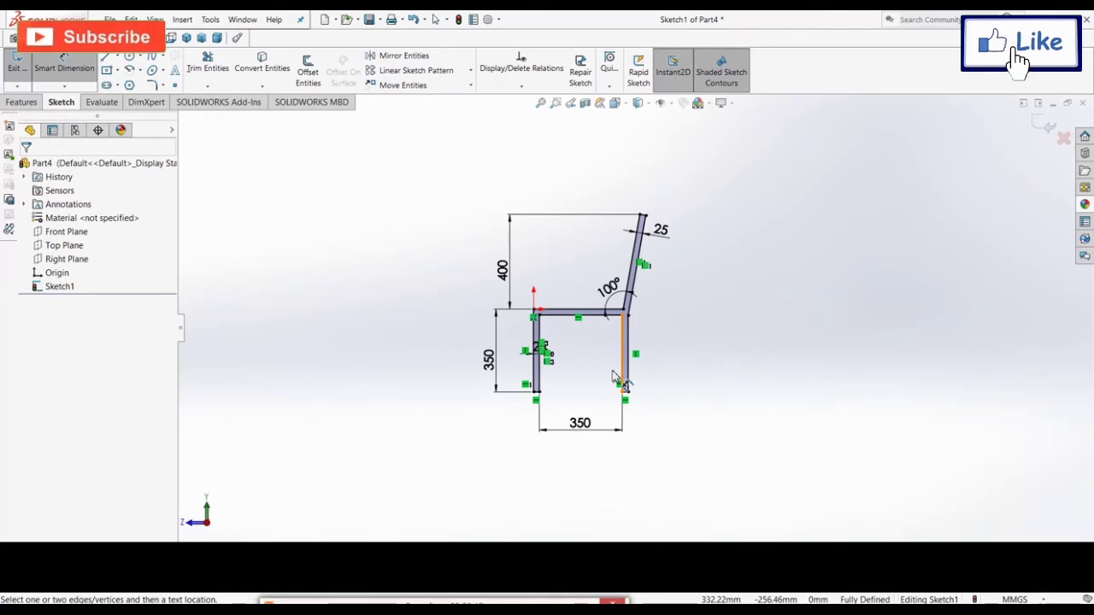
Step: Box-select the entire chair profile, mark it For construction, and exit Sketch1
right_click(430, 164)
click(462, 195)
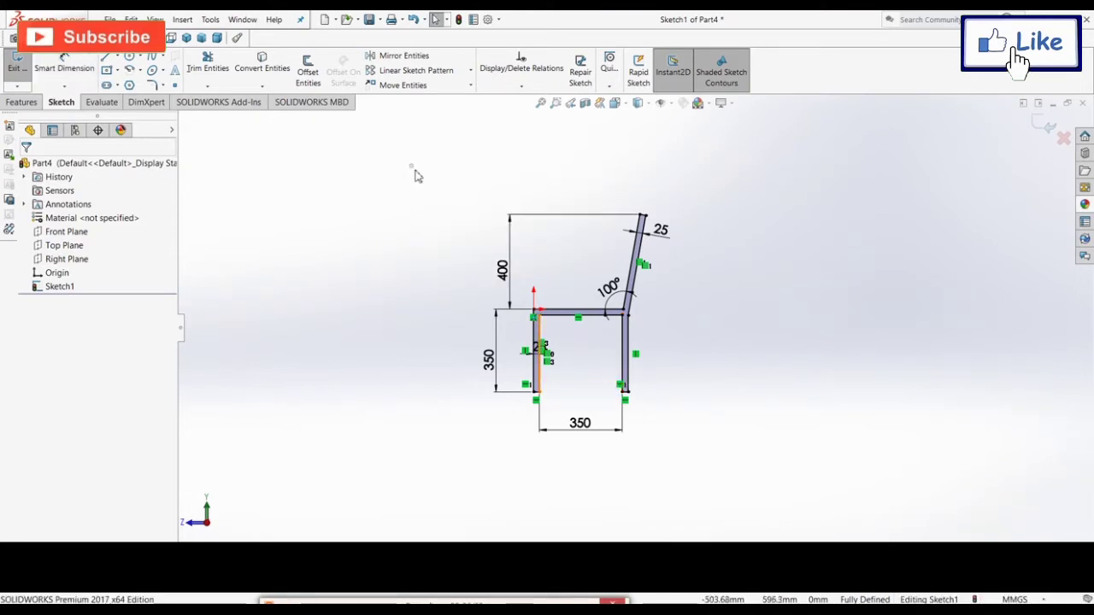
mouse_move(411, 166)
mouse_down()
mouse_move(699, 452)
mouse_move(897, 494)
mouse_up()
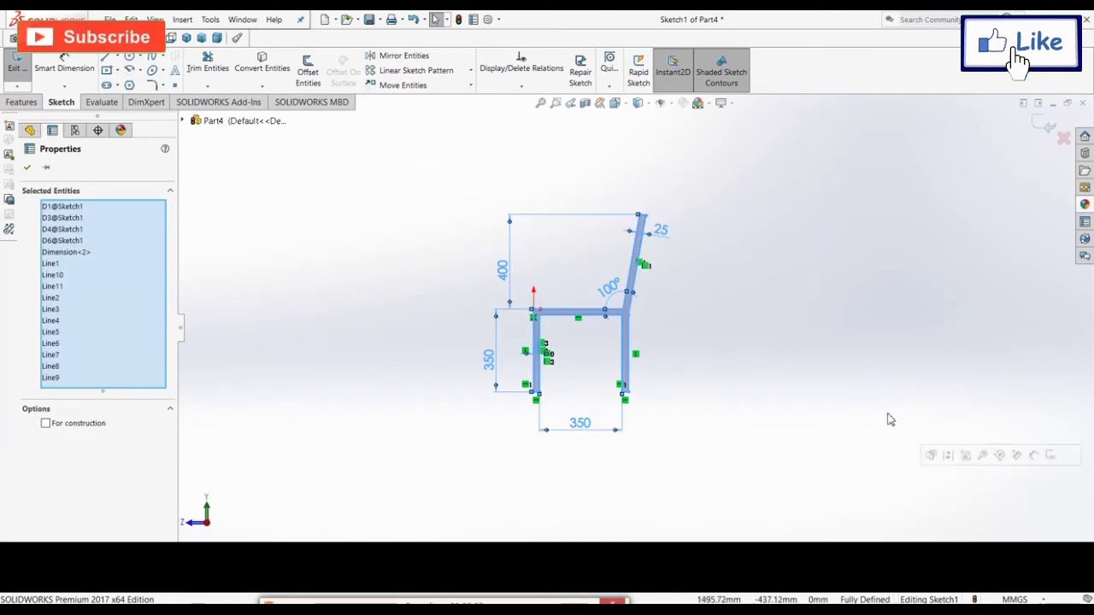
click(74, 428)
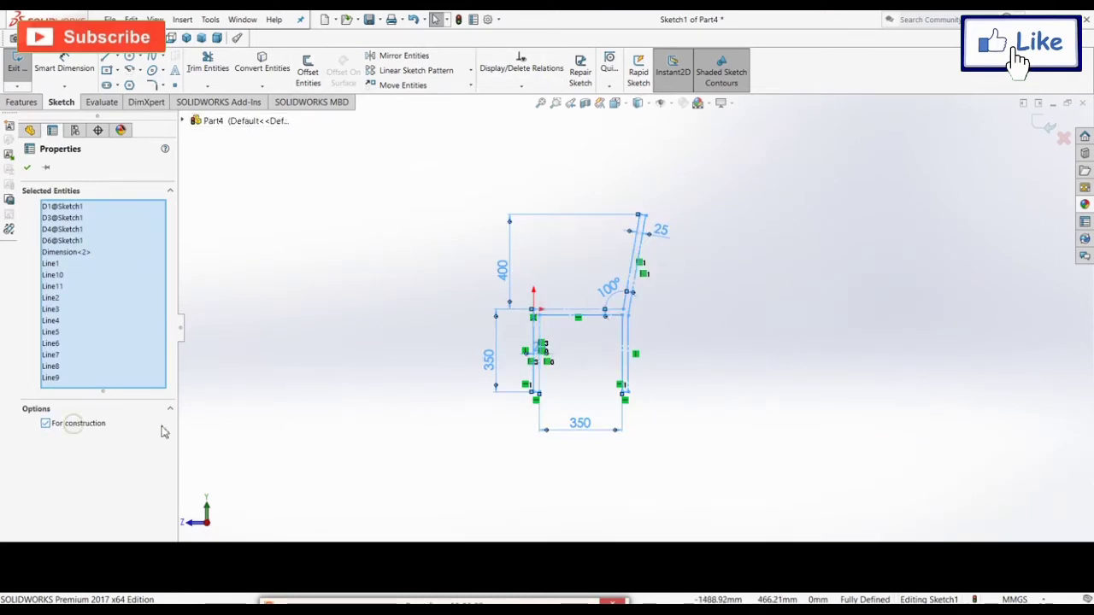
click(299, 426)
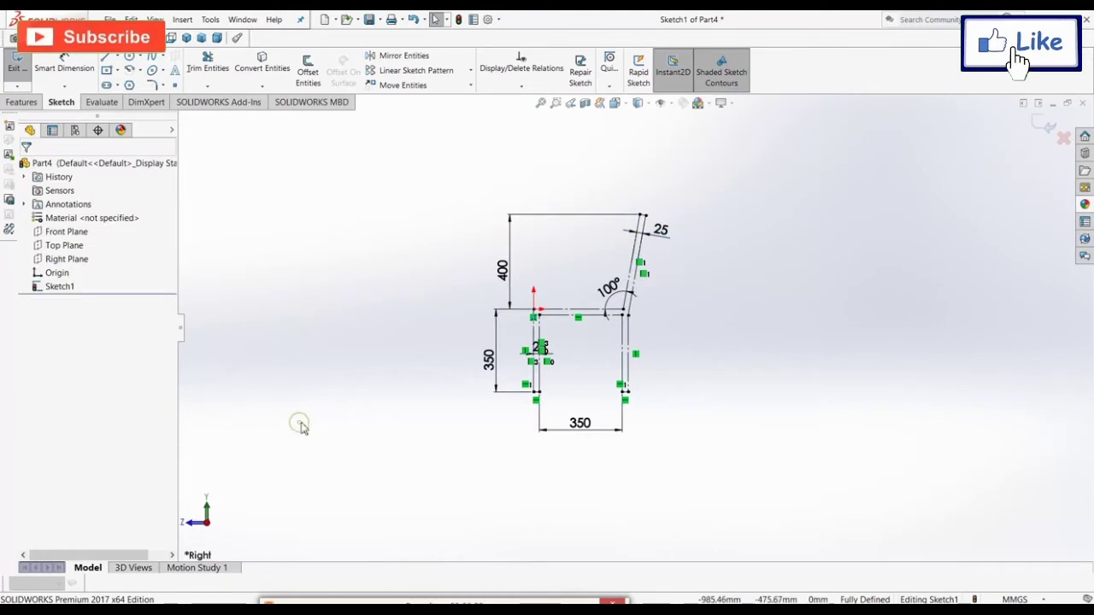
click(1049, 126)
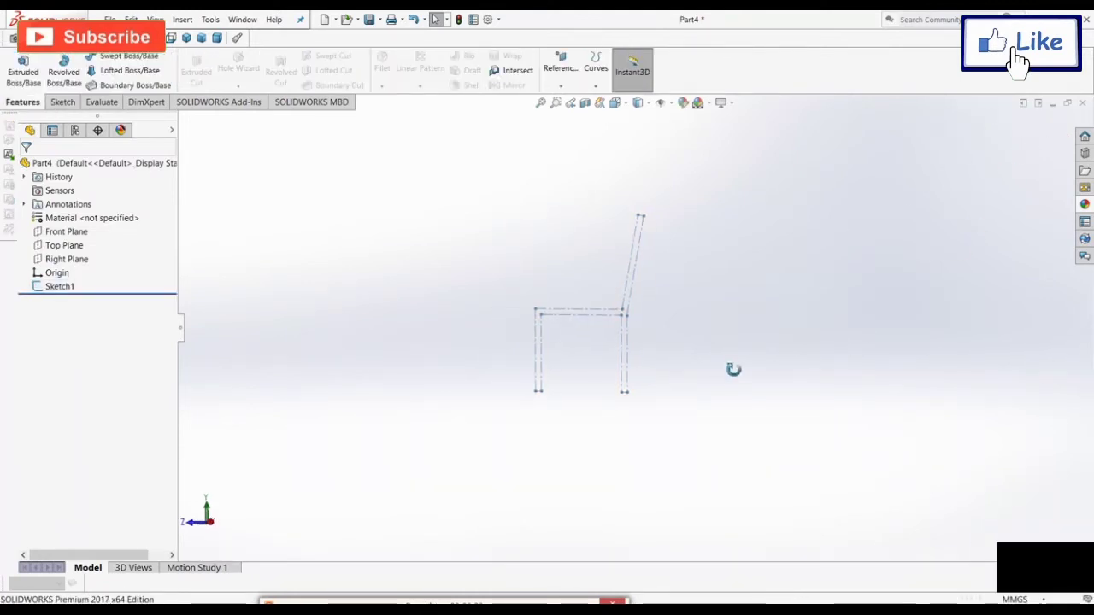
Step: Show Sketch1's chair profile in isometric view, zoomed to fit
mouse_move(733, 370)
middle_down()
mouse_move(804, 384)
mouse_move(826, 450)
middle_up()
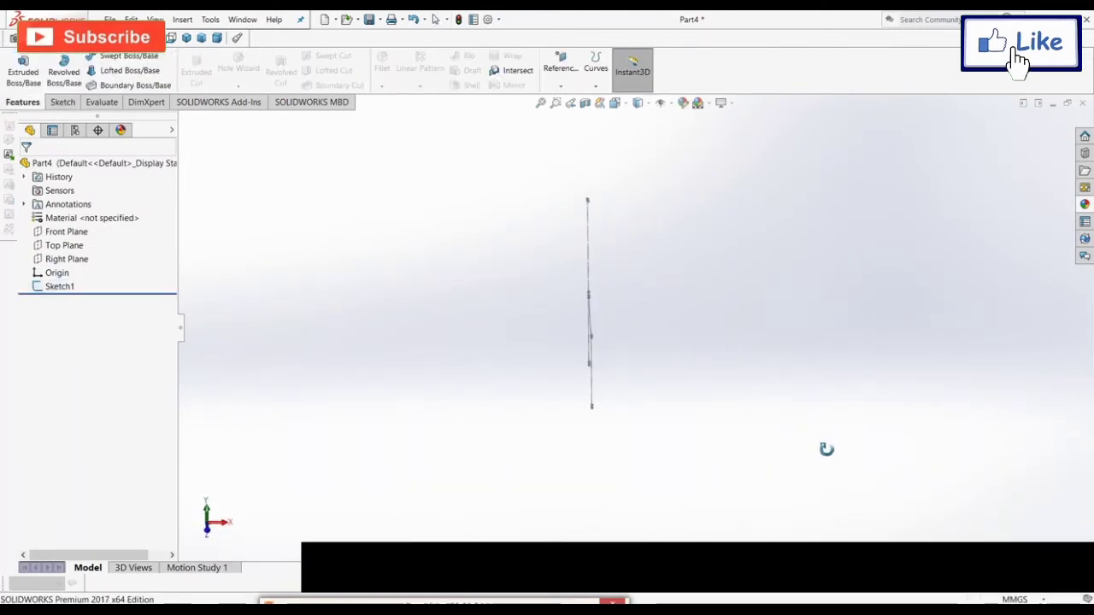
click(57, 288)
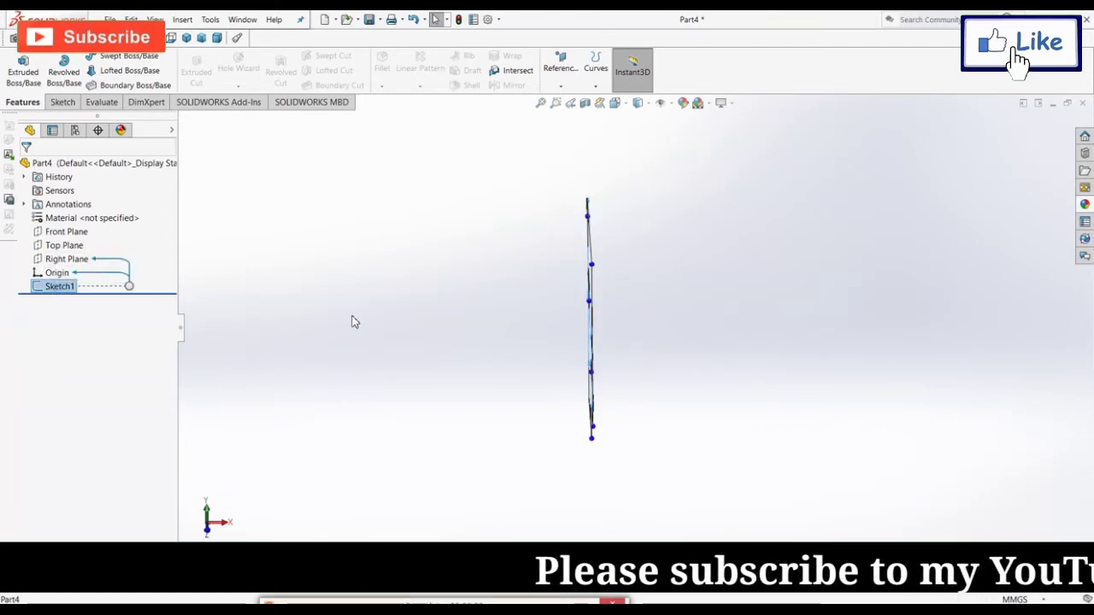
key(ctrl+7)
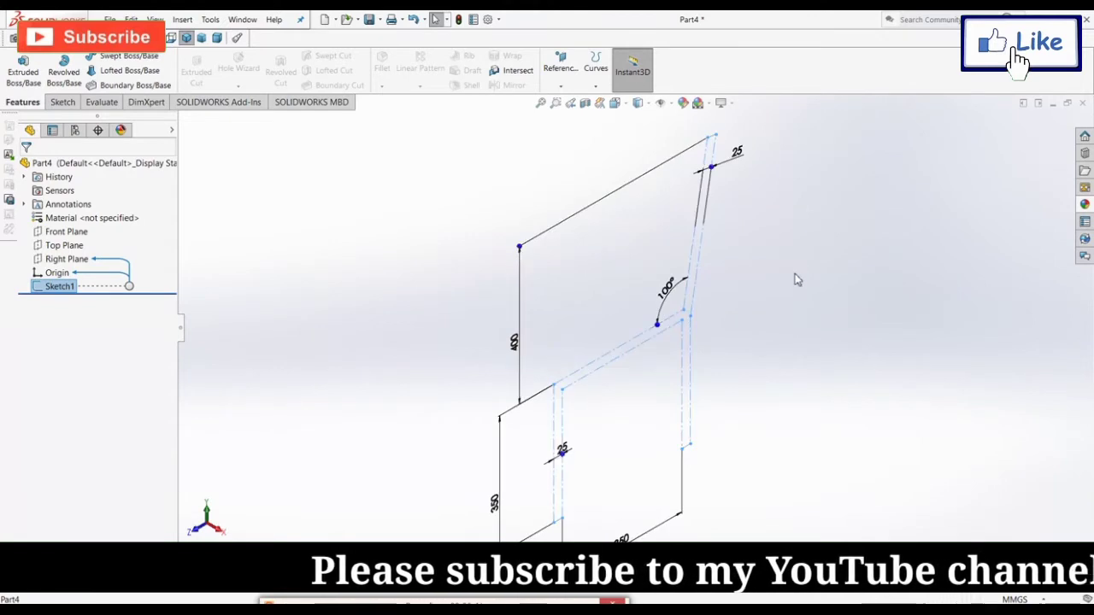
key(f)
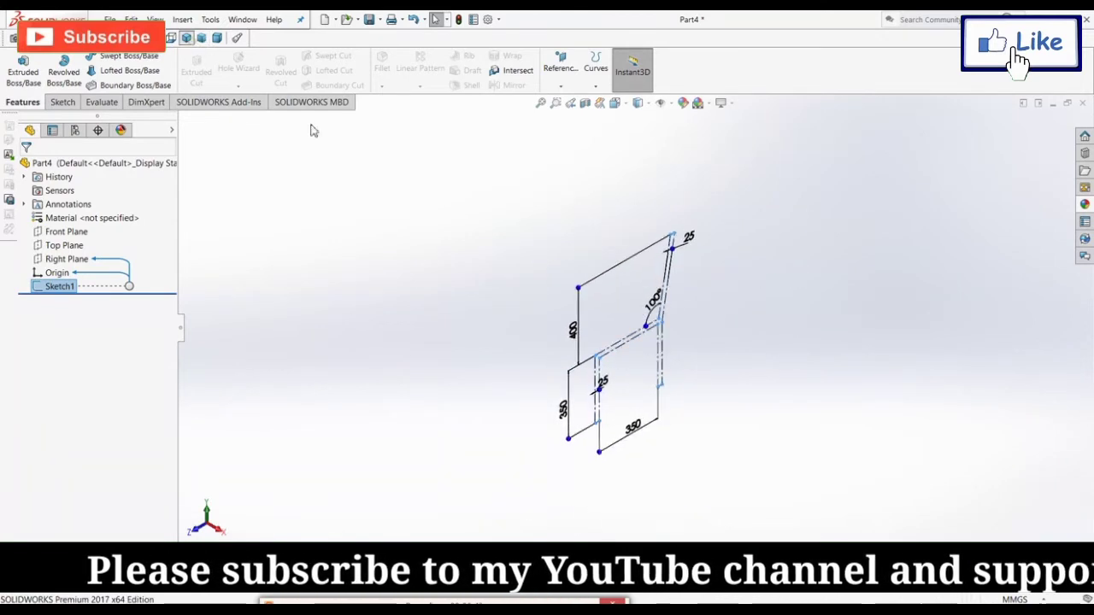
scroll(601, 295, down, 3)
scroll(604, 299, up, 3)
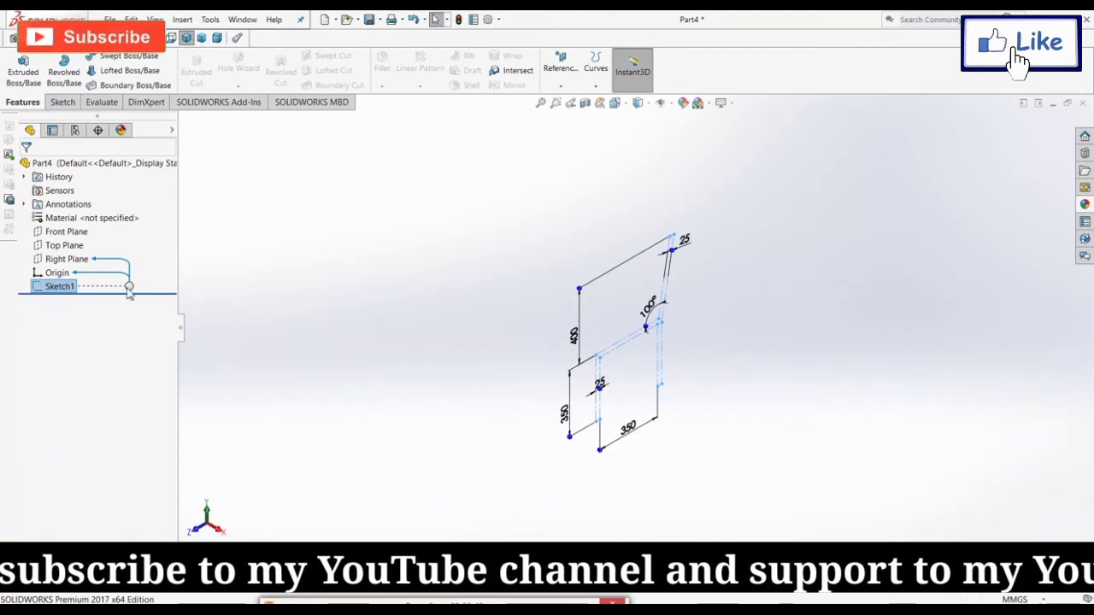
Step: Select Right Plane as reference and open the Reference Geometry list
click(66, 259)
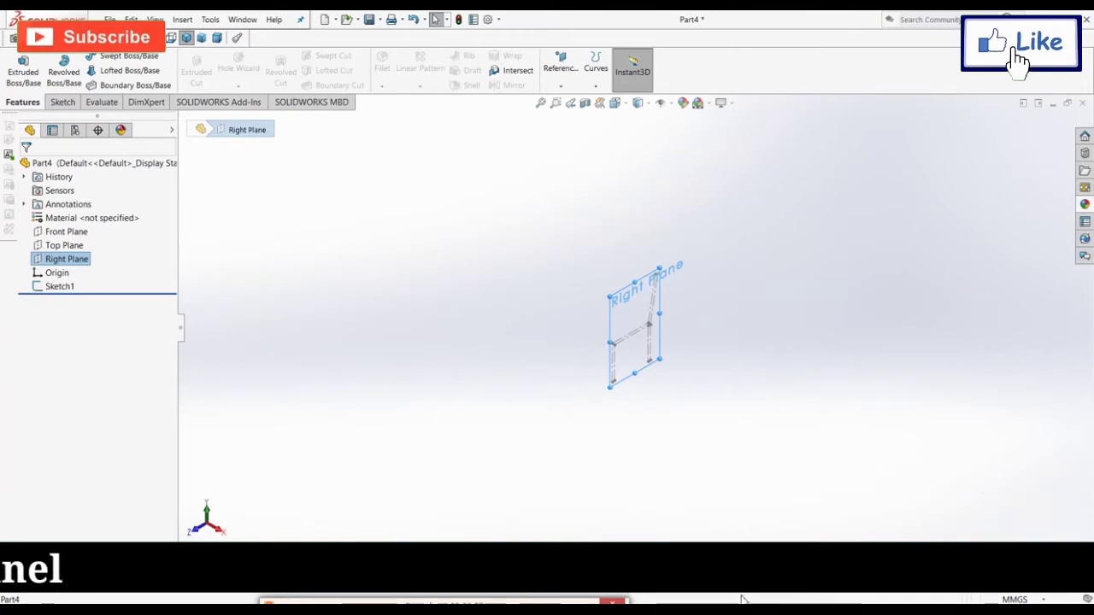
mouse_move(353, 596)
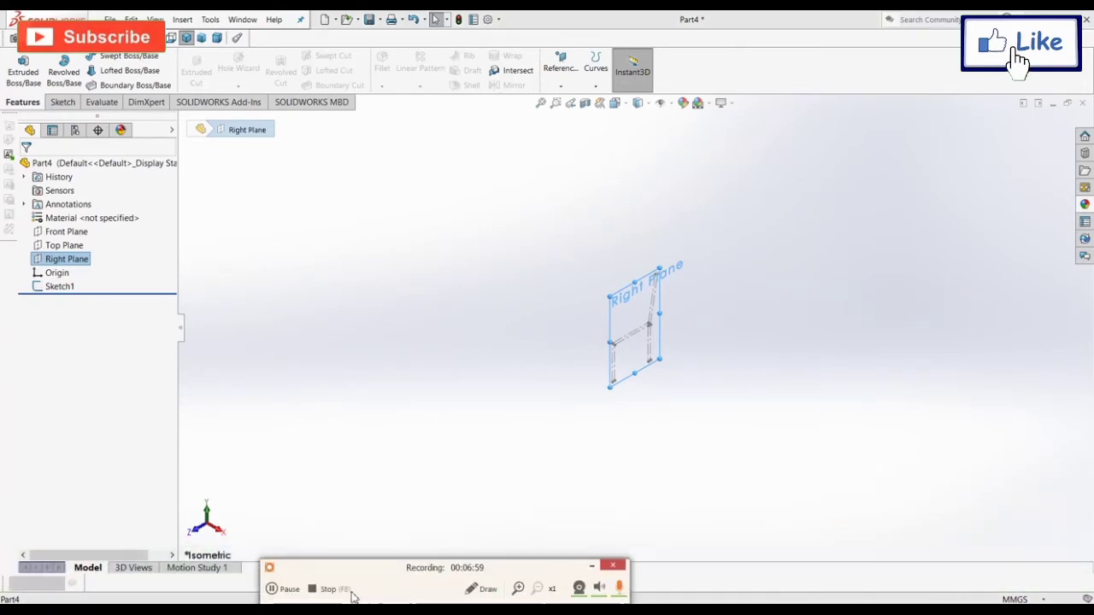
click(282, 589)
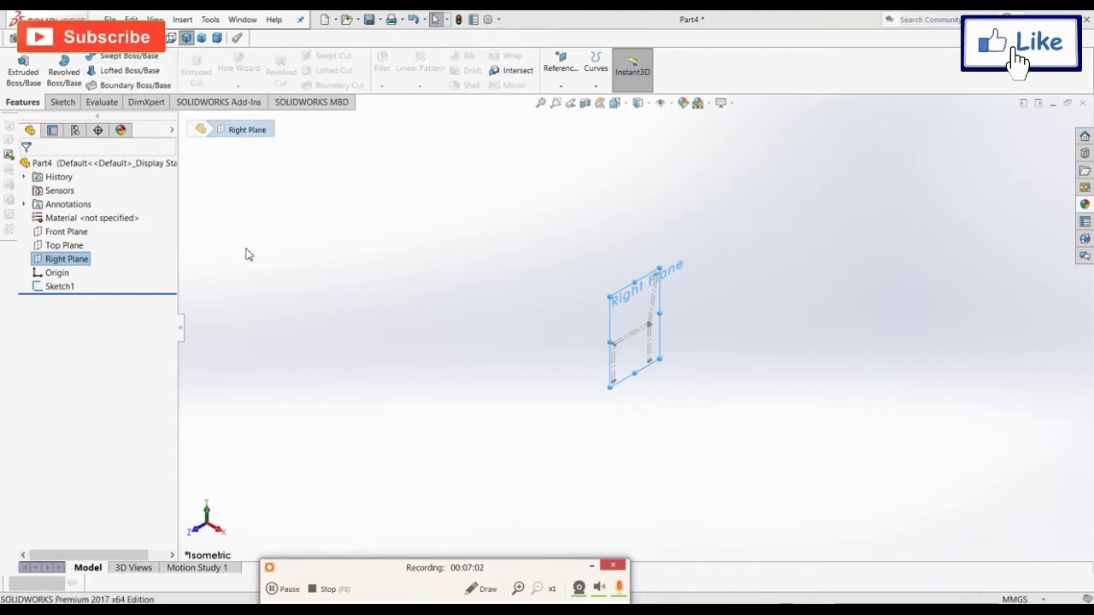
click(562, 66)
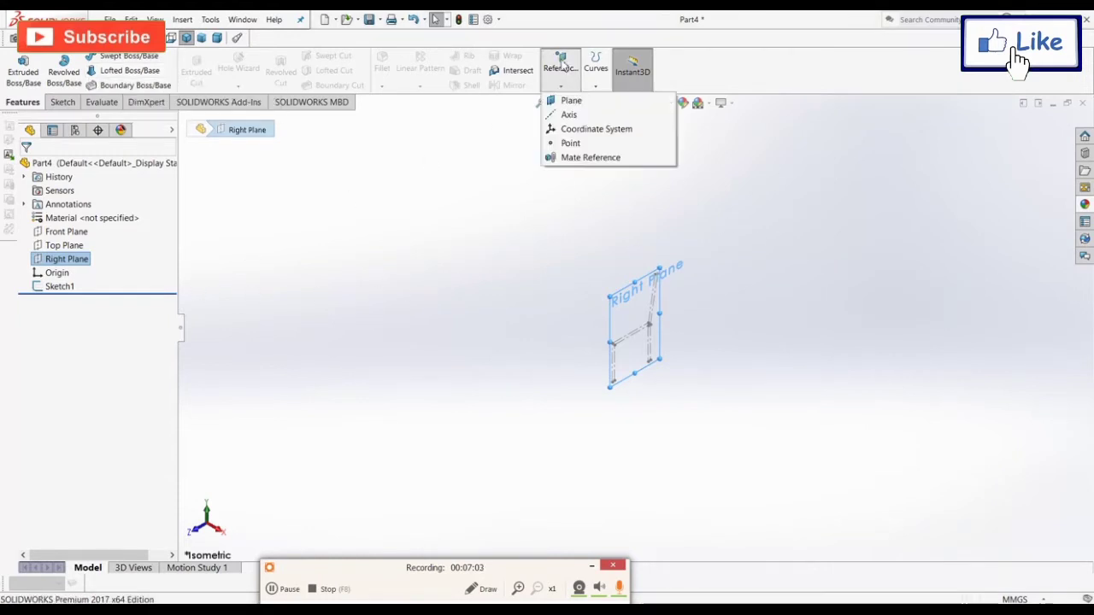
Step: Create Plane1 offset 1500/2 = 750 mm from Right Plane
click(571, 102)
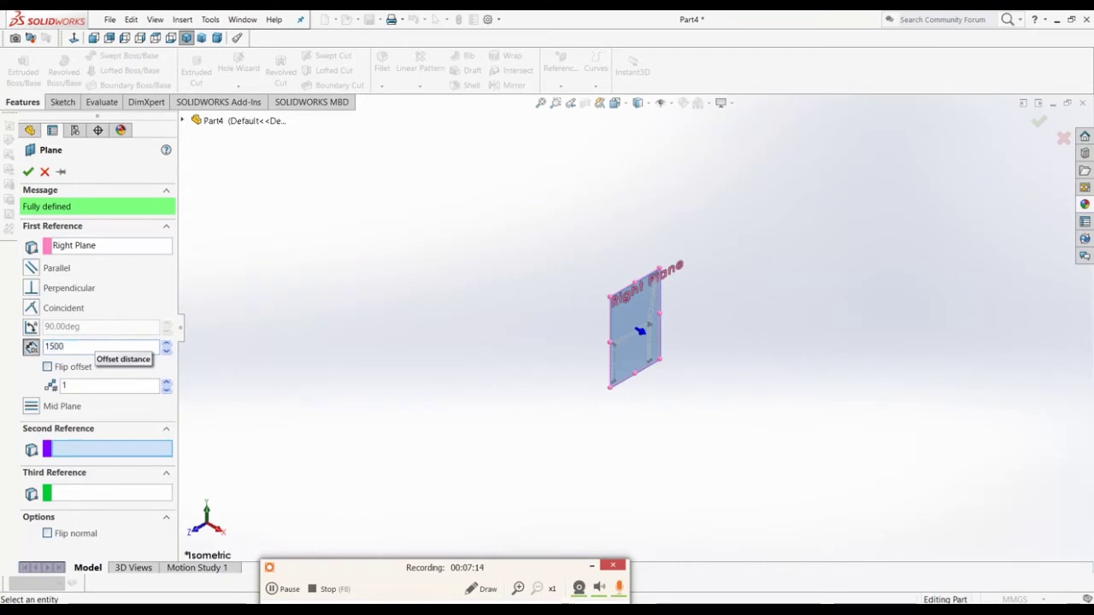
text(/2)
key(Return)
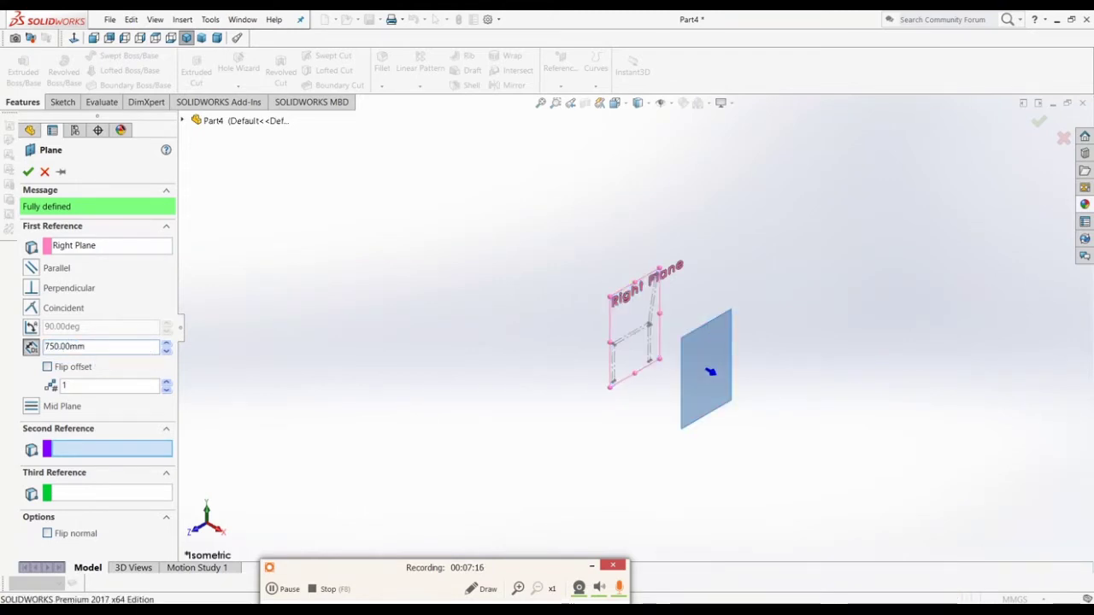
click(28, 171)
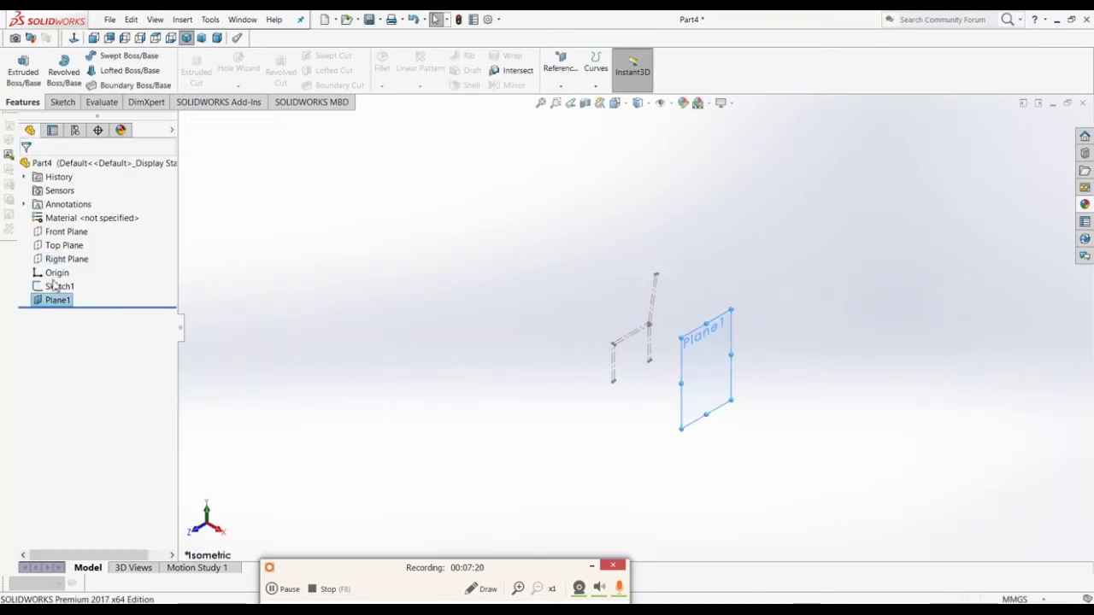
Step: Create Plane2 750 mm from Right Plane with the offset flipped to the other side
click(67, 259)
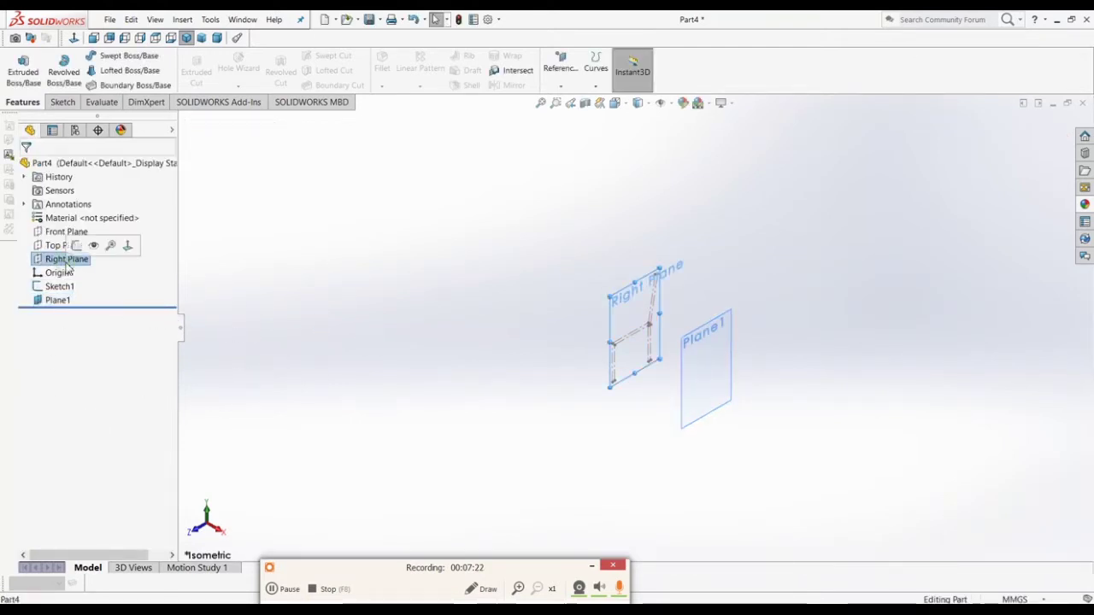
click(554, 80)
click(569, 100)
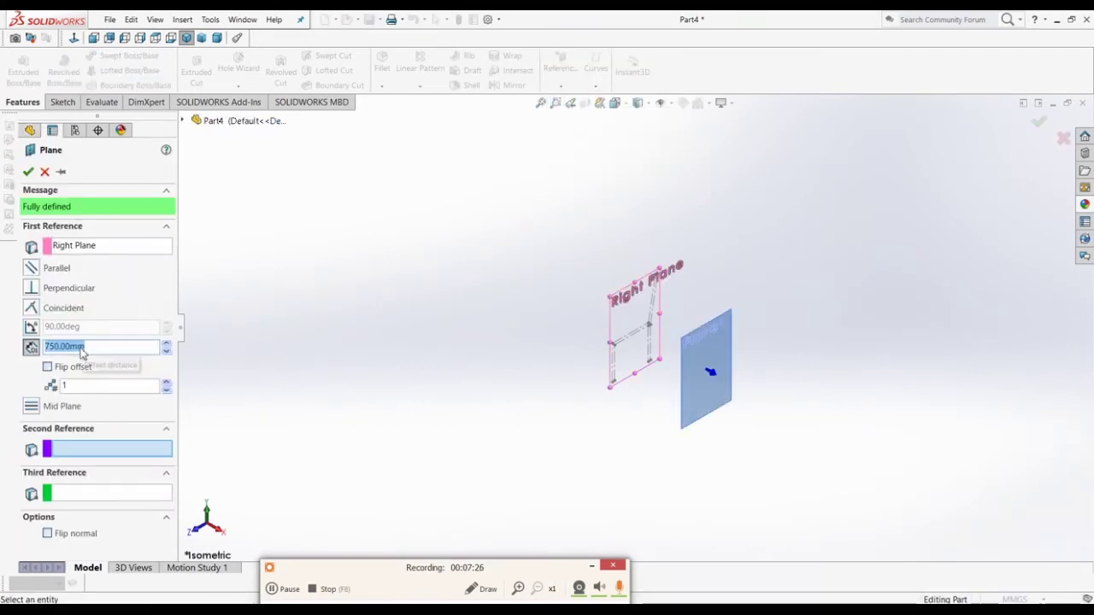
click(56, 369)
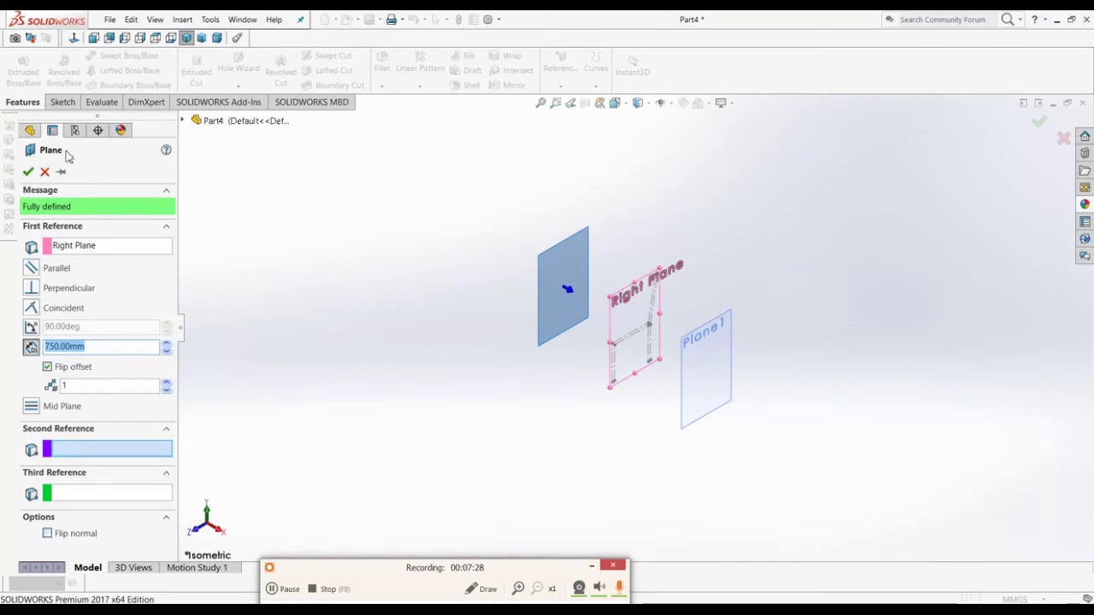
click(28, 172)
Step: Verify both planes' 750 mm offsets in an orbited view, then select Plane1
mouse_move(459, 347)
middle_down()
mouse_move(509, 273)
mouse_move(533, 317)
mouse_move(471, 327)
mouse_move(464, 361)
mouse_move(499, 346)
middle_up()
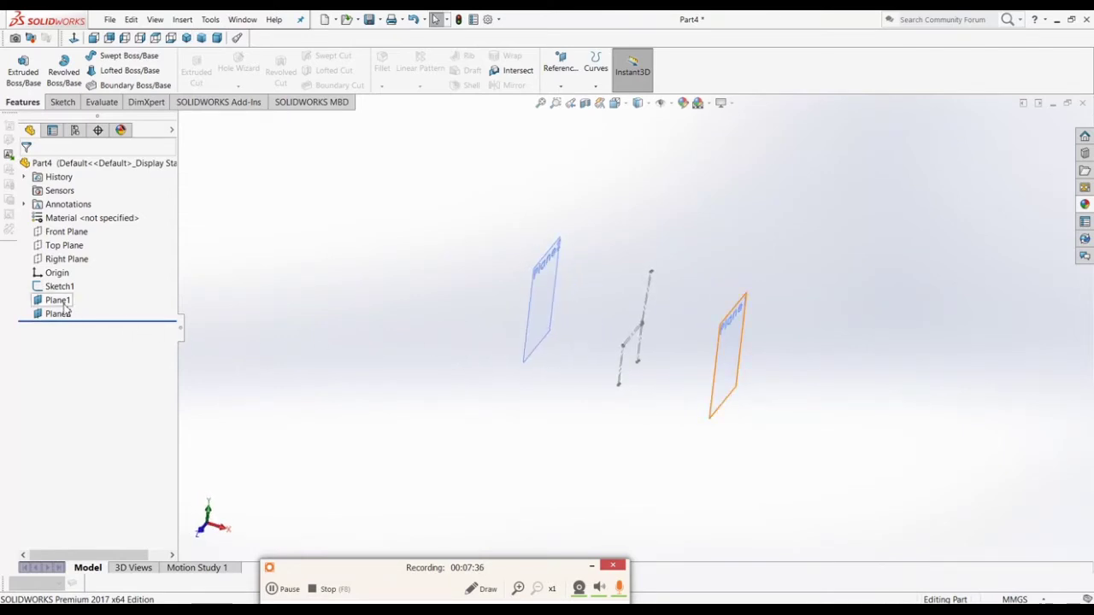
mouse_move(64, 308)
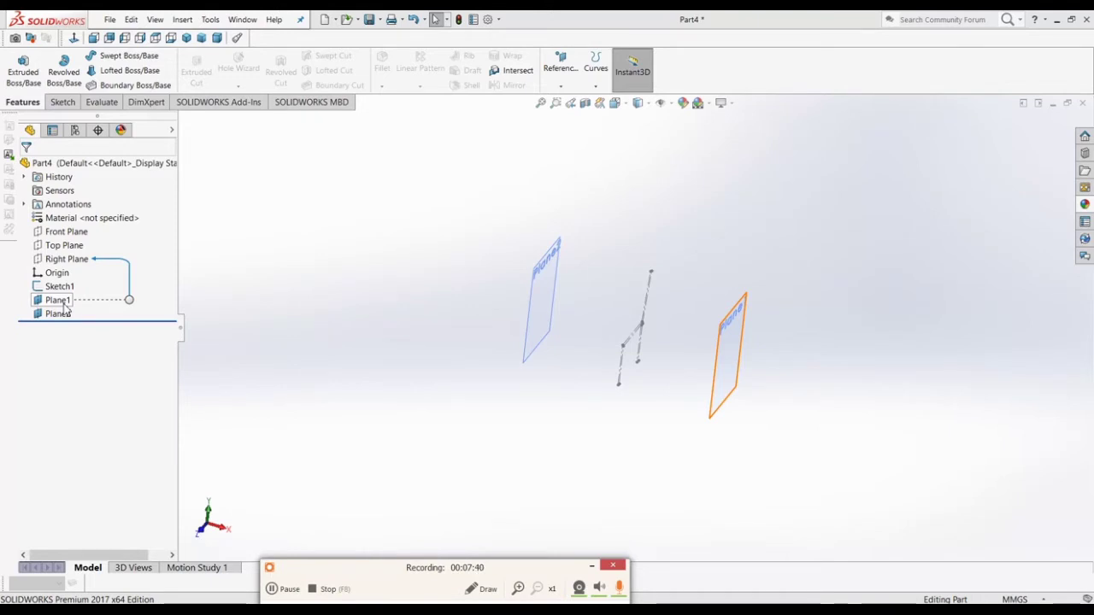
click(64, 308)
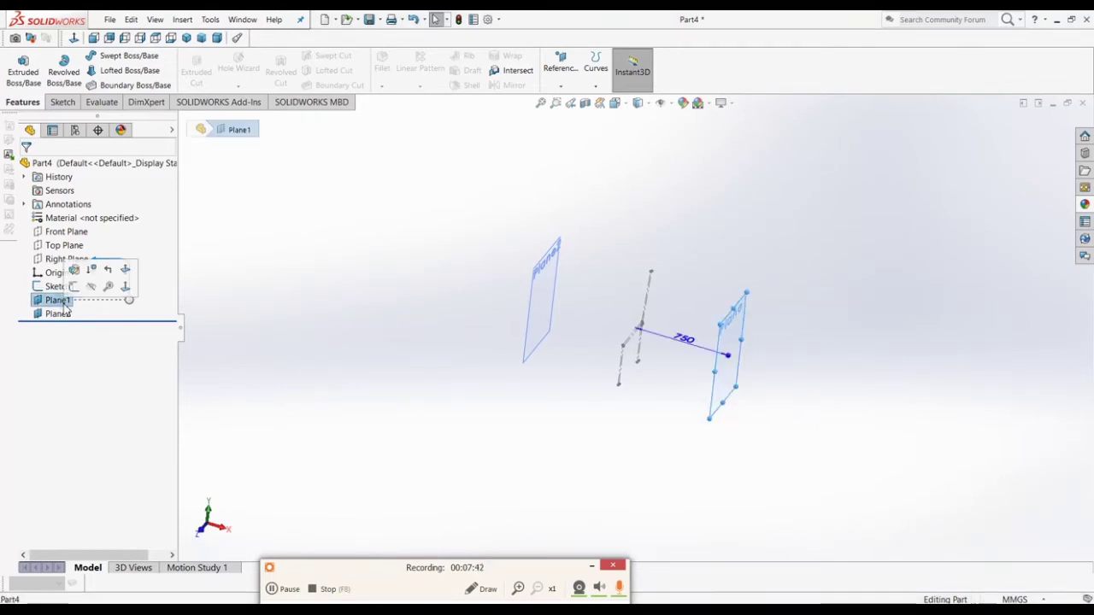
click(49, 315)
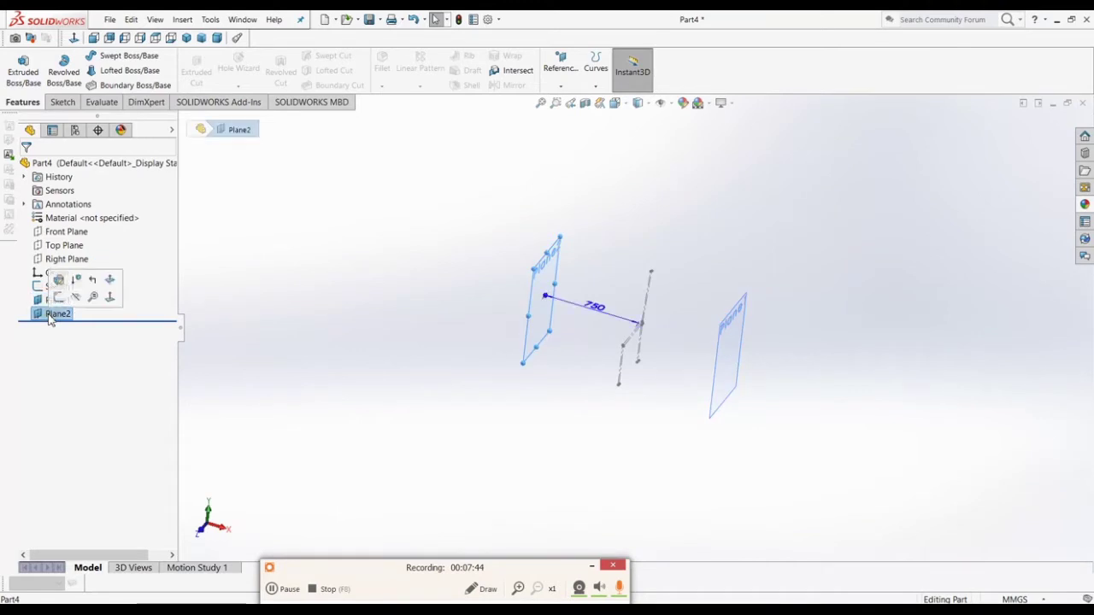
click(475, 422)
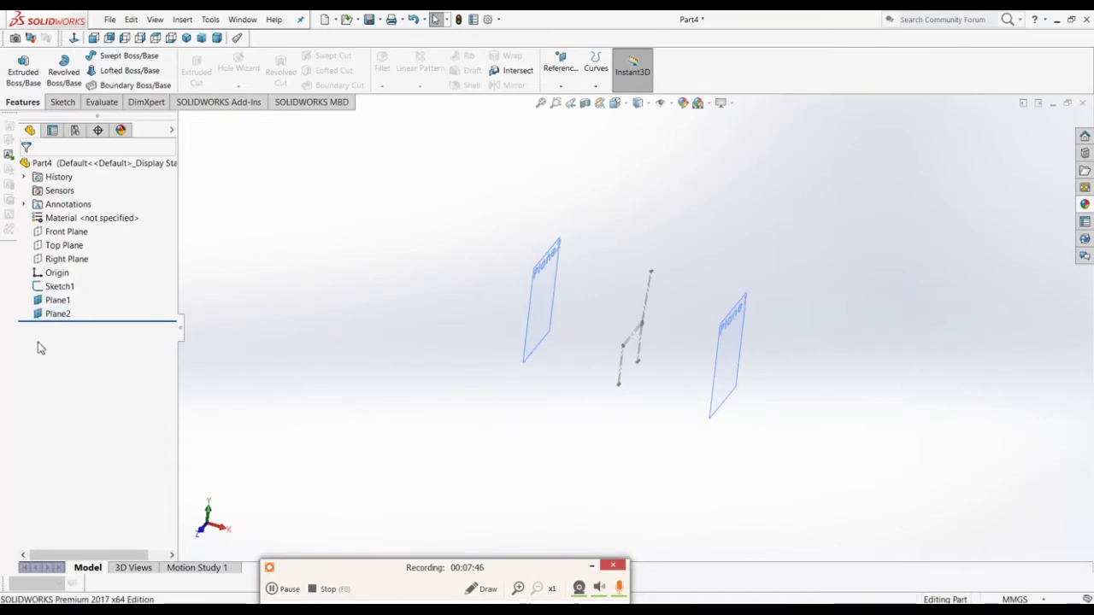
click(68, 301)
Step: Start Sketch2 on Plane1 viewed Normal To and pick Sketch1's seat and front leg lines
click(80, 287)
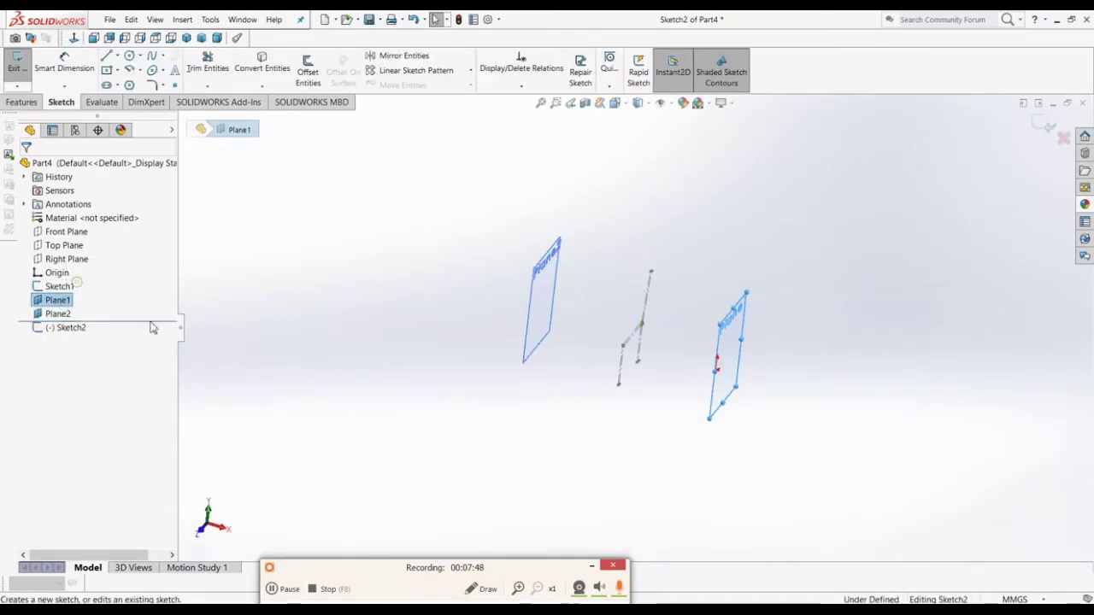
middle_drag(601, 408, 545, 364)
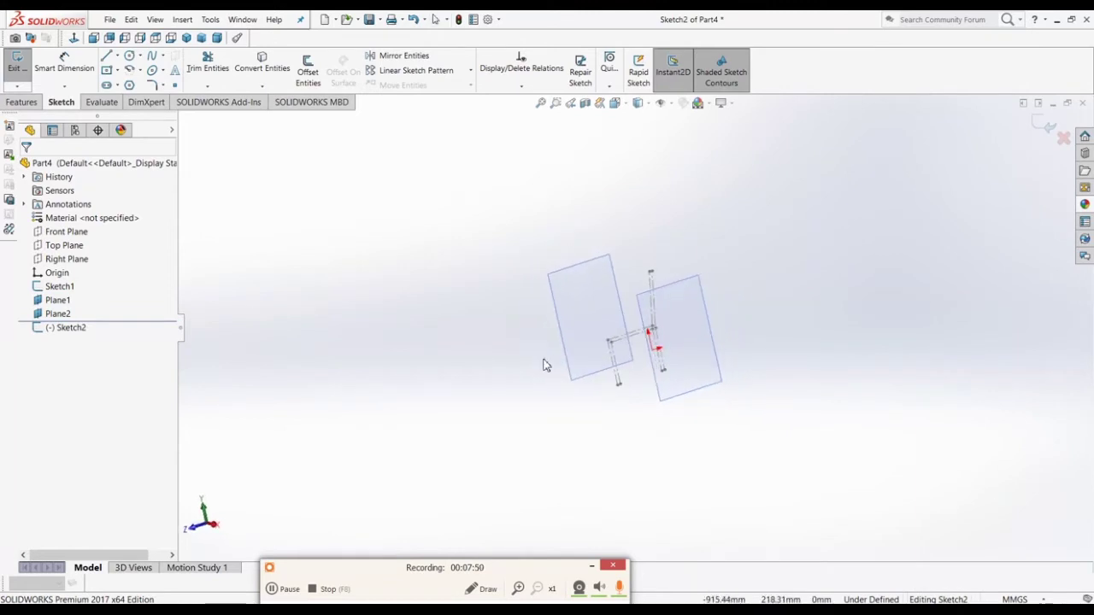
click(73, 38)
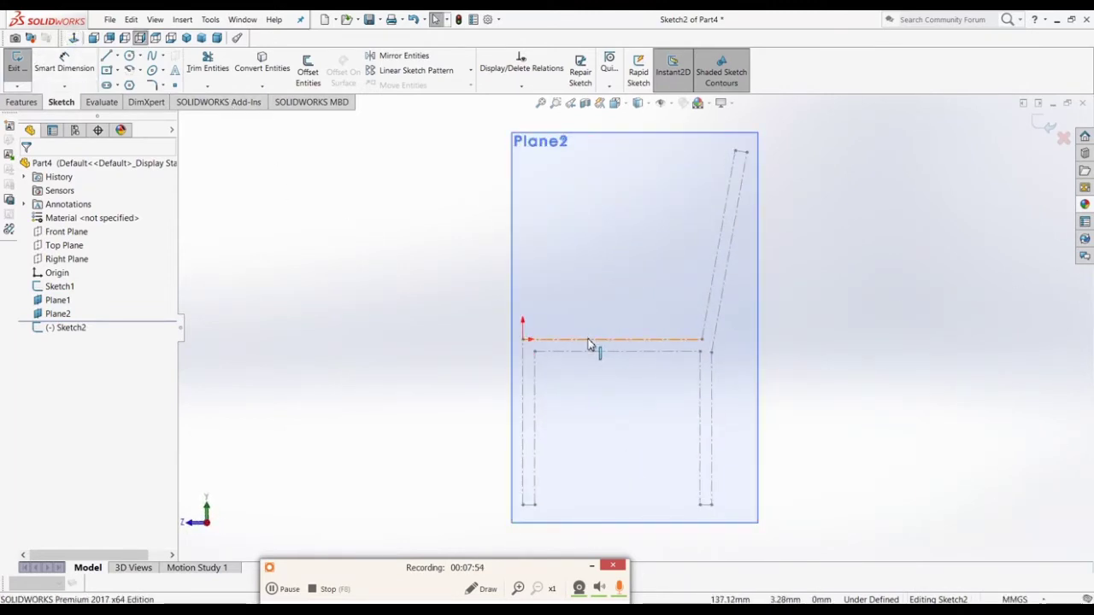
click(589, 339)
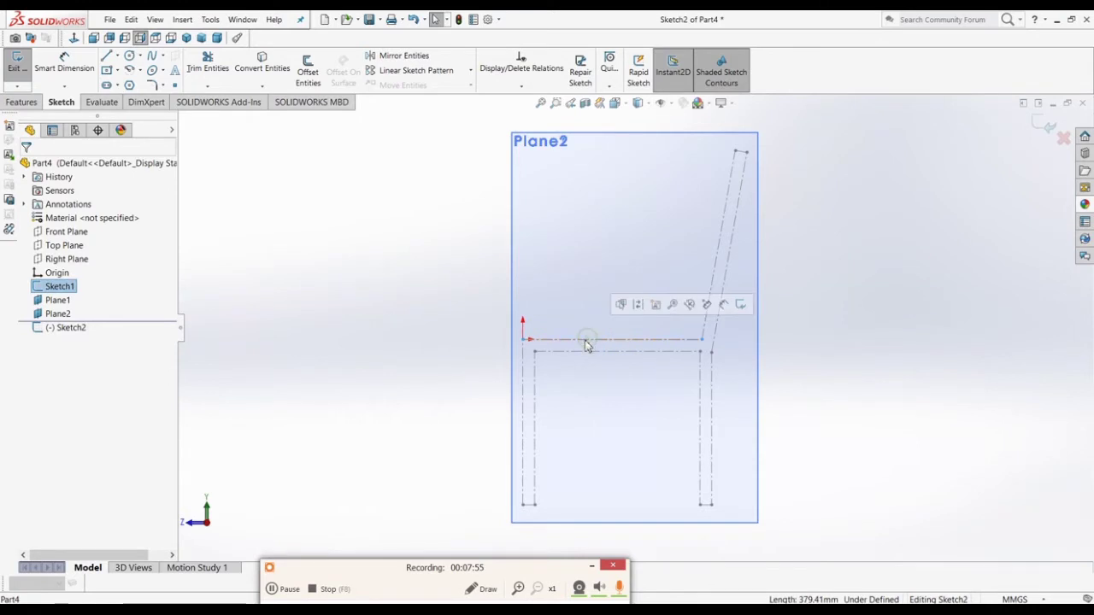
ctrl+click(523, 365)
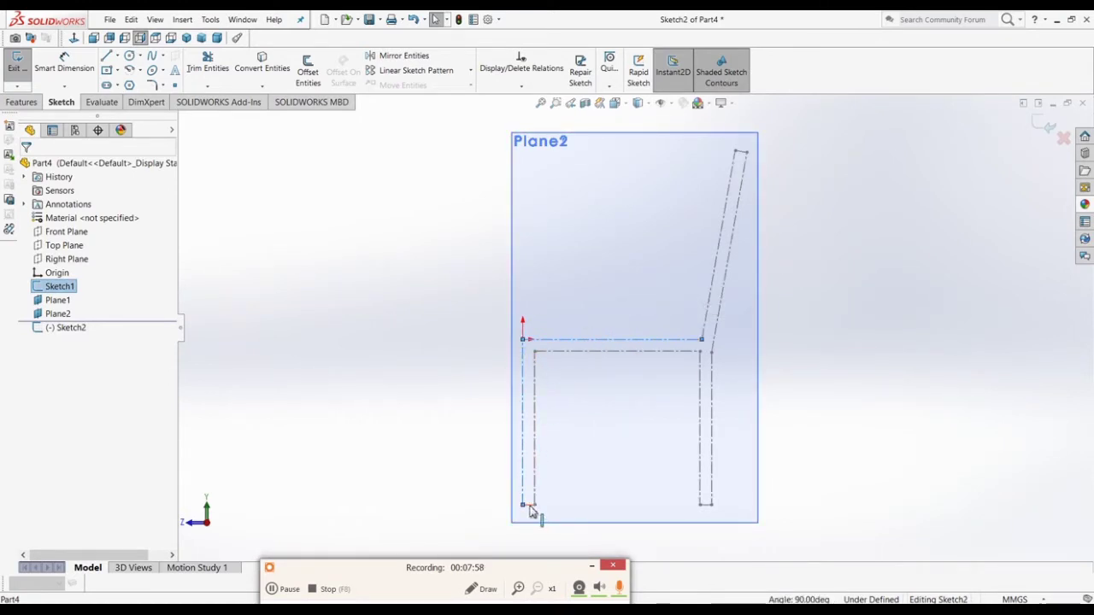
ctrl+click(531, 509)
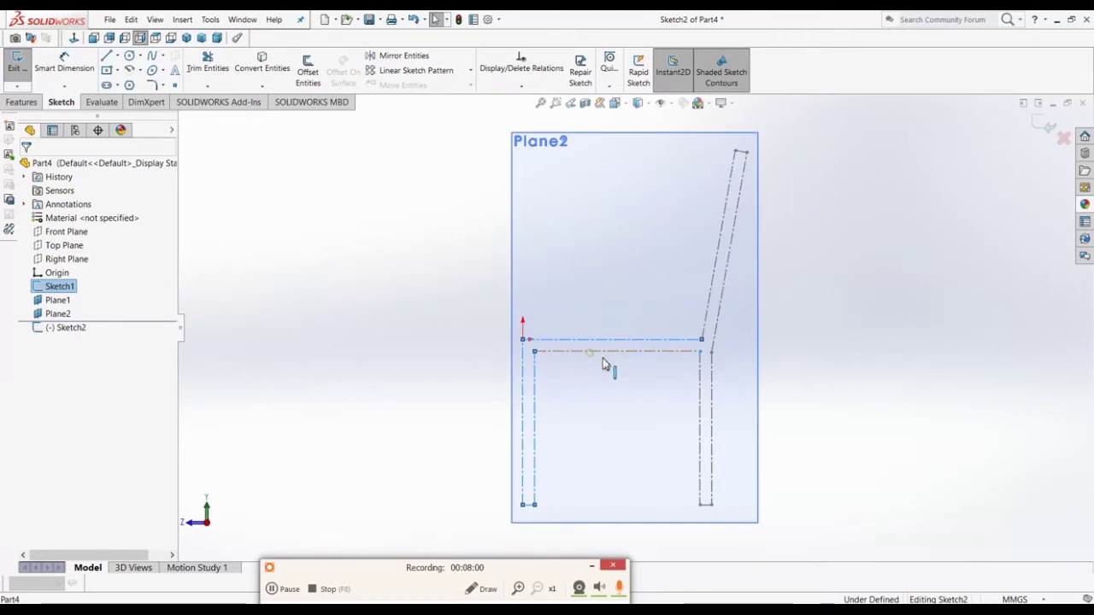
ctrl+click(602, 359)
Step: Add the back leg and backrest lines, convert them all into Sketch2, and exit
ctrl+click(701, 391)
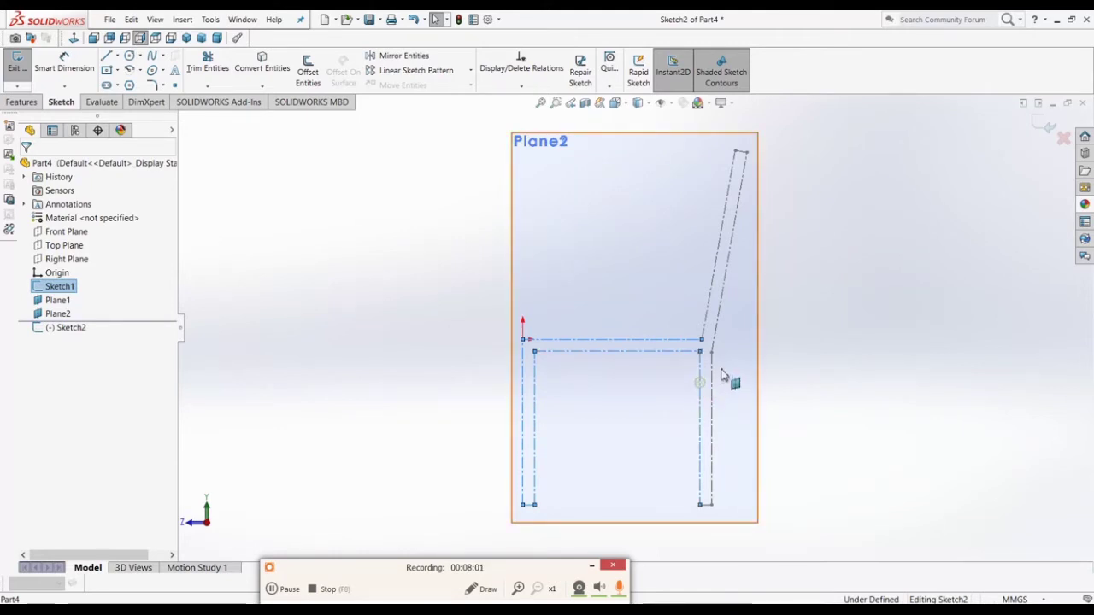
ctrl+click(703, 506)
ctrl+click(715, 335)
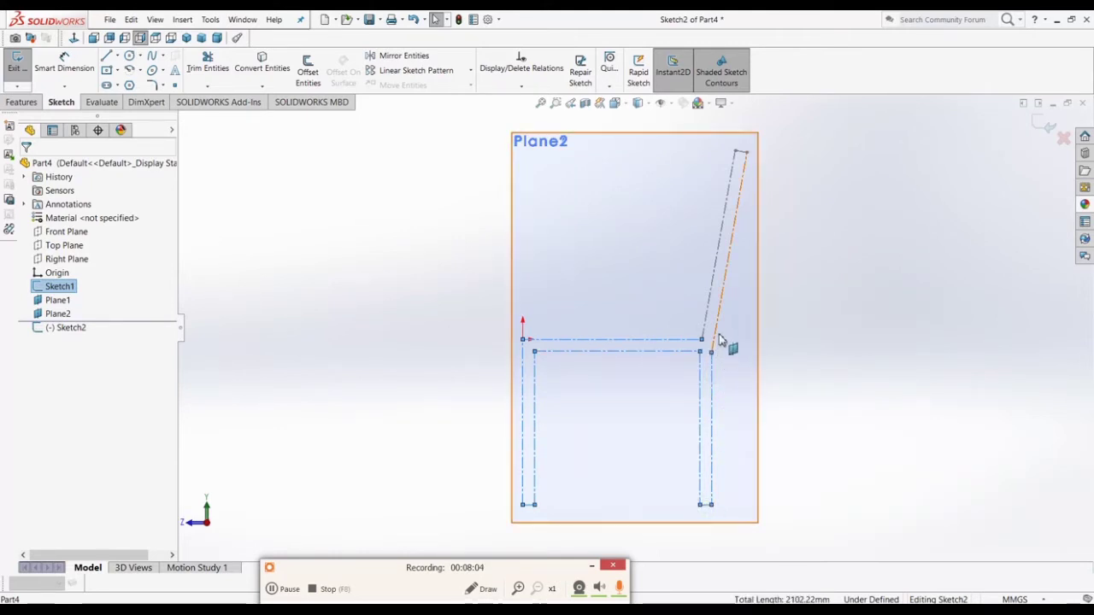
ctrl+click(709, 310)
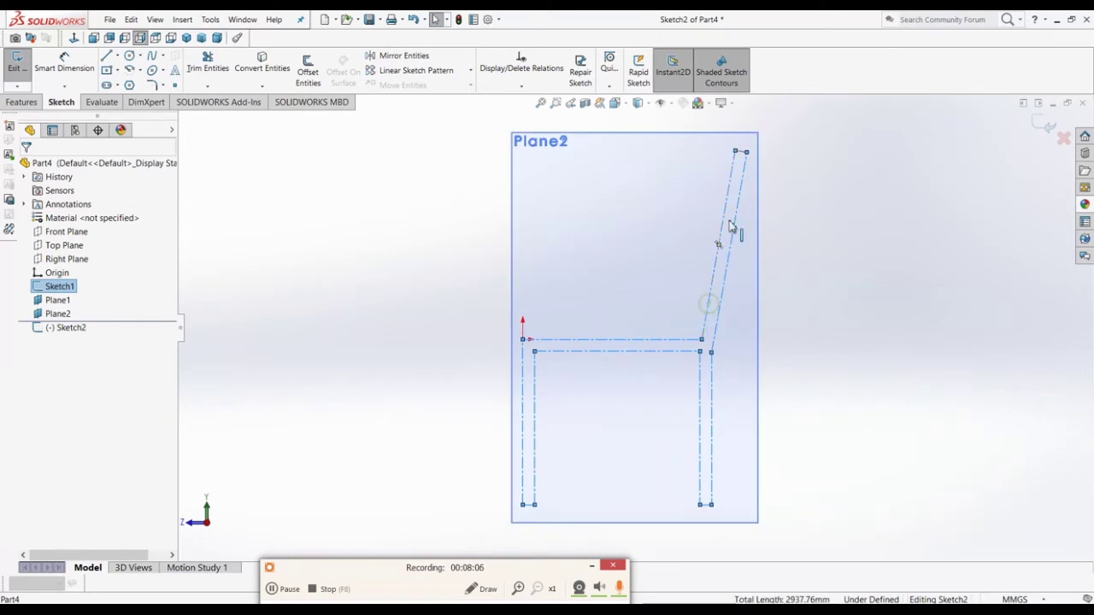
ctrl+click(743, 153)
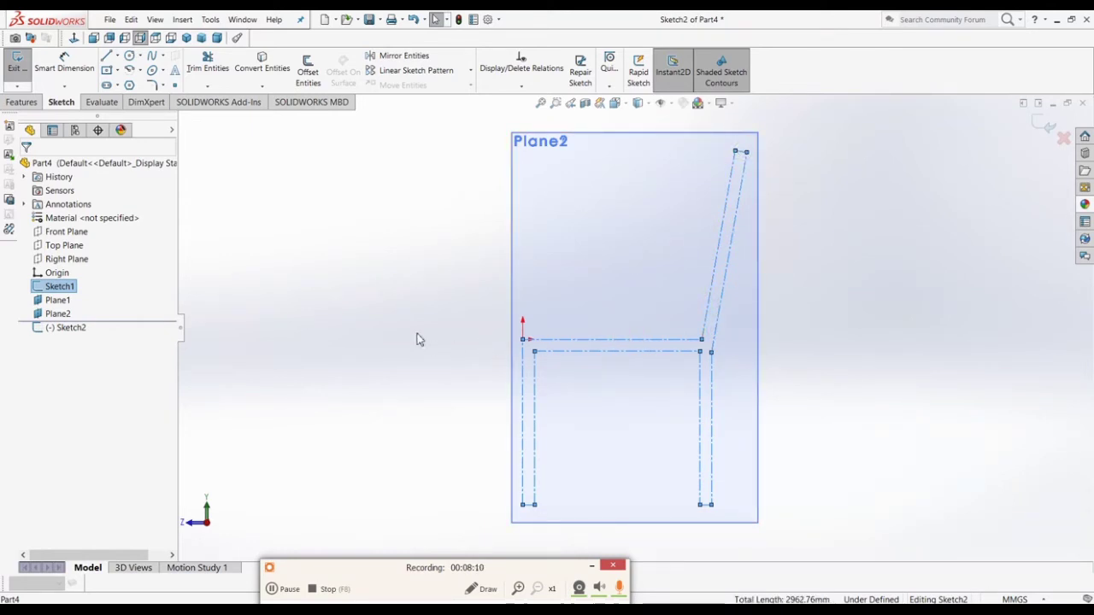
click(263, 72)
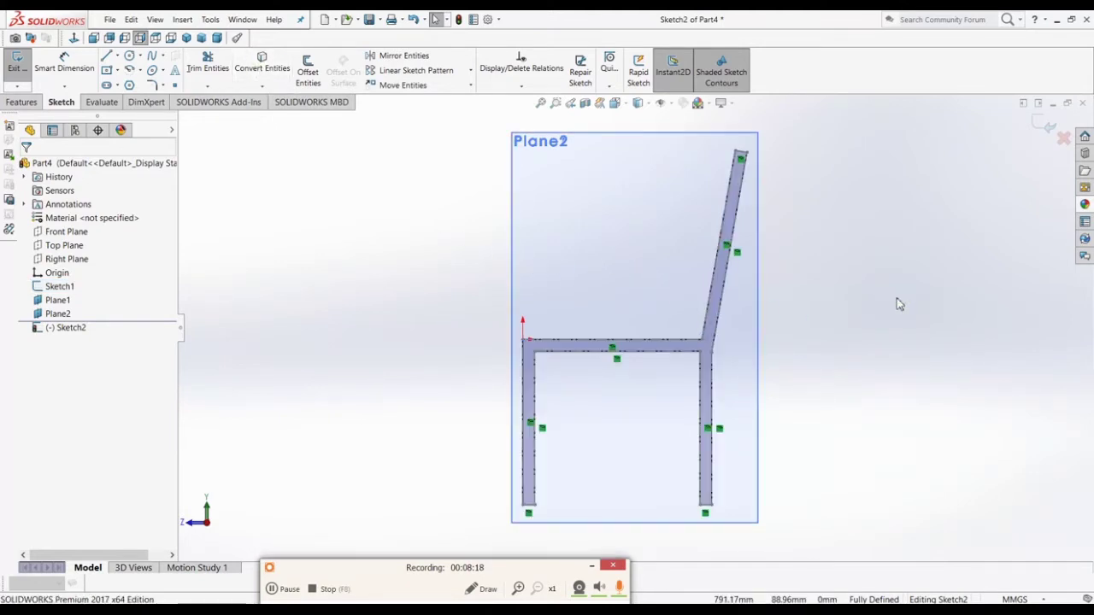
scroll(900, 304, up, 1)
click(1042, 124)
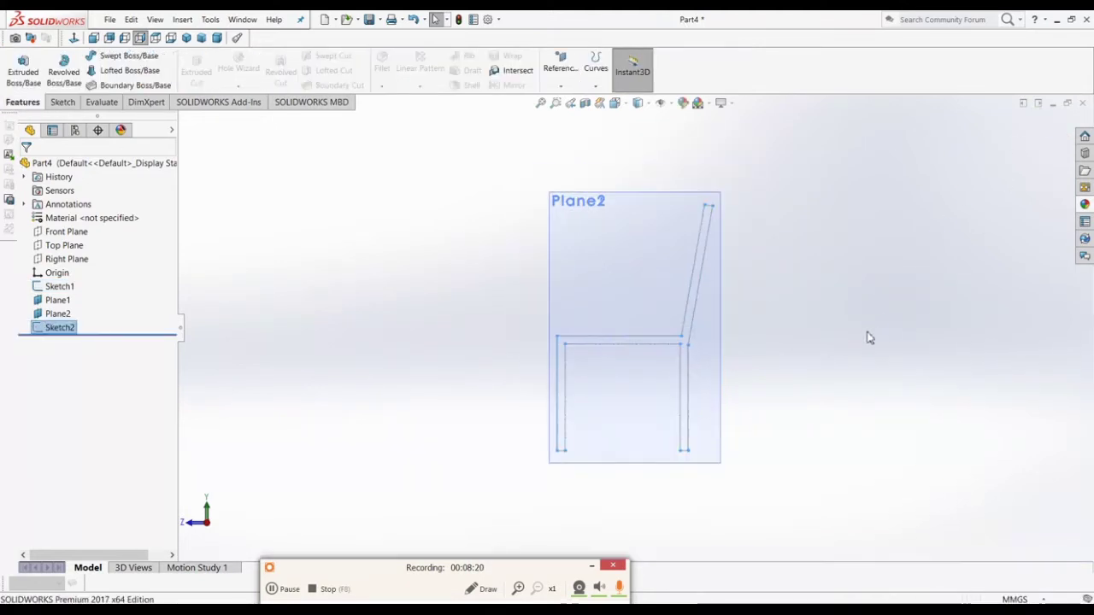
Step: Orbit to an angled view and select Plane2 in the design tree
mouse_move(867, 337)
middle_down()
mouse_move(724, 371)
mouse_move(786, 387)
mouse_move(794, 416)
middle_up()
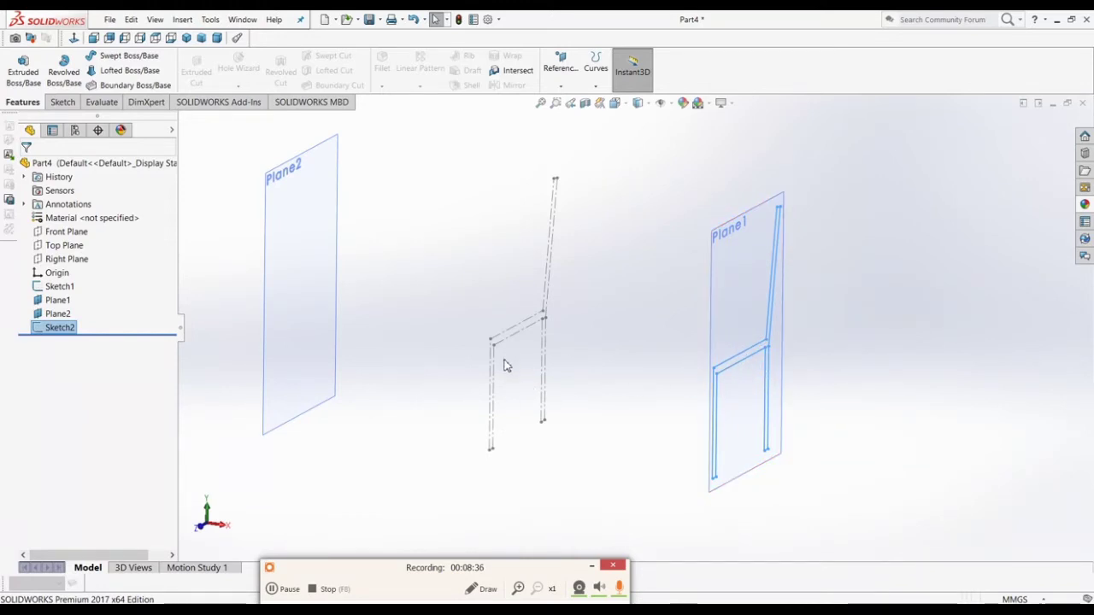
click(54, 303)
click(57, 315)
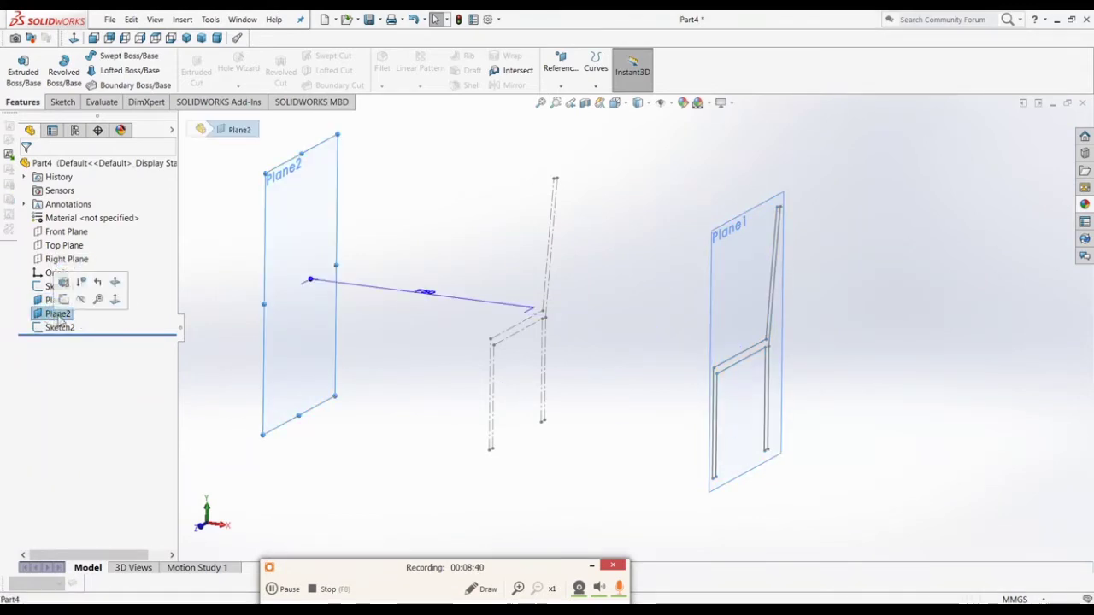
Step: Start Sketch3 on Plane2, cancel a failed Convert Entities on Sketch1, and retry it
click(65, 299)
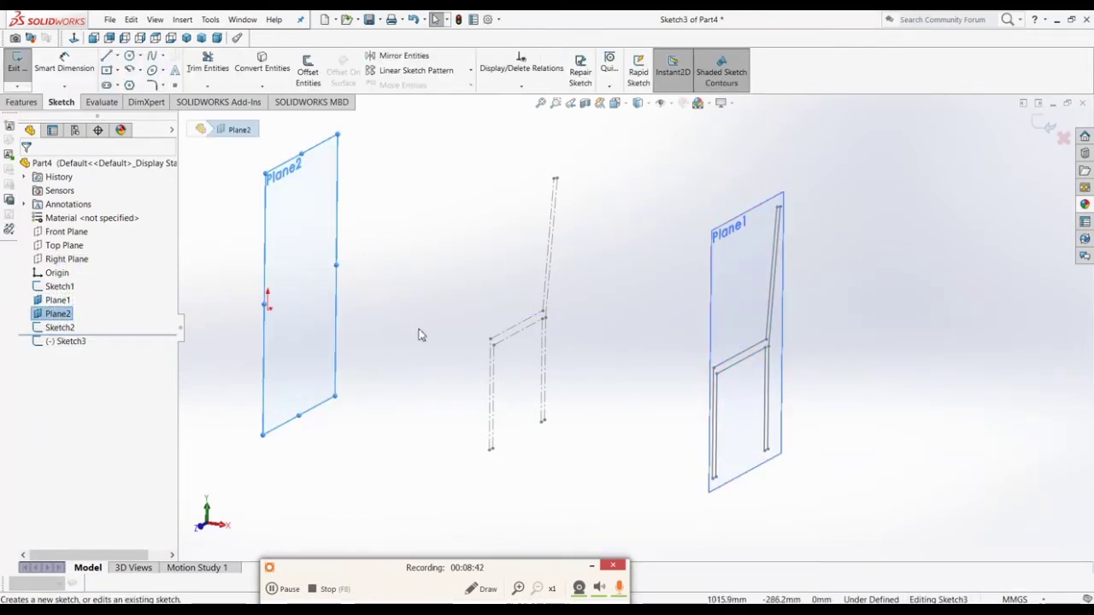
click(521, 329)
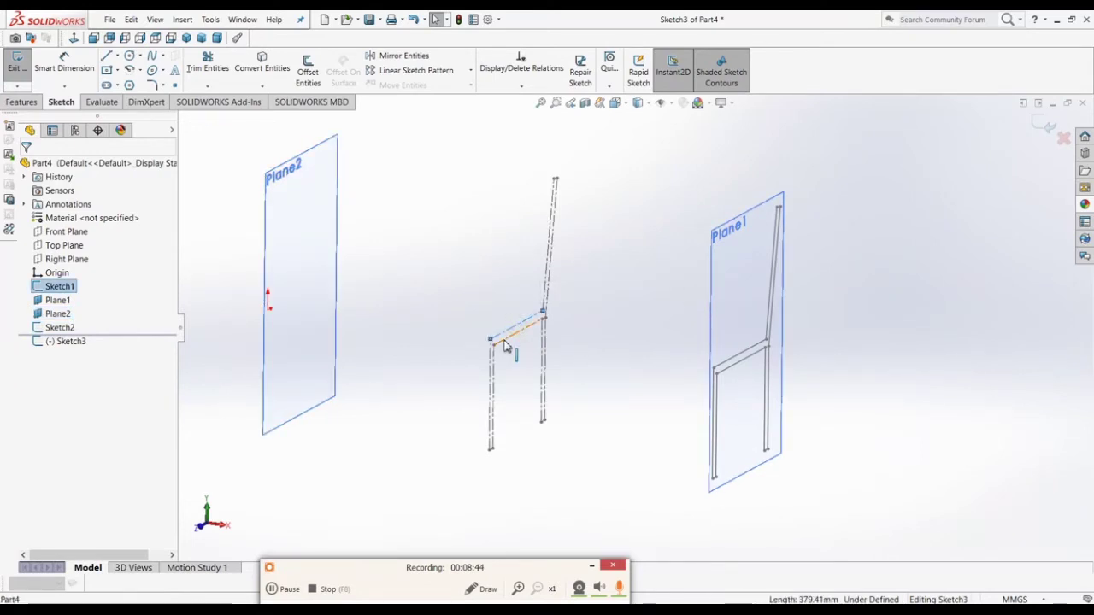
click(599, 346)
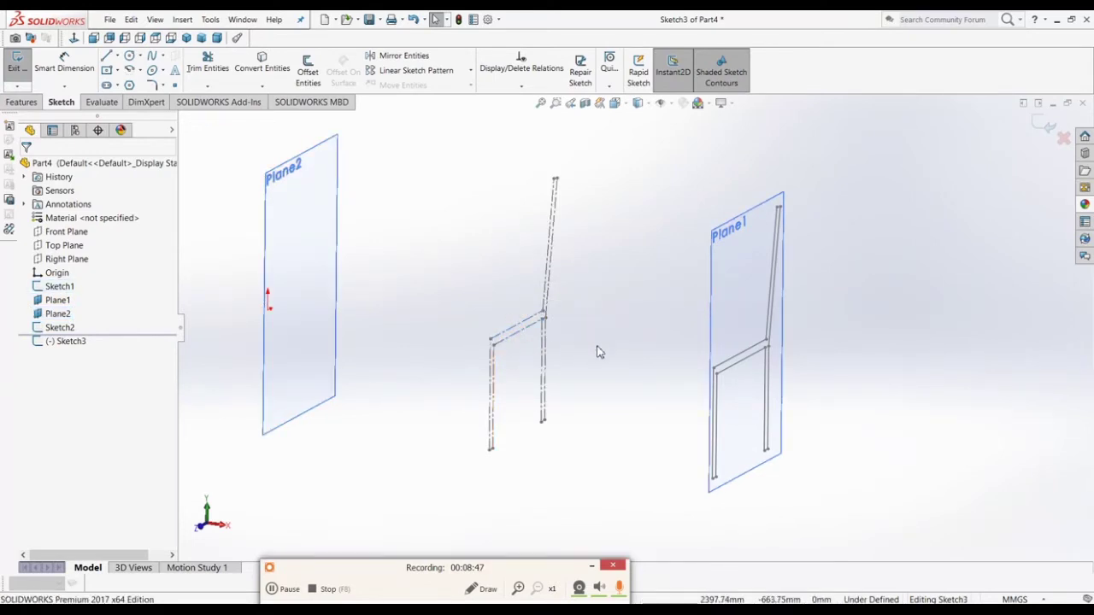
click(55, 288)
click(263, 72)
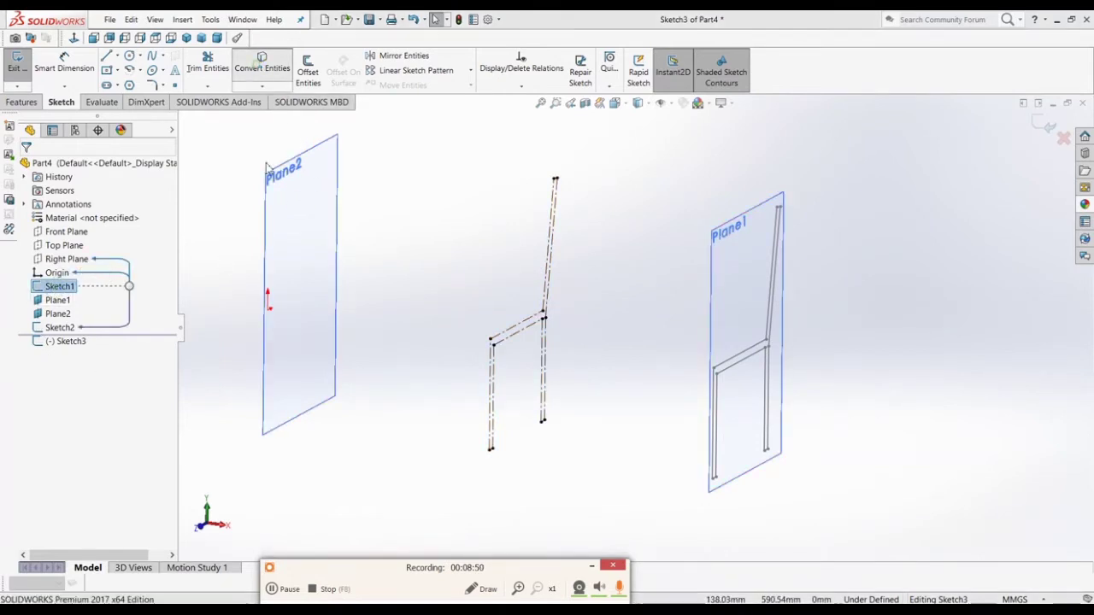
click(621, 368)
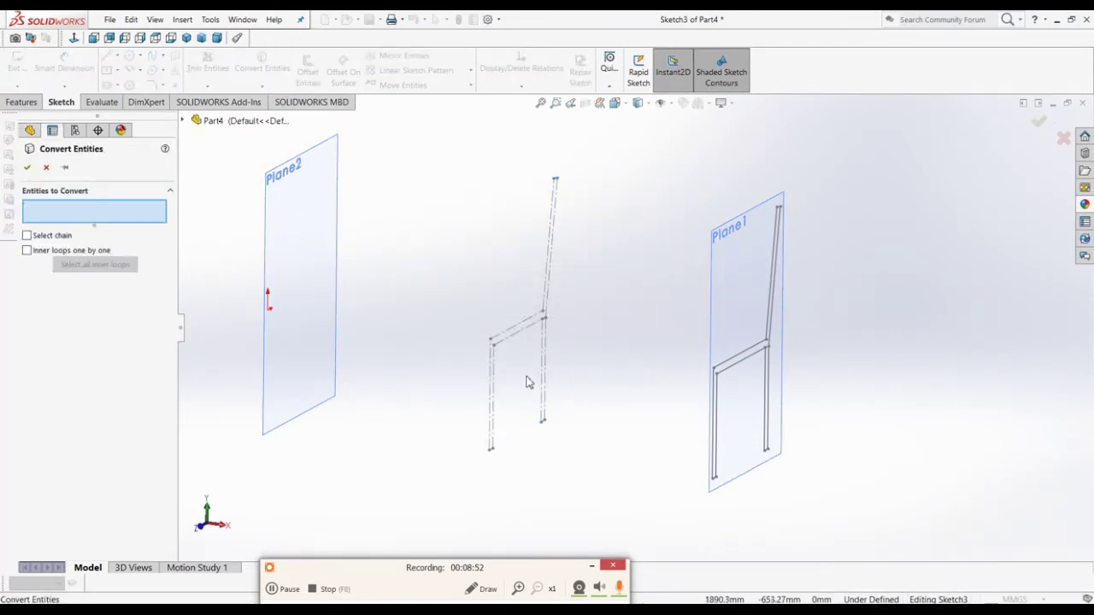
click(47, 168)
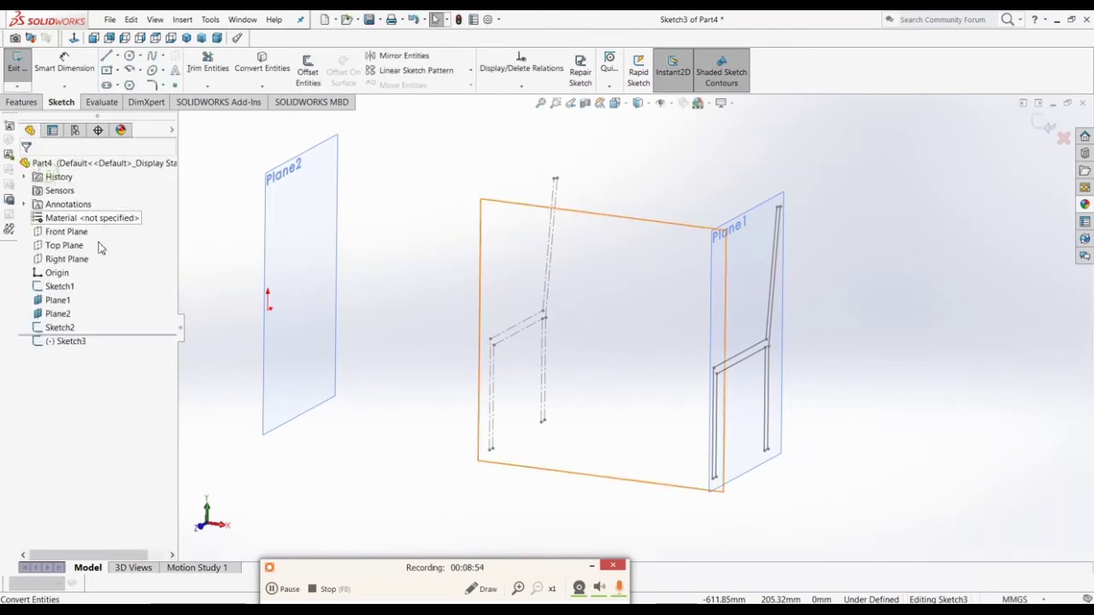
click(58, 286)
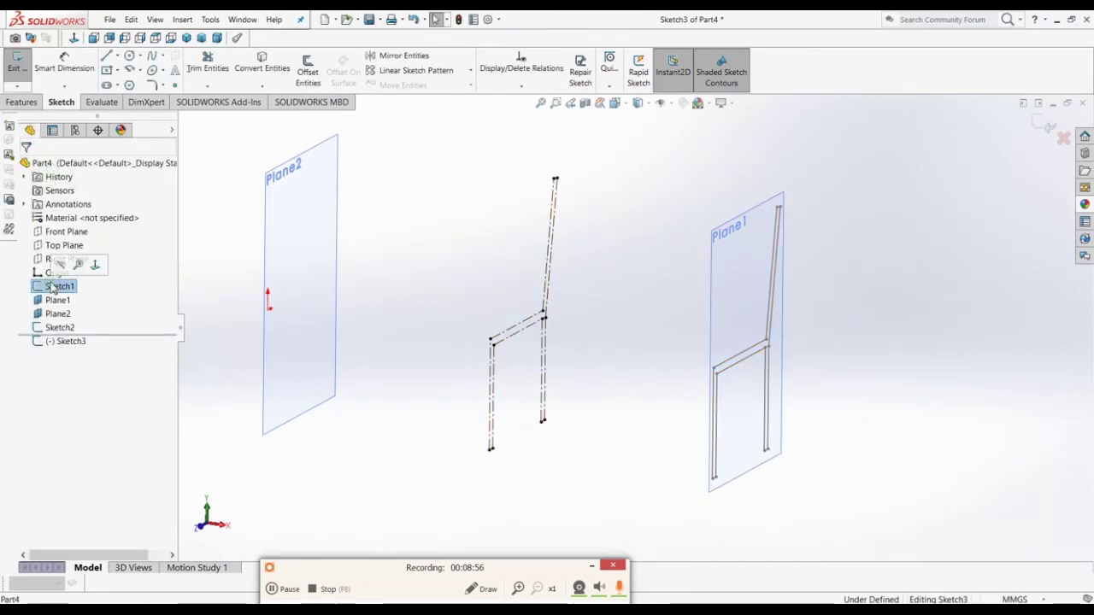
click(258, 65)
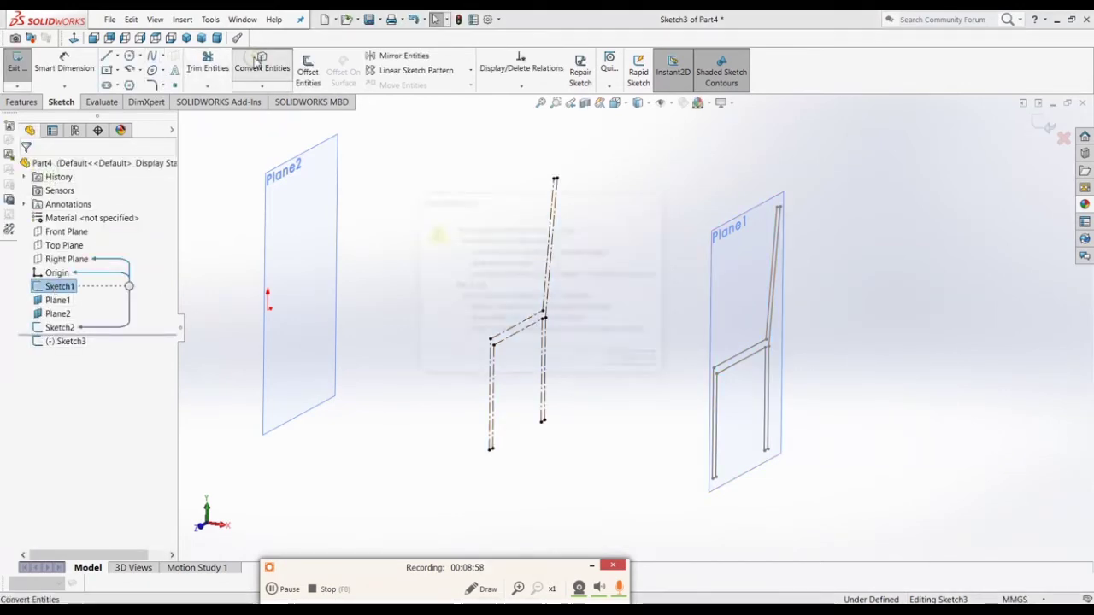
Step: Pick Sketch1's seat rail lines, front leg lines and rear leg verticals for conversion
click(633, 362)
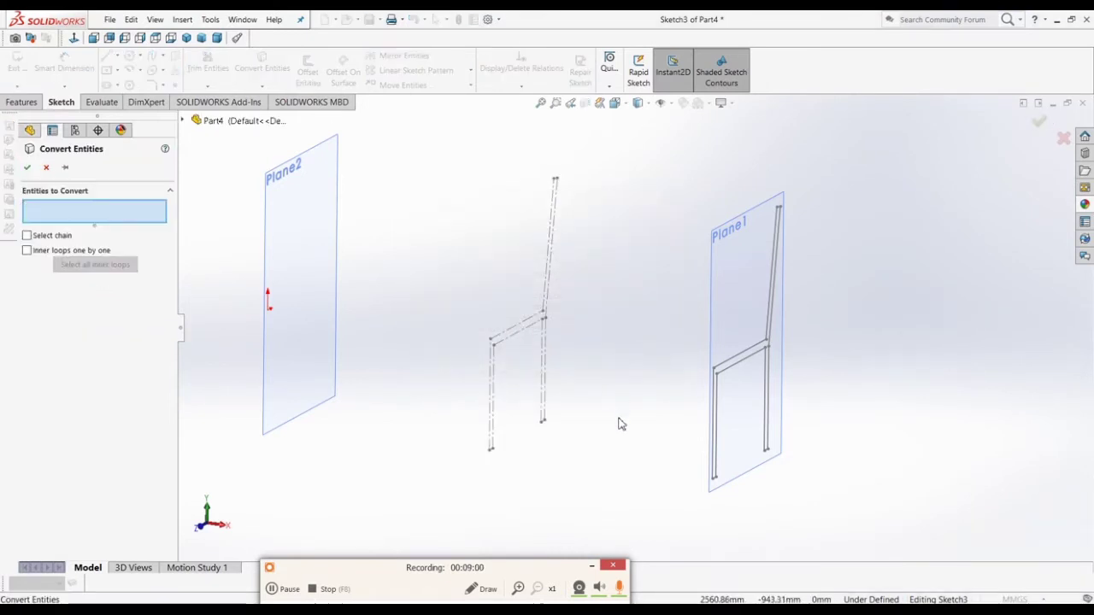
click(512, 333)
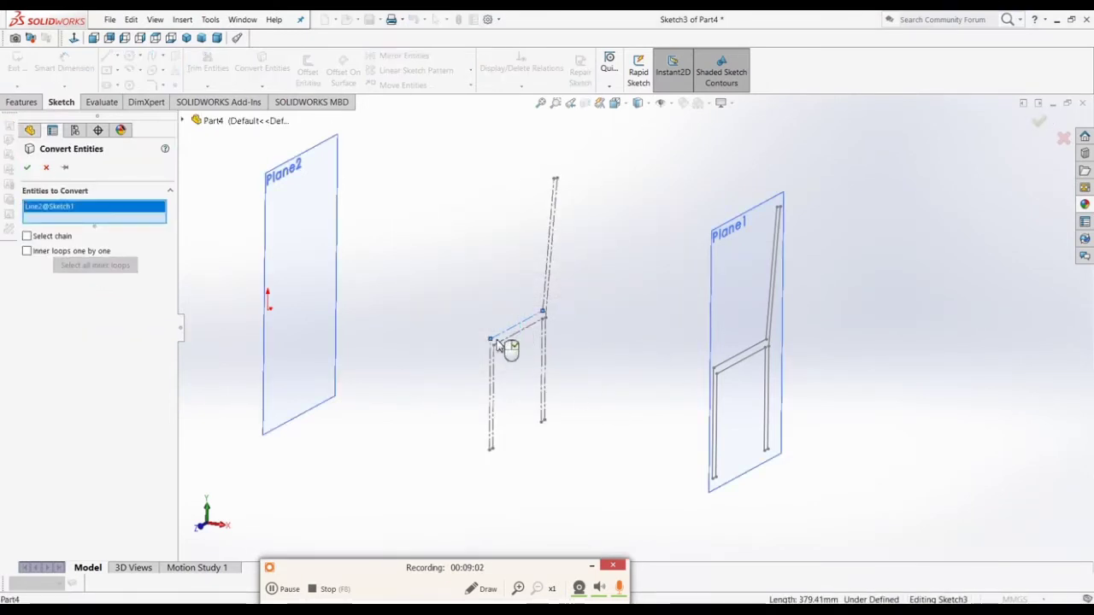
scroll(517, 410, down, 3)
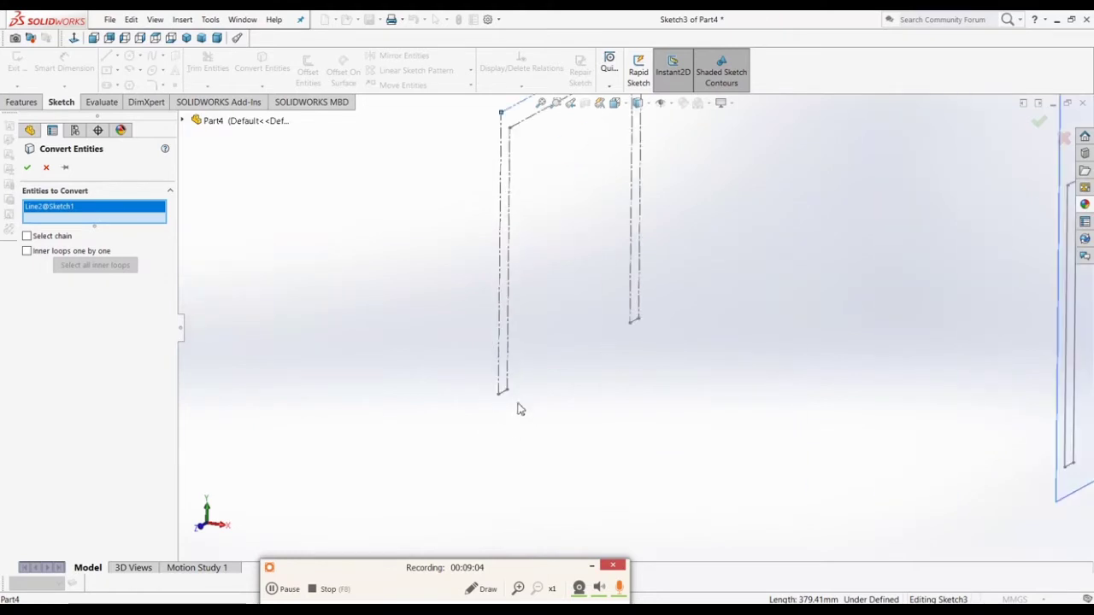
click(504, 385)
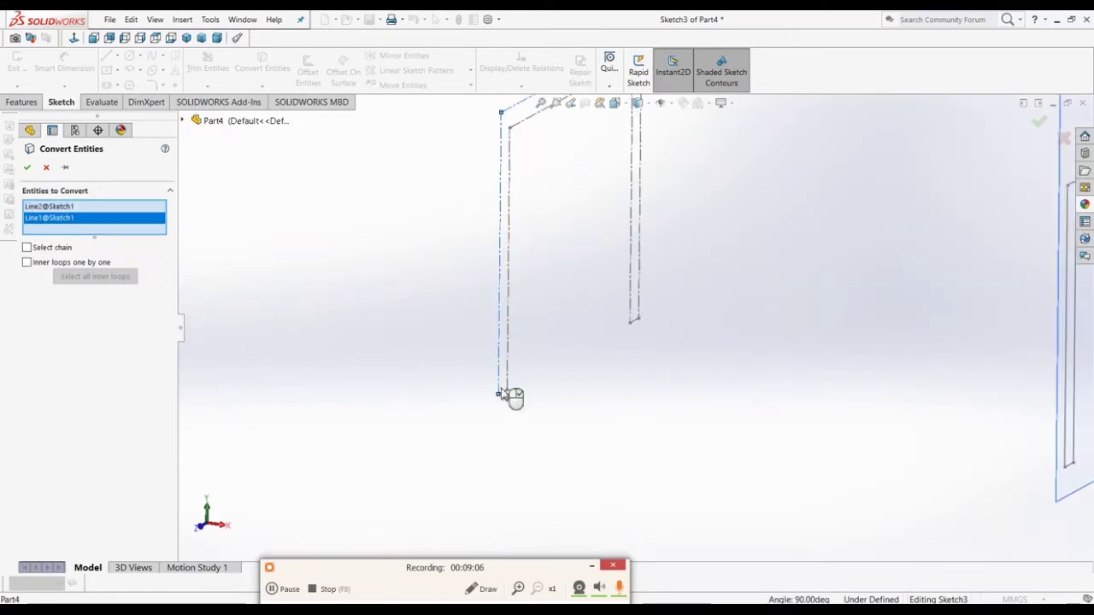
click(504, 396)
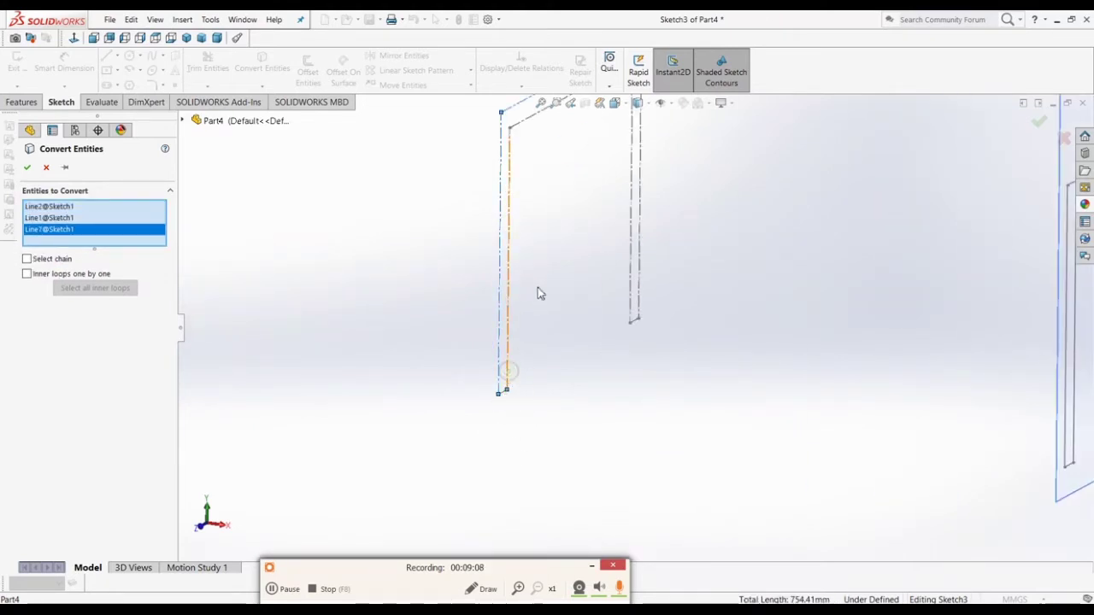
scroll(538, 287, up, 2)
scroll(582, 177, down, 3)
click(669, 278)
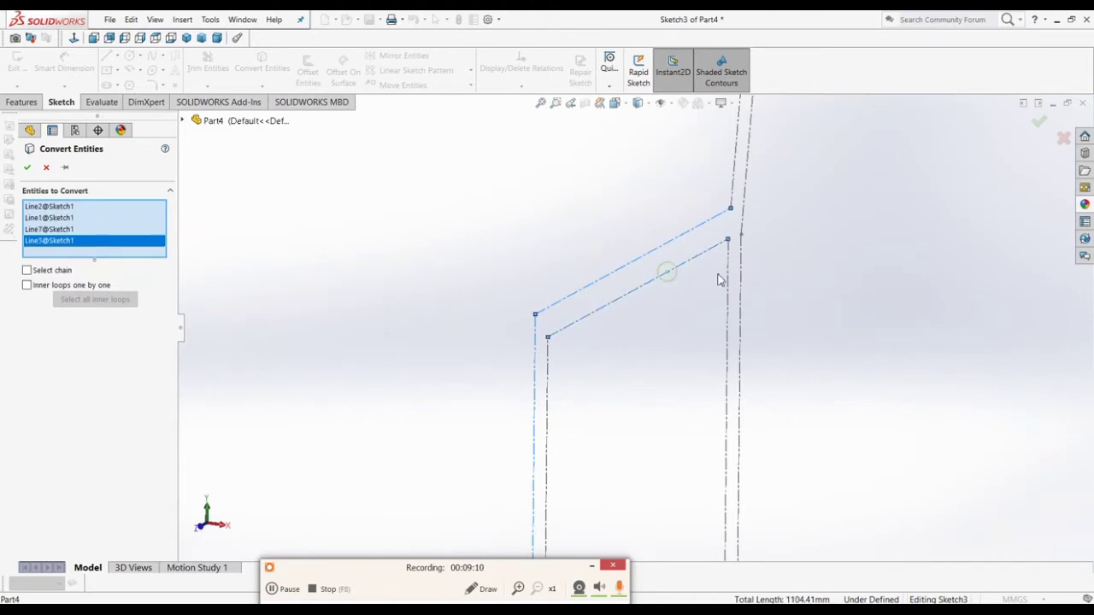
click(730, 271)
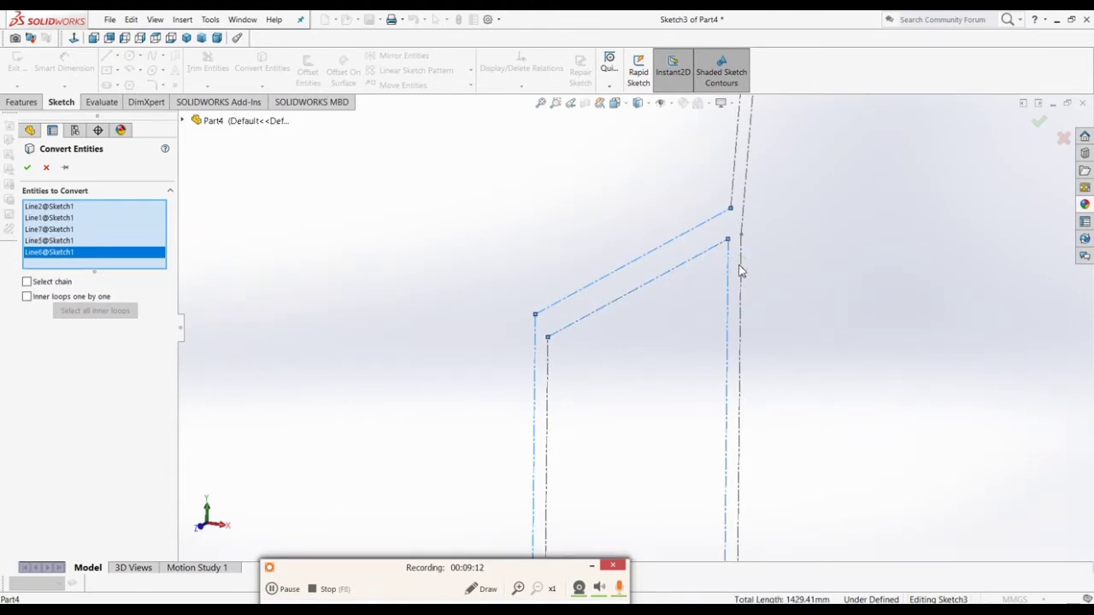
click(742, 267)
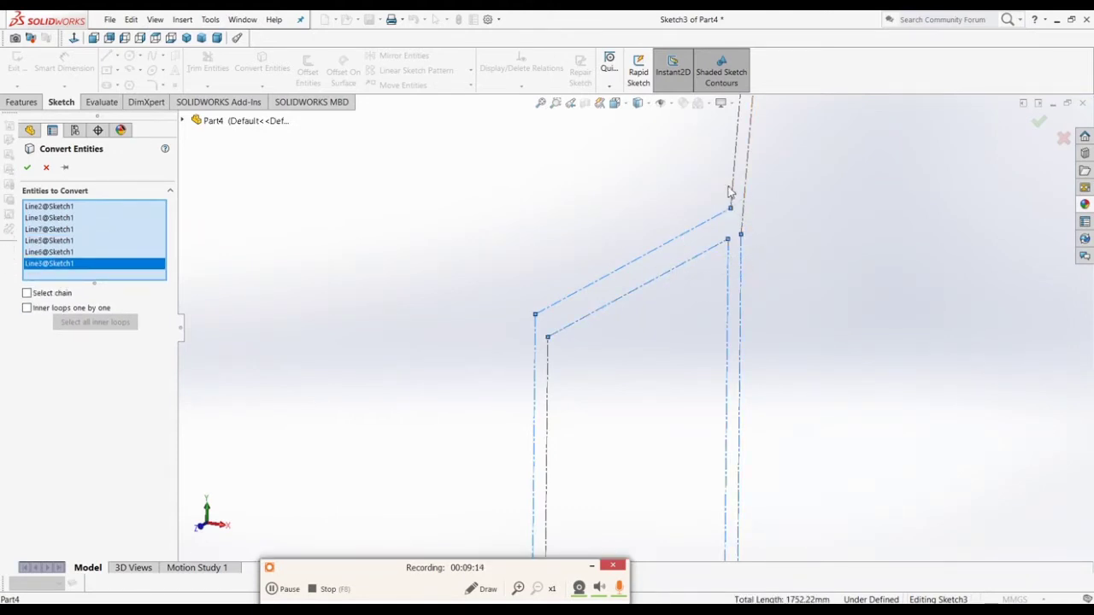
Step: Add the backrest lines, rear foot and backrest top, then confirm the conversion into Sketch3
scroll(689, 285, up, 5)
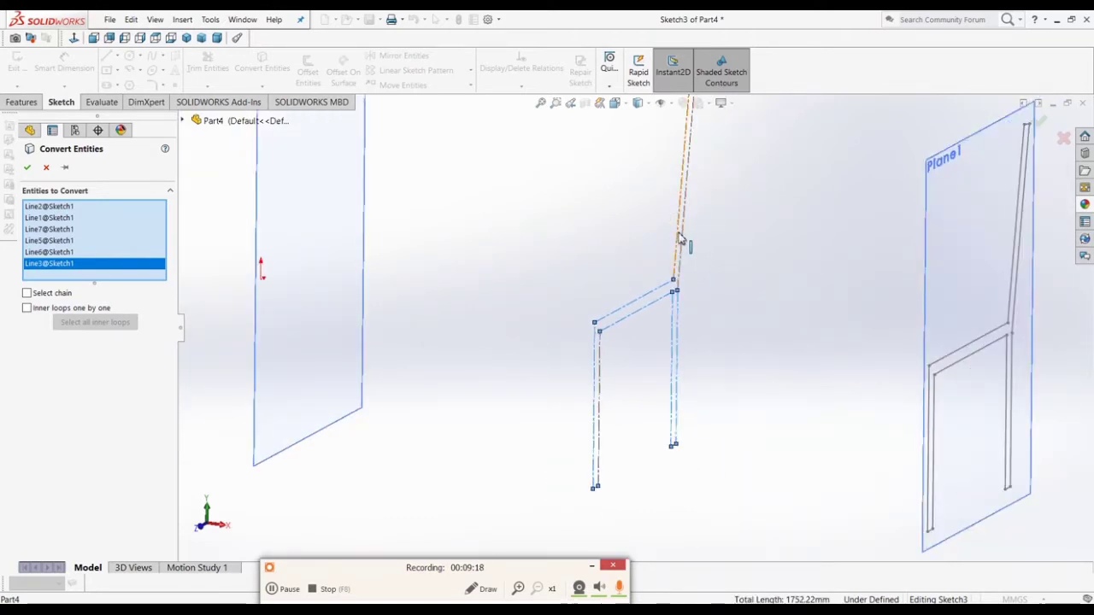
click(682, 241)
click(683, 245)
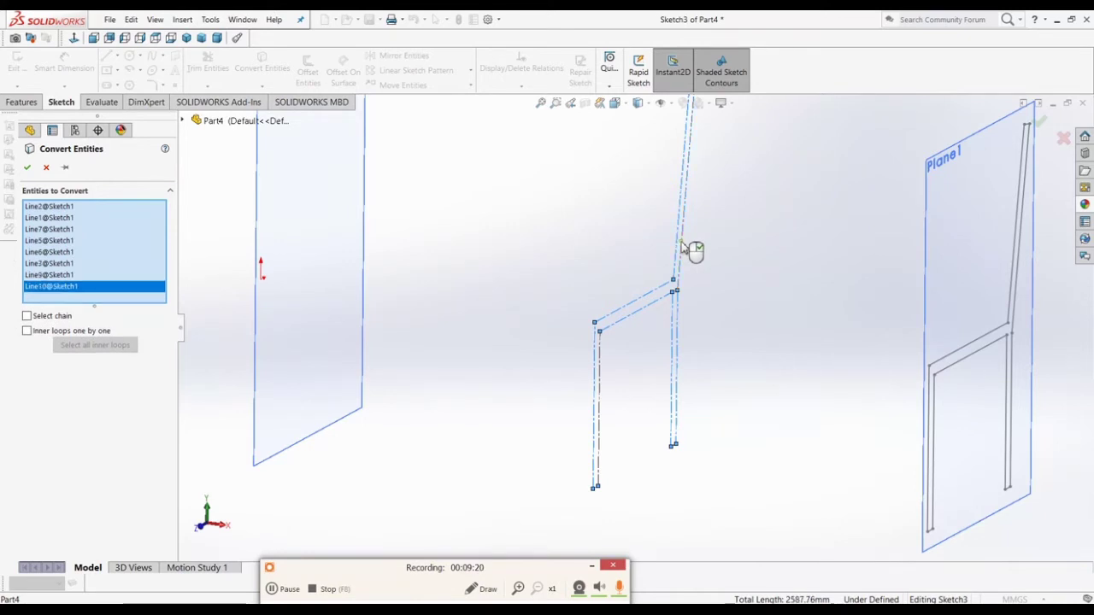
scroll(650, 418, down, 5)
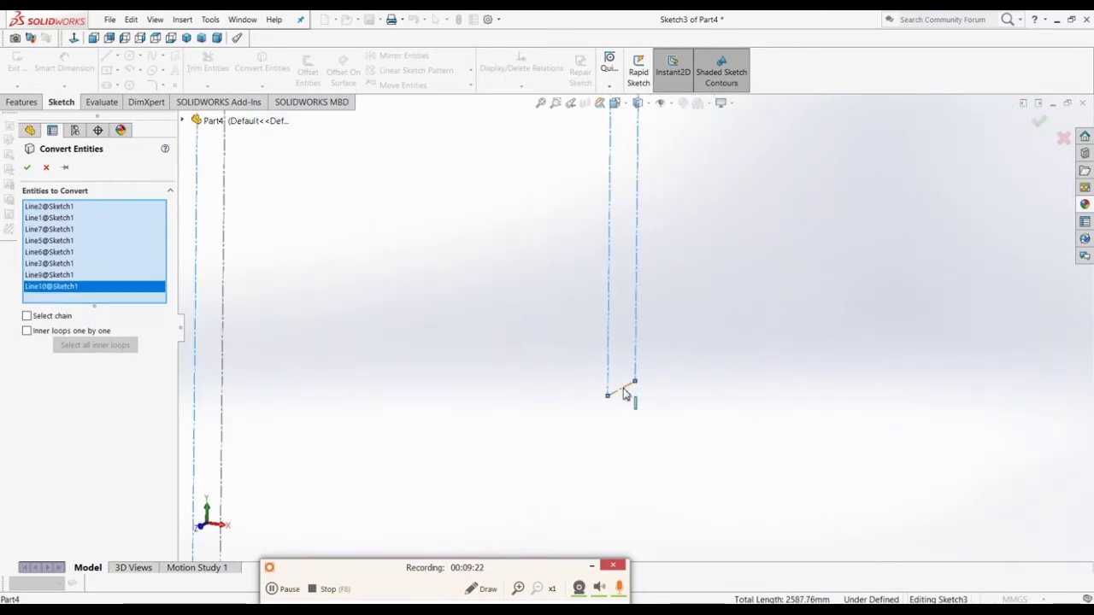
click(625, 391)
mouse_move(635, 425)
middle_down()
mouse_move(559, 450)
mouse_move(478, 439)
mouse_move(524, 418)
middle_up()
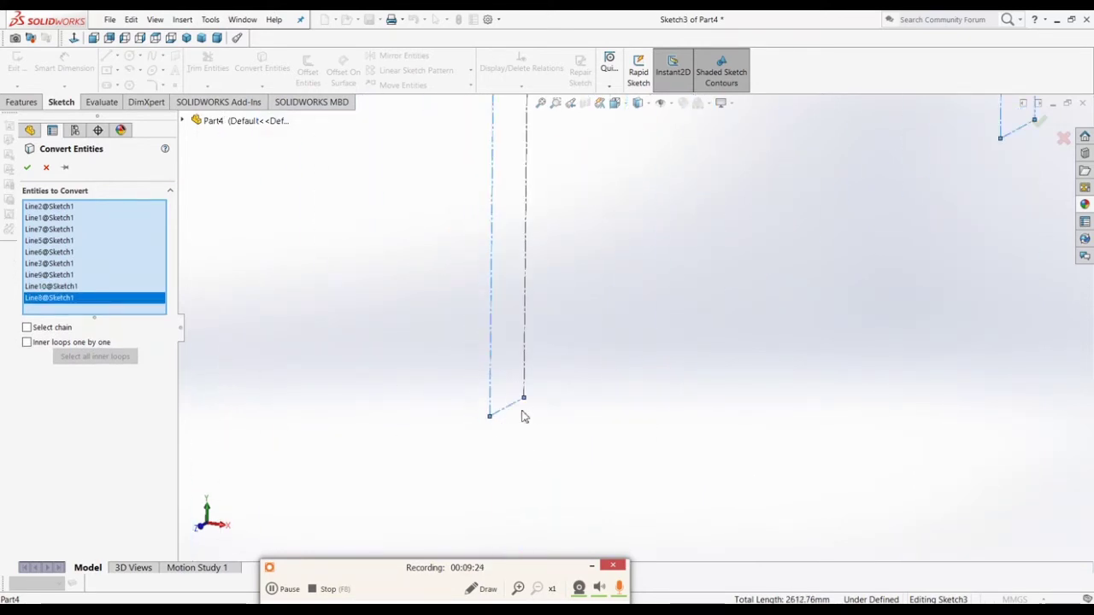
scroll(536, 416, up, 13)
scroll(551, 201, down, 3)
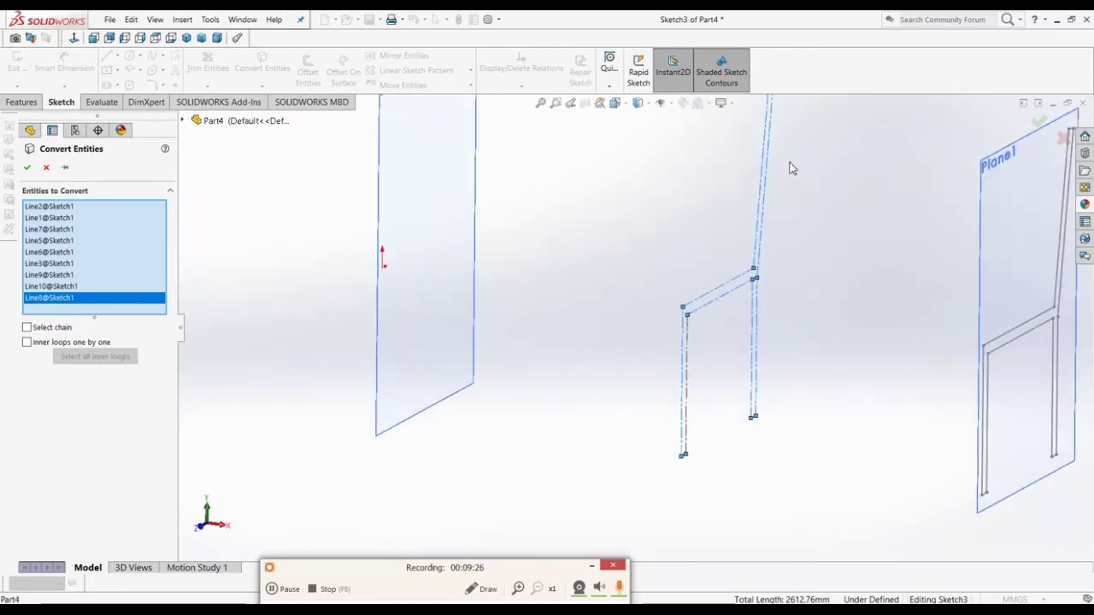
scroll(792, 168, down, 6)
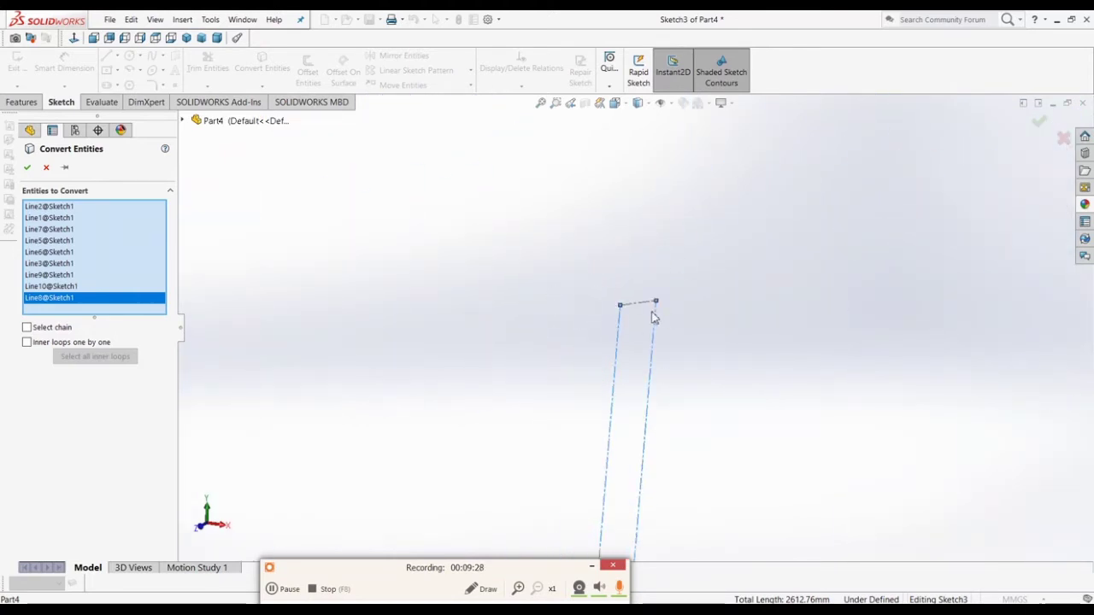
click(646, 308)
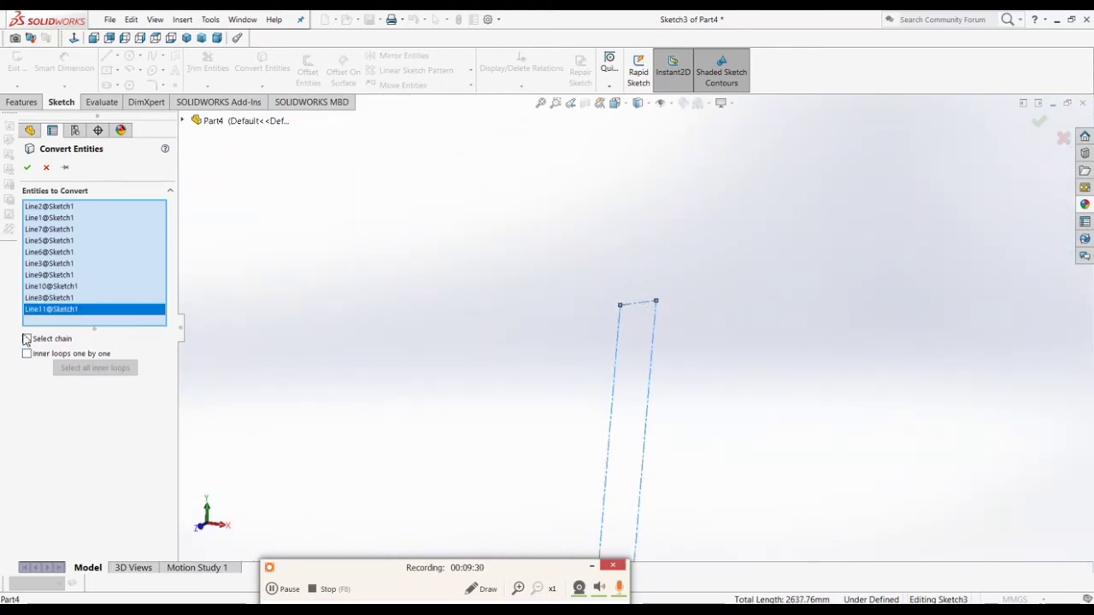
click(26, 168)
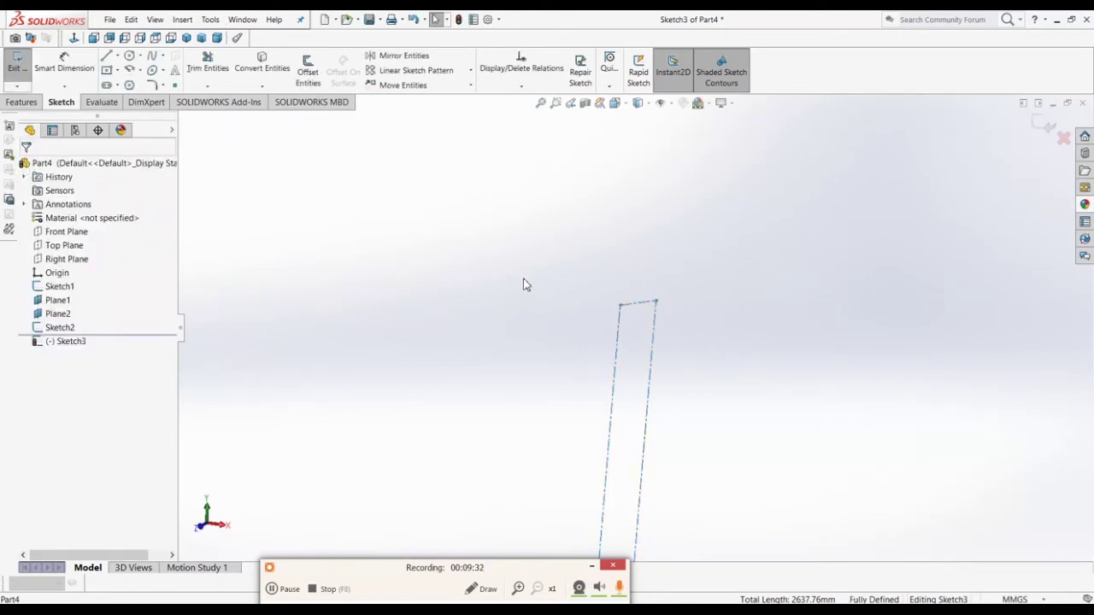
Step: Convert the remaining profile line to close the outline and exit Sketch3
scroll(524, 283, up, 8)
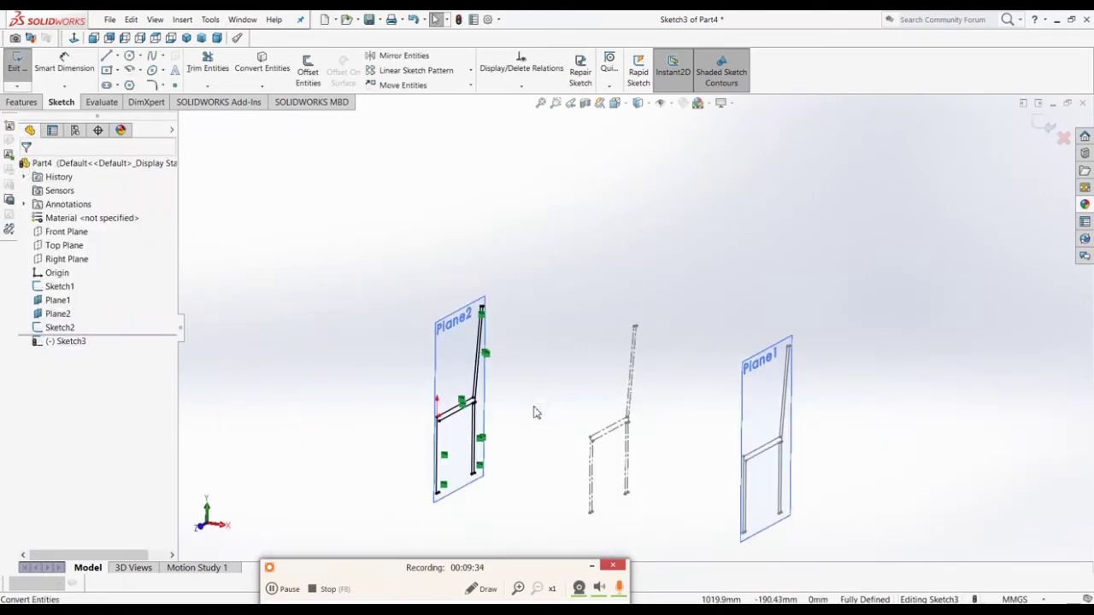
mouse_move(535, 410)
middle_down()
mouse_move(569, 384)
mouse_move(577, 413)
mouse_move(513, 432)
middle_up()
scroll(483, 444, down, 5)
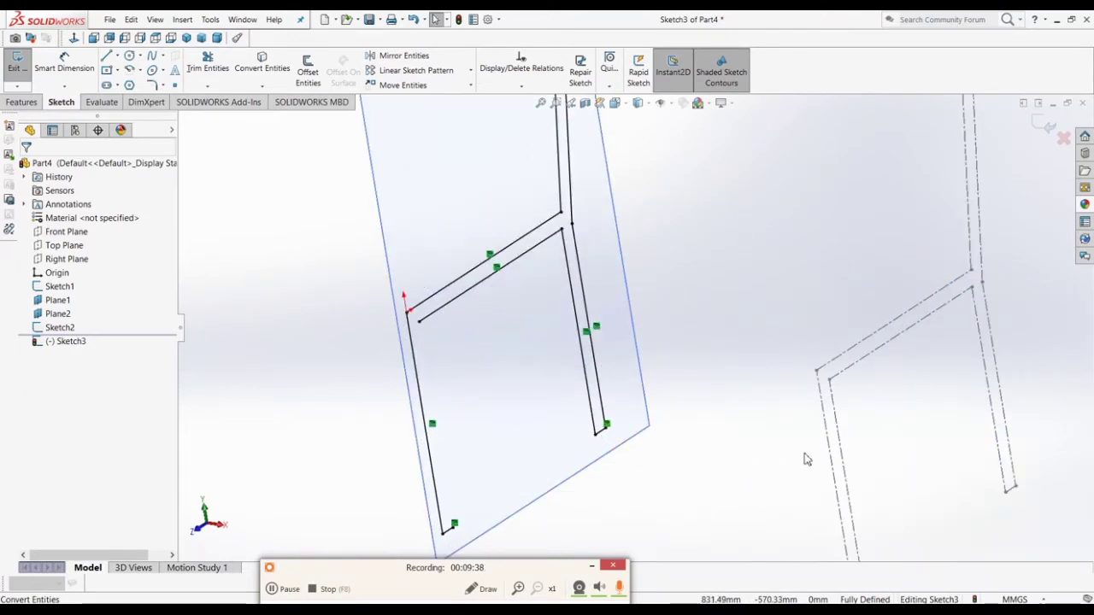
click(841, 435)
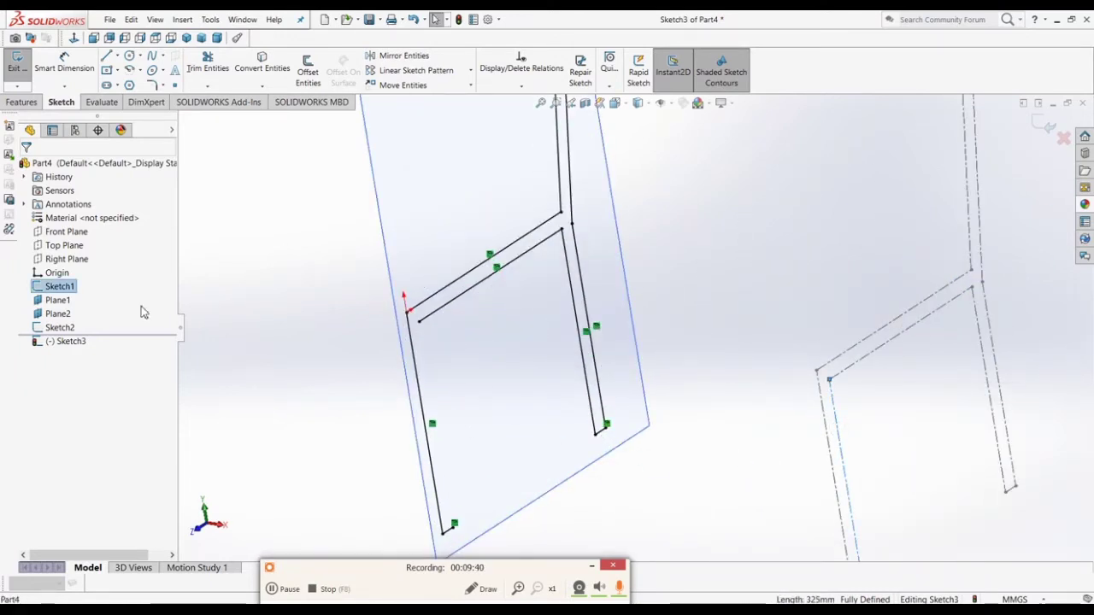
click(263, 62)
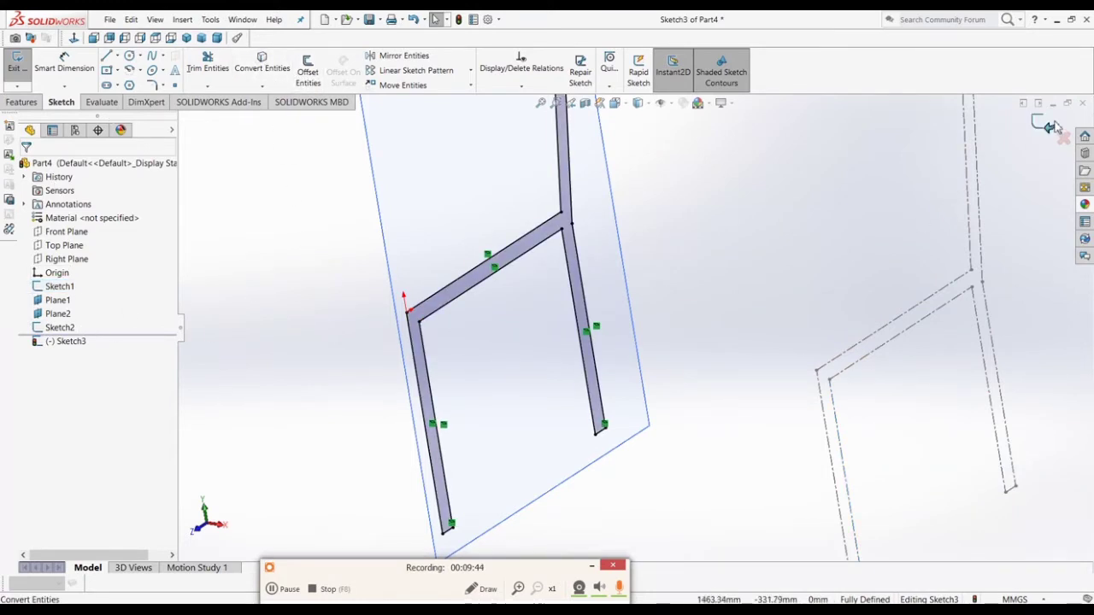
click(841, 255)
scroll(823, 275, up, 4)
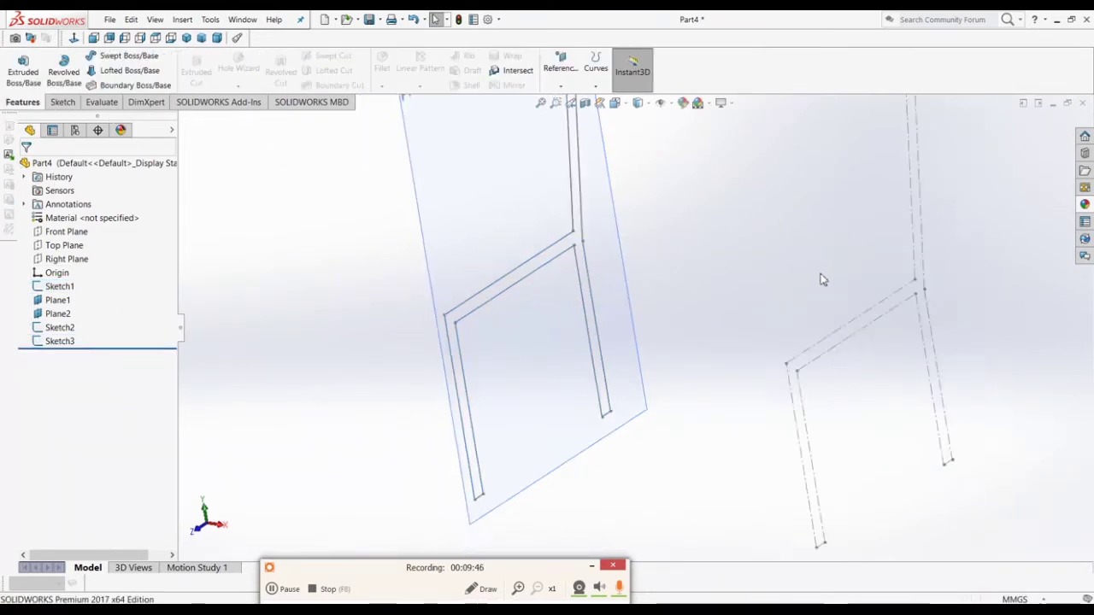
Step: Edit Sketch1 again, showing its 350, 400, 25 and 100° dimensions
scroll(789, 401, down, 3)
scroll(789, 401, down, 2)
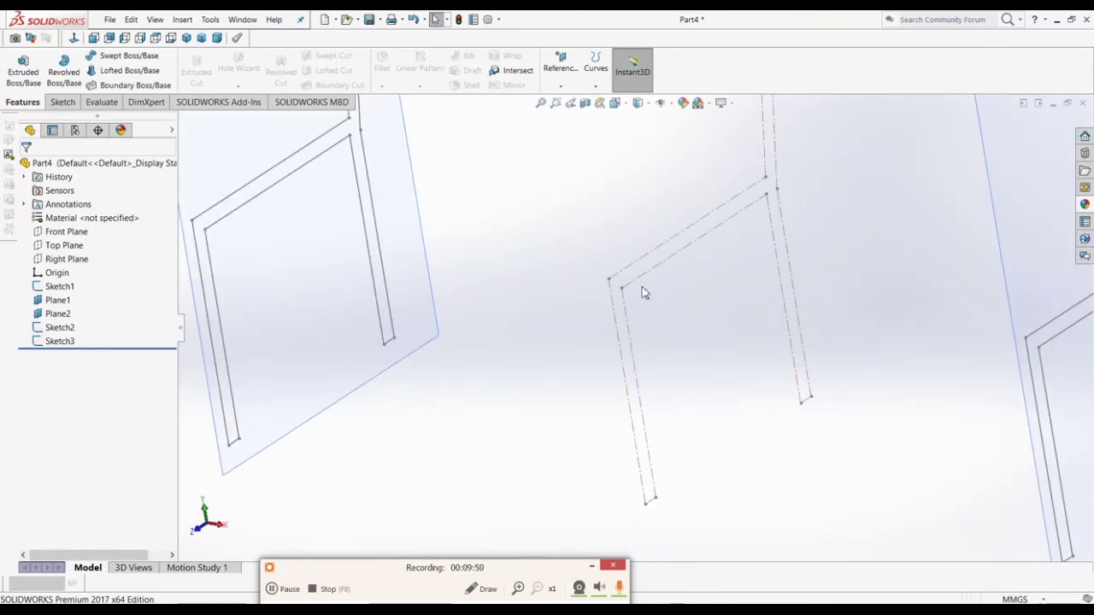
click(57, 288)
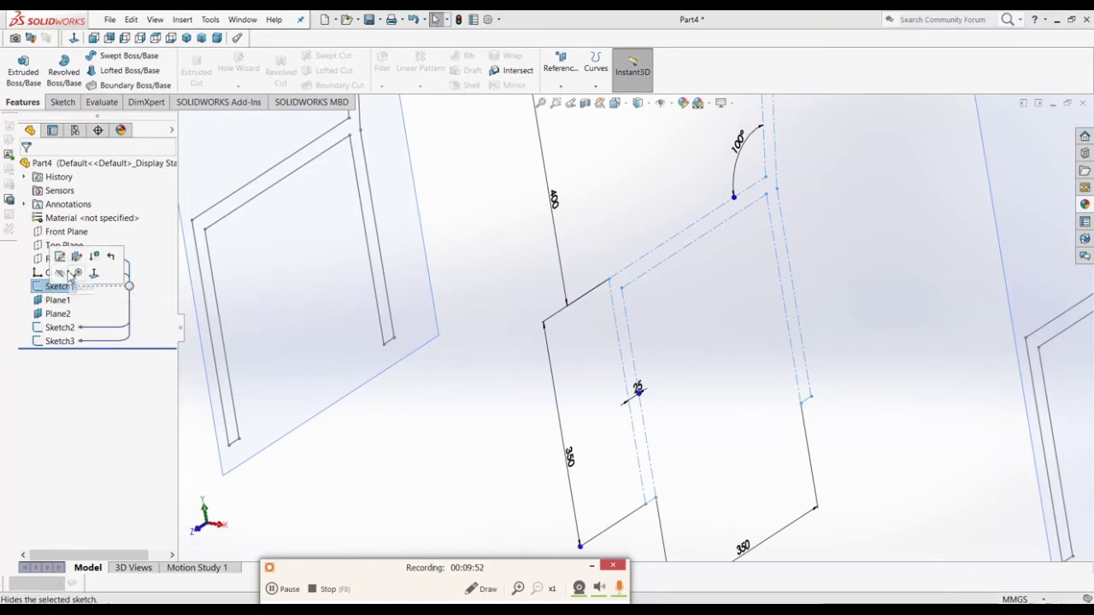
click(61, 257)
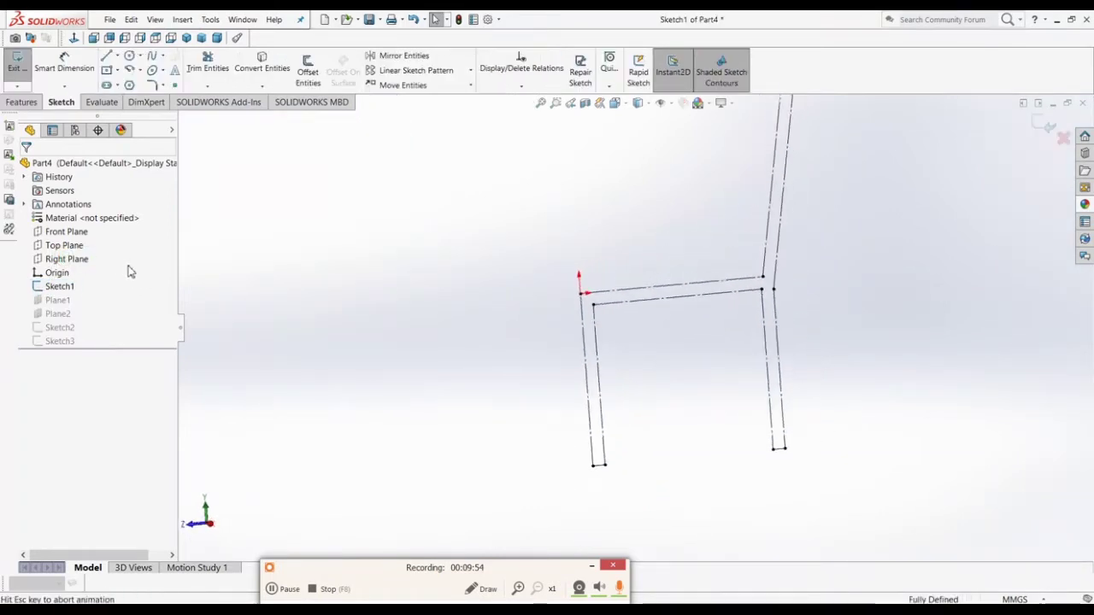
scroll(618, 398, down, 5)
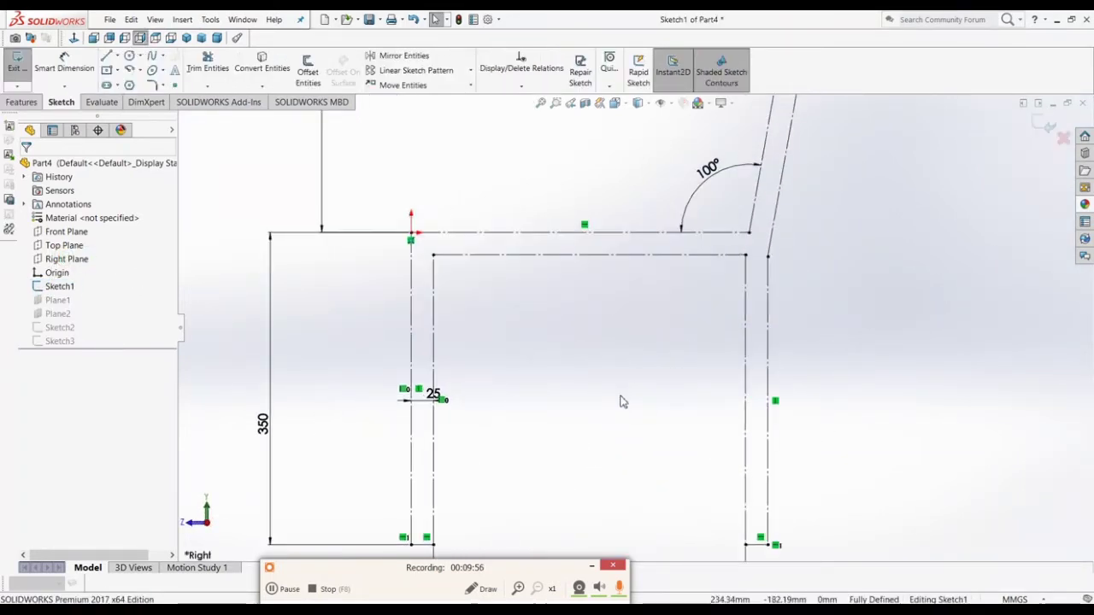
scroll(506, 458, up, 3)
scroll(513, 453, up, 2)
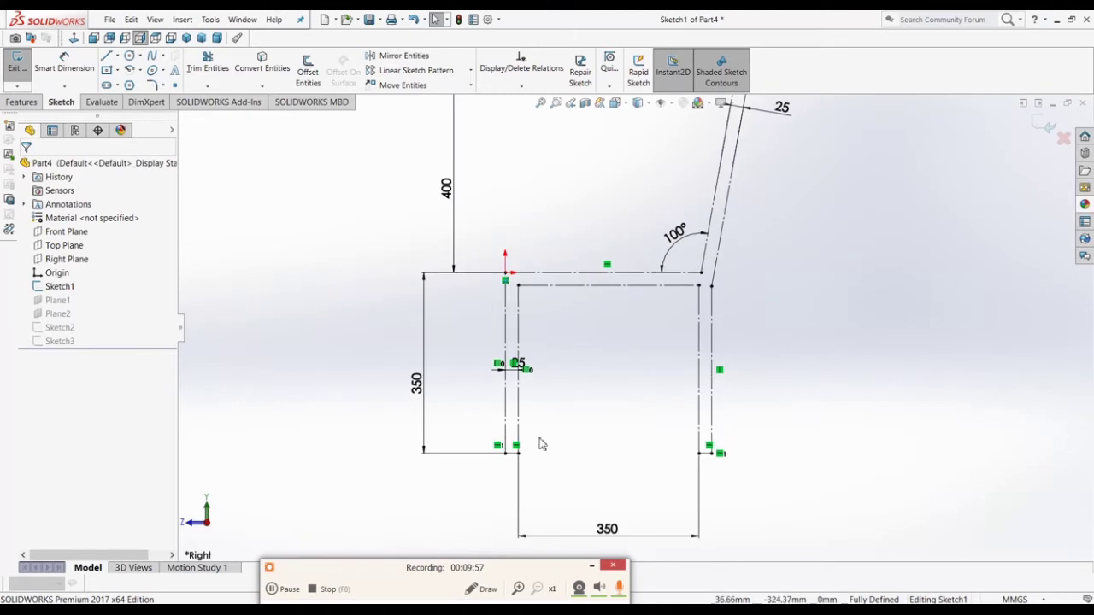
Step: Draw a corner rectangle spanning between the inner left and right leg lines
click(117, 70)
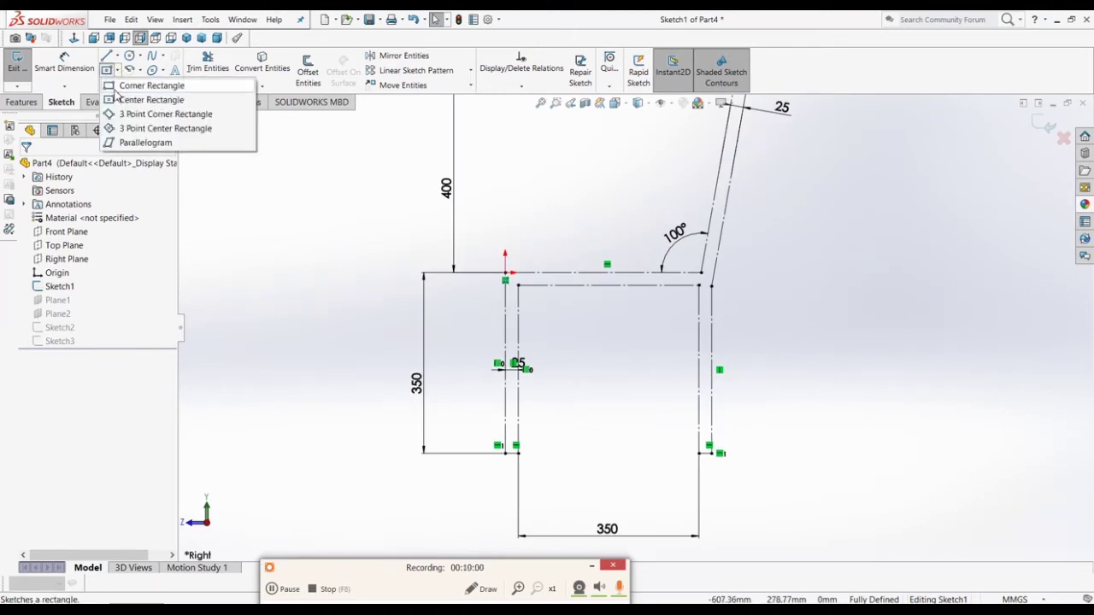
click(137, 81)
scroll(515, 377, down, 4)
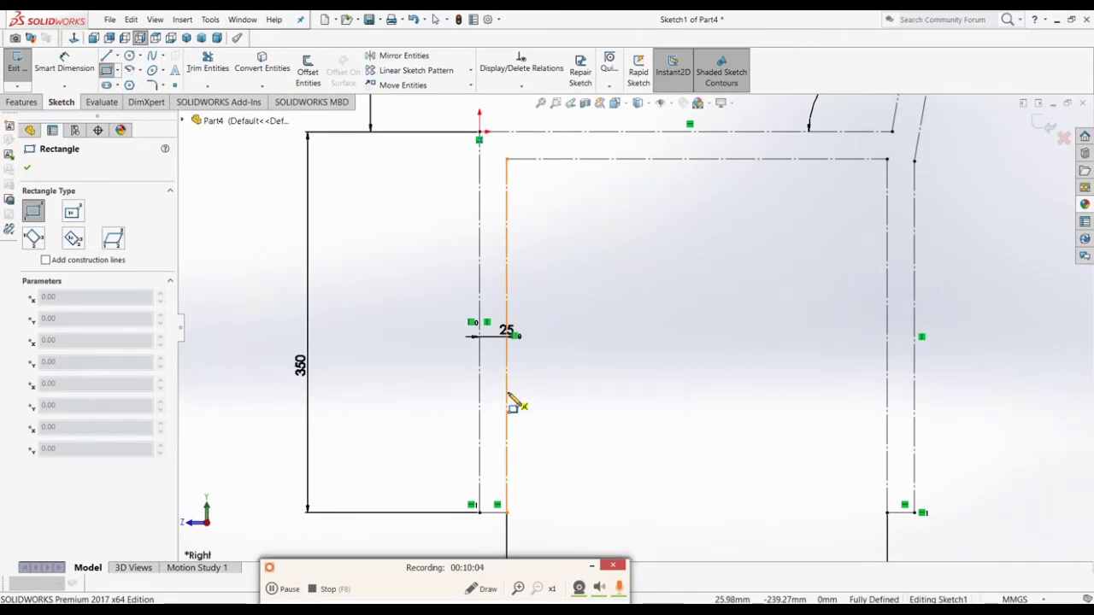
click(507, 392)
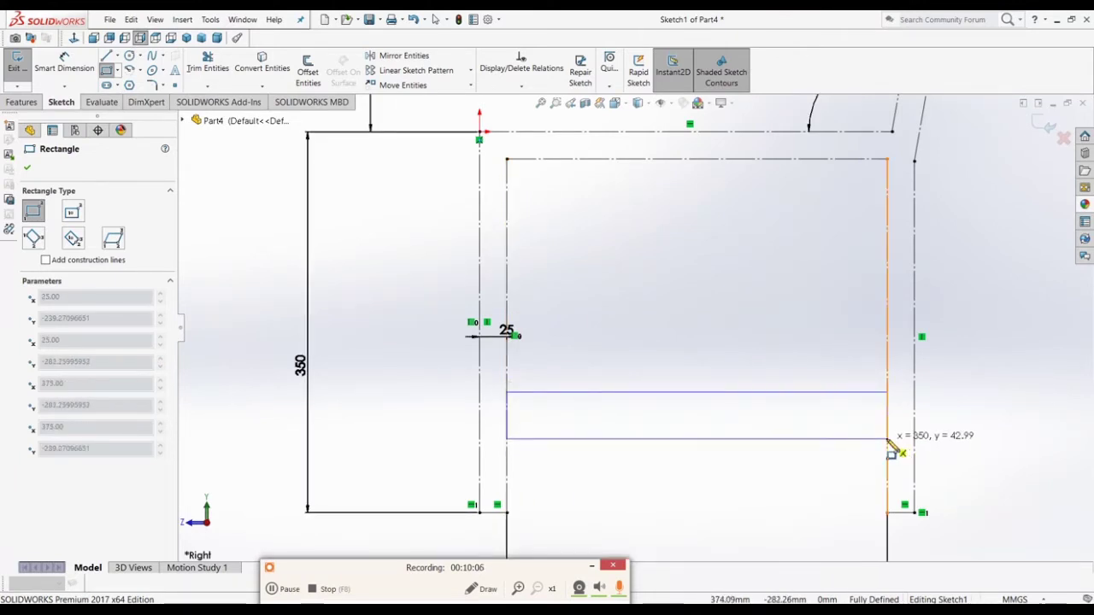
click(890, 438)
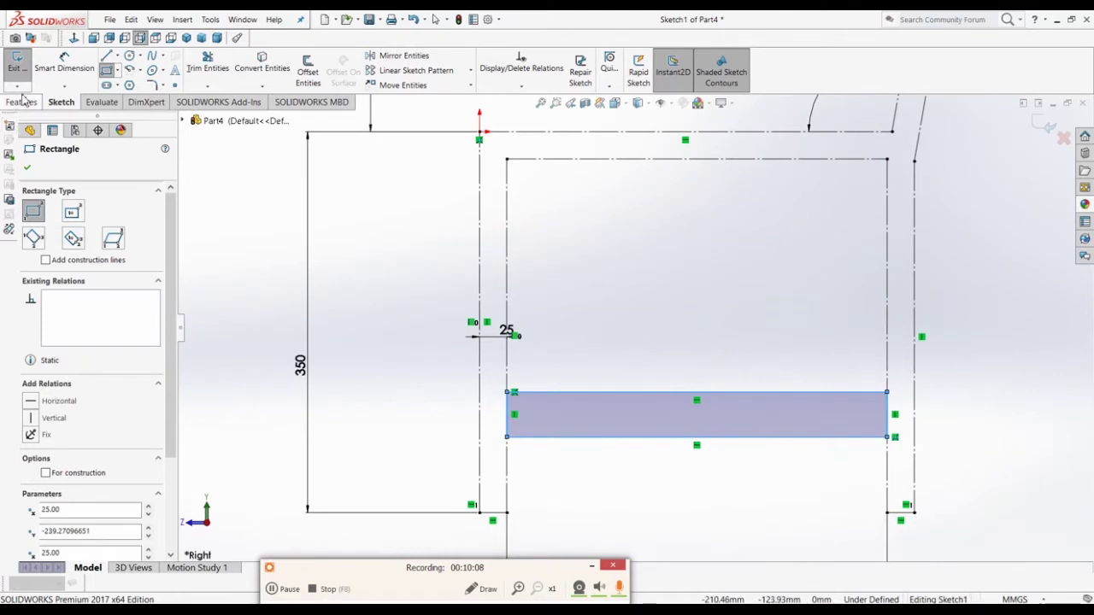
Step: Dimension the bar 25 mm tall and 100 mm above the frame's bottom line
click(64, 64)
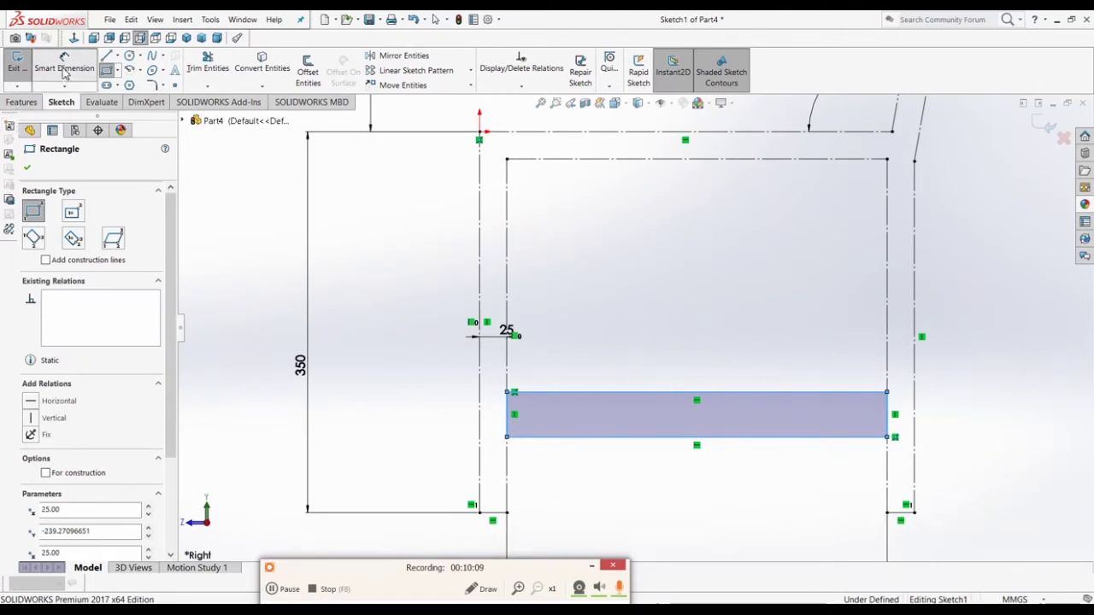
click(513, 422)
click(453, 428)
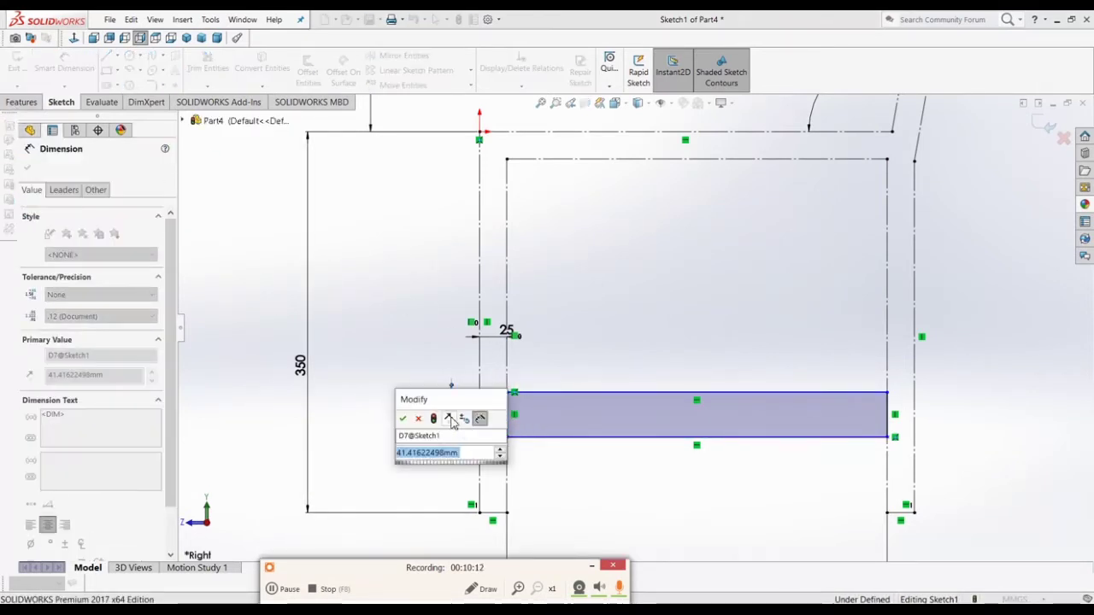
text(25)
key(Return)
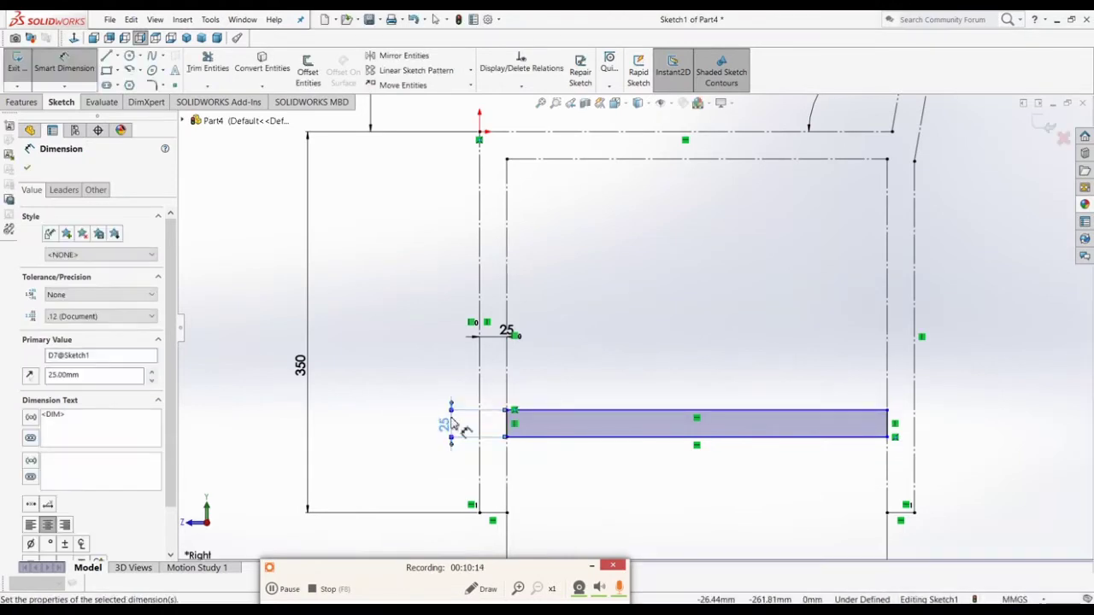
click(650, 509)
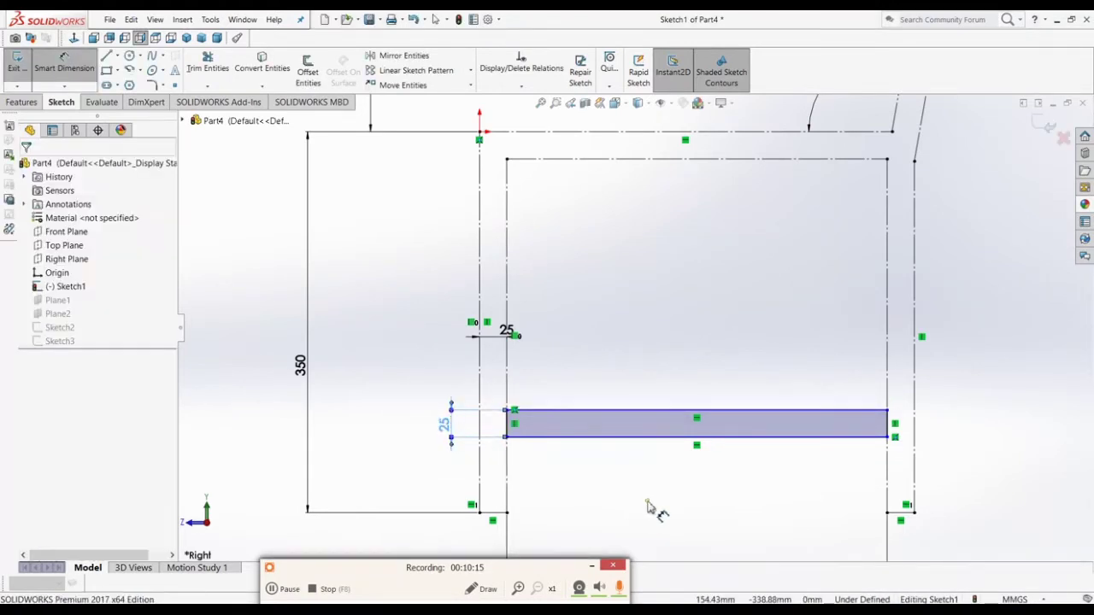
click(502, 516)
click(552, 437)
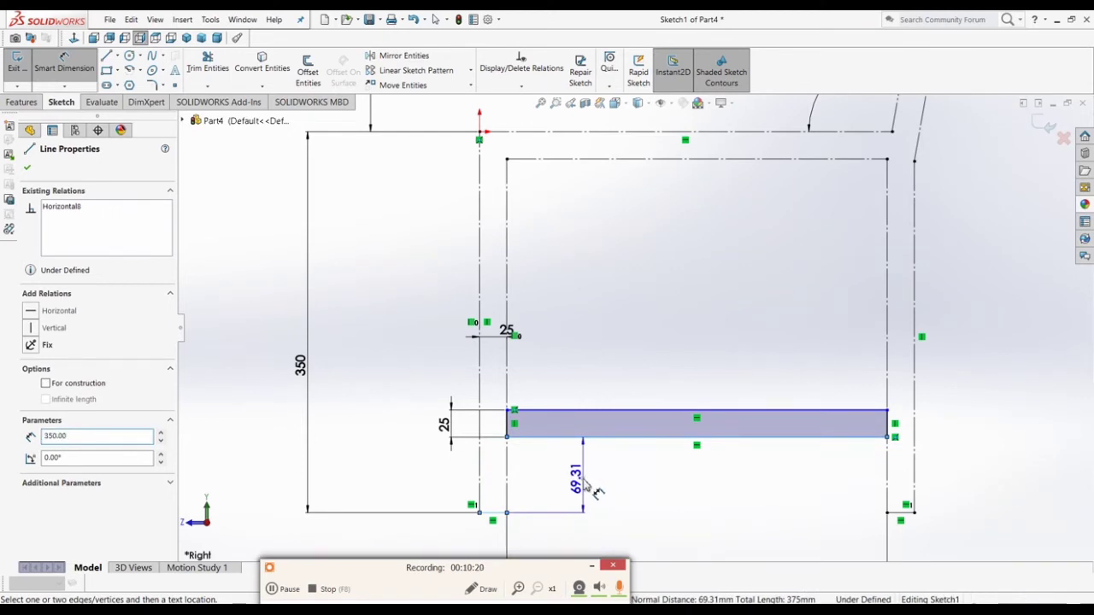
click(586, 489)
text(100)
key(Return)
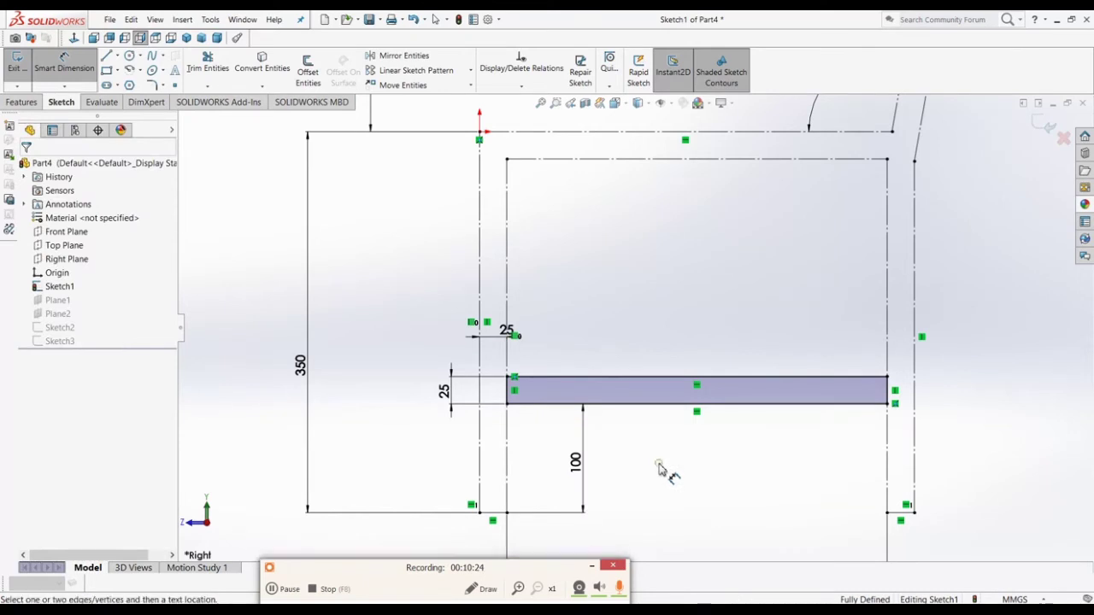
Step: Delete the bar's left and right edges, then undo the deletion
key(Escape)
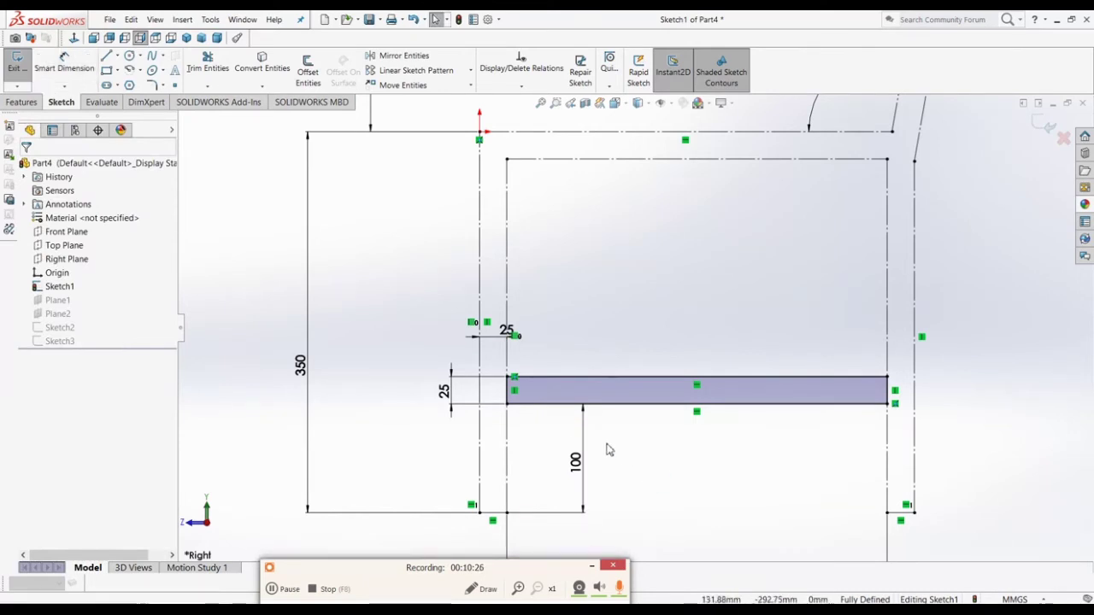
click(506, 393)
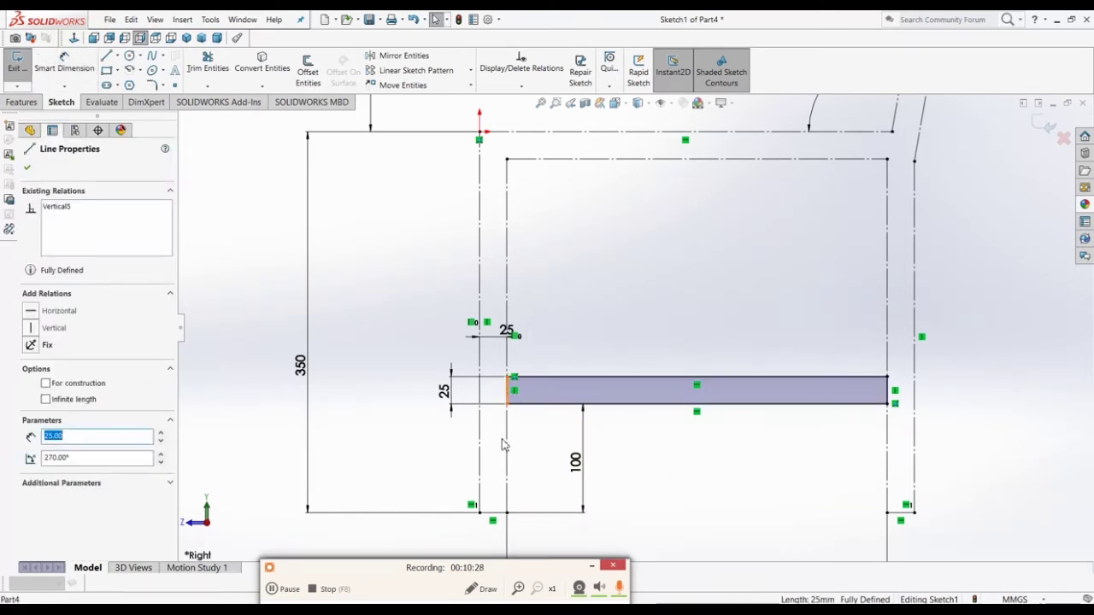
key(Delete)
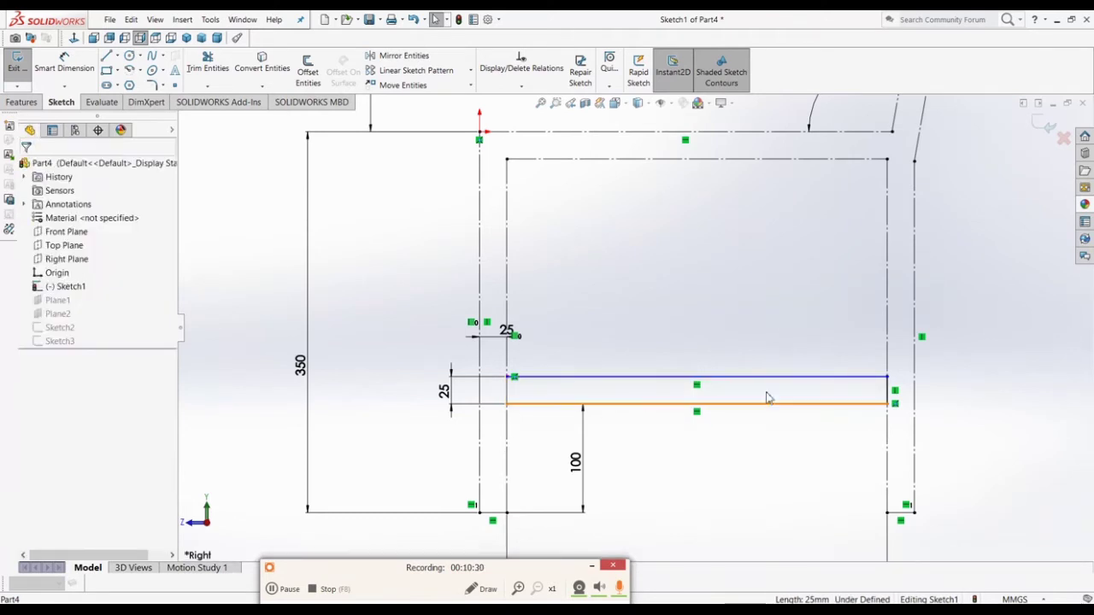
click(892, 391)
key(Delete)
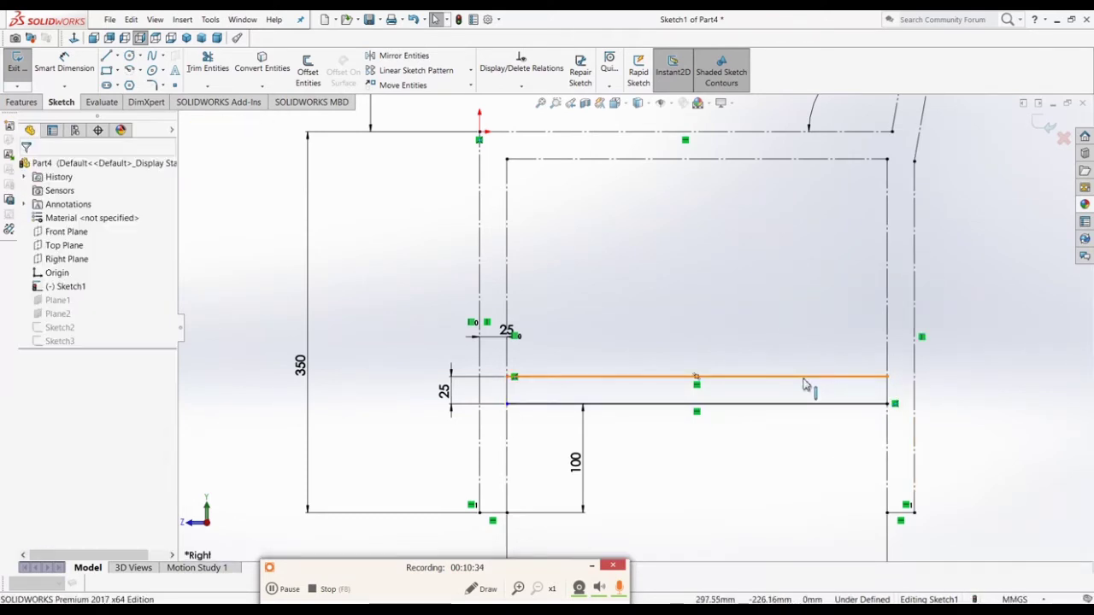
key(ctrl+z)
key(ctrl+z)
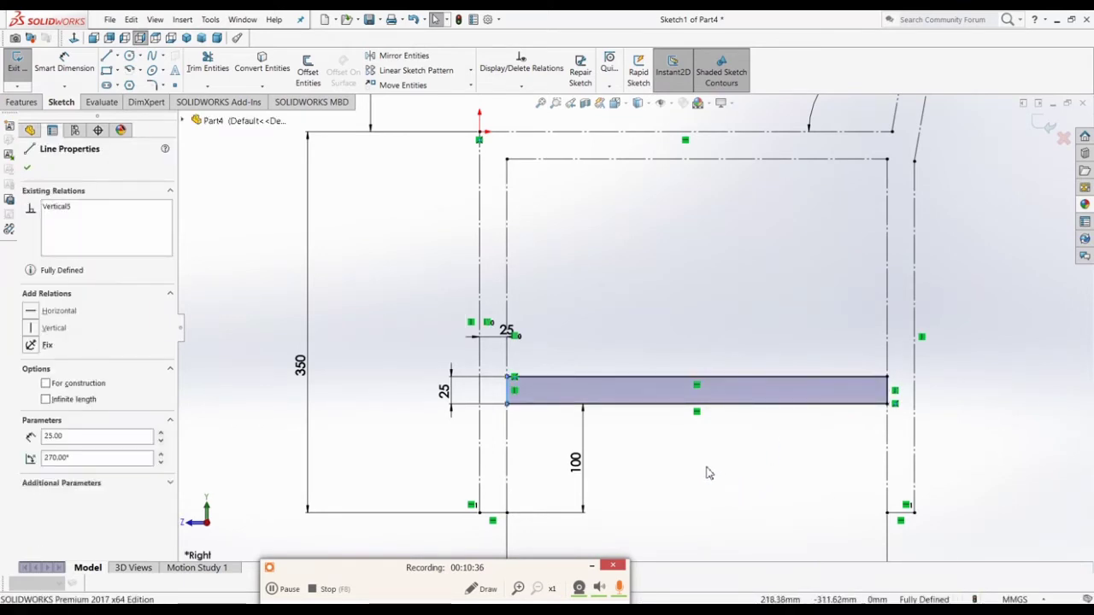
scroll(686, 460, down, 3)
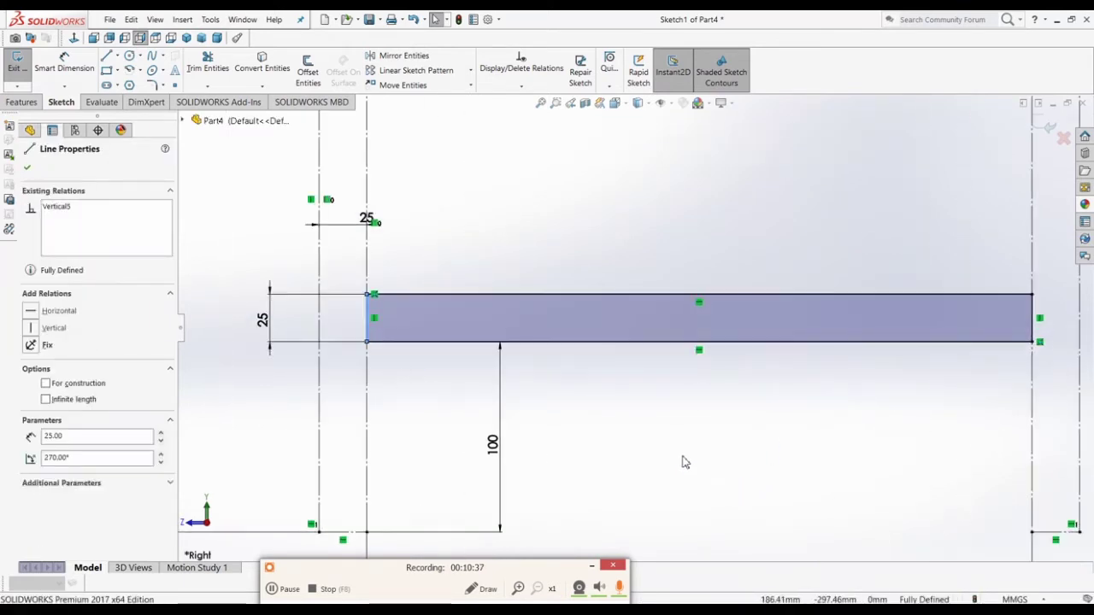
Step: Power-trim away the bar's left edge, undoing an extra trim of its long edges
click(208, 64)
drag(374, 316, 356, 313)
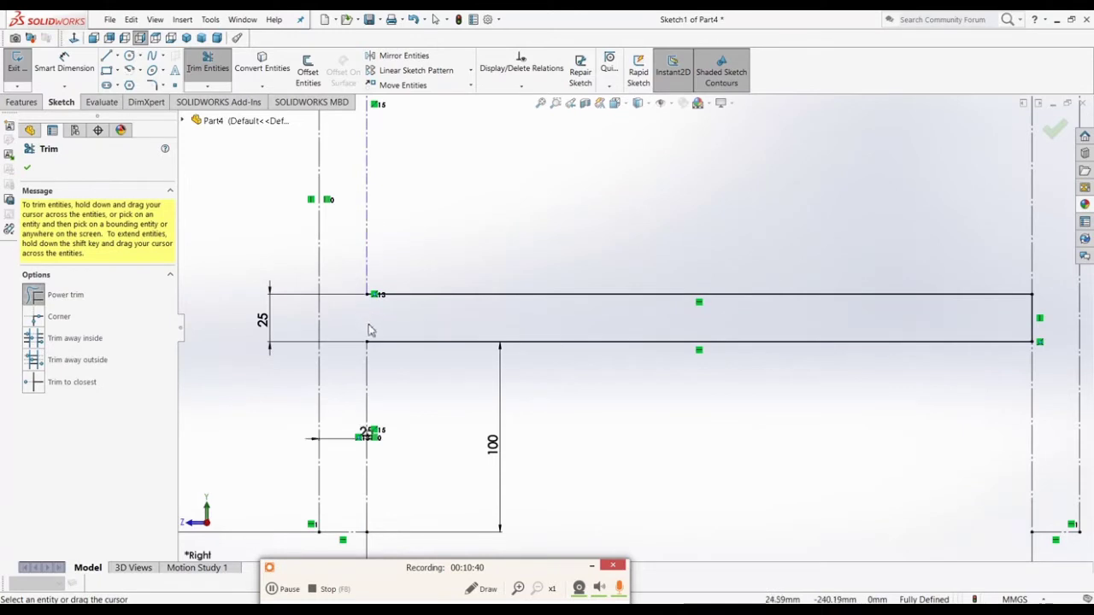
scroll(873, 389, up, 3)
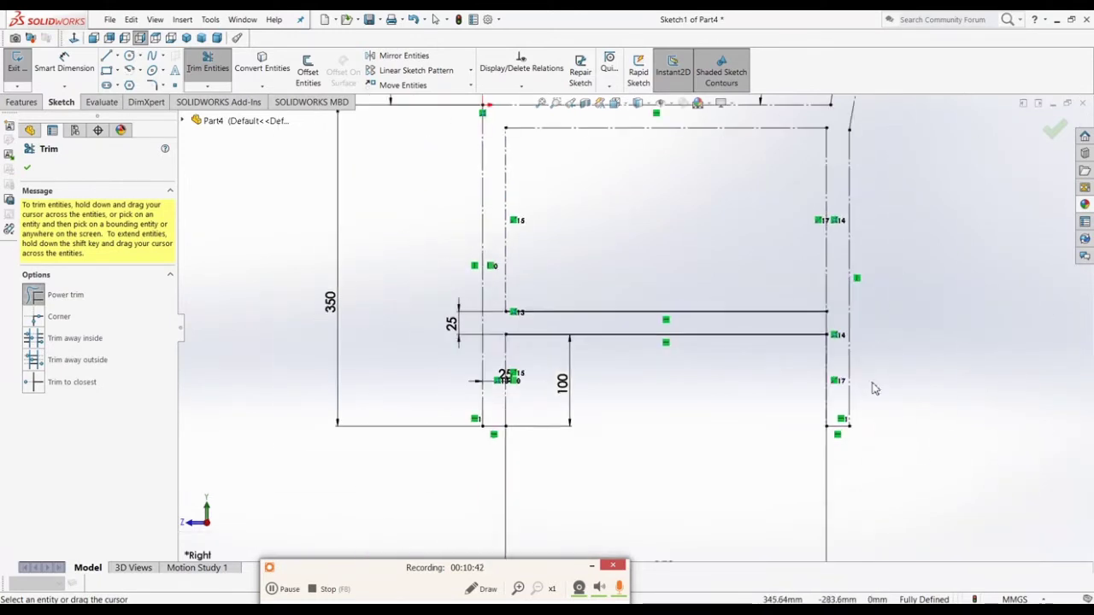
scroll(749, 358, down, 3)
scroll(652, 337, up, 2)
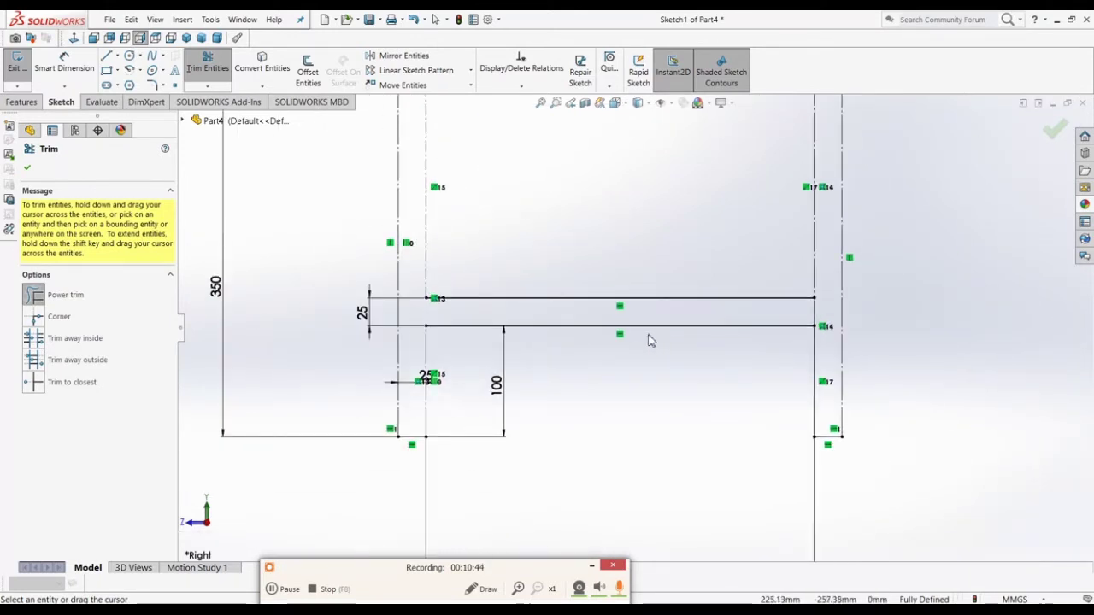
scroll(816, 314, up, 2)
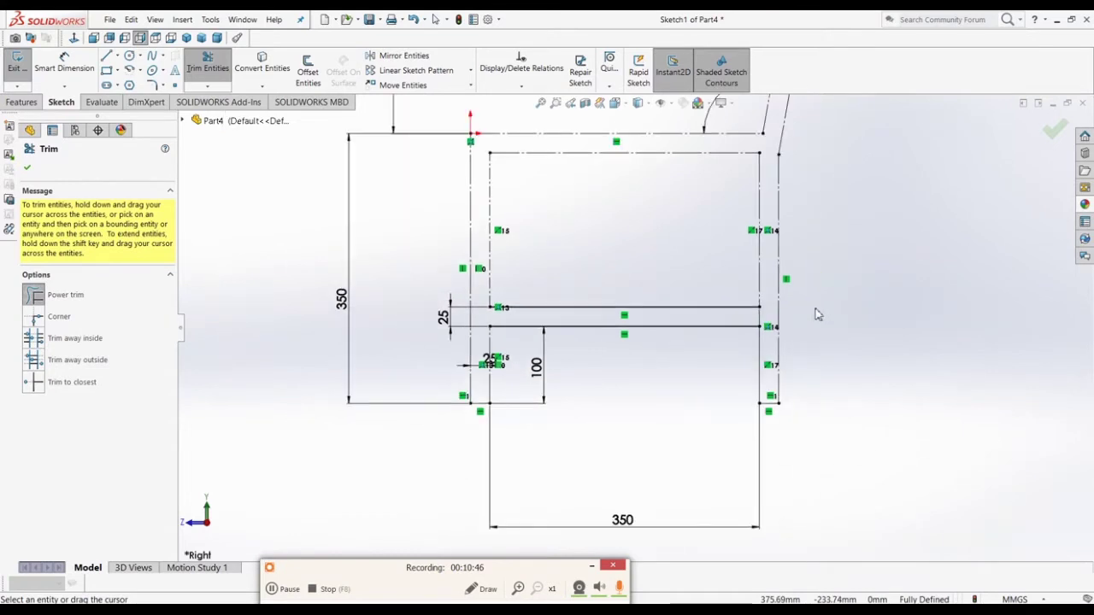
scroll(817, 314, up, 3)
scroll(709, 252, down, 4)
scroll(765, 207, up, 1)
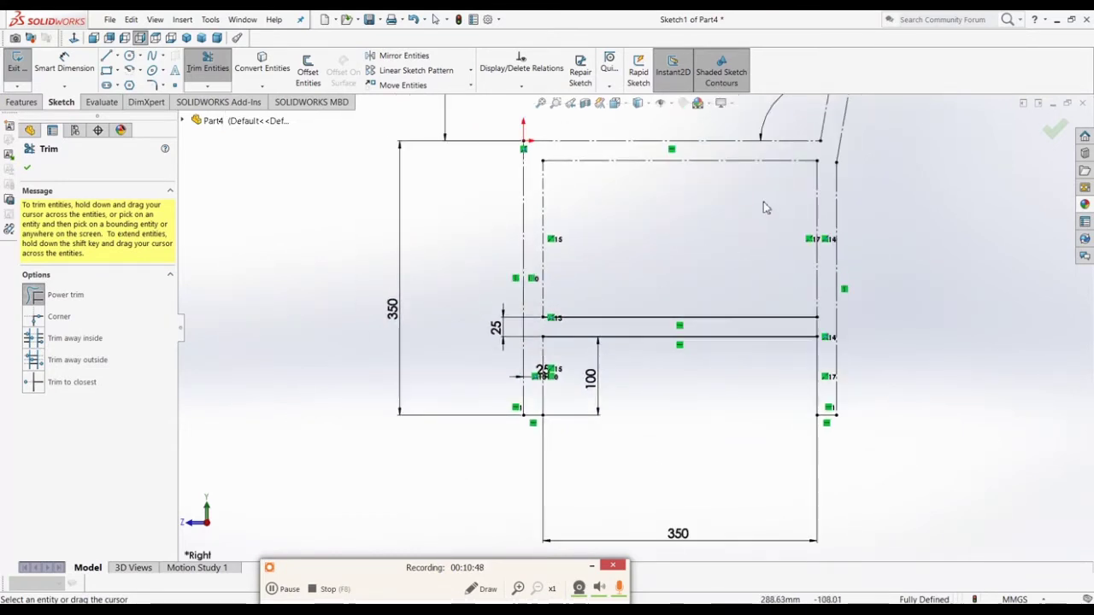
scroll(795, 203, down, 2)
mouse_move(631, 469)
mouse_down()
mouse_move(609, 404)
mouse_move(577, 363)
mouse_up()
key(Escape)
key(ctrl+z)
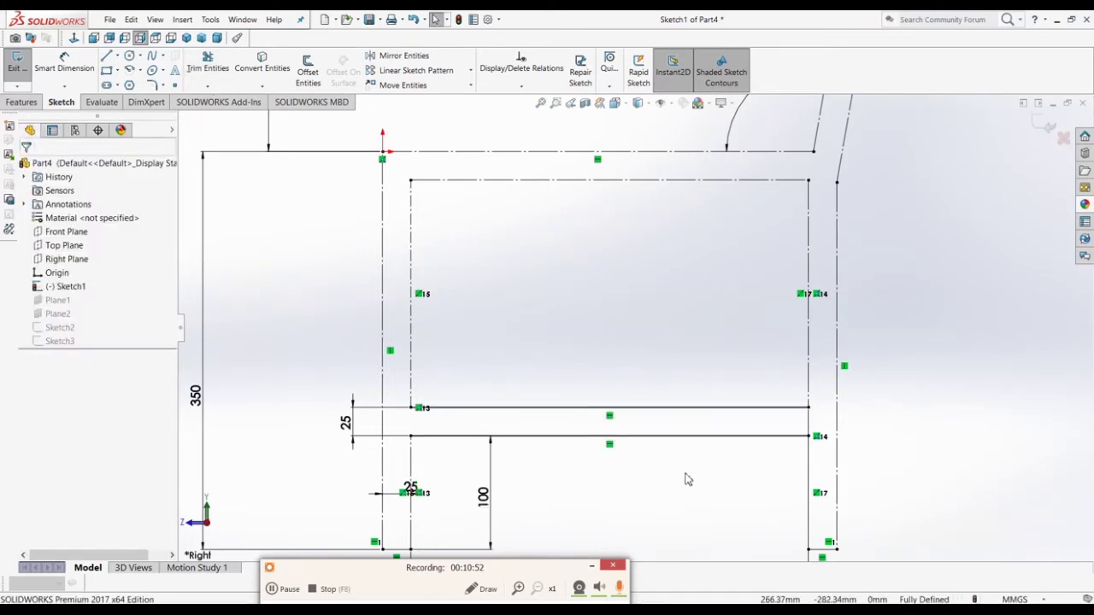
Step: Convert the bar's two long horizontal edges into construction lines
drag(708, 466, 638, 371)
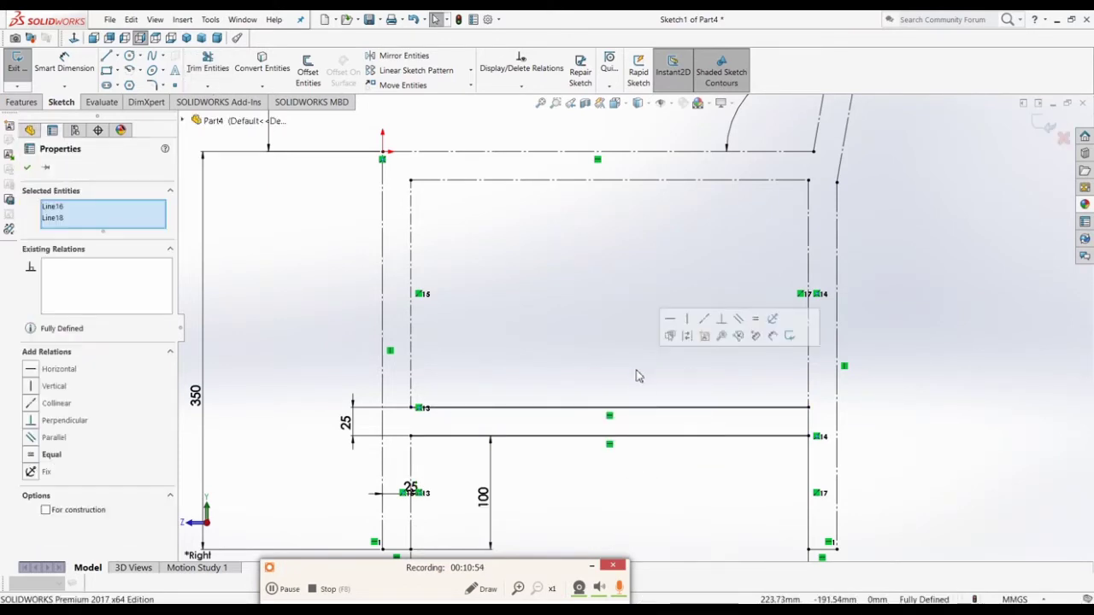
click(688, 336)
click(649, 493)
scroll(566, 445, down, 3)
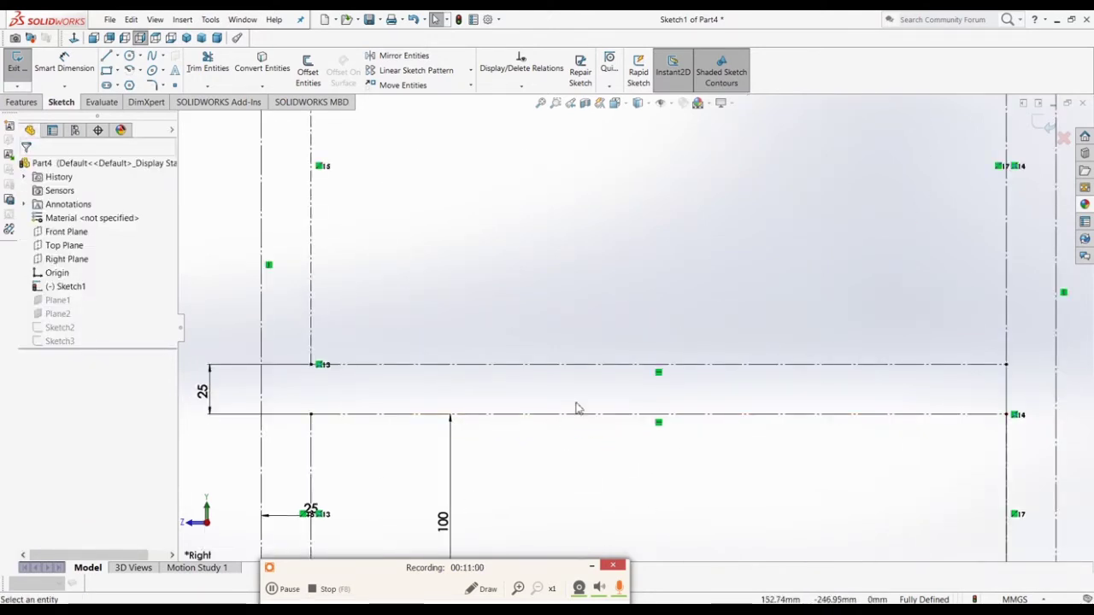
Step: Draw a small rectangle down from the bar's top line between the centerlines
click(107, 71)
mouse_move(564, 365)
mouse_down()
mouse_move(607, 433)
mouse_move(693, 415)
mouse_up()
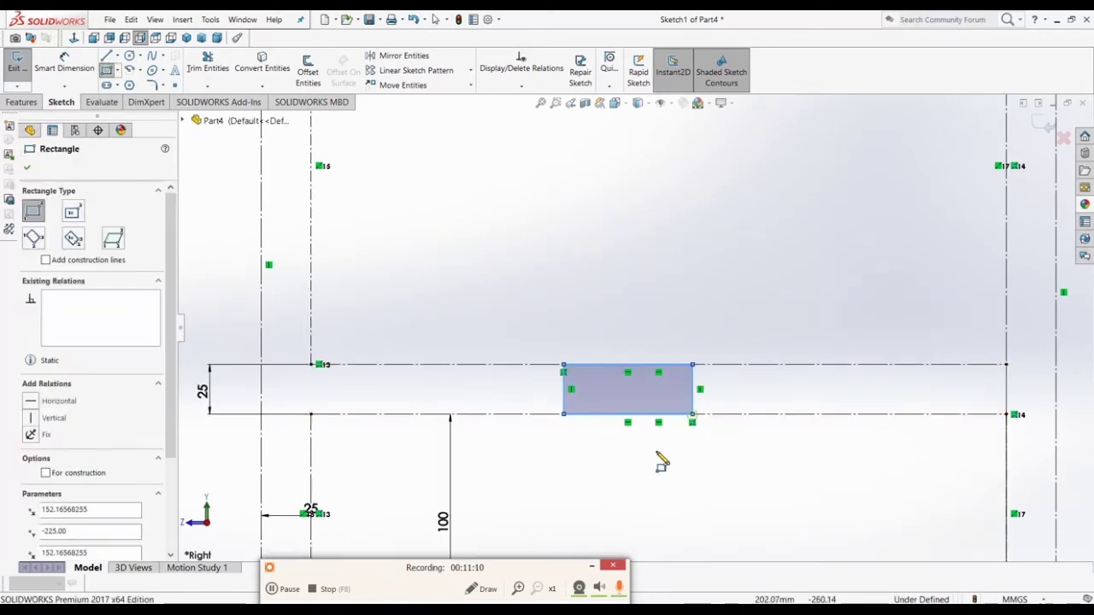
key(Escape)
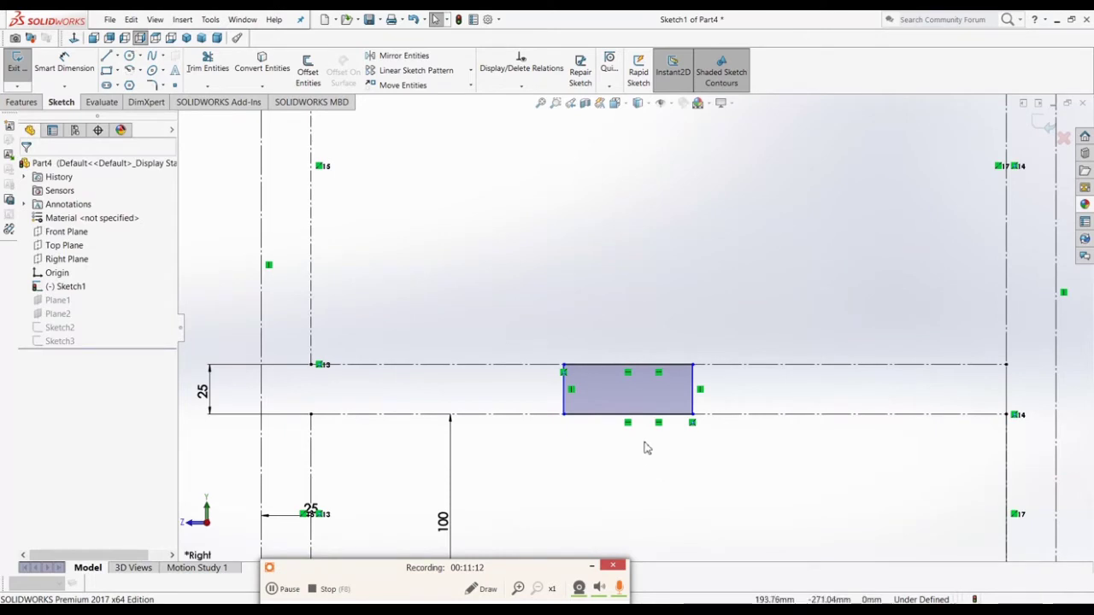
click(642, 416)
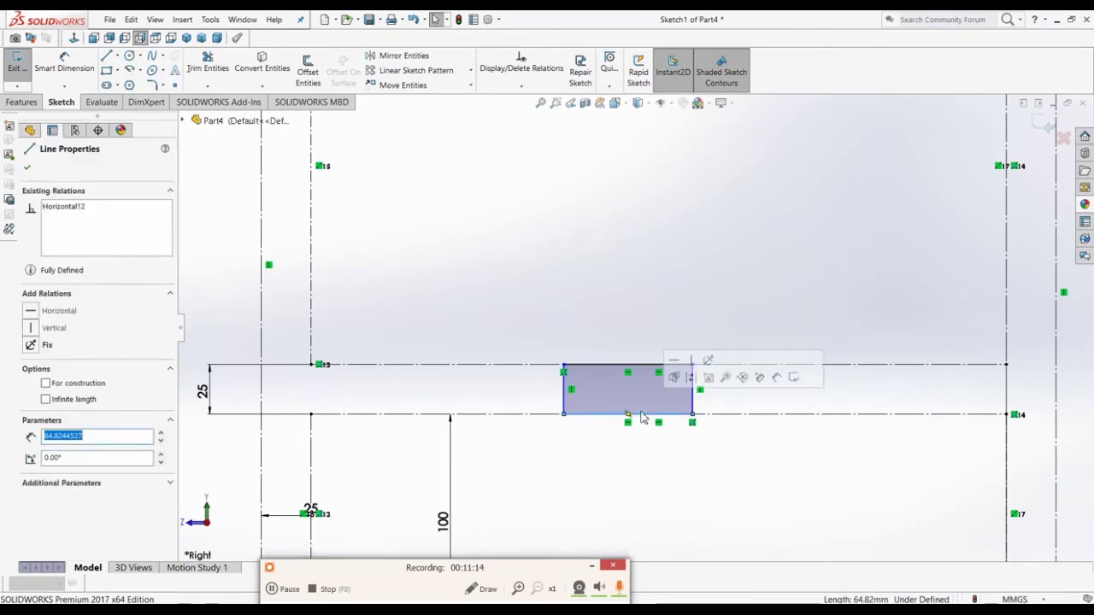
ctrl+click(629, 416)
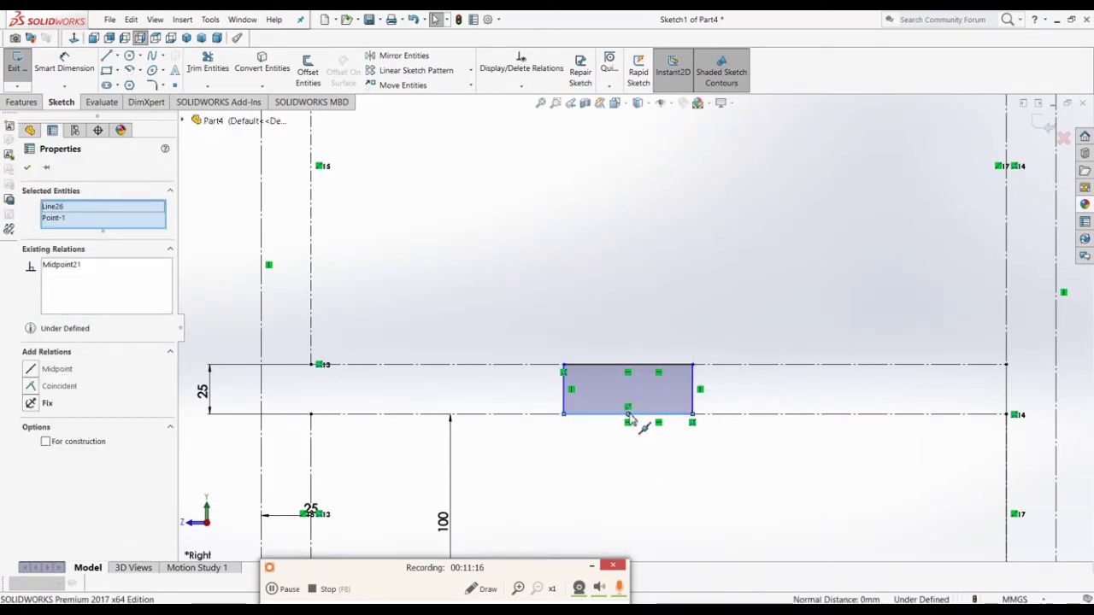
ctrl+click(715, 366)
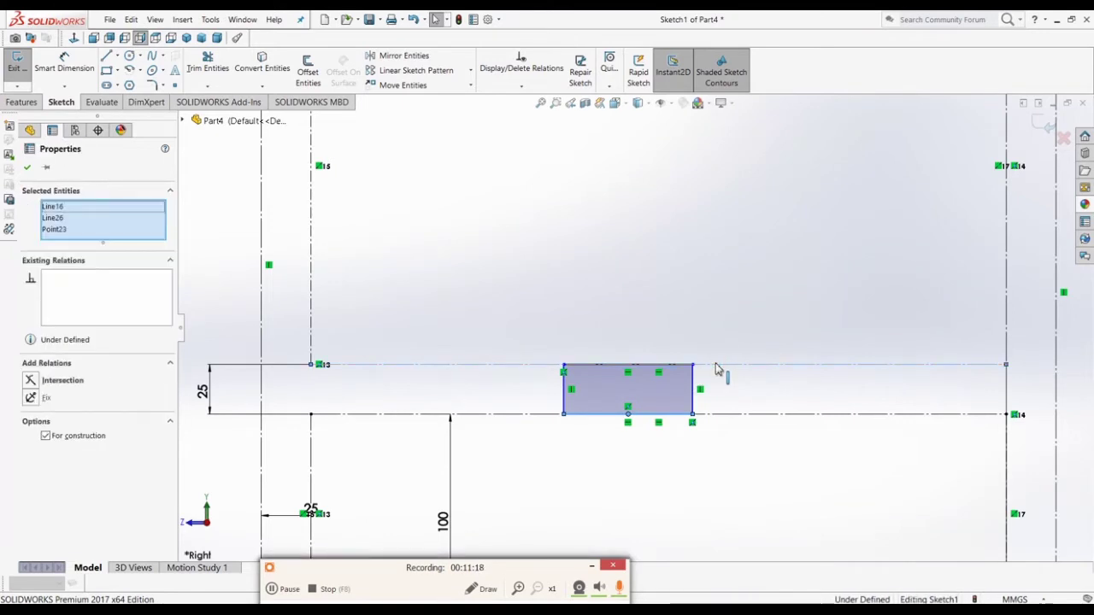
right_click(716, 366)
click(703, 488)
Step: Try making the rectangle's bottom midpoint coincident with the lower centerline's midpoint, which fails
click(728, 419)
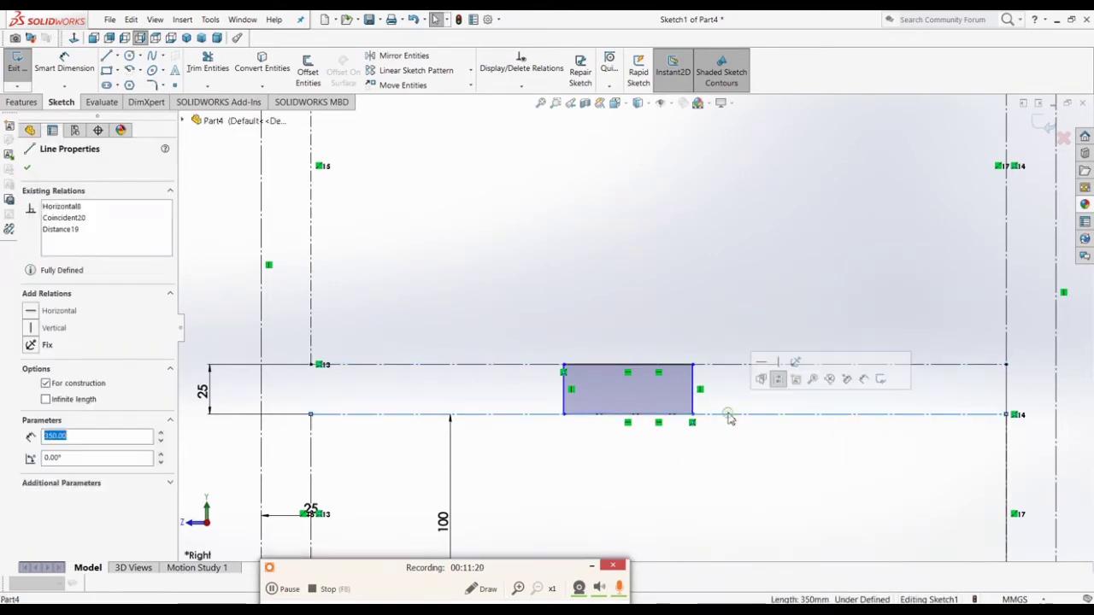
right_click(729, 418)
click(764, 411)
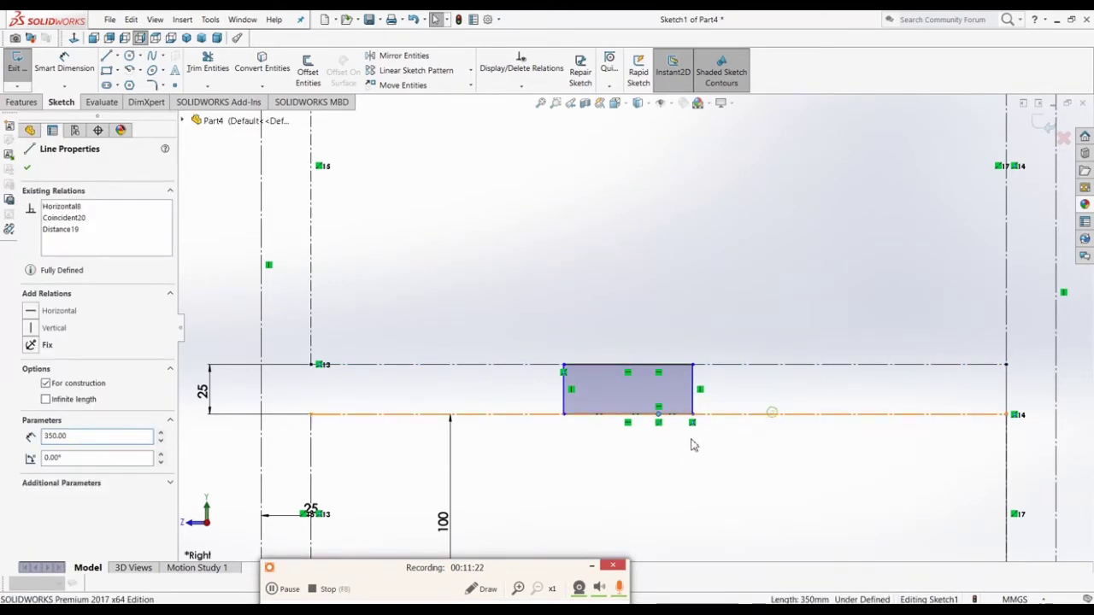
ctrl+click(656, 419)
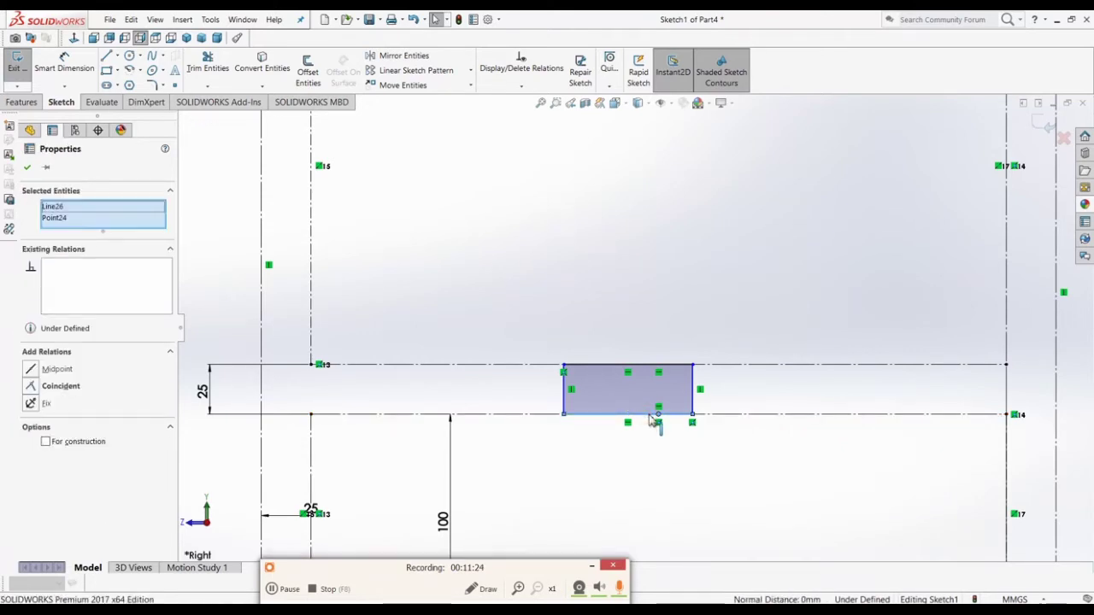
right_click(656, 418)
click(684, 412)
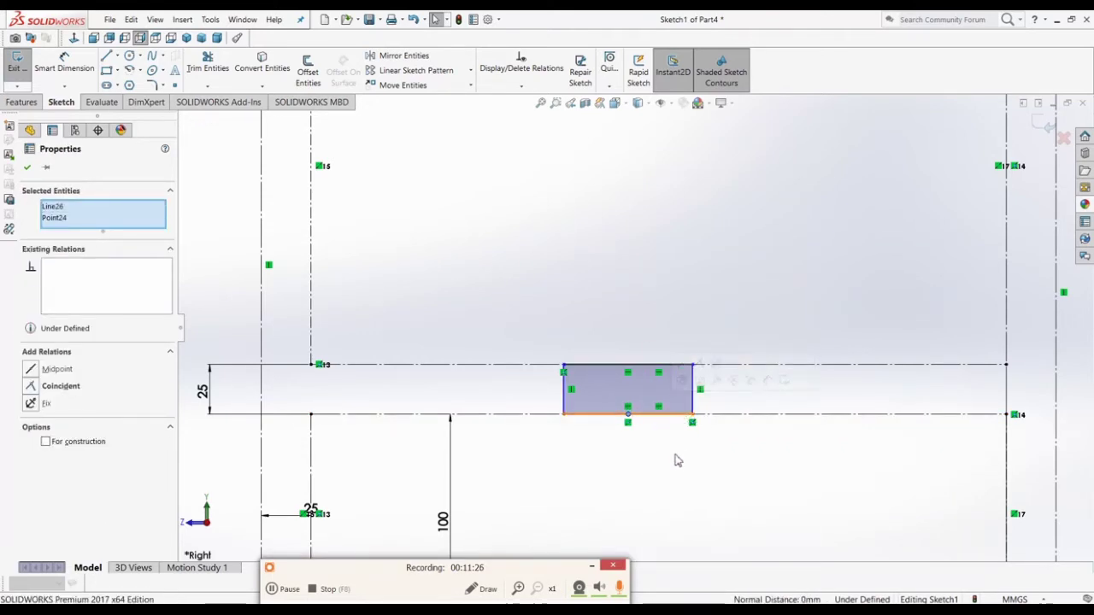
click(61, 386)
click(650, 316)
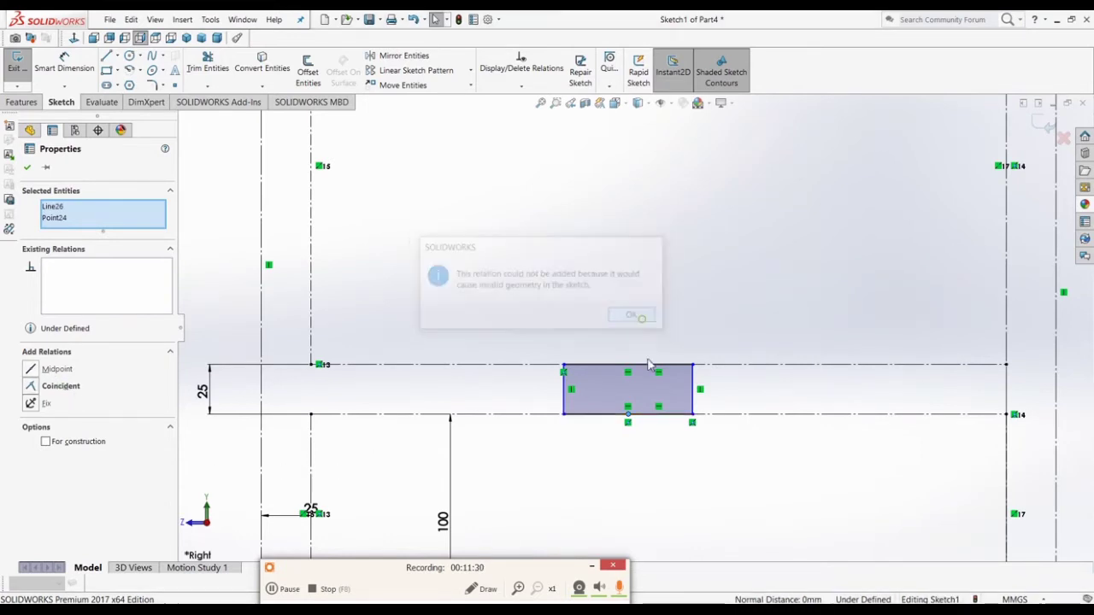
click(736, 416)
right_click(737, 417)
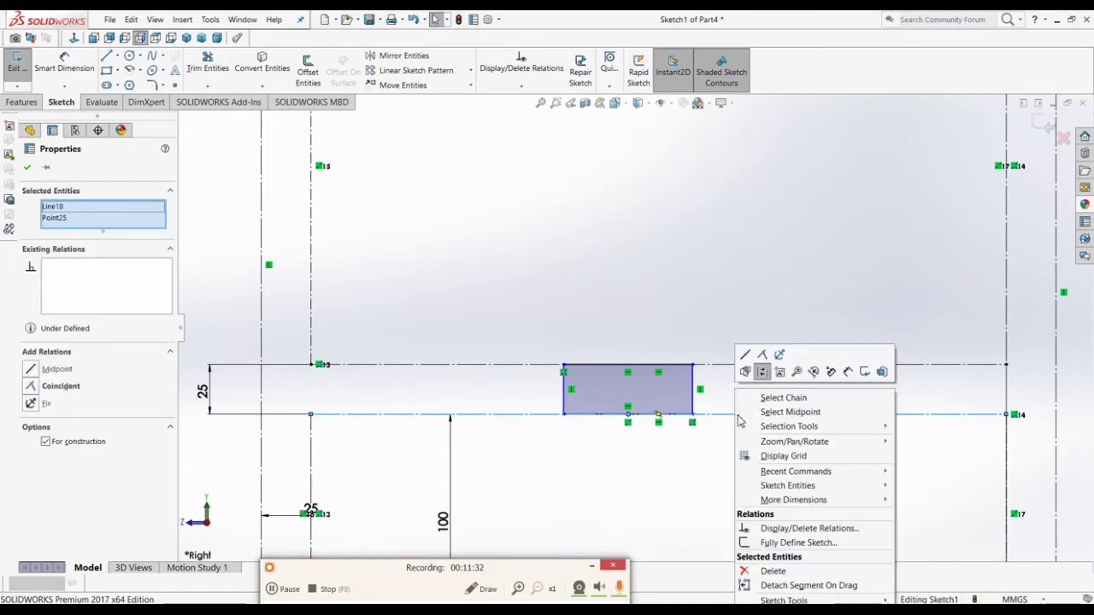
click(782, 414)
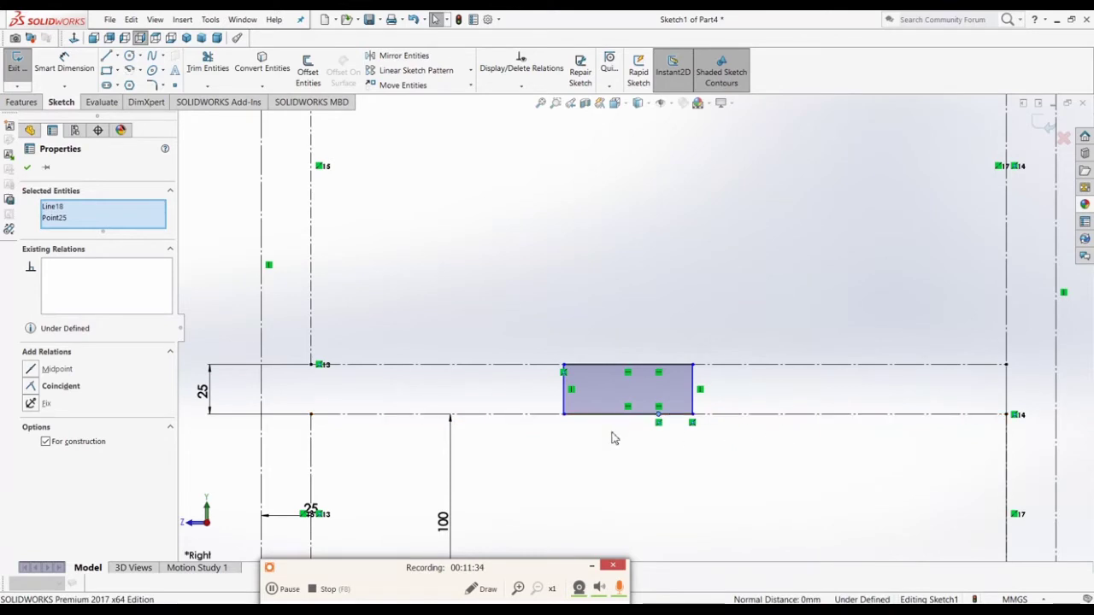
click(547, 472)
Step: Drag the rectangle's bottom edge, then box-select and delete all four rectangle lines
scroll(684, 434, down, 3)
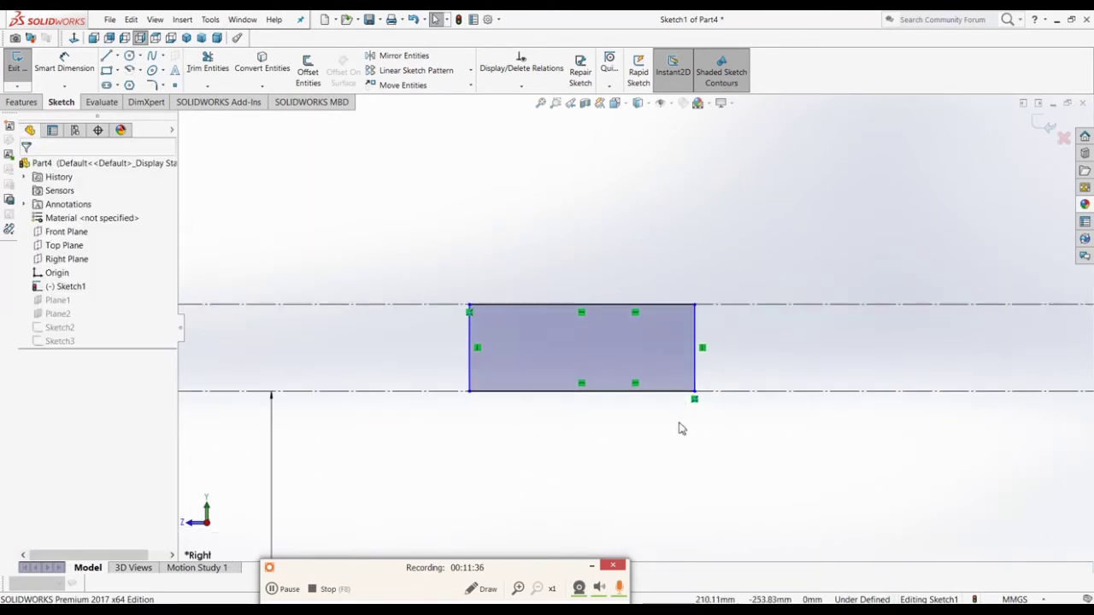
click(583, 394)
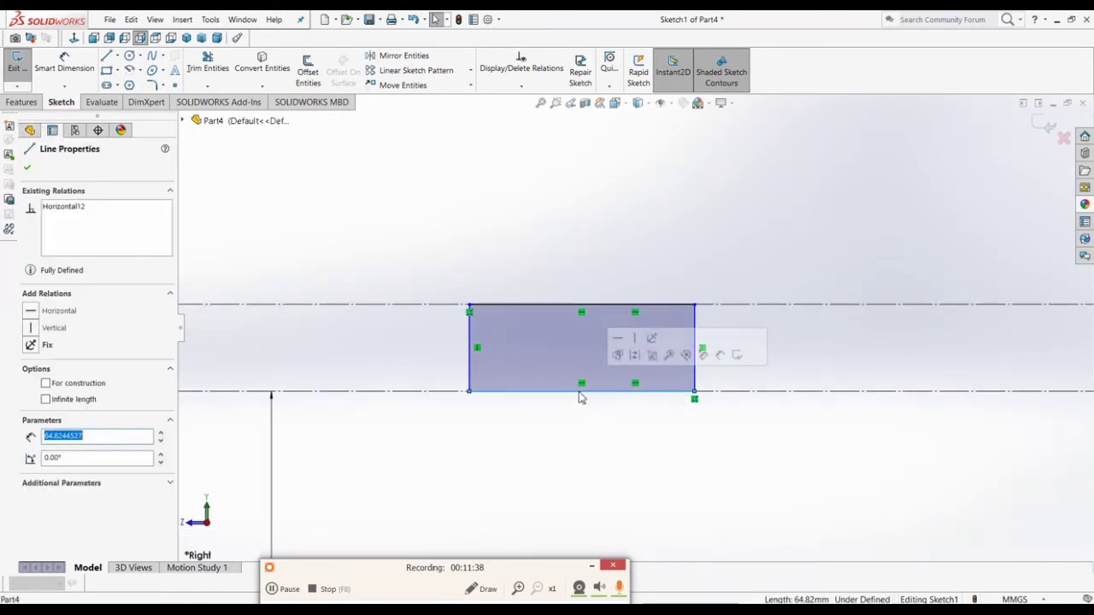
drag(582, 392, 707, 374)
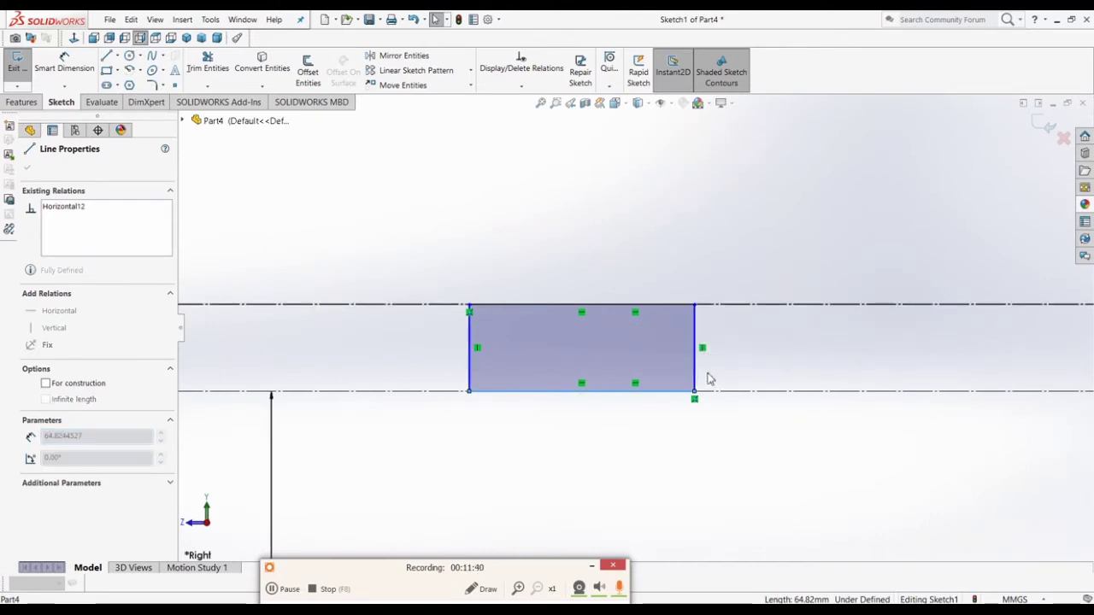
drag(637, 310, 606, 404)
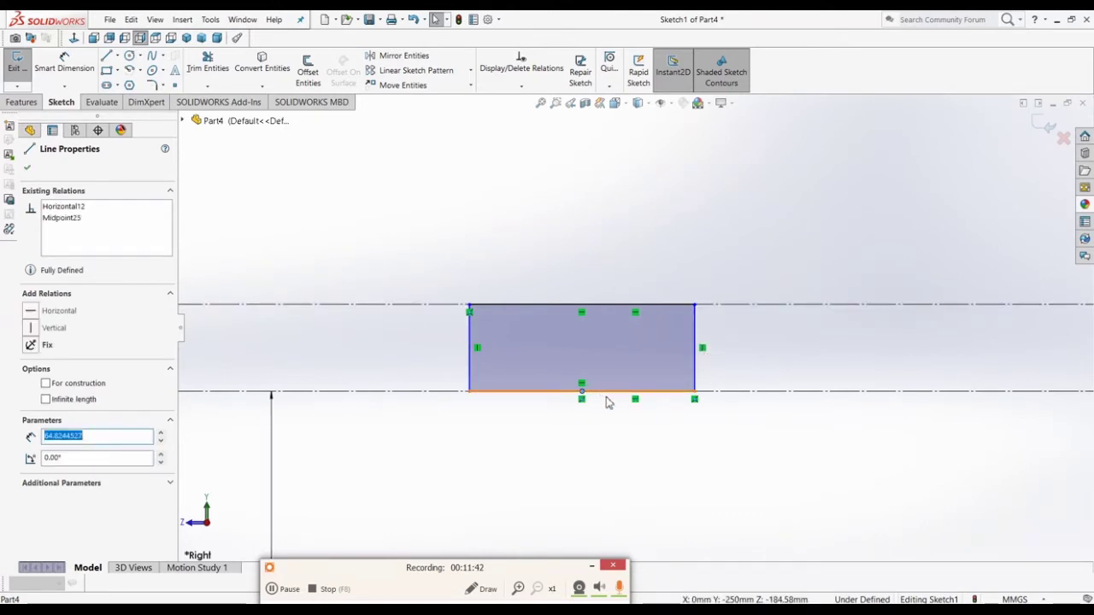
key(Delete)
click(633, 316)
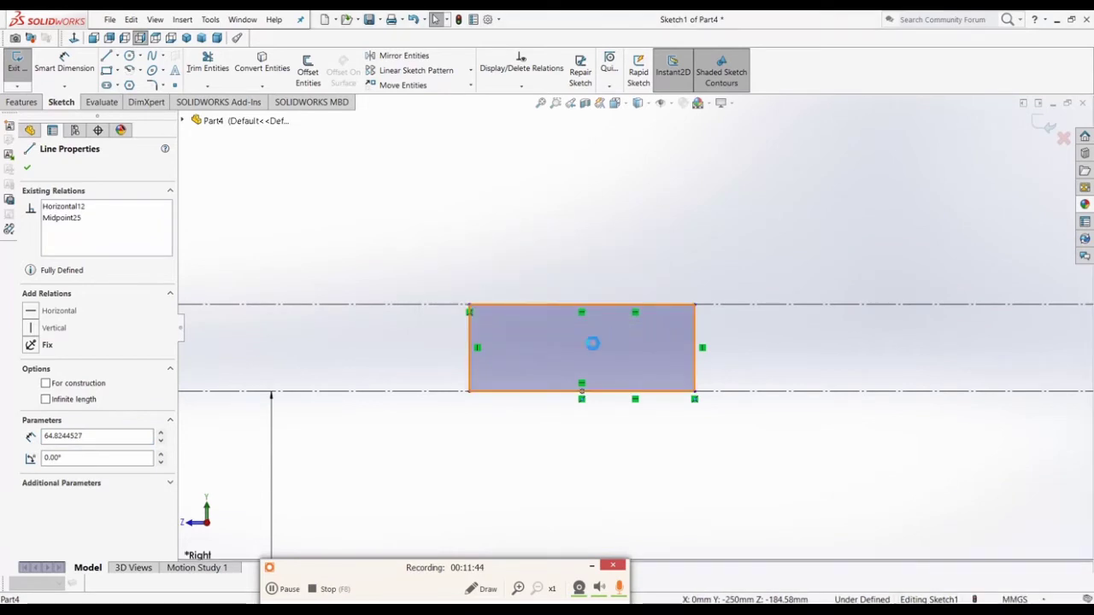
drag(418, 259, 793, 431)
key(Delete)
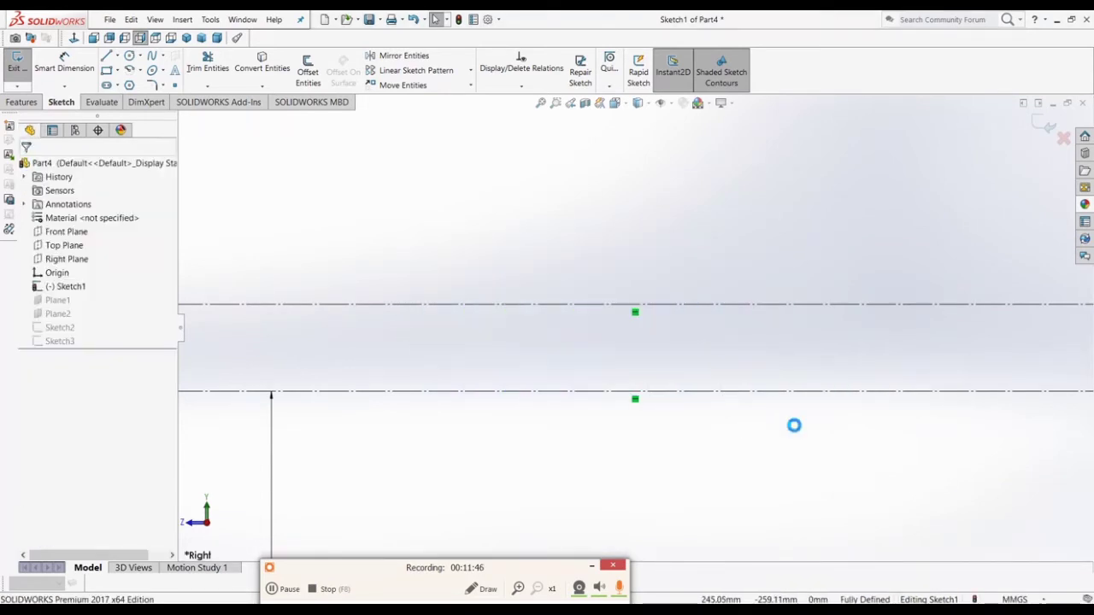
click(106, 72)
Step: Draw a corner rectangle below the lower centerline
click(560, 424)
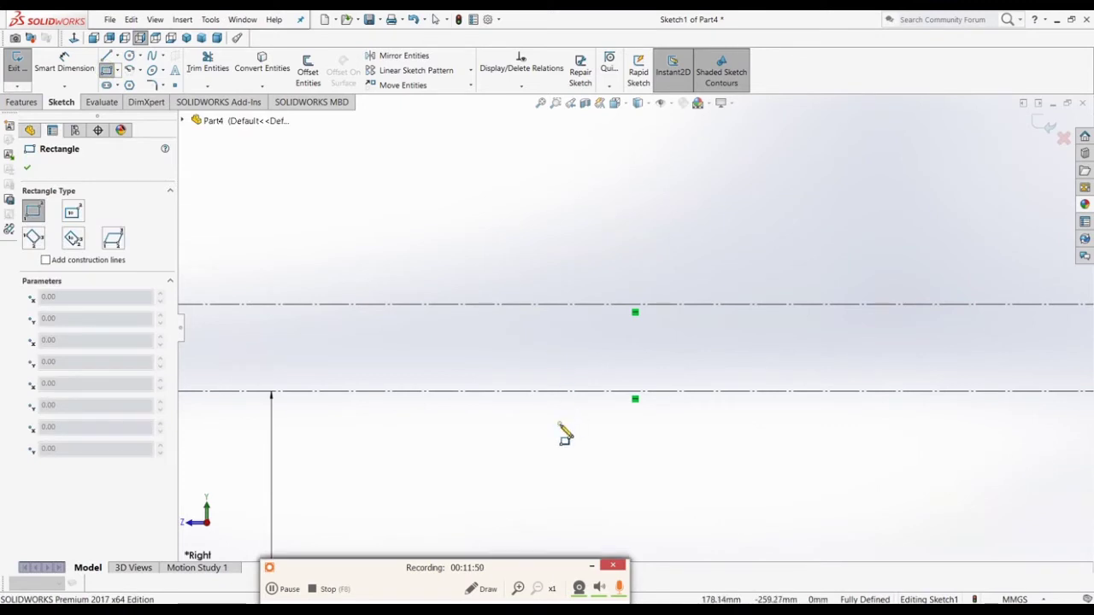
click(699, 483)
key(Escape)
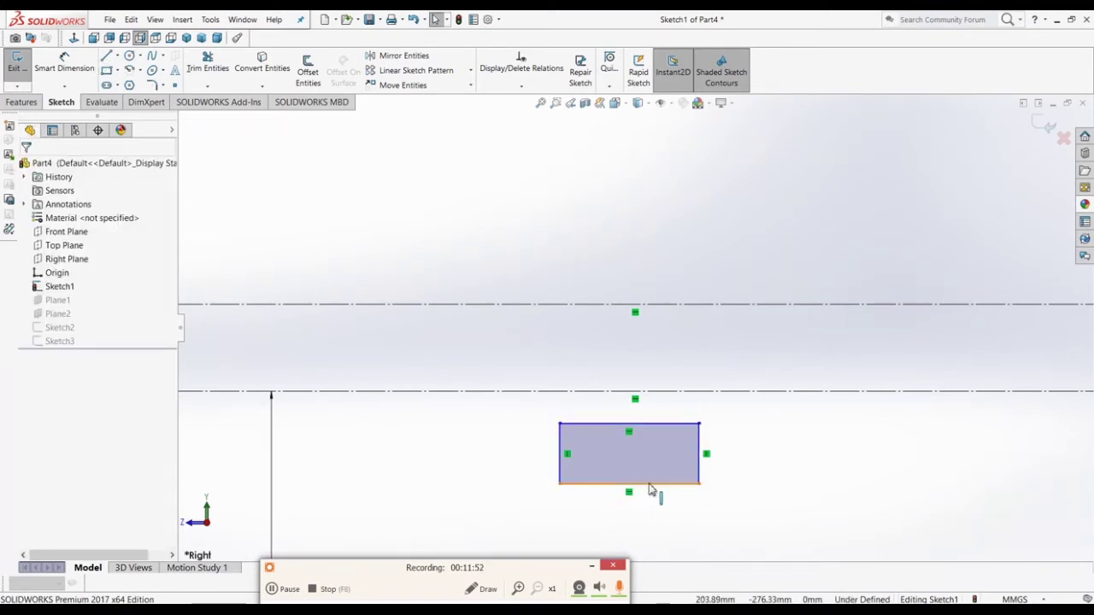
Step: Center the rectangle's bottom edge symmetrically on the lower centerline's midpoint
click(642, 484)
right_click(643, 490)
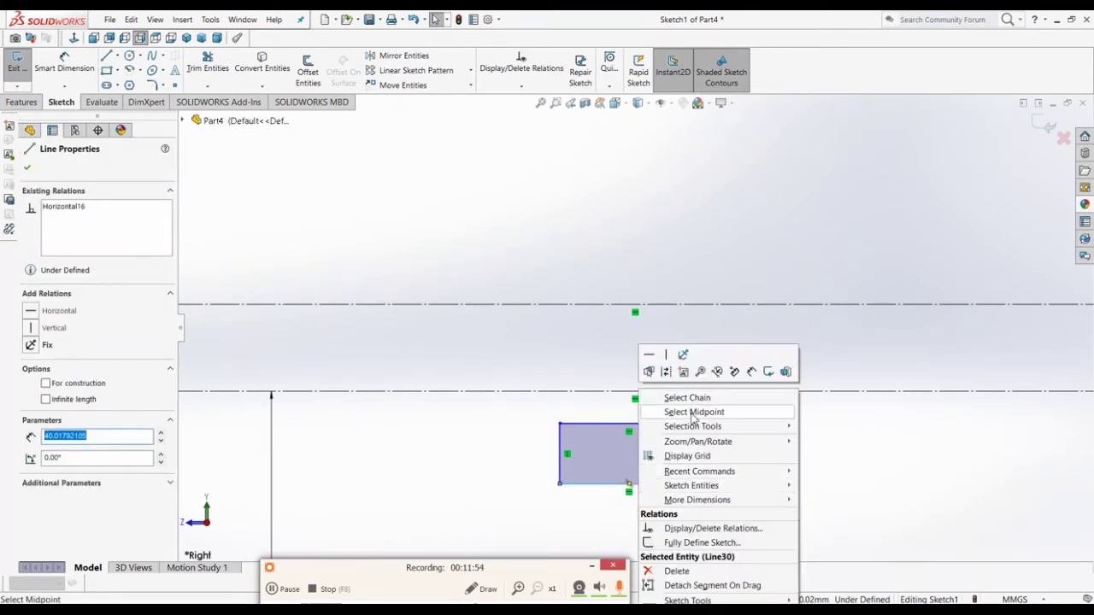
click(672, 410)
ctrl+right_click(705, 392)
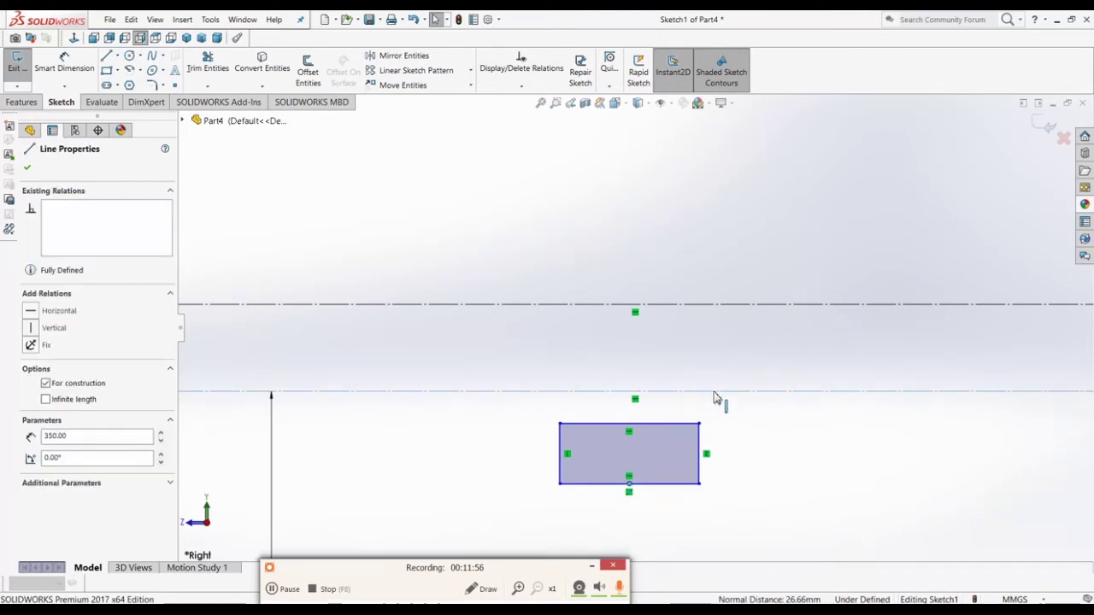
click(747, 417)
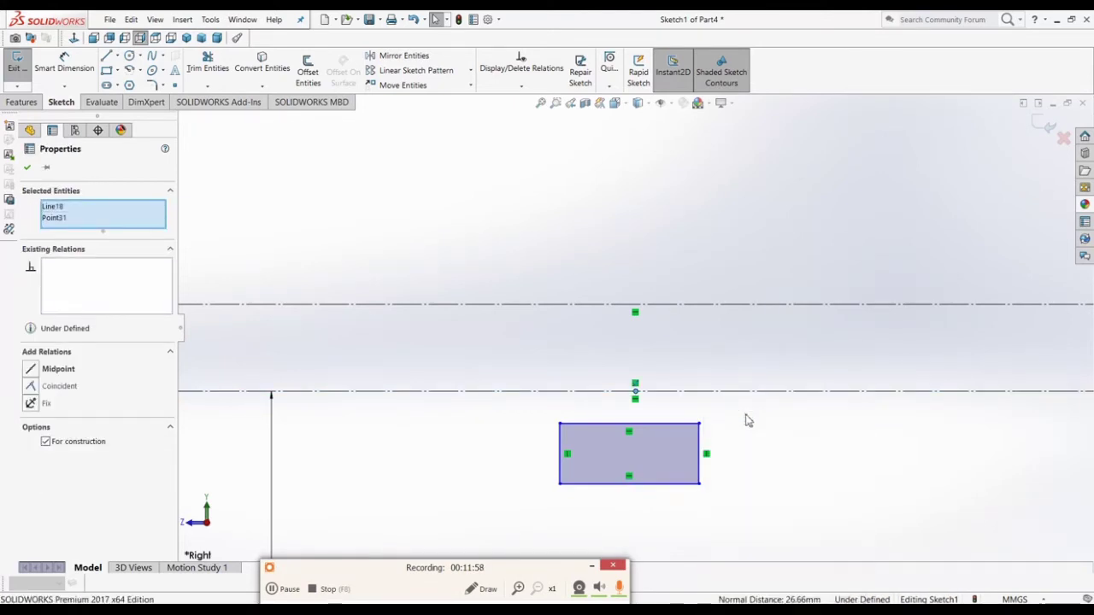
ctrl+right_click(636, 485)
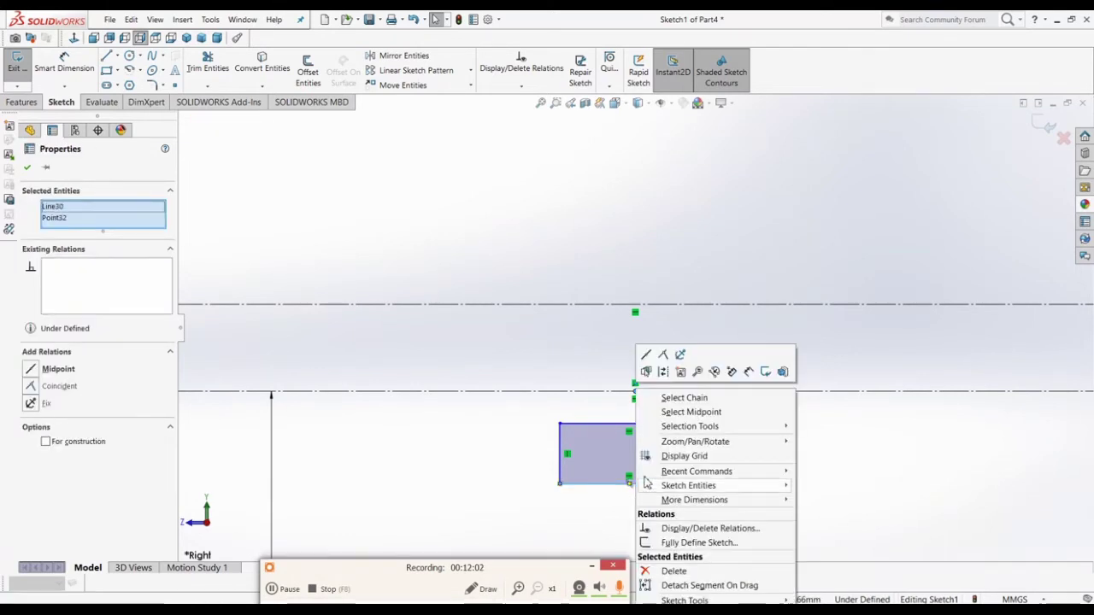
click(686, 416)
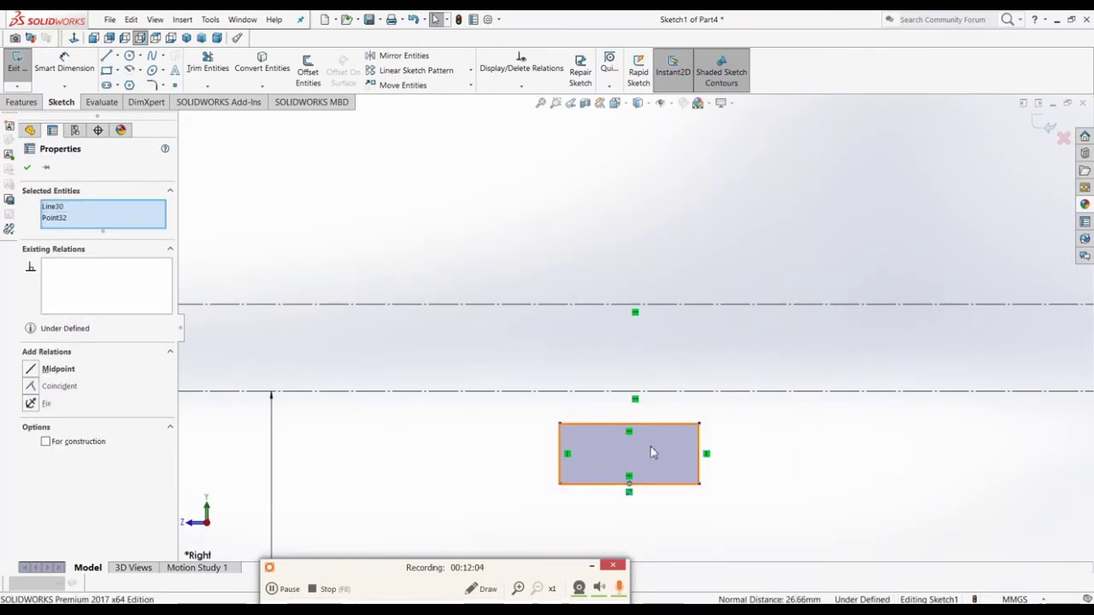
click(639, 396)
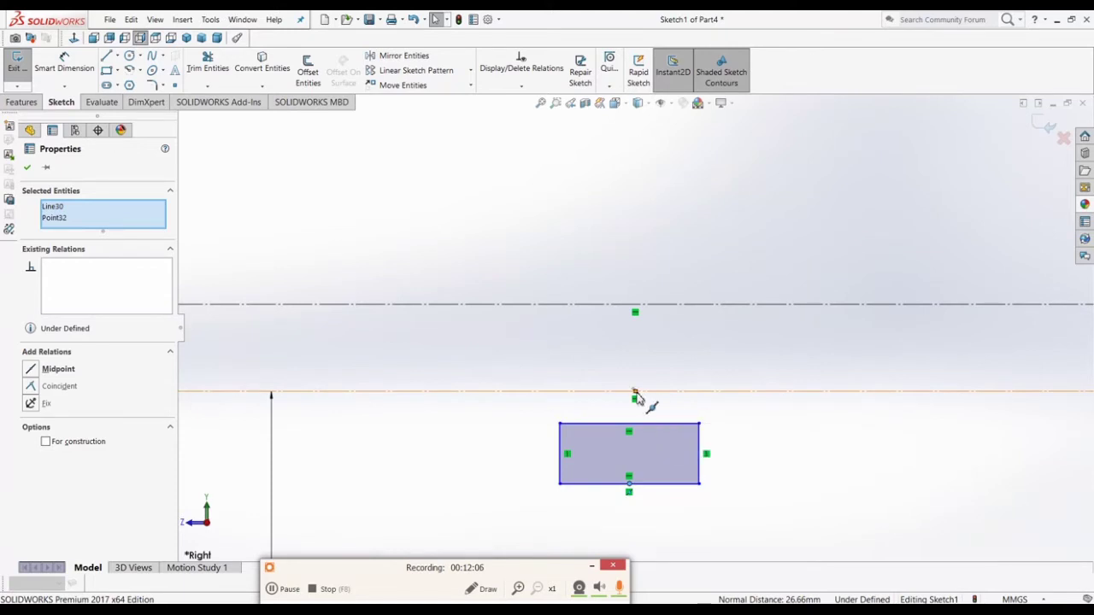
ctrl+click(635, 393)
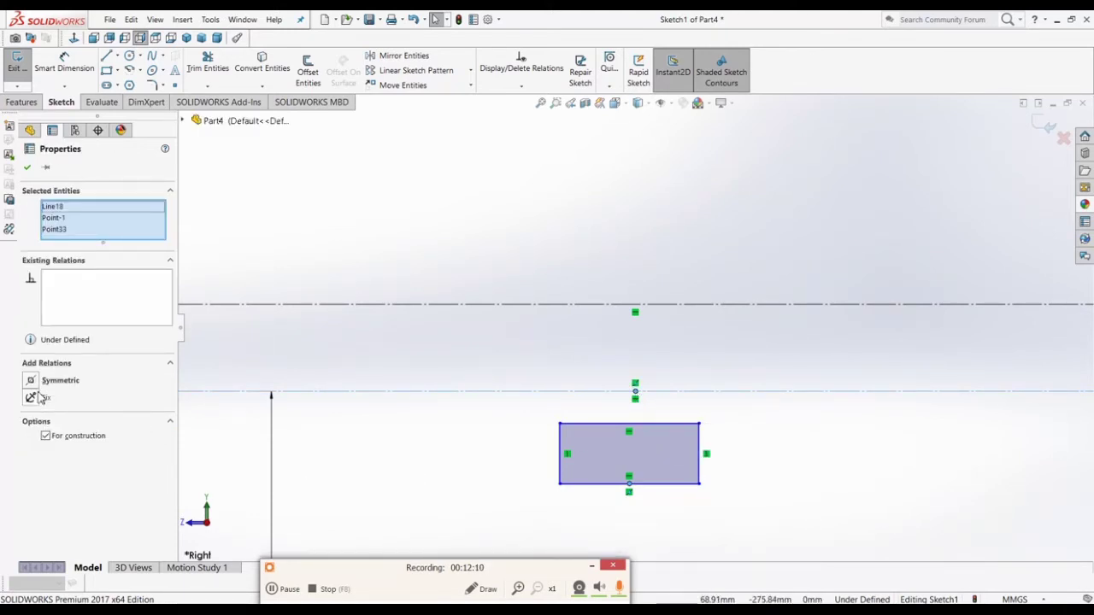
click(53, 382)
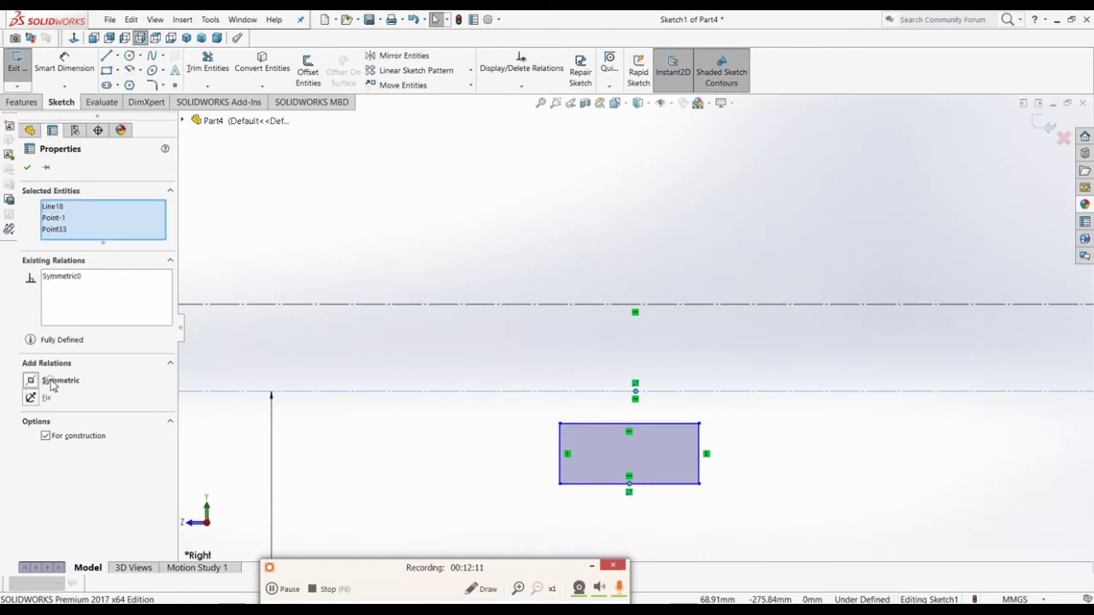
click(542, 504)
scroll(608, 363, down, 3)
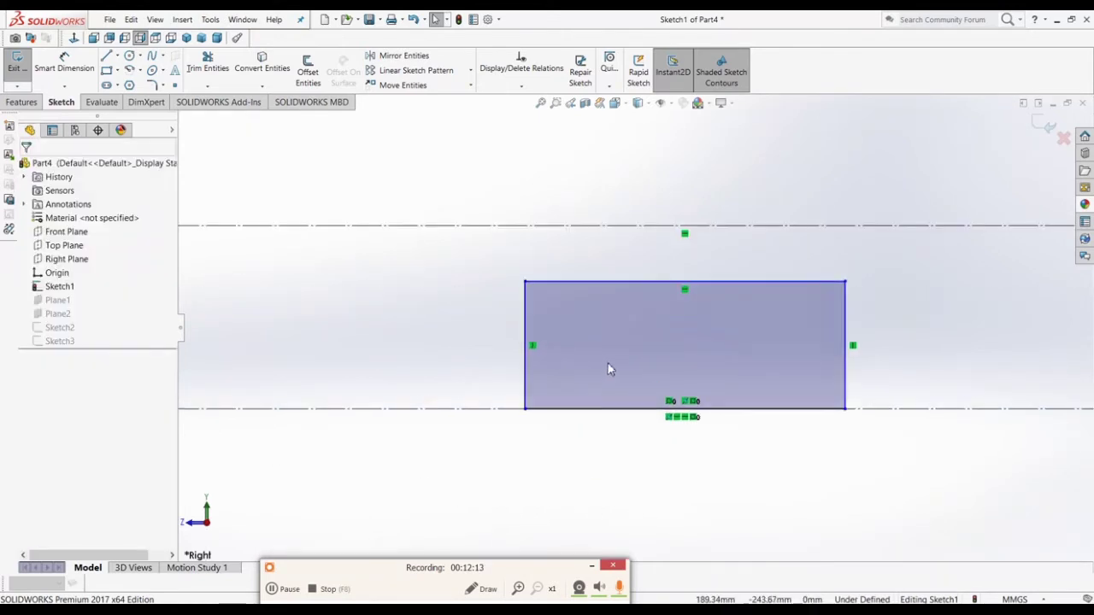
Step: Make the rectangle's top edge collinear with the upper centerline
click(633, 282)
ctrl+click(620, 227)
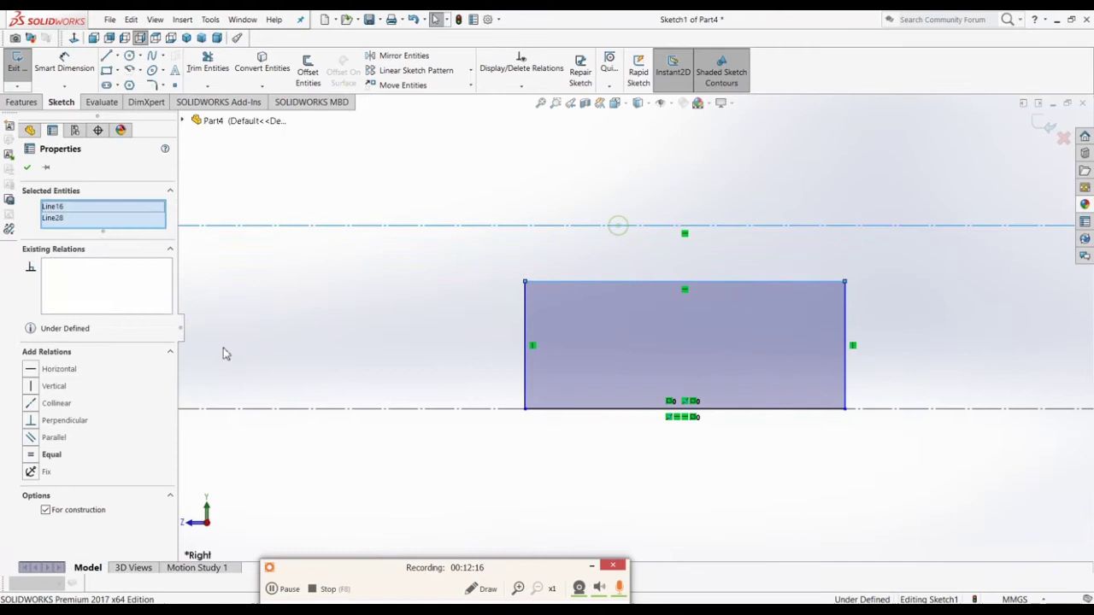
click(57, 408)
click(560, 481)
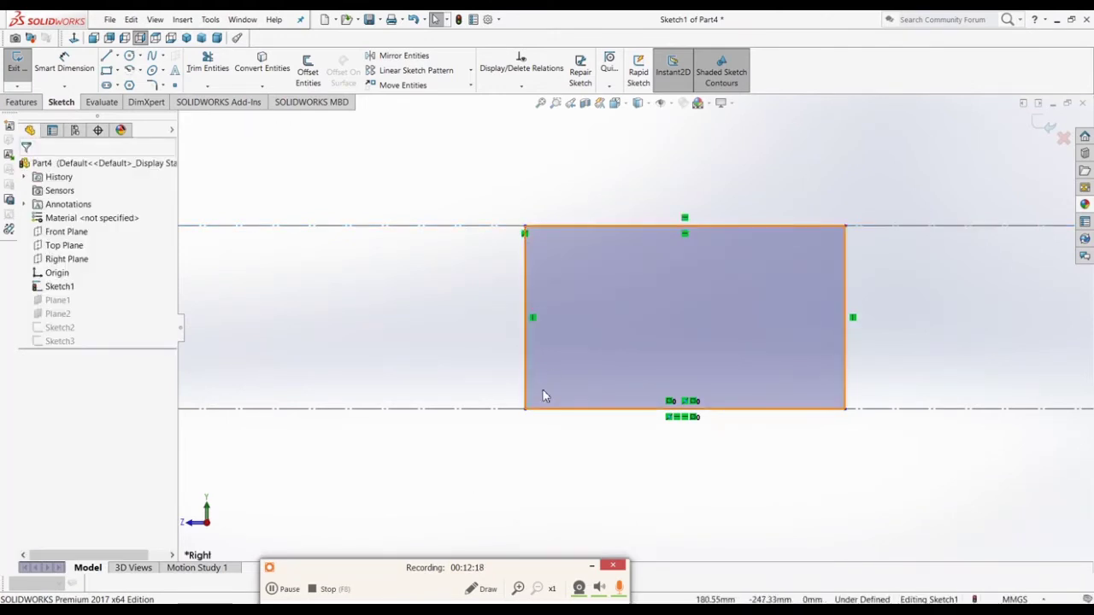
Step: Dimension the rectangle's bottom edge to 25 mm wide
click(64, 67)
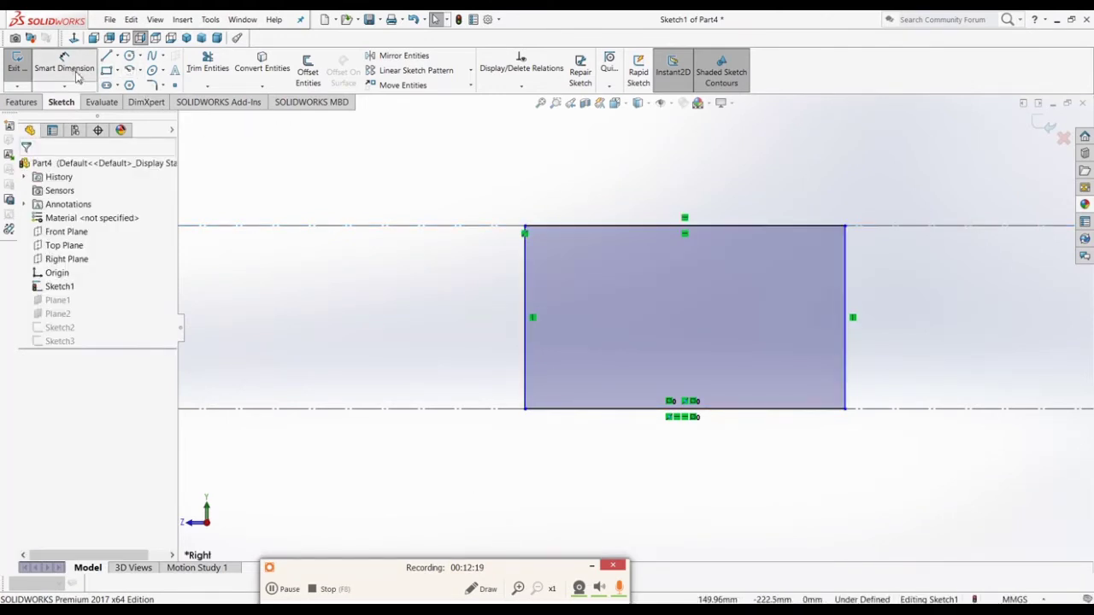
click(747, 420)
click(718, 496)
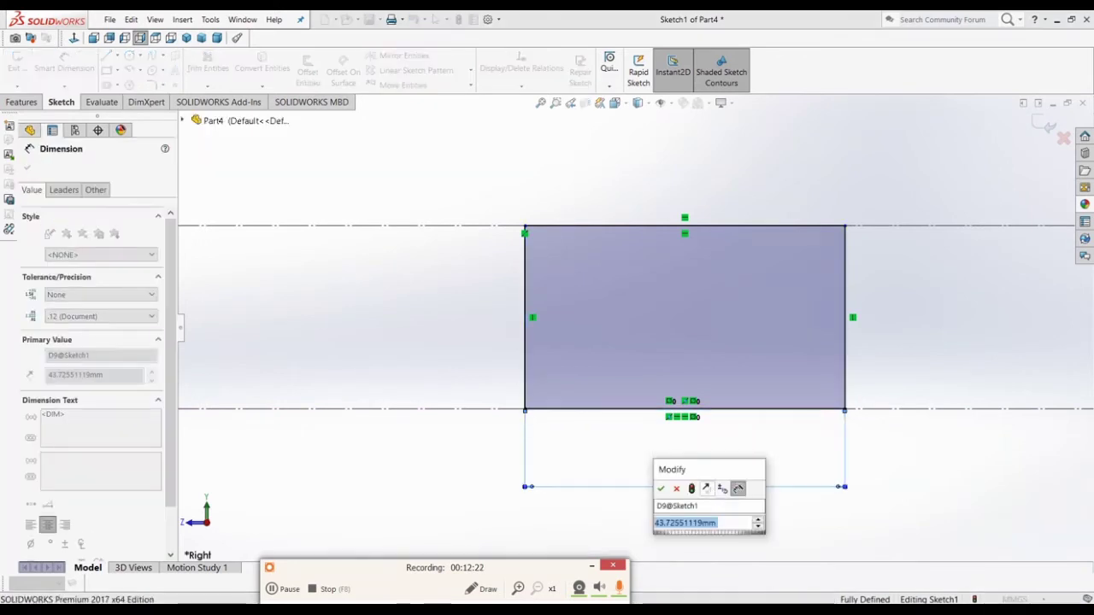
text(25)
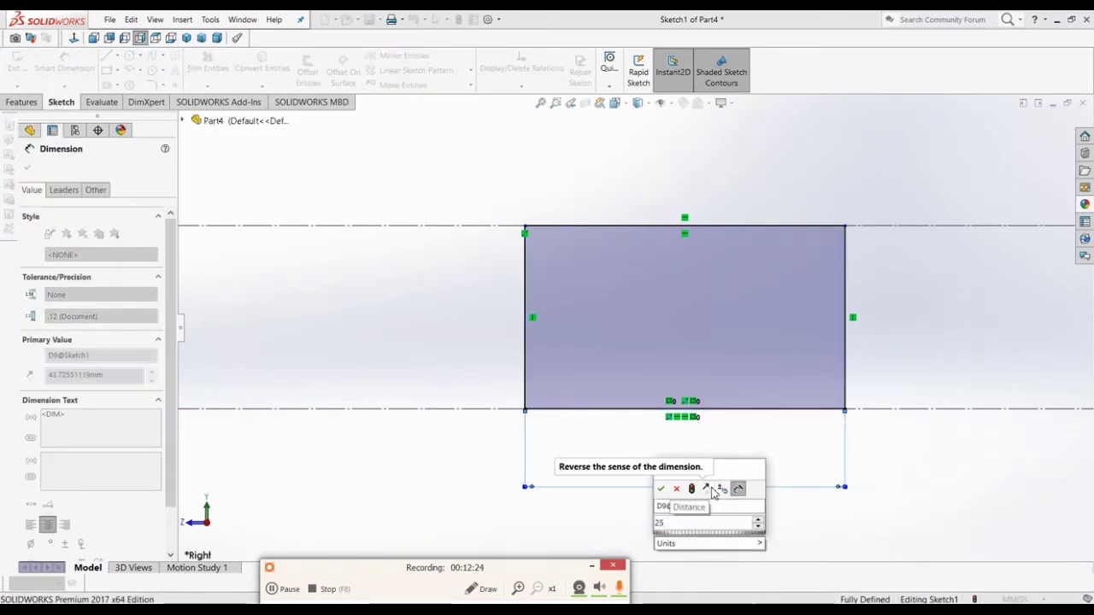
key(Return)
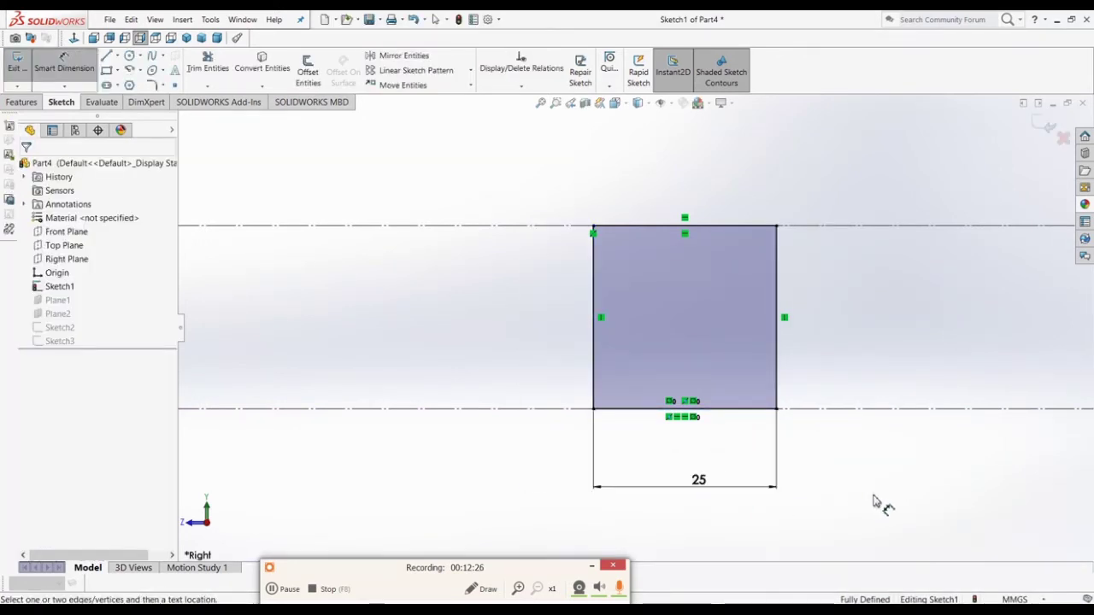
scroll(812, 510, up, 2)
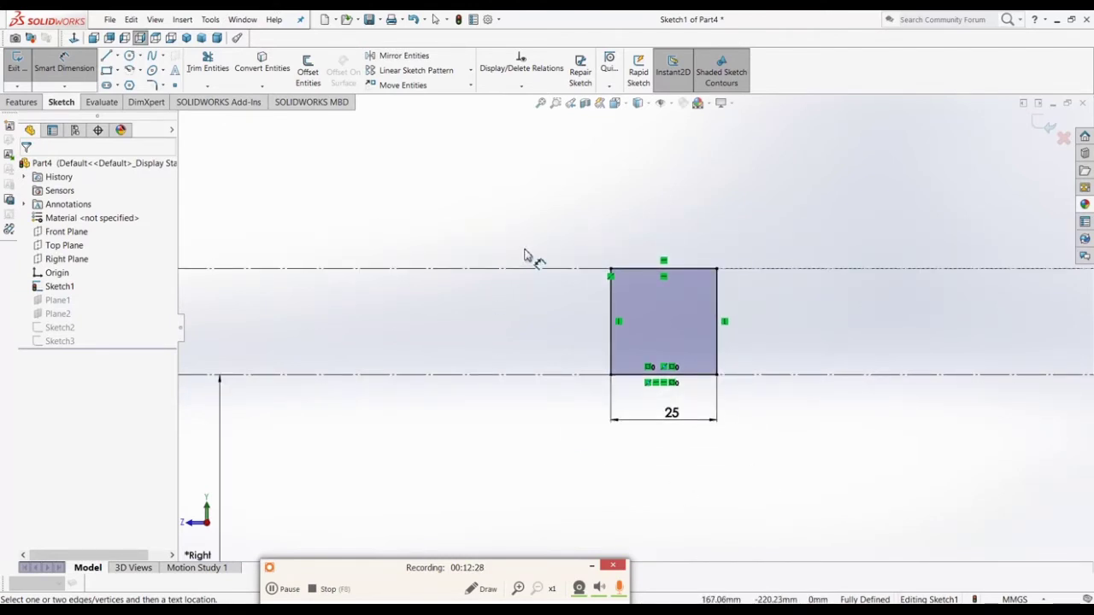
Step: Convert the rectangle's four lines to construction geometry
key(Escape)
drag(556, 233, 798, 424)
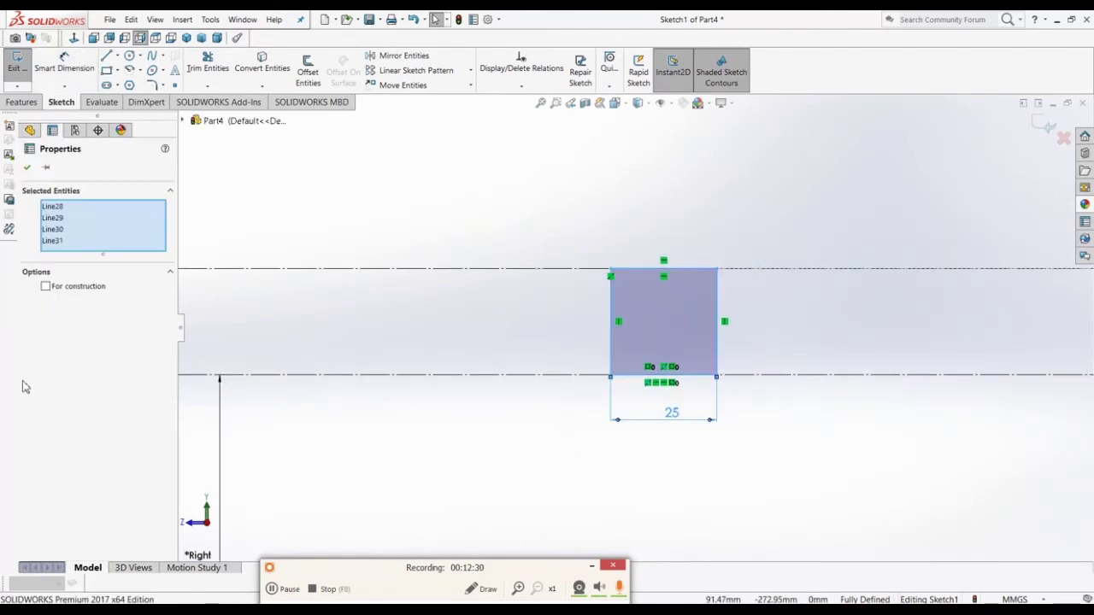
click(46, 287)
click(530, 436)
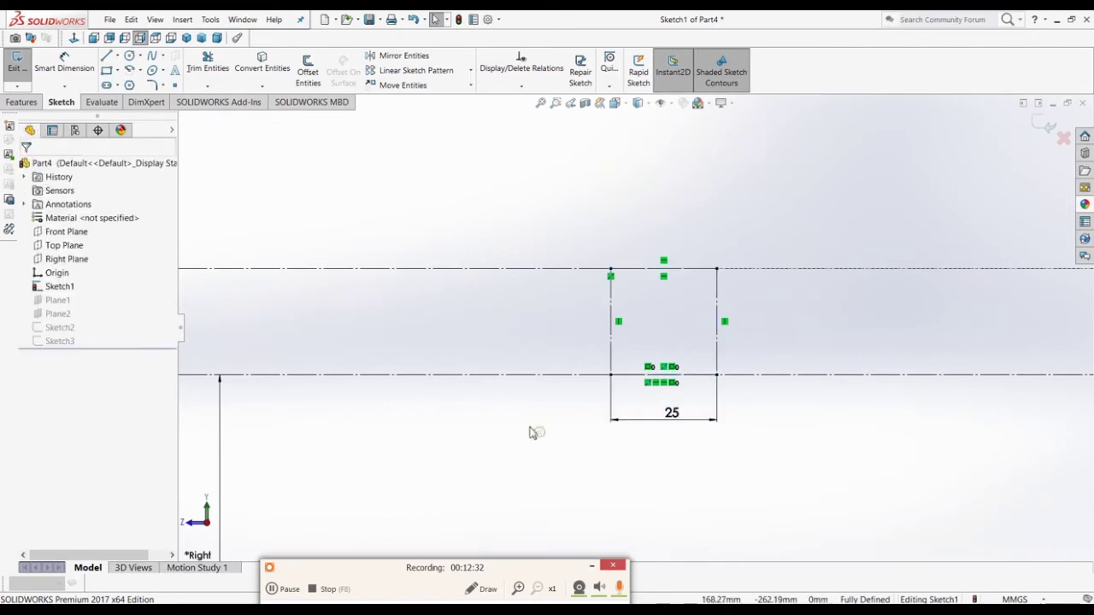
scroll(538, 388, up, 3)
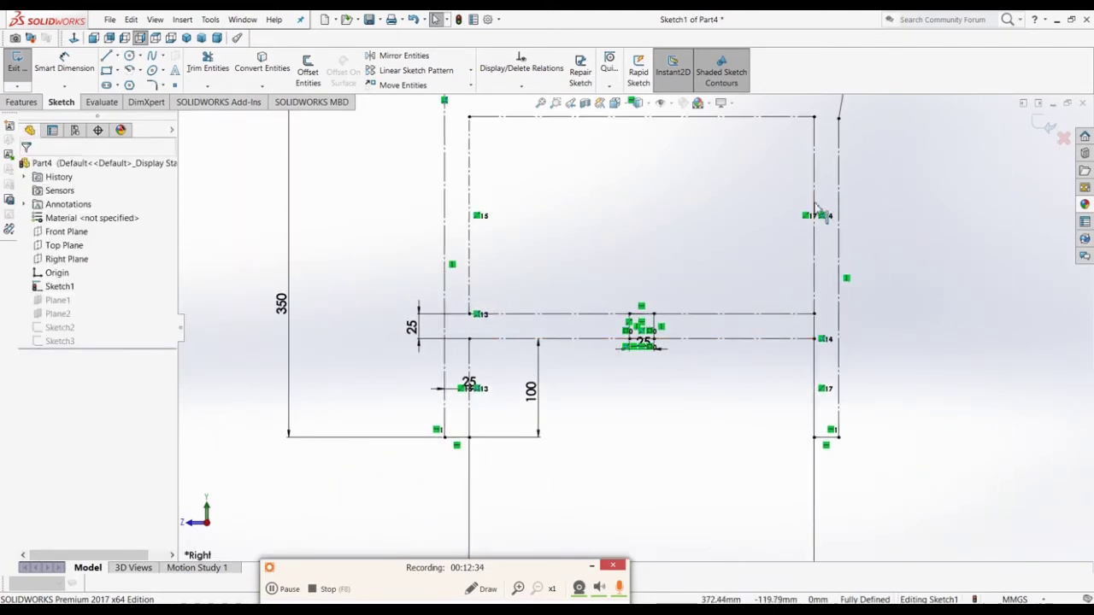
Step: Draw a corner rectangle across the rear upright
scroll(818, 207, down, 5)
scroll(826, 176, up, 3)
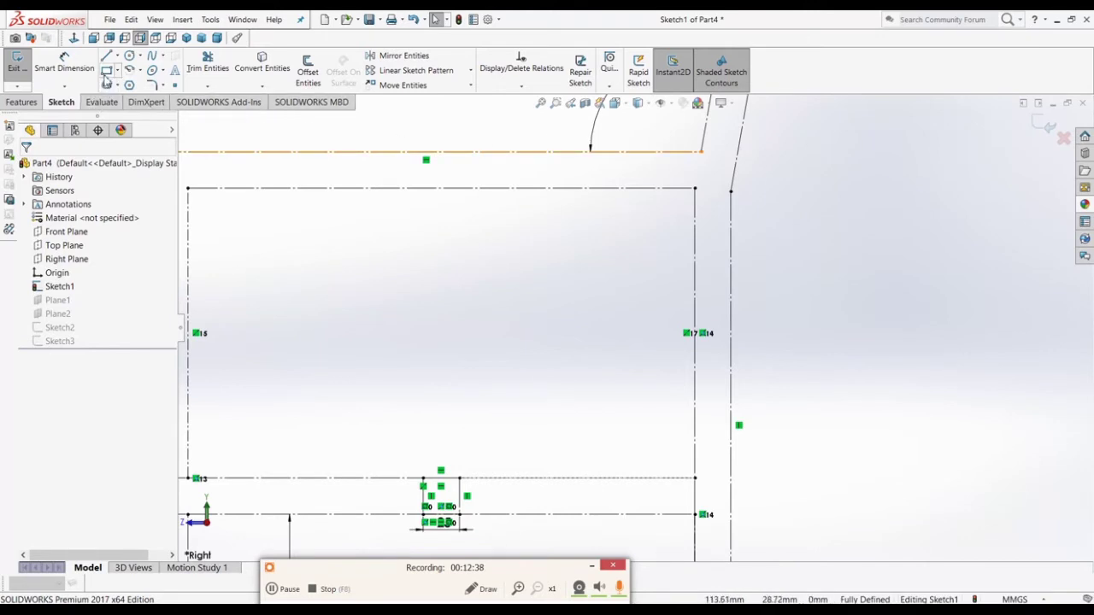
click(106, 73)
scroll(723, 214, down, 3)
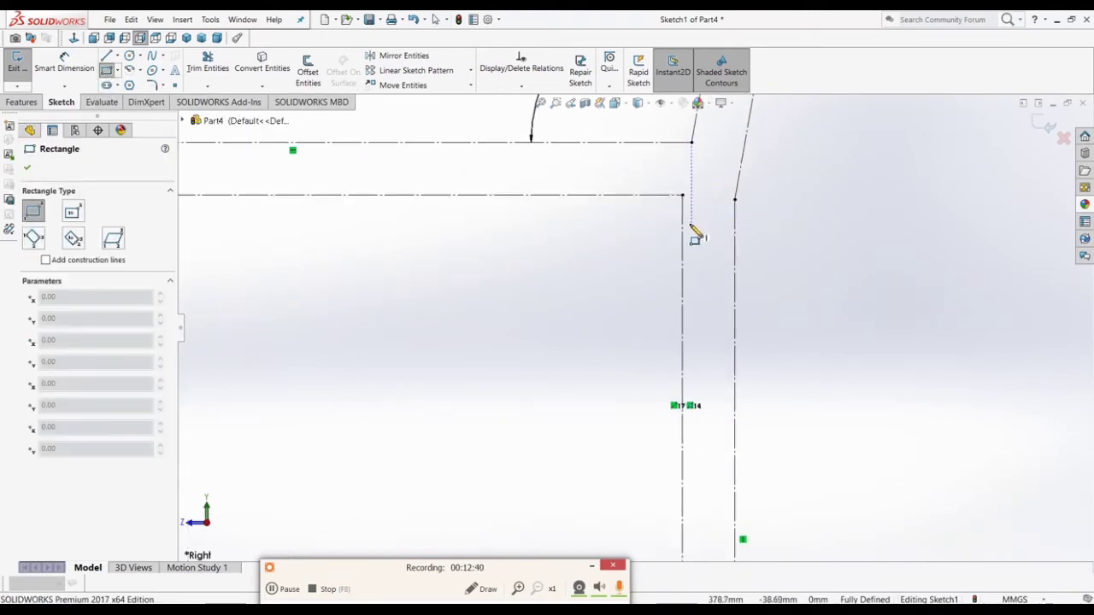
click(683, 215)
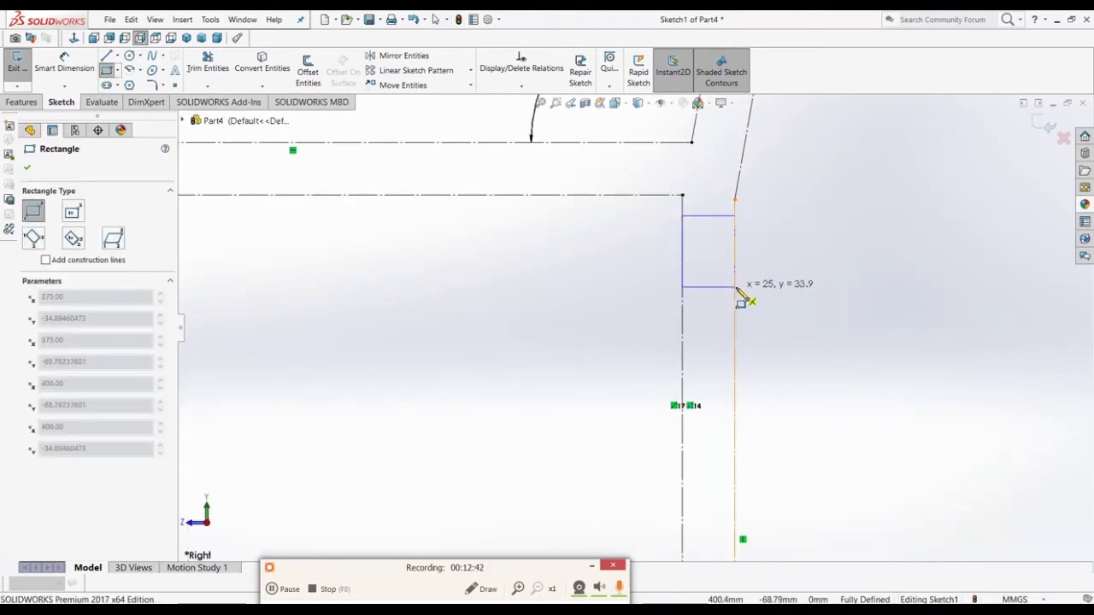
click(735, 288)
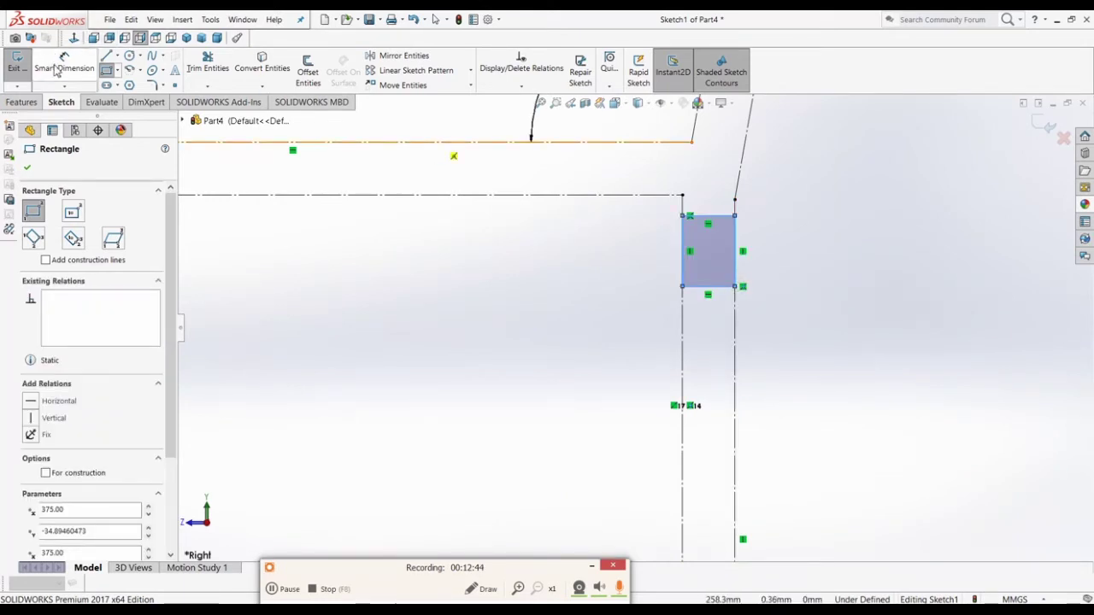
Step: Dimension the rectangle 25 mm below the horizontal line above and 25 mm tall
click(64, 67)
click(713, 220)
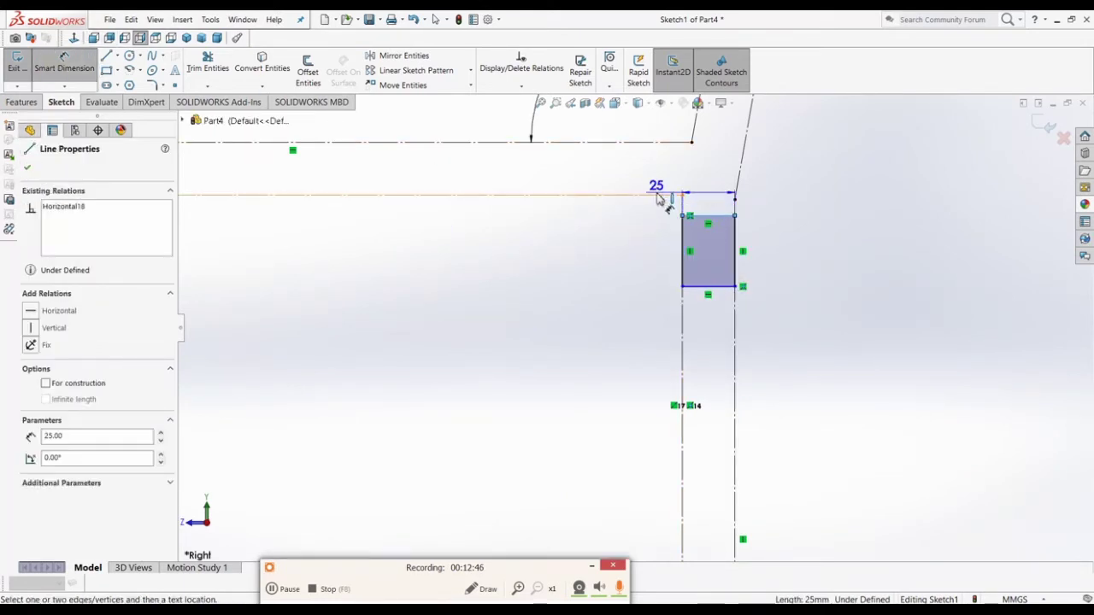
click(656, 195)
click(604, 224)
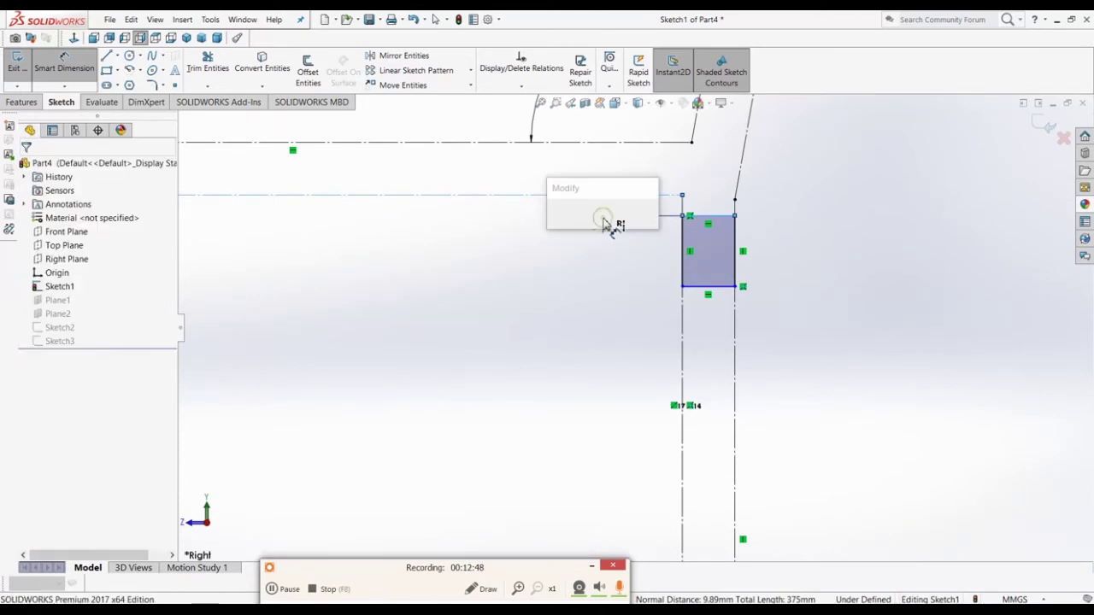
text(2.)
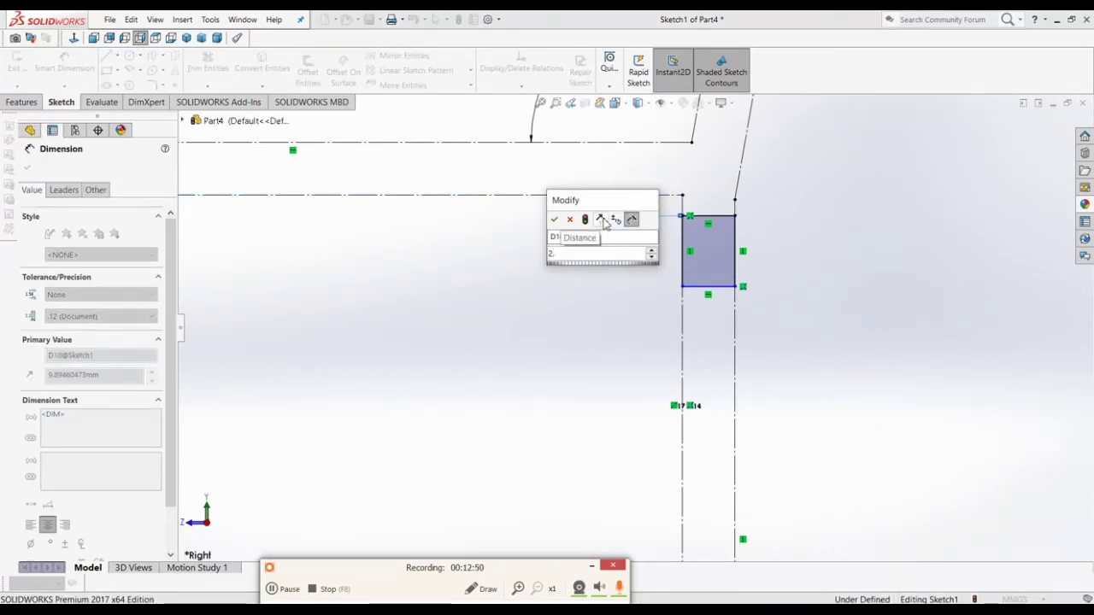
key(BackSpace)
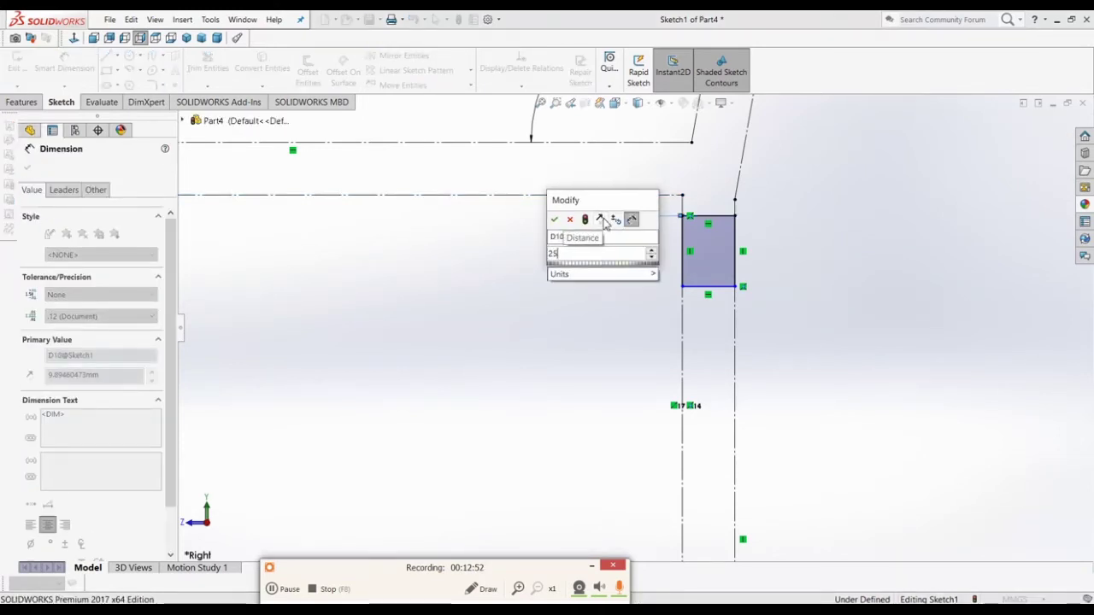
text(5)
key(Return)
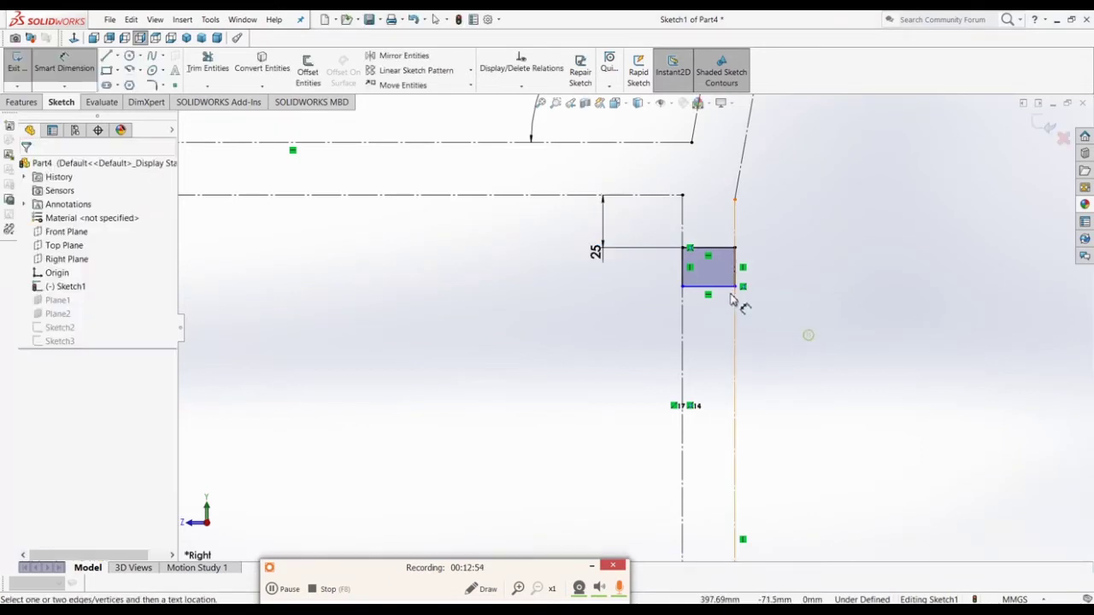
click(737, 278)
click(784, 282)
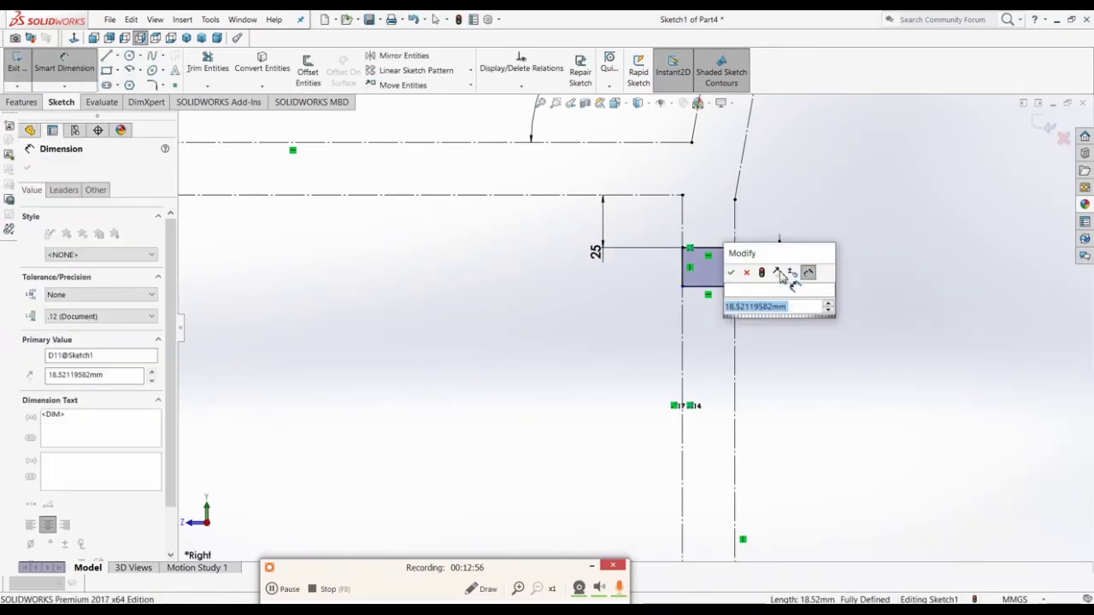
text(25)
key(Return)
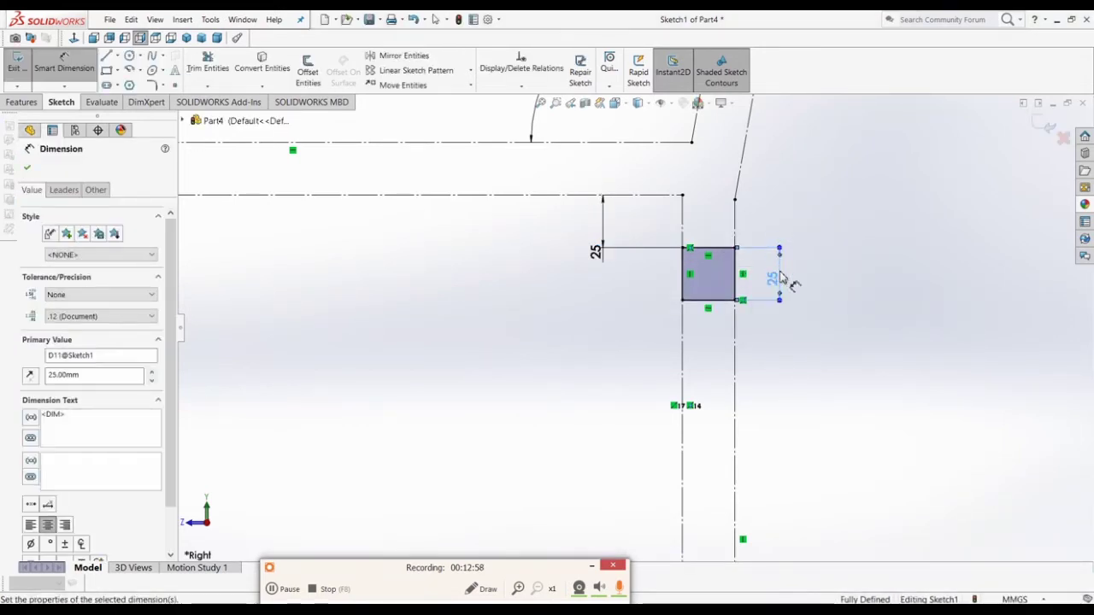
click(682, 323)
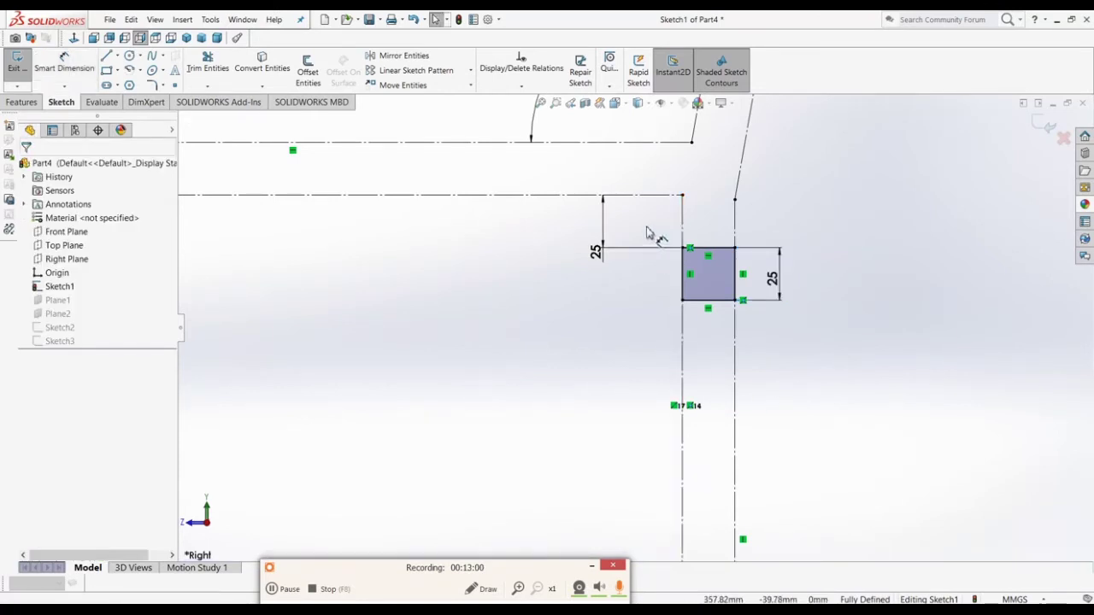
Step: Convert the square's four lines to construction geometry
key(Escape)
drag(646, 226, 773, 346)
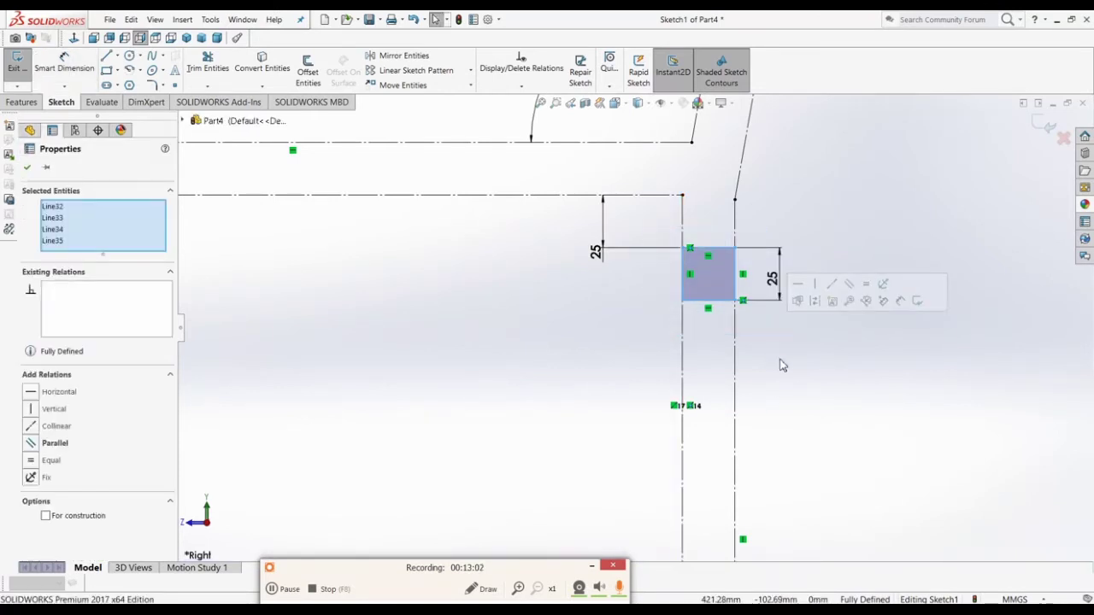
click(813, 302)
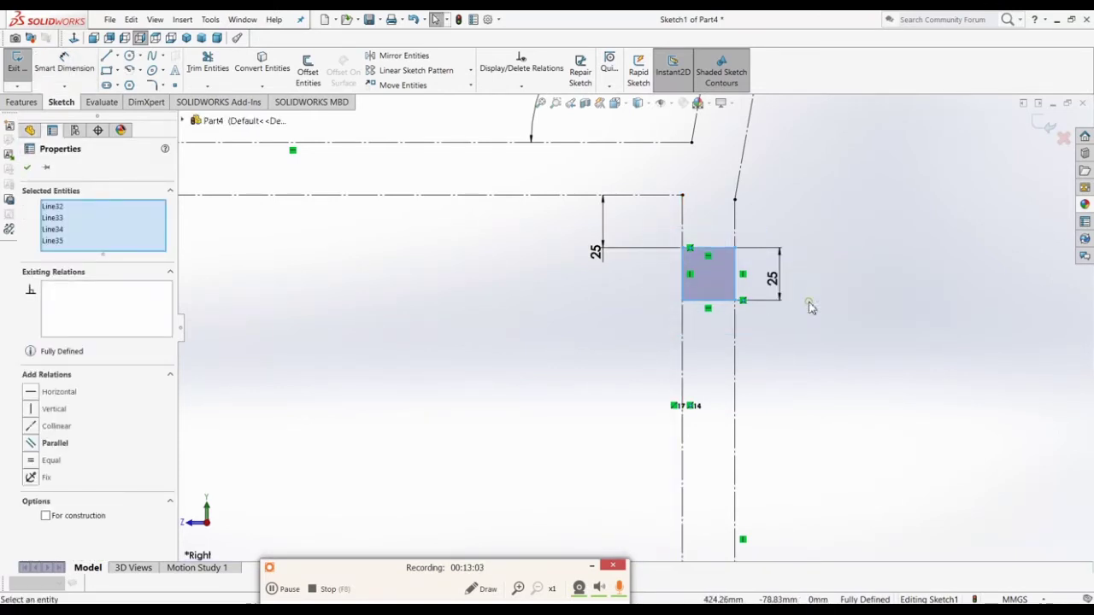
Step: Exit Sketch1, ignore the Sketch2 rebuild error, and close the What's Wrong report
click(1045, 125)
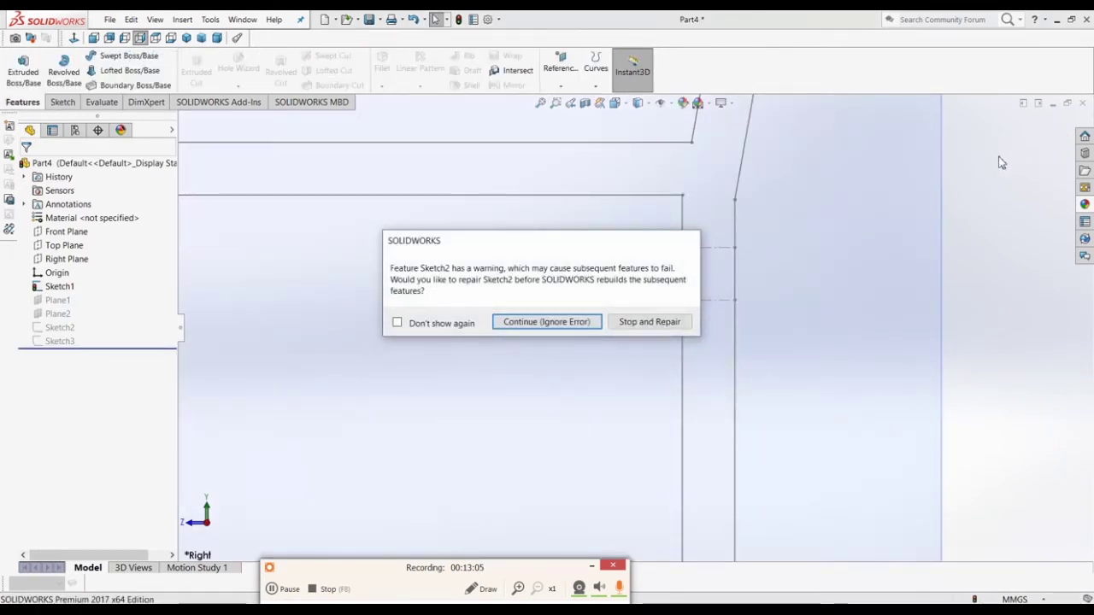
click(552, 322)
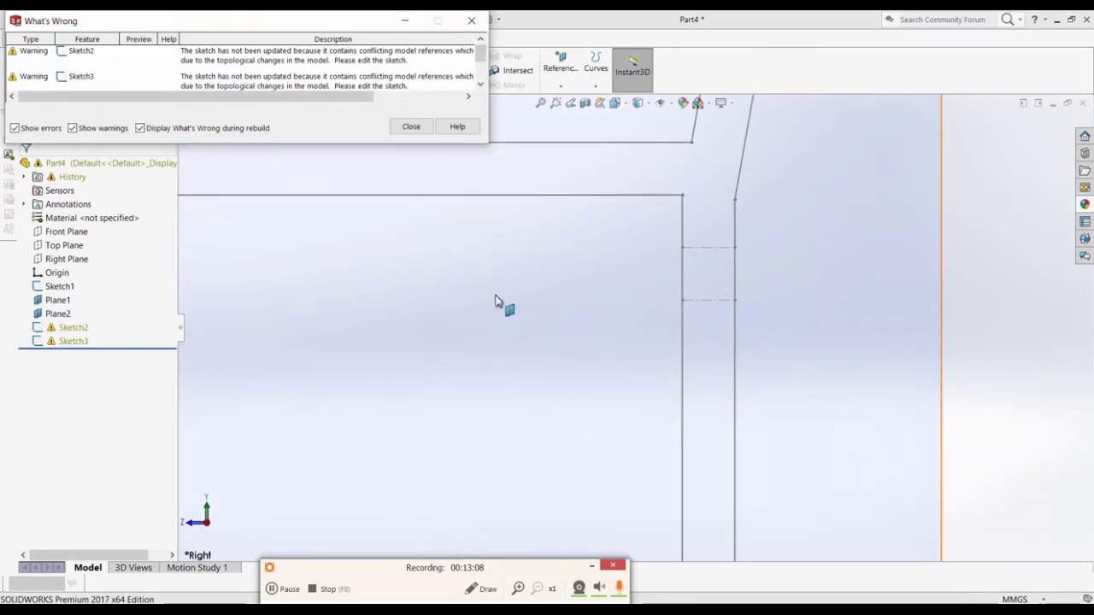
click(412, 128)
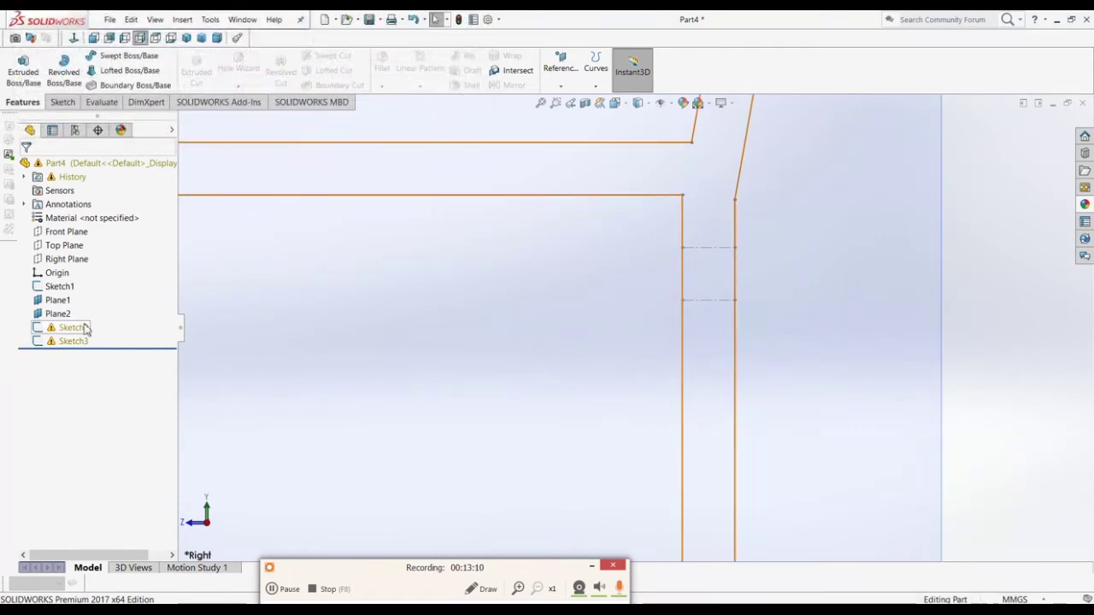
scroll(586, 310, up, 5)
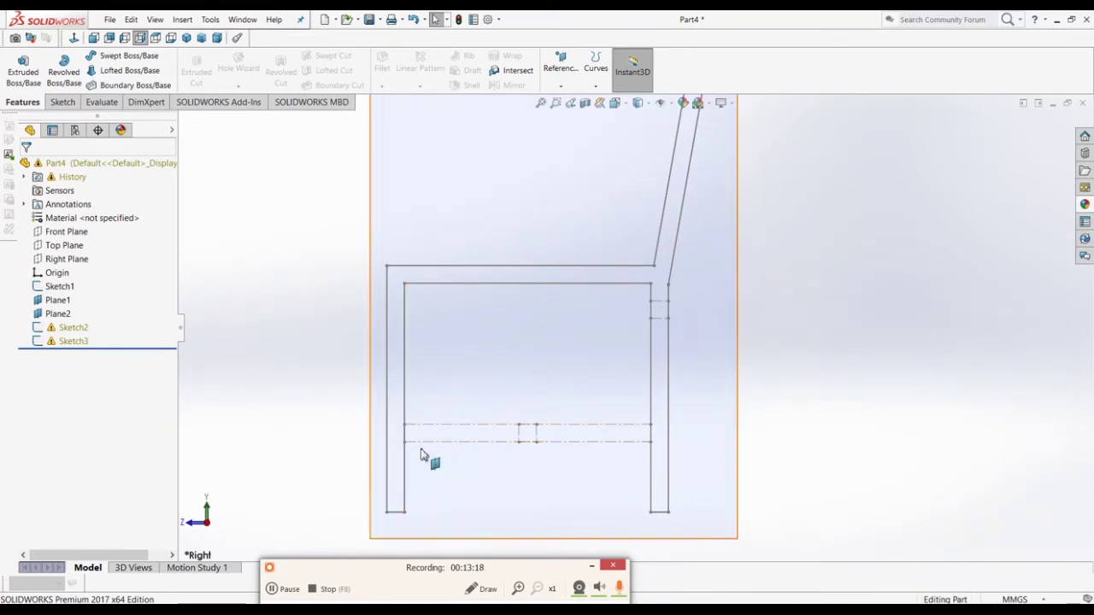
scroll(423, 440, down, 4)
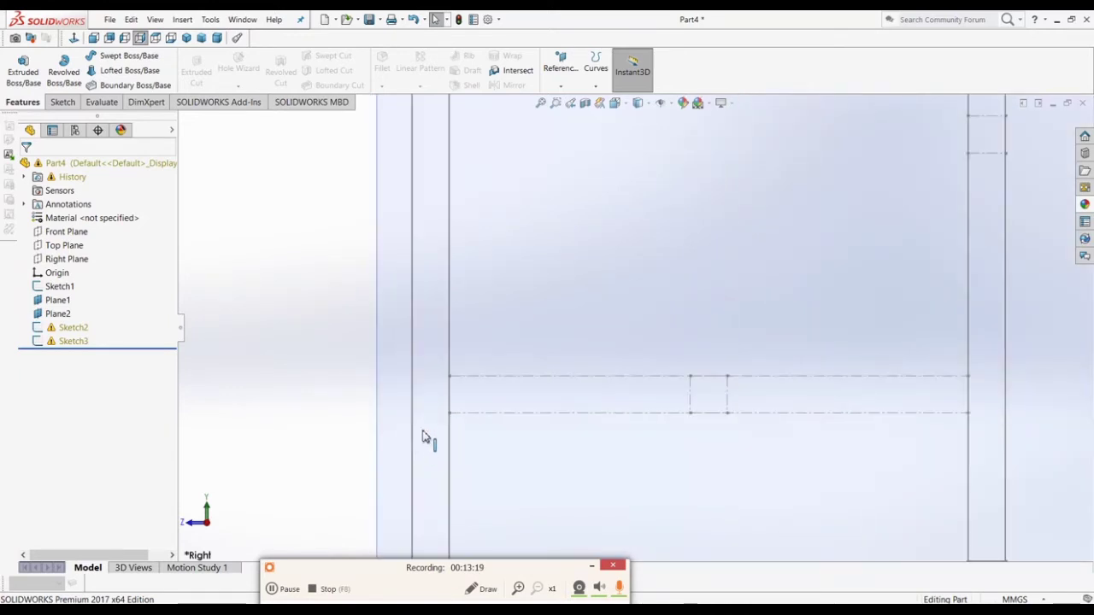
Step: Reopen Sketch2 for editing from the feature tree
right_click(73, 328)
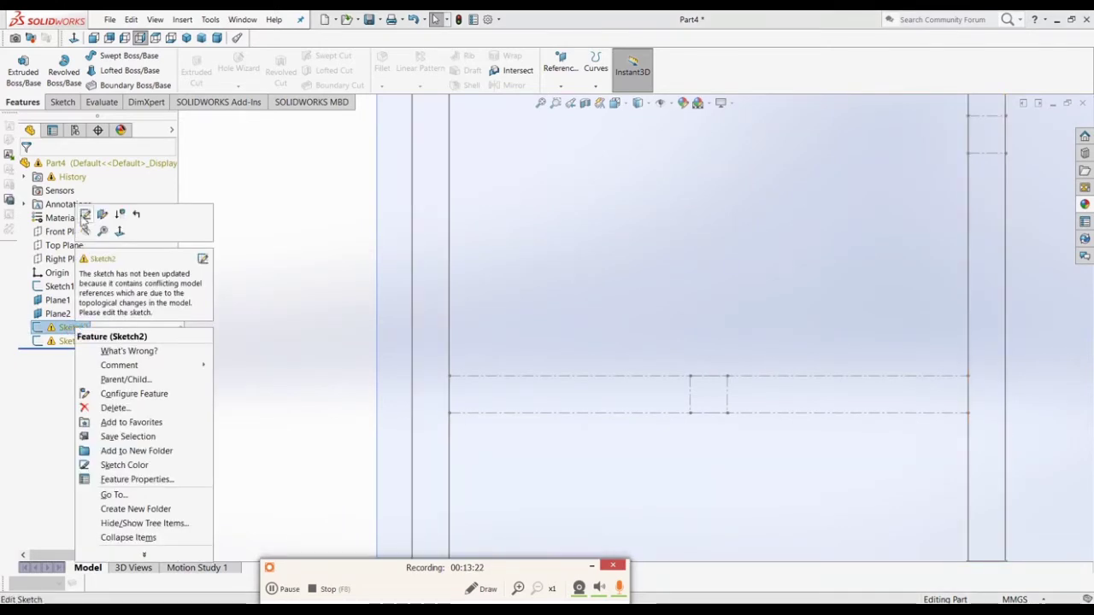
click(84, 216)
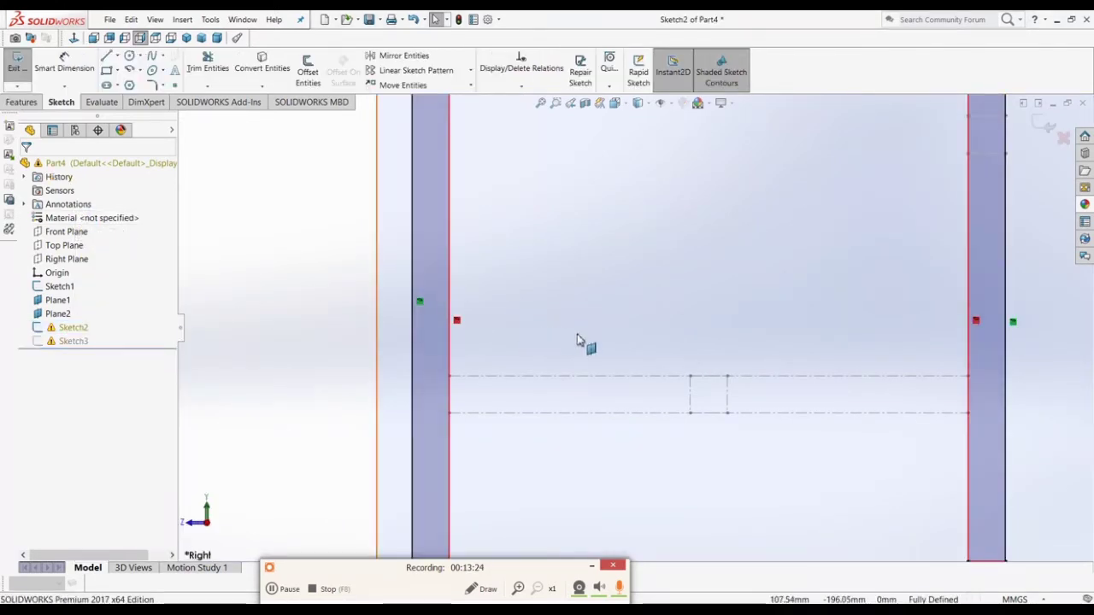
scroll(709, 370, up, 3)
scroll(542, 380, down, 5)
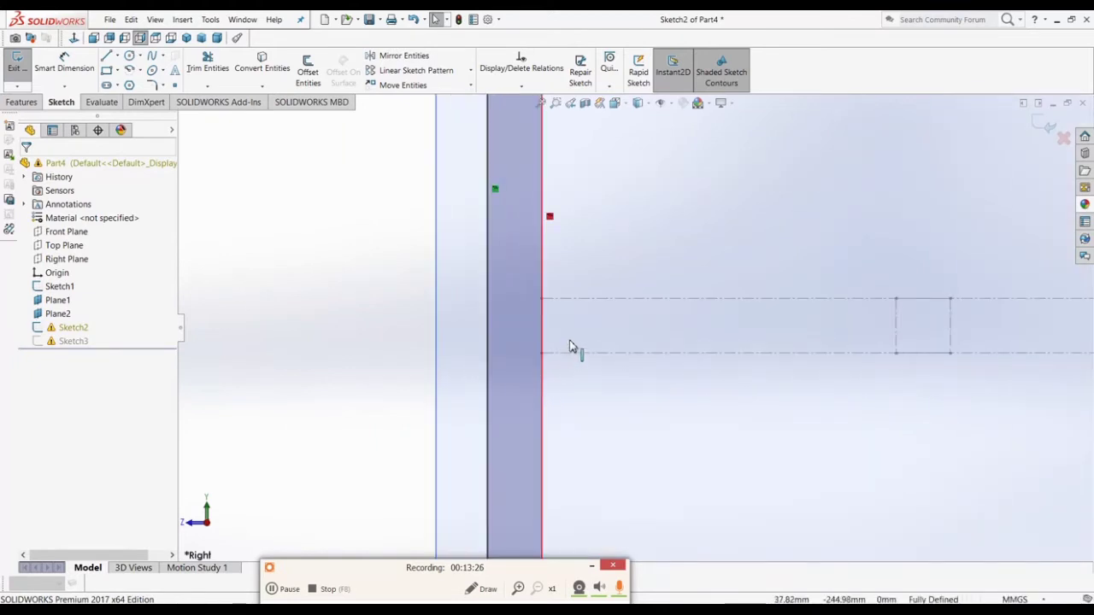
Step: Power-trim the left and right inner leg lines between the two rail lines
click(208, 67)
drag(575, 309, 527, 321)
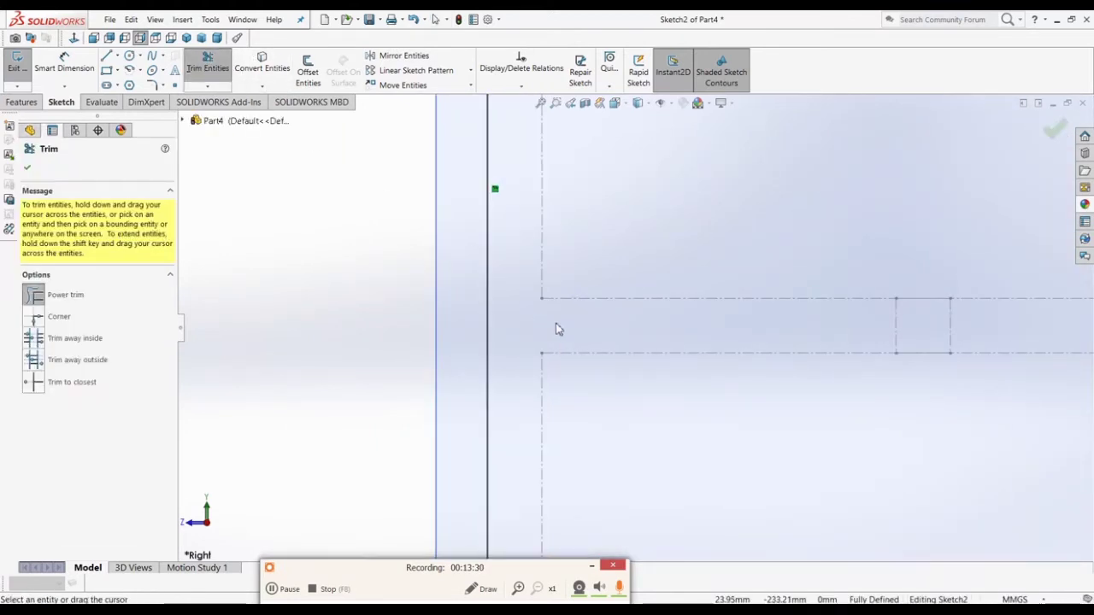
scroll(572, 335, up, 4)
scroll(820, 200, down, 2)
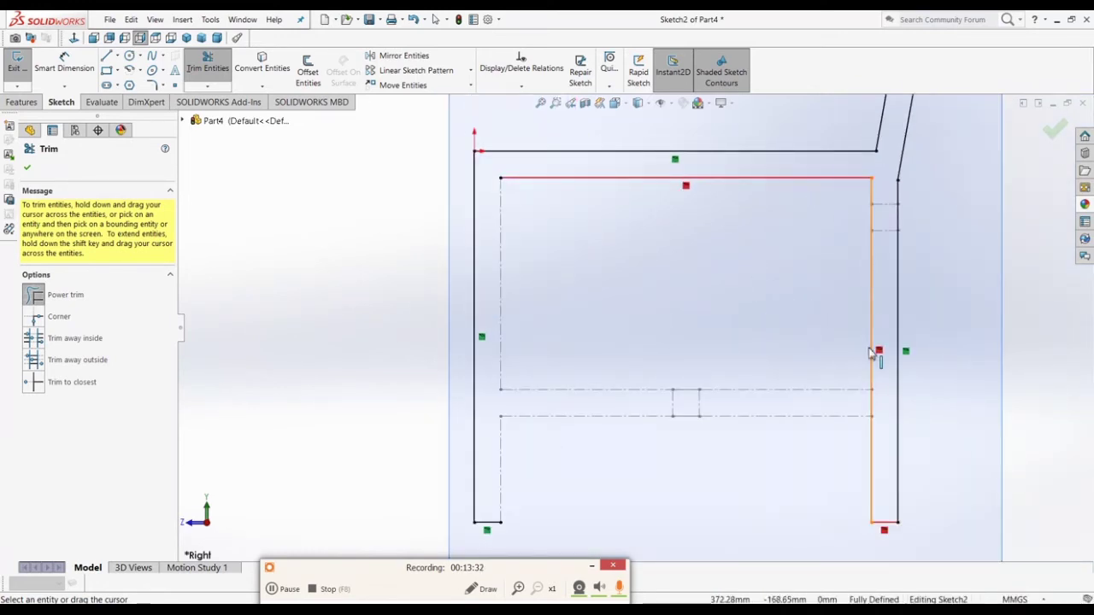
scroll(873, 355, down, 3)
mouse_move(880, 403)
mouse_down()
mouse_move(782, 379)
mouse_move(755, 384)
mouse_up()
scroll(755, 384, up, 3)
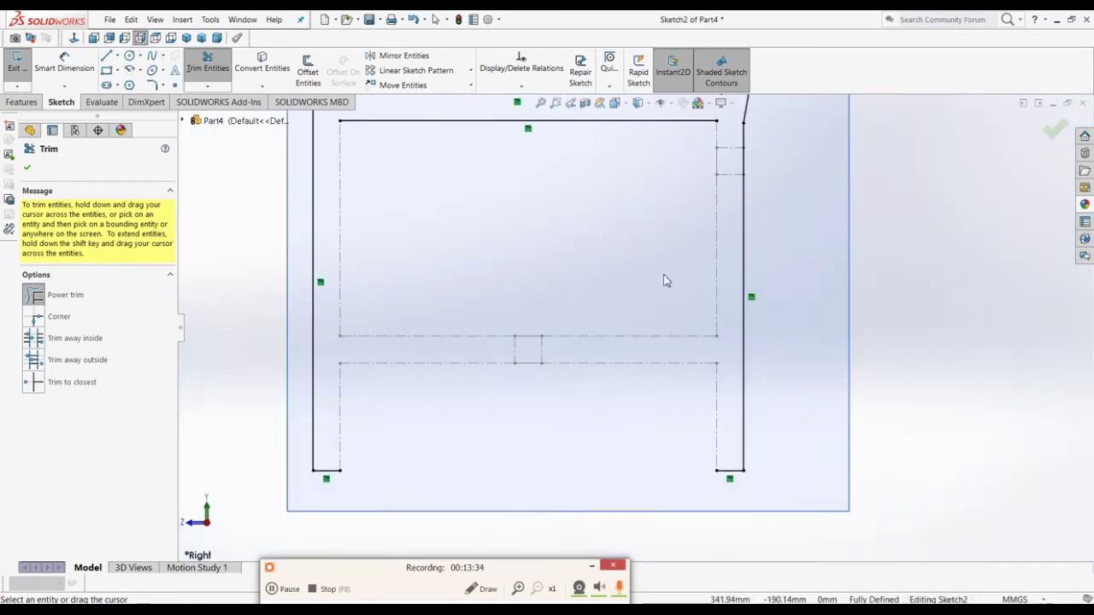
scroll(654, 256, up, 2)
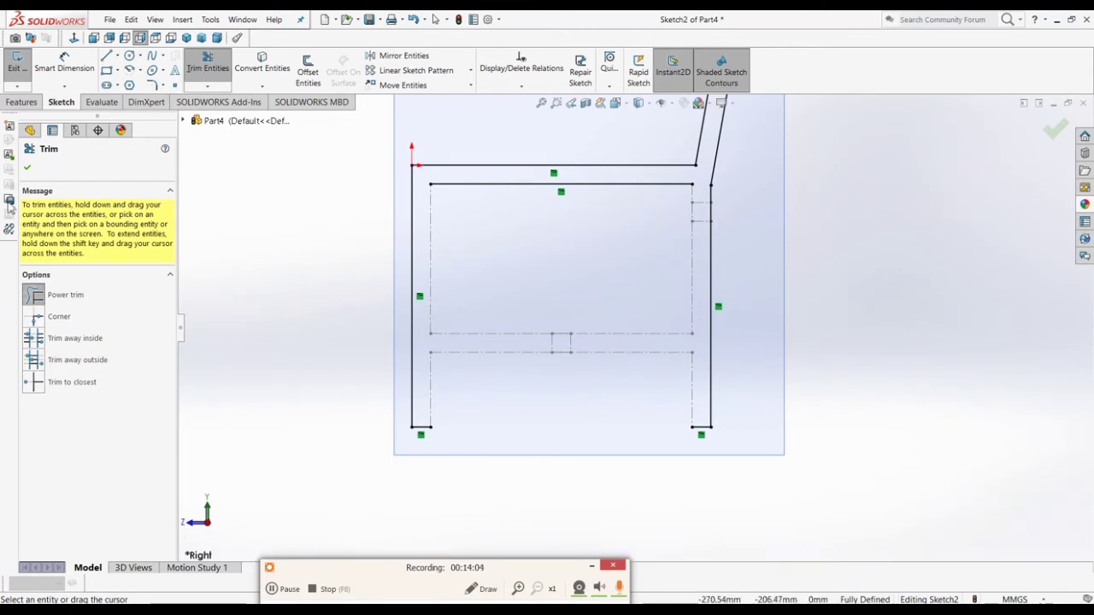
Step: Convert Sketch1's seat, right vertical, lower rail, right leg and lower-left leg lines into Sketch2
click(28, 169)
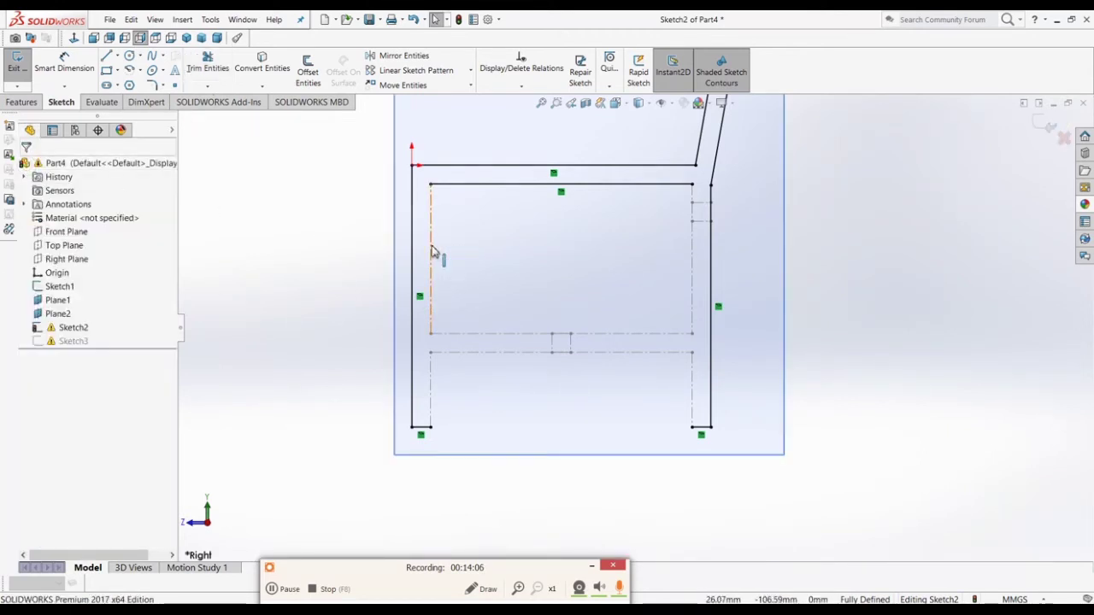
click(461, 333)
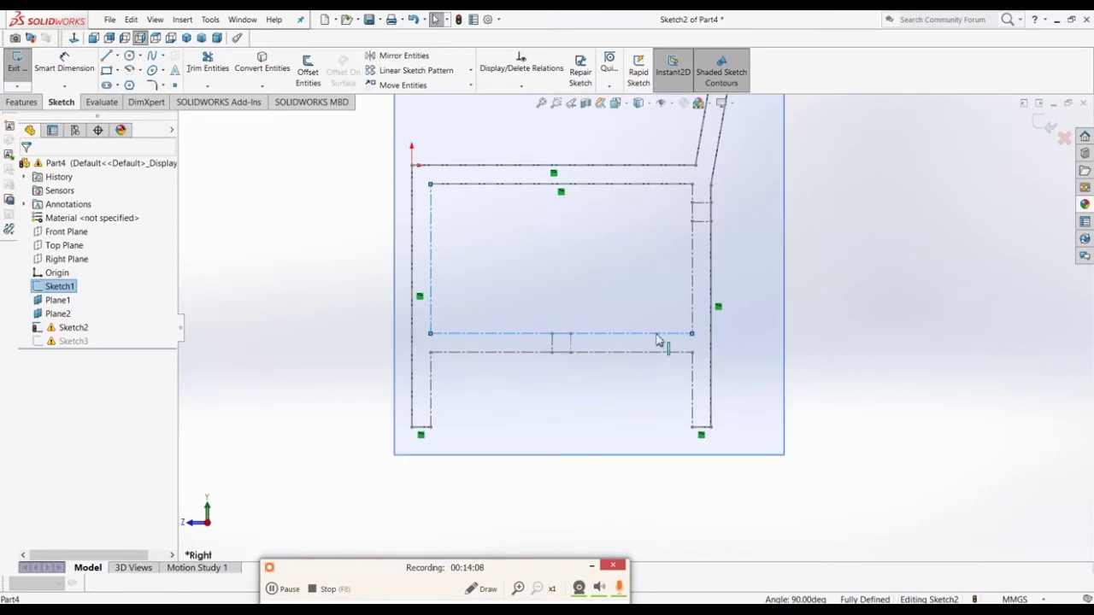
ctrl+click(693, 307)
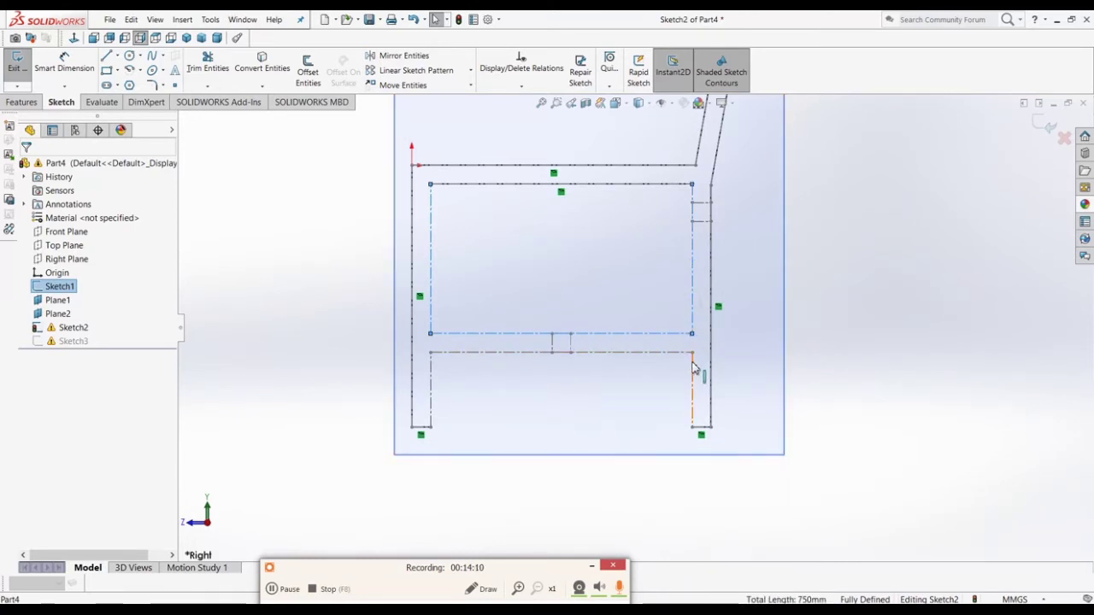
ctrl+click(692, 363)
ctrl+click(658, 353)
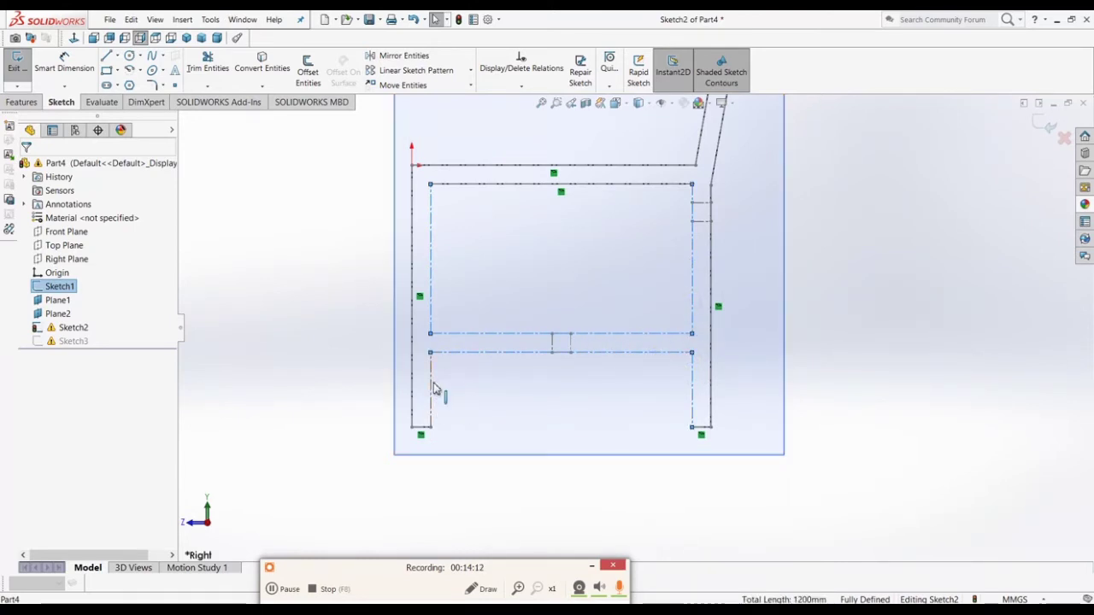
ctrl+click(431, 389)
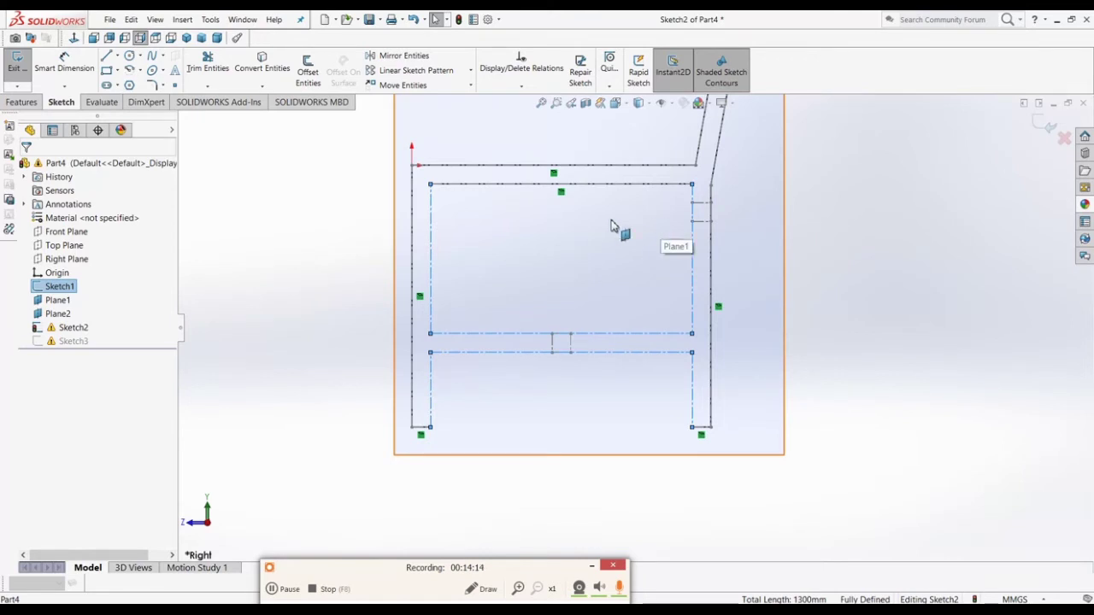
click(262, 67)
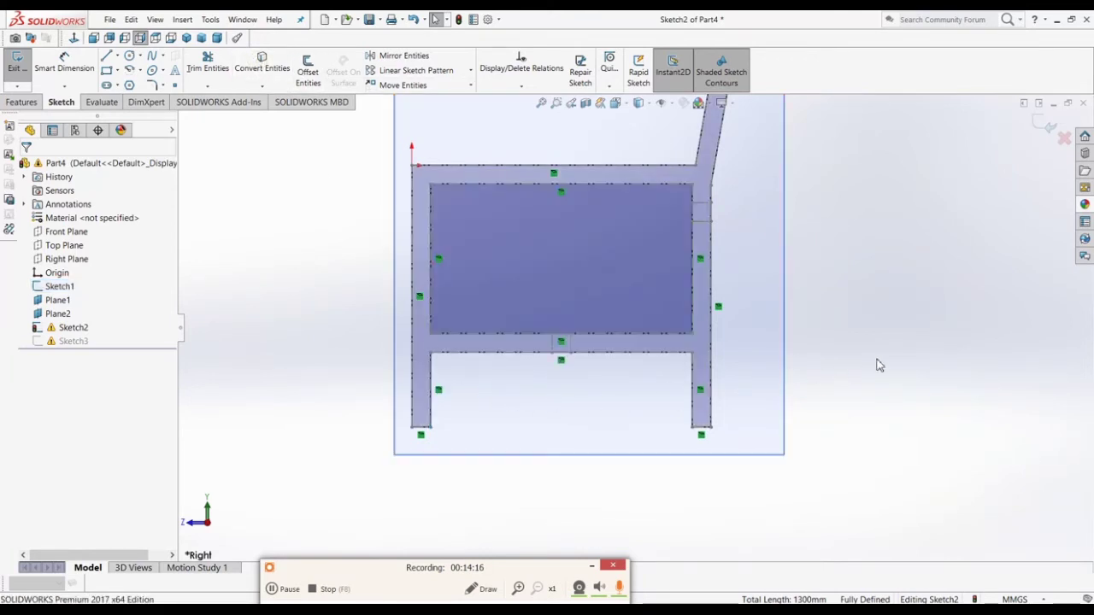
Step: Orbit to view both side profiles and exit Sketch2 to rebuild
scroll(880, 366, up, 2)
mouse_move(879, 365)
middle_down()
mouse_move(821, 391)
mouse_move(849, 429)
middle_up()
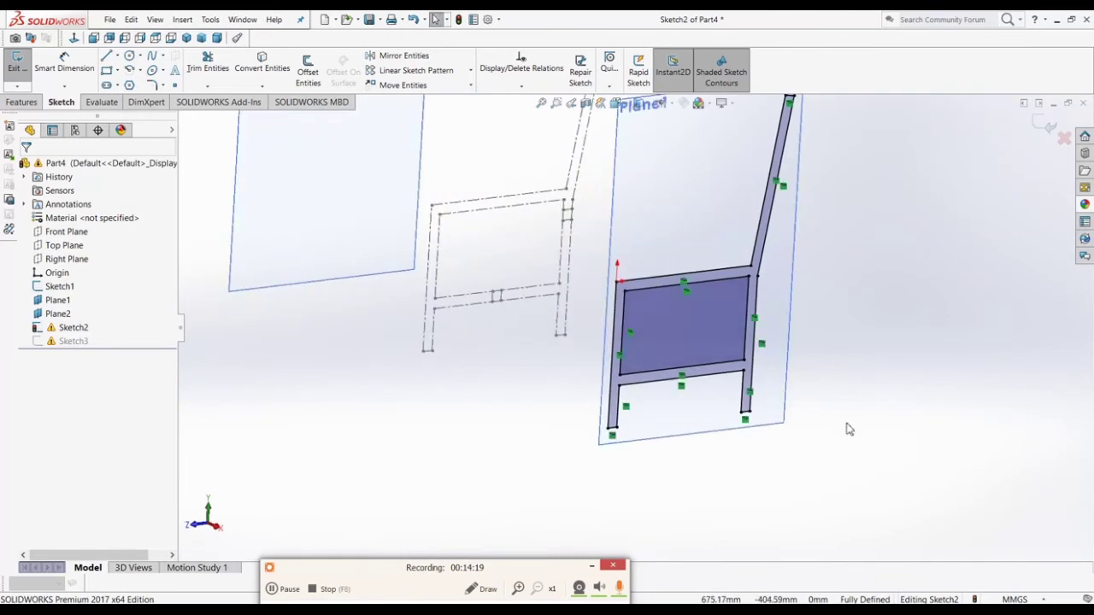
click(1045, 125)
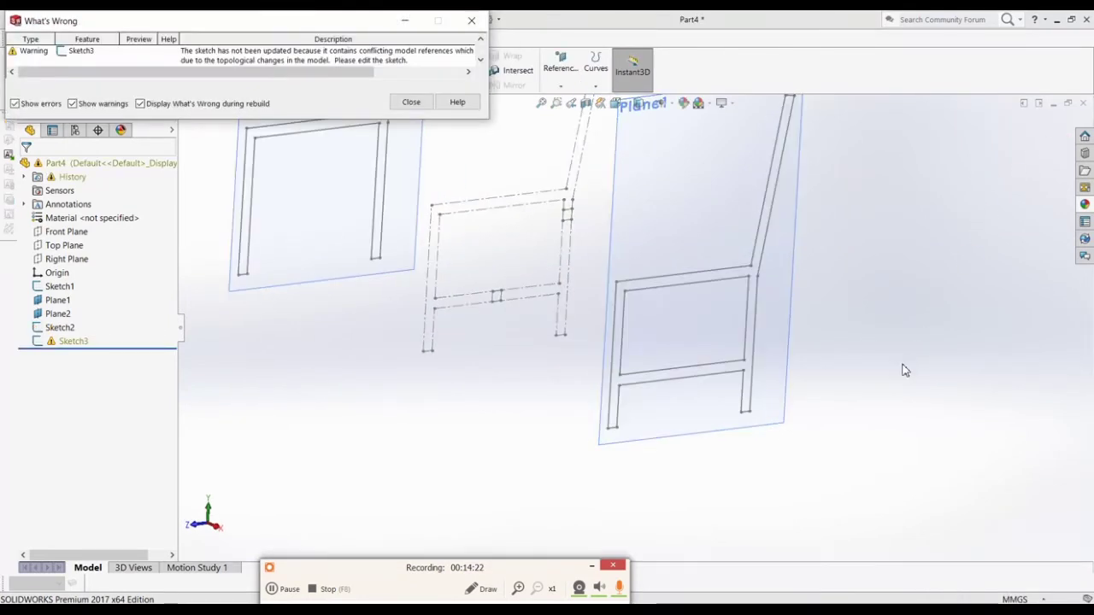
Step: Dismiss the rebuild warning and reopen the failing Sketch3 for editing
click(409, 102)
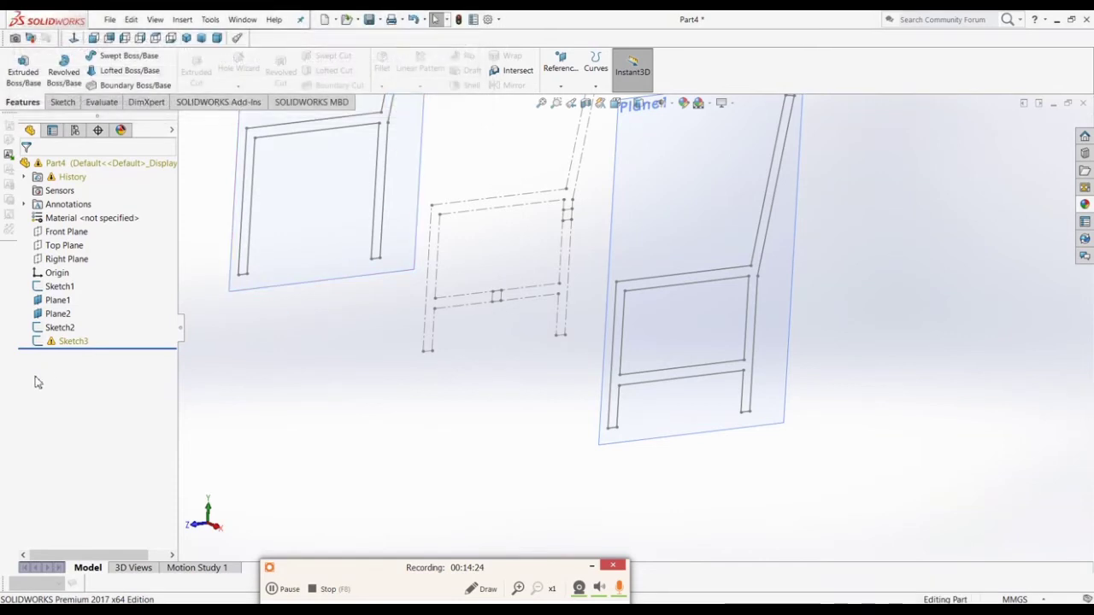
click(60, 341)
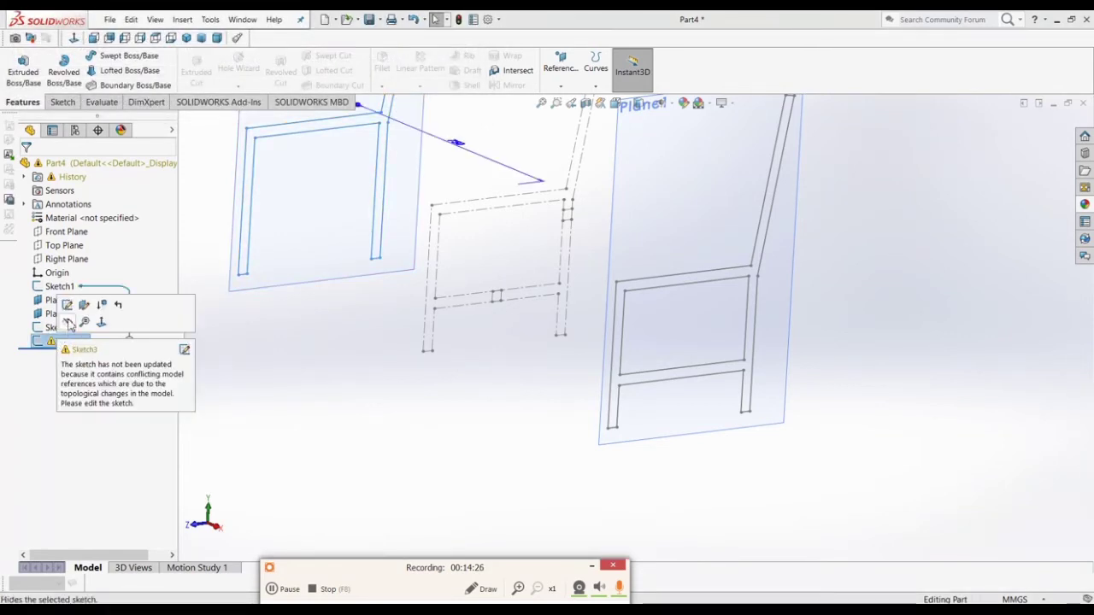
click(67, 308)
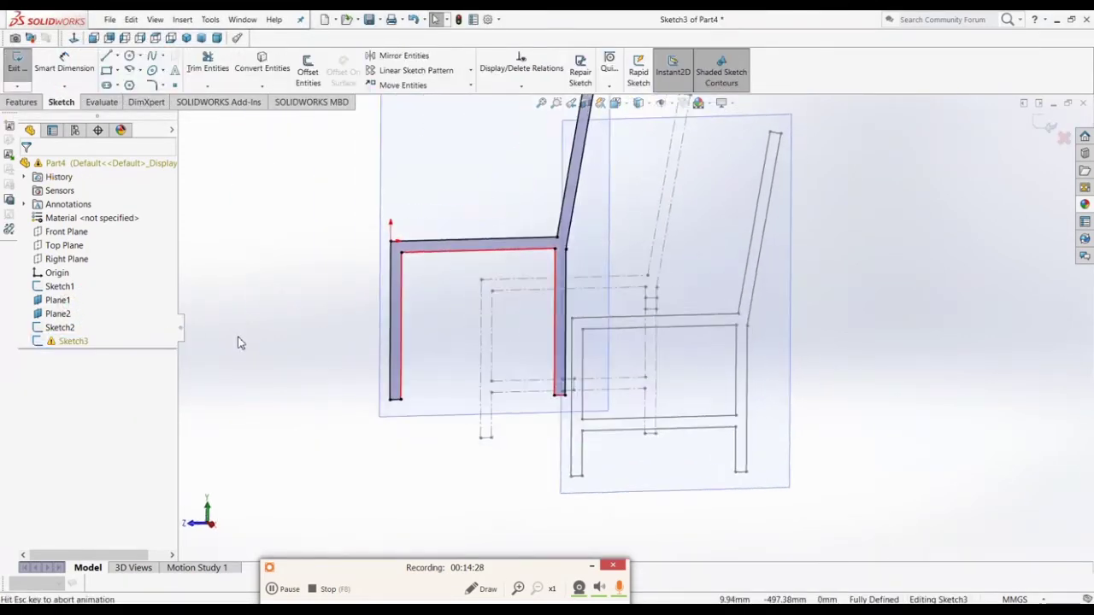
Step: Delete the broken relation beside the right leg in Sketch3
scroll(487, 403, down, 3)
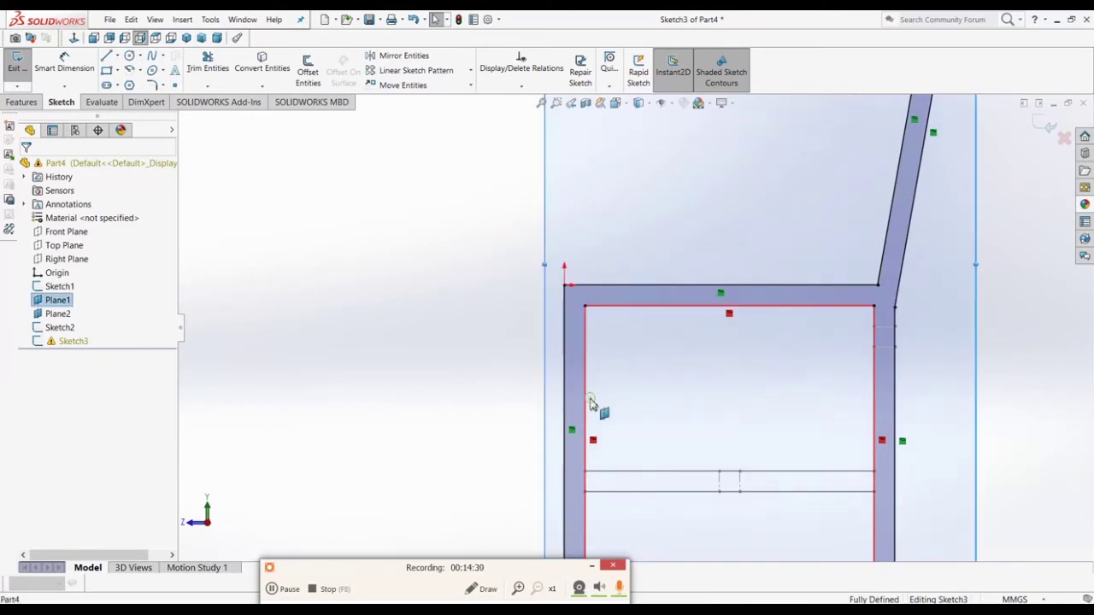
click(597, 440)
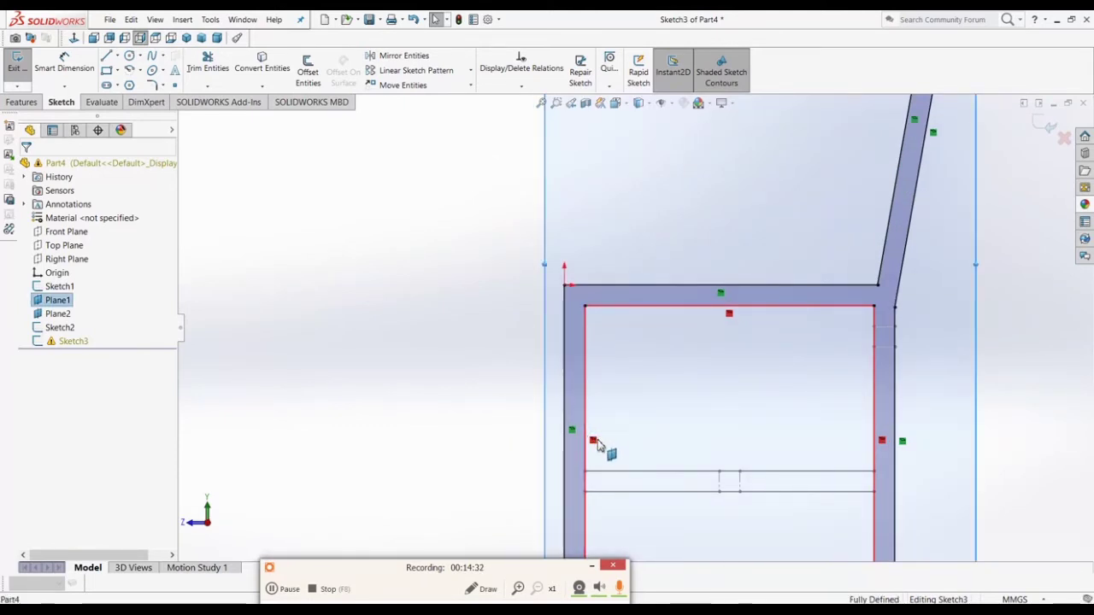
click(595, 445)
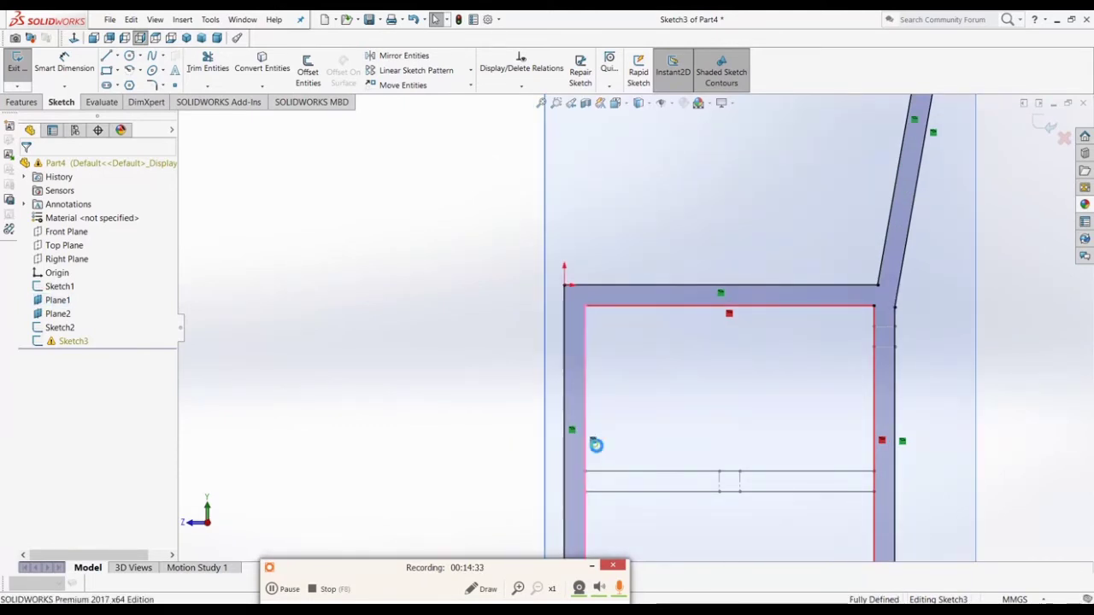
click(729, 316)
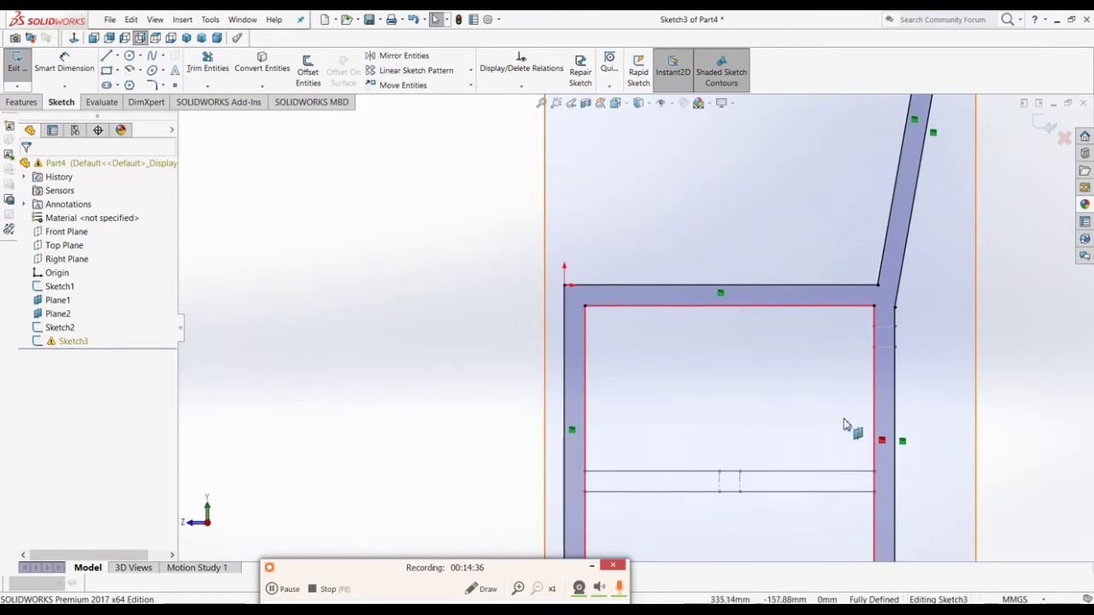
click(883, 442)
key(Delete)
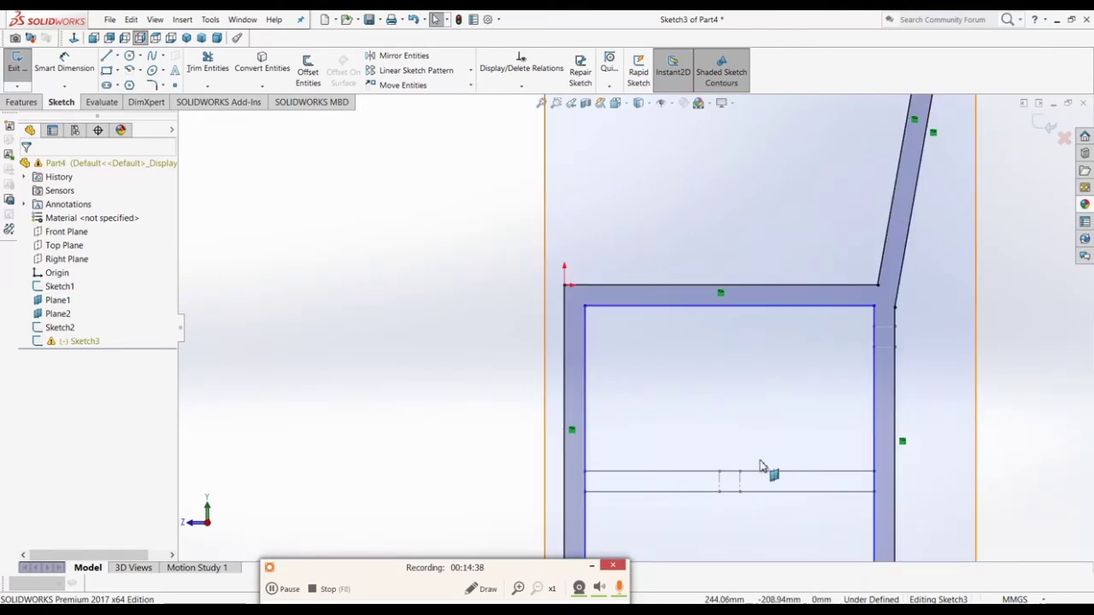
scroll(647, 505, up, 2)
scroll(648, 505, down, 3)
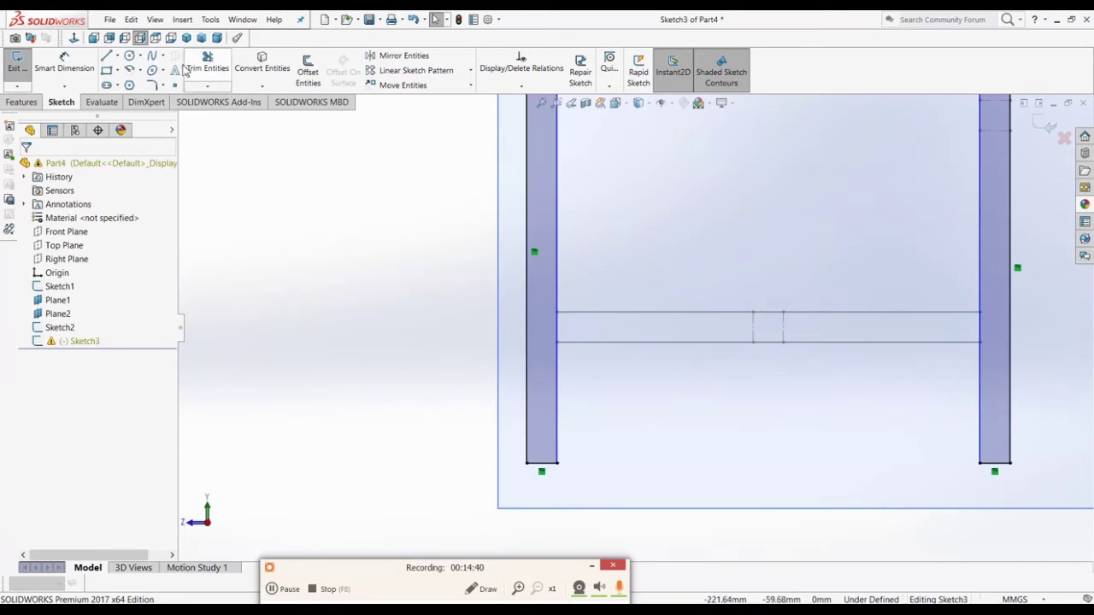
Step: Trim both legs' inner lines between the rails and the leftover top inner segment
click(208, 69)
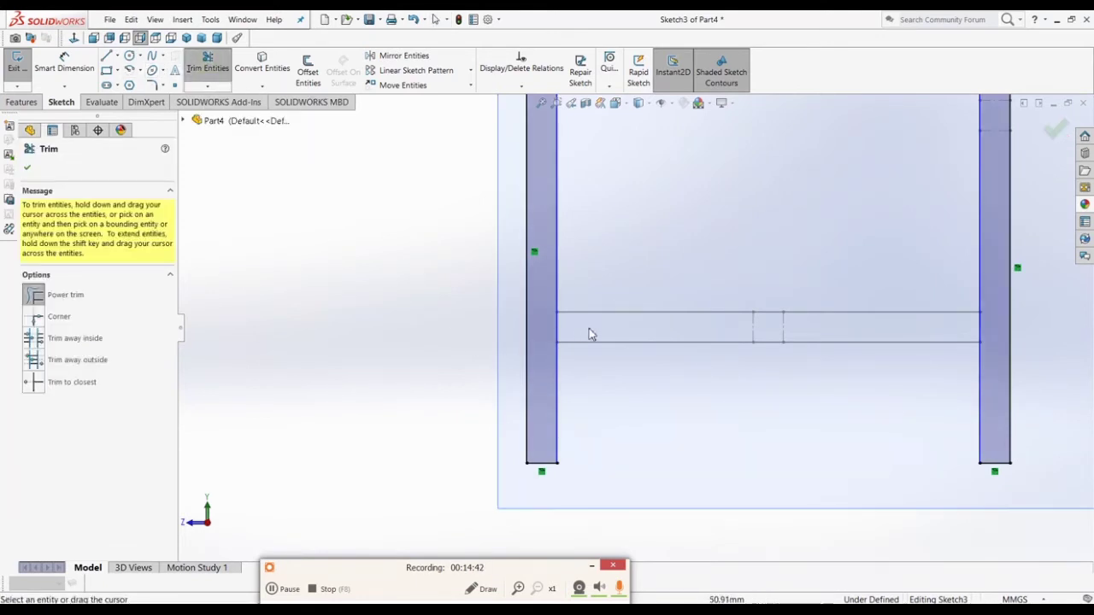
drag(589, 328, 544, 331)
drag(983, 320, 948, 332)
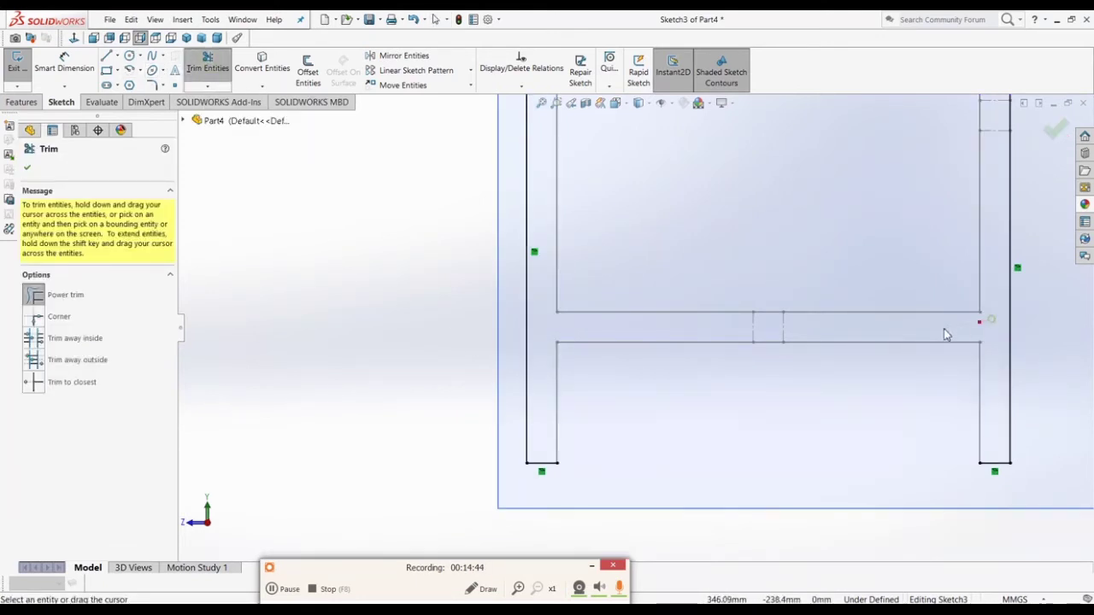
scroll(918, 349, up, 3)
scroll(721, 269, down, 2)
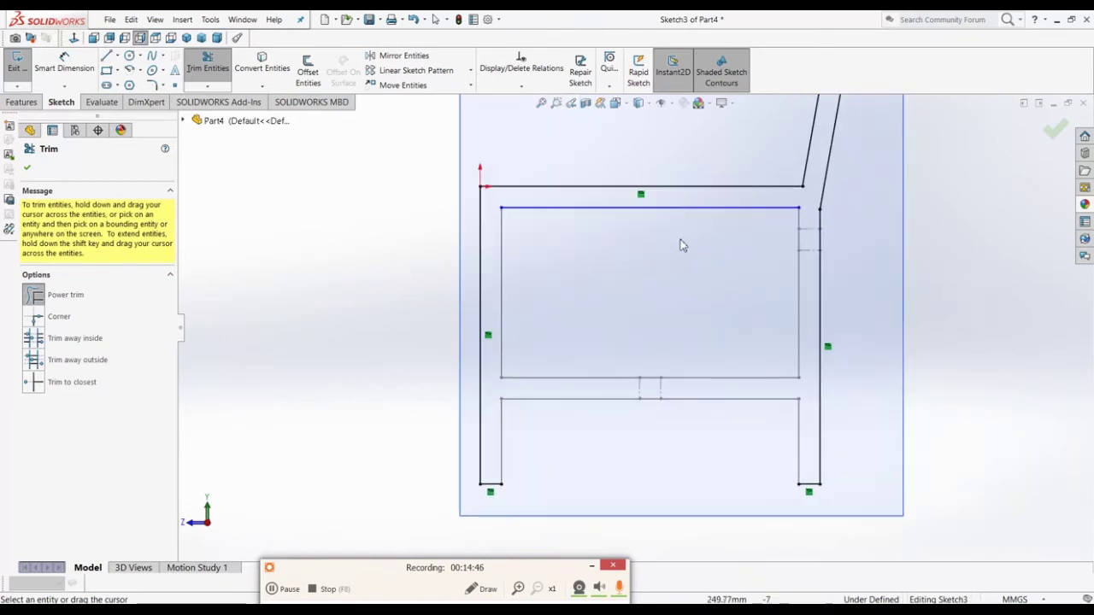
click(653, 210)
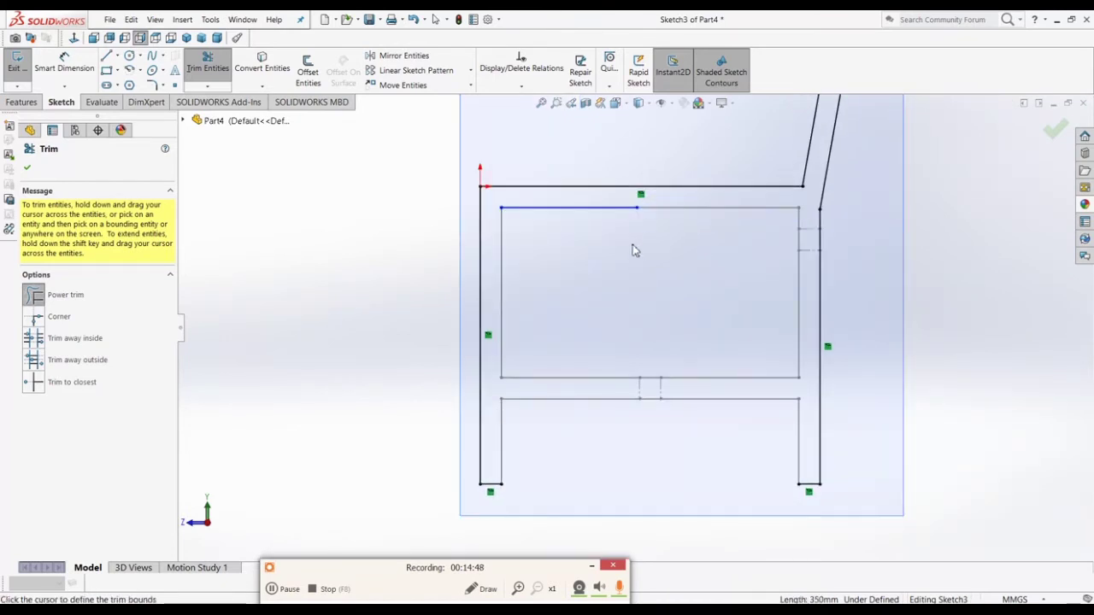
drag(611, 233, 560, 205)
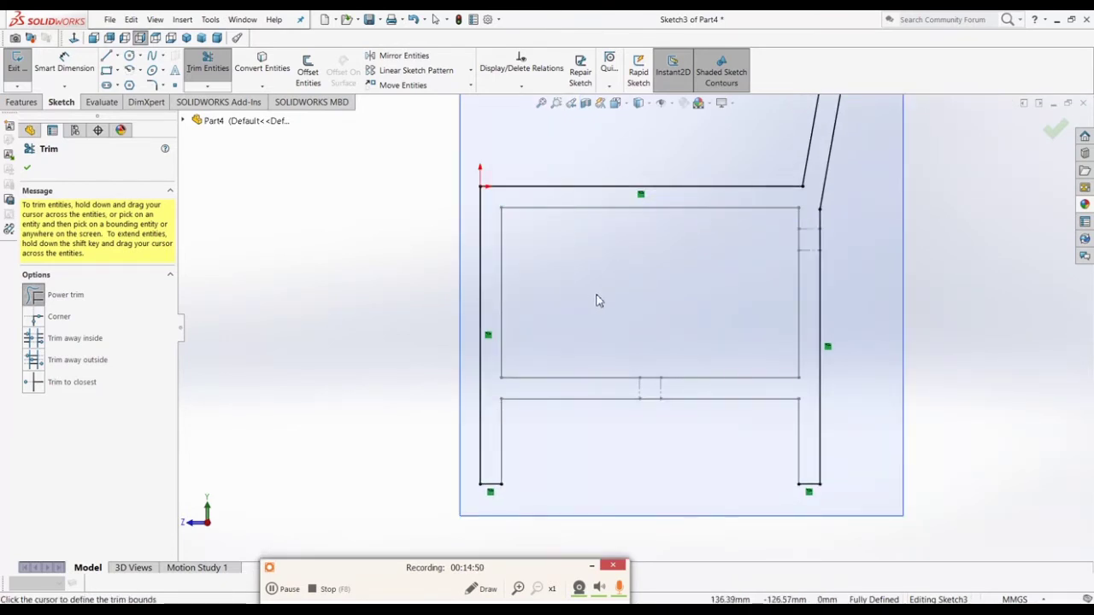
key(Escape)
Step: Check the seat, lower rail and leg lines, then exit Sketch3 fully defined
click(610, 210)
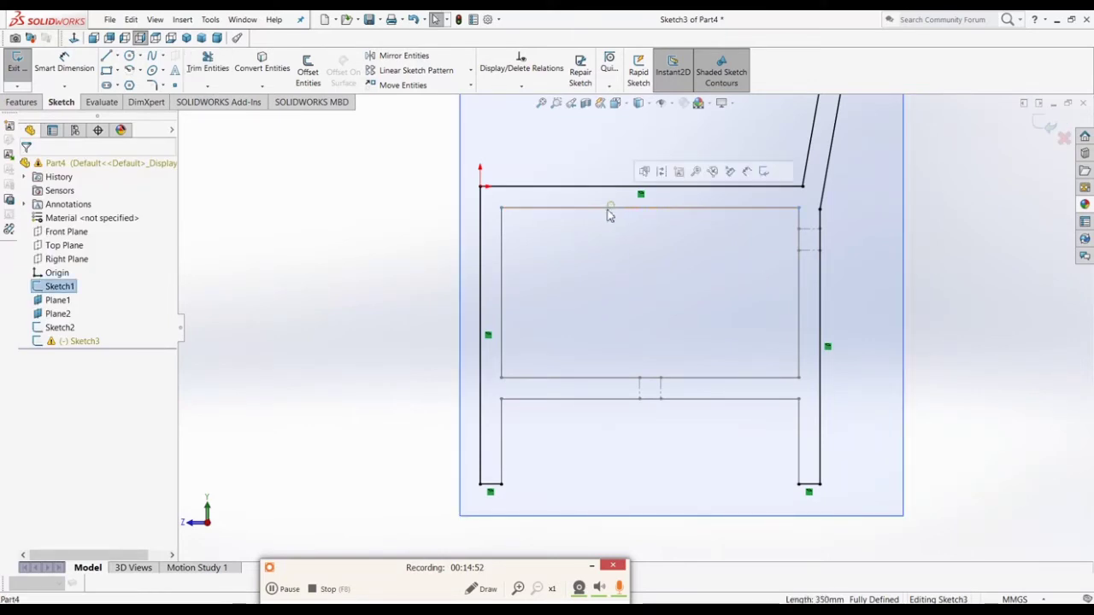
ctrl+click(503, 246)
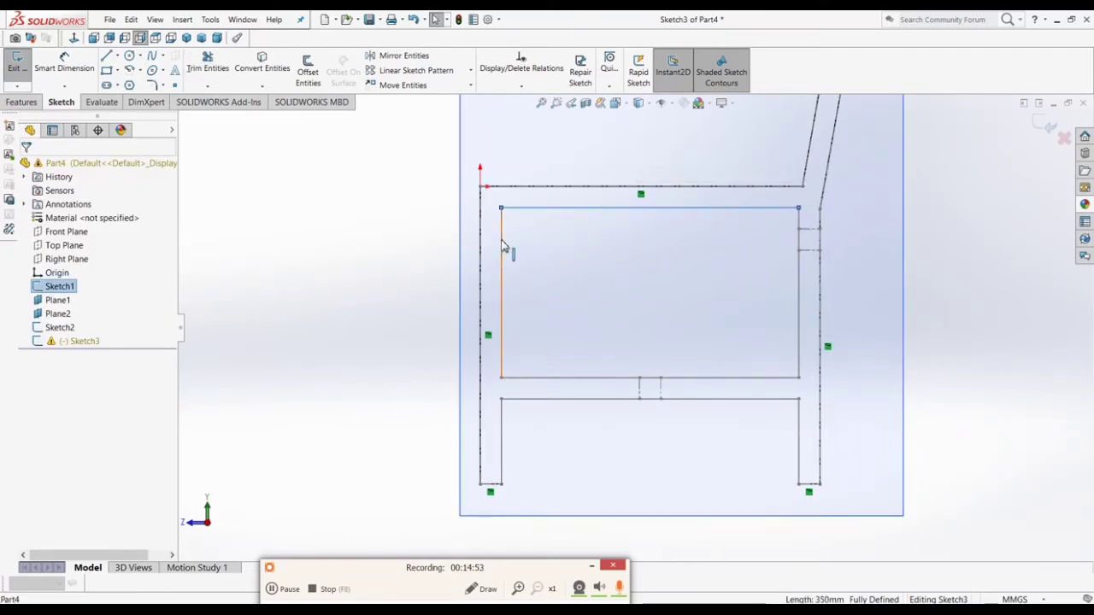
ctrl+click(527, 378)
ctrl+click(800, 313)
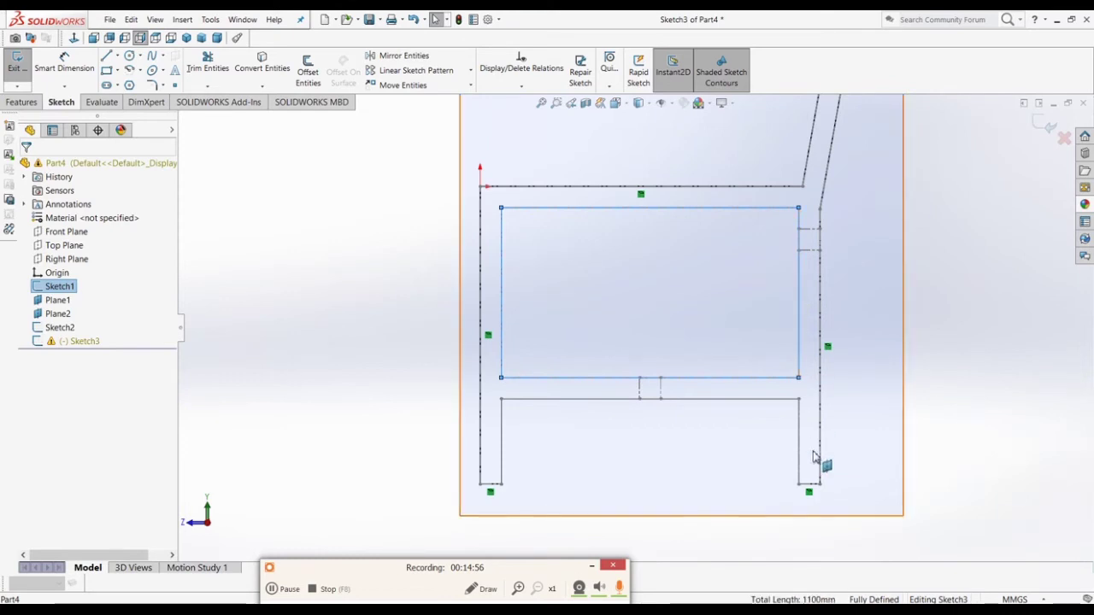
ctrl+click(754, 407)
ctrl+click(503, 436)
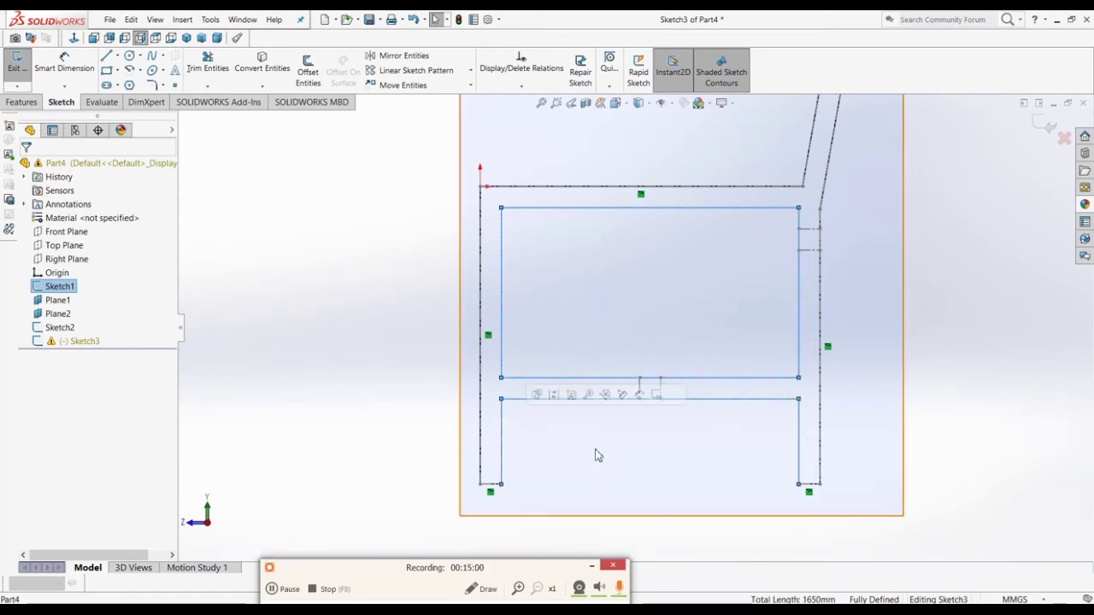
click(1009, 284)
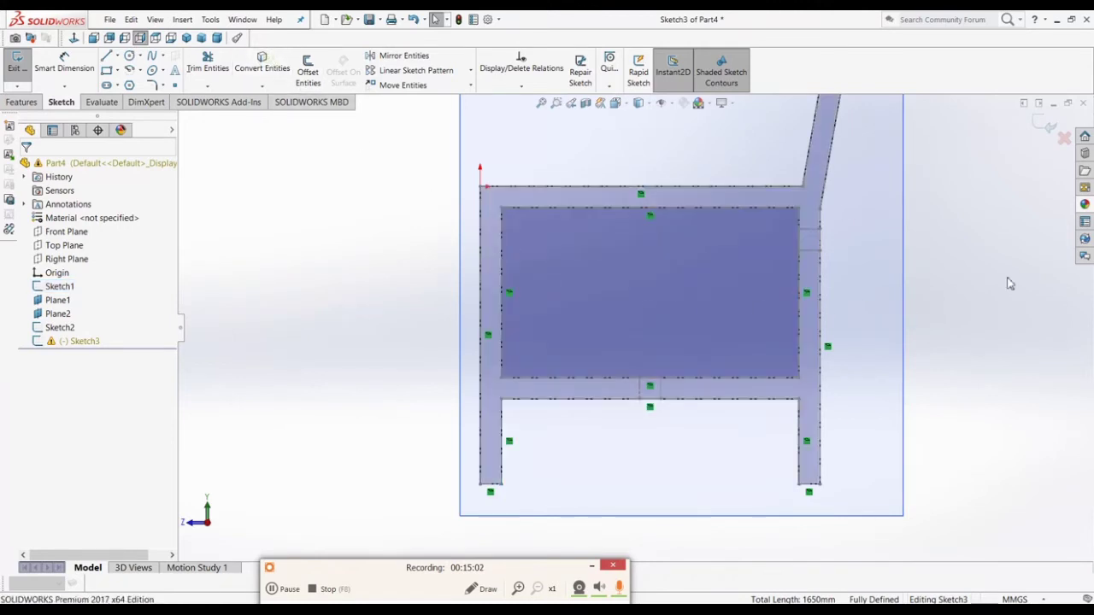
click(1042, 124)
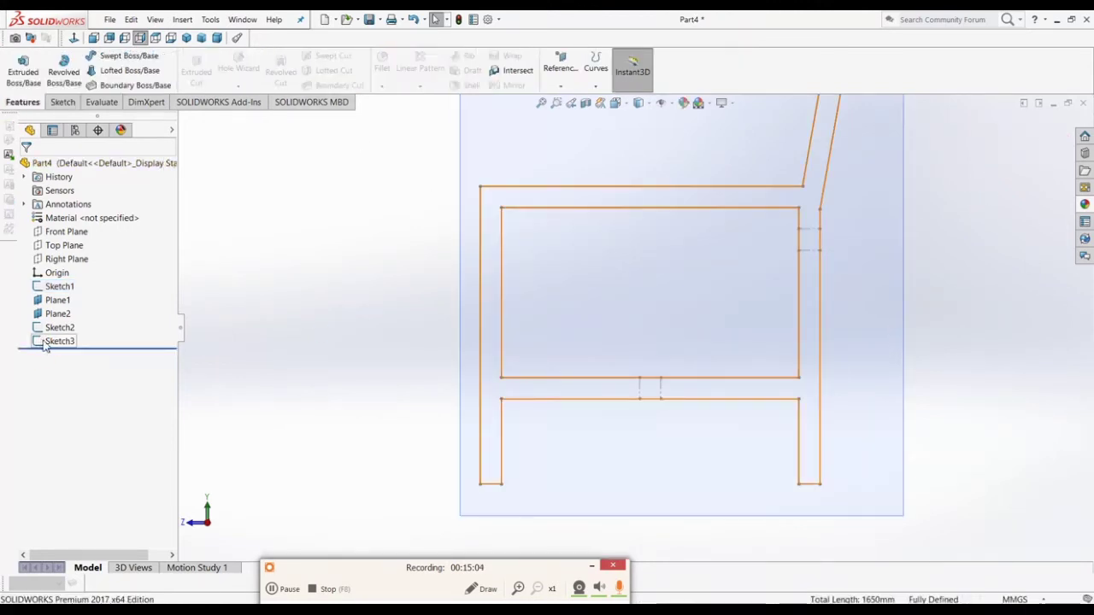
Step: Roll the model history back to just above Sketch3
scroll(539, 332, up, 5)
mouse_move(540, 332)
middle_down()
mouse_move(610, 351)
mouse_move(624, 393)
mouse_move(599, 390)
middle_up()
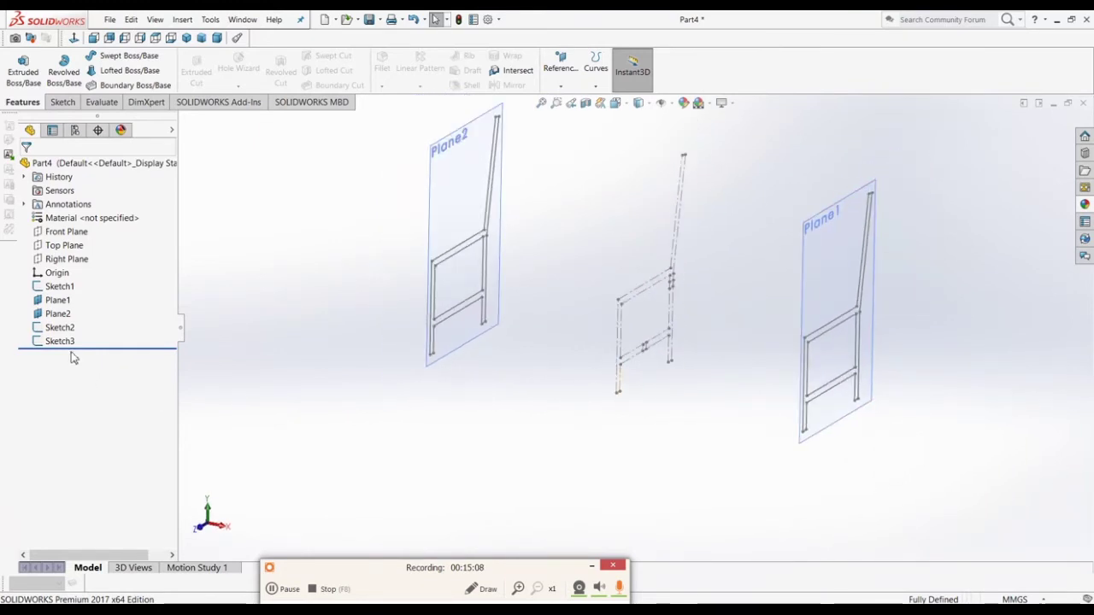
click(104, 347)
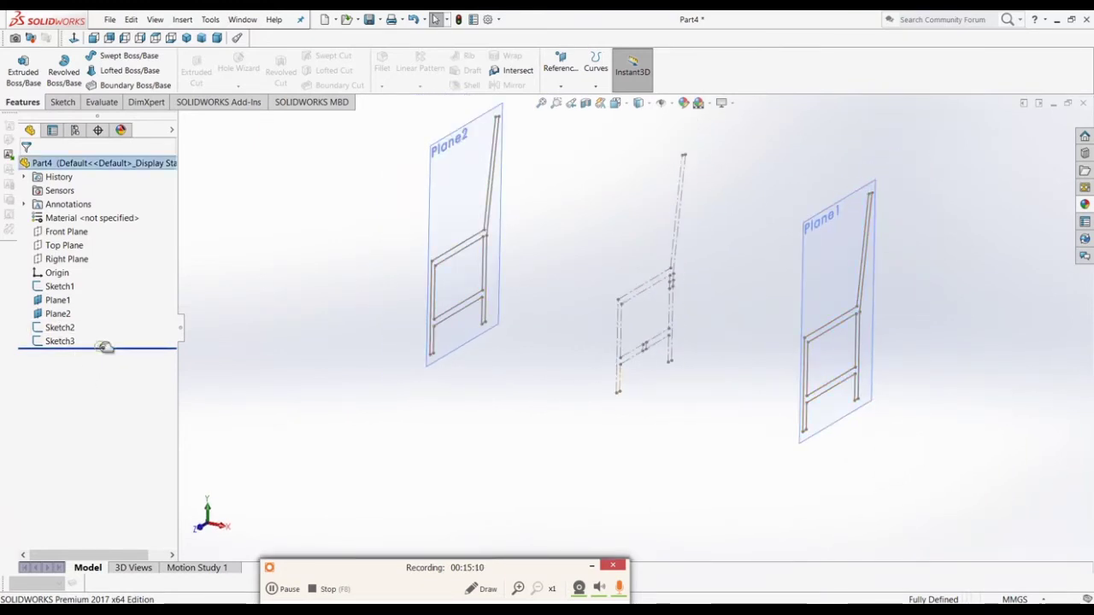
drag(107, 345, 95, 337)
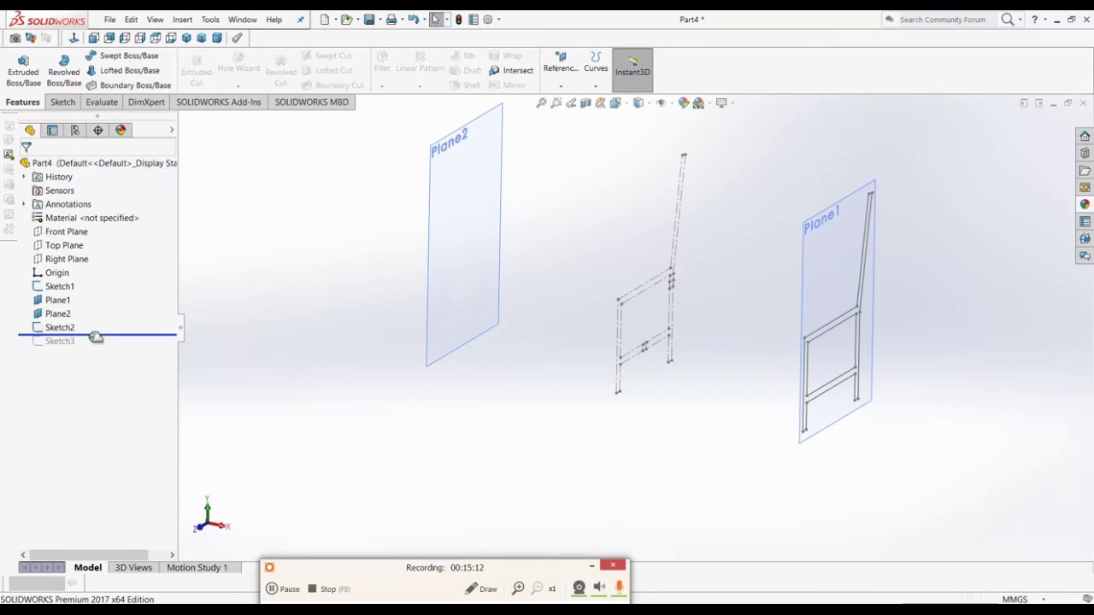
Step: Extrude Sketch2 25 mm into the first side frame, then roll the history forward
click(43, 333)
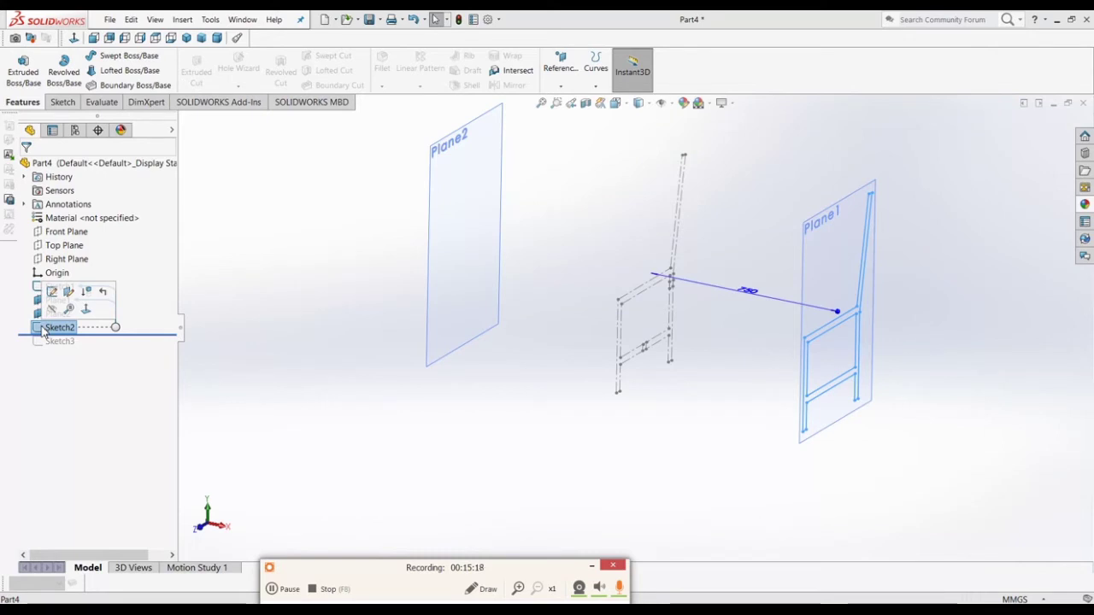
right_click(43, 330)
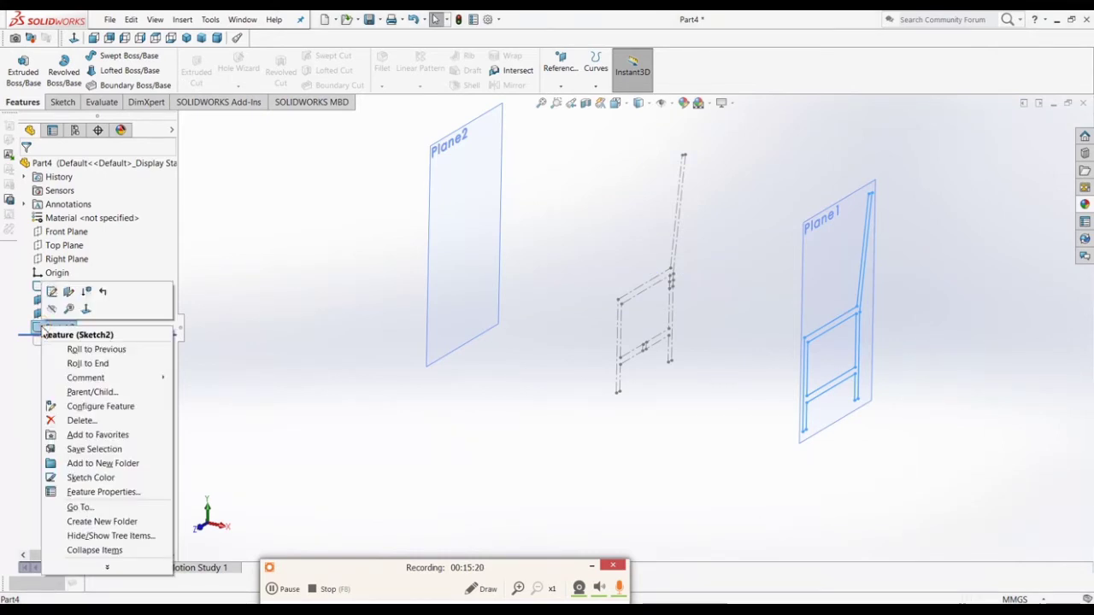
click(202, 322)
click(53, 328)
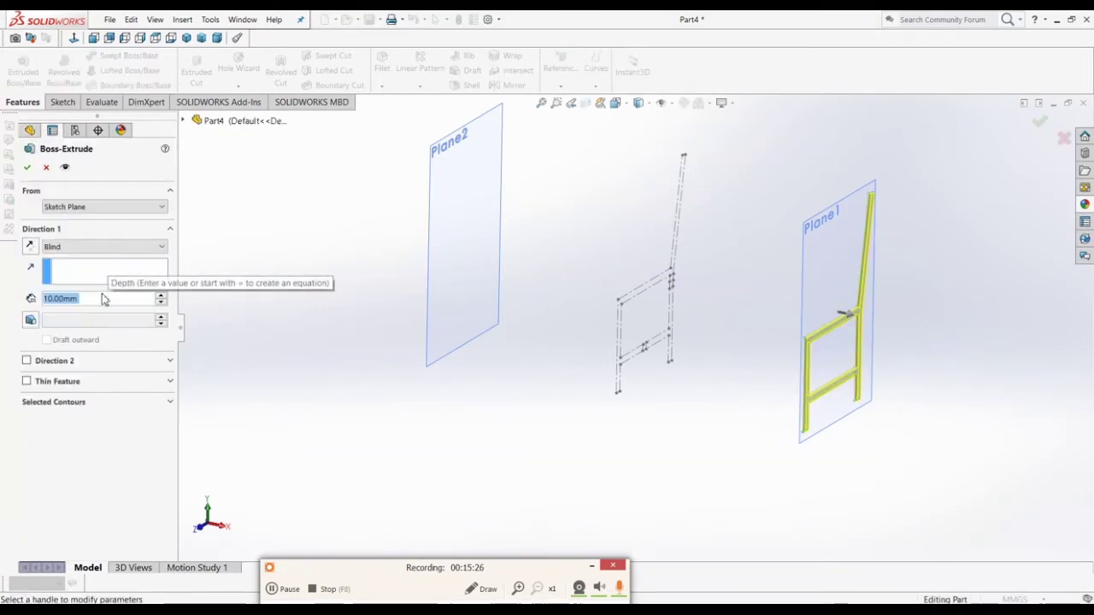
text(25)
key(Return)
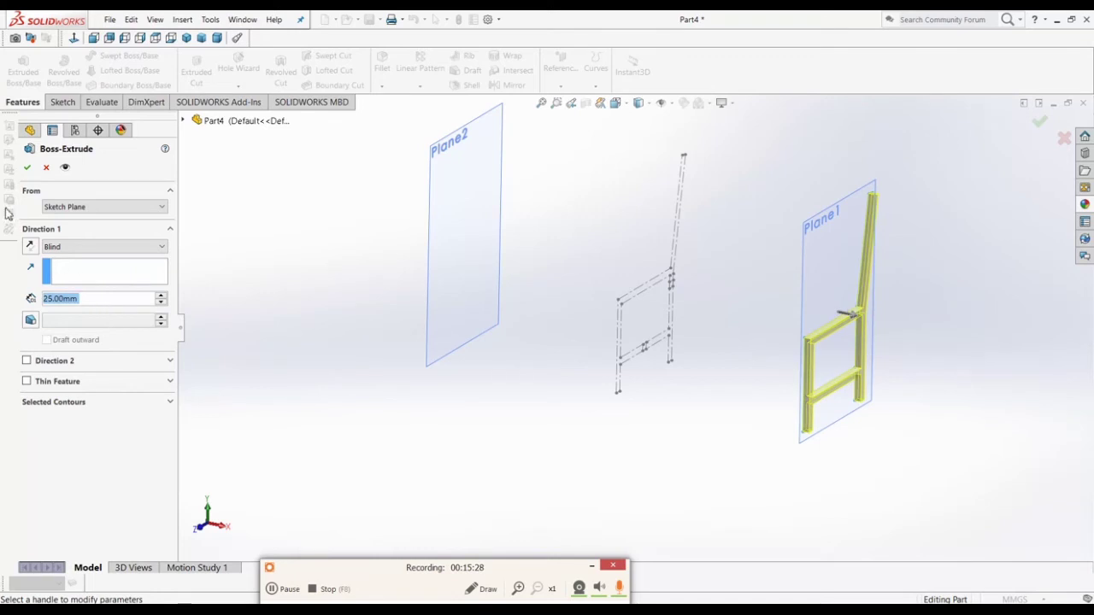
click(26, 169)
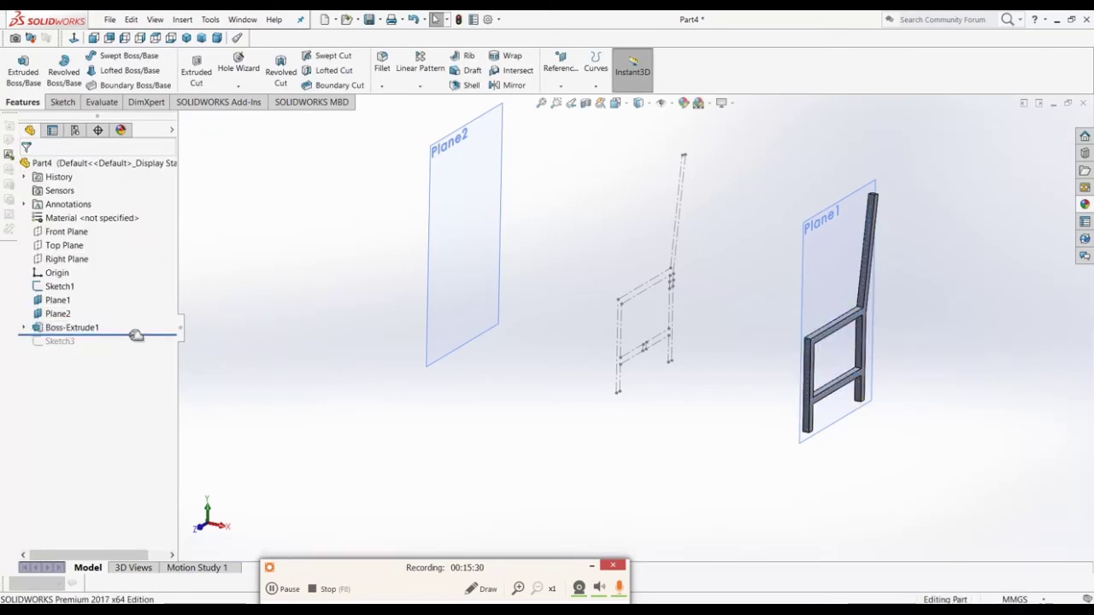
drag(136, 335, 134, 345)
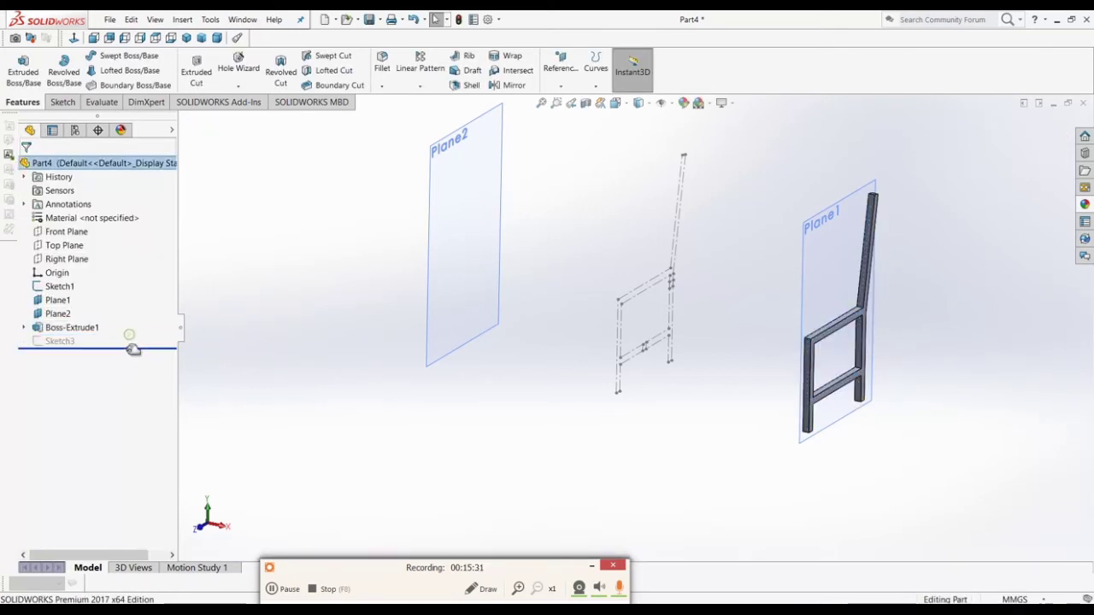
Step: Extrude Sketch3 25 mm with reversed direction on Plane2, then inspect both frames
click(71, 342)
click(23, 71)
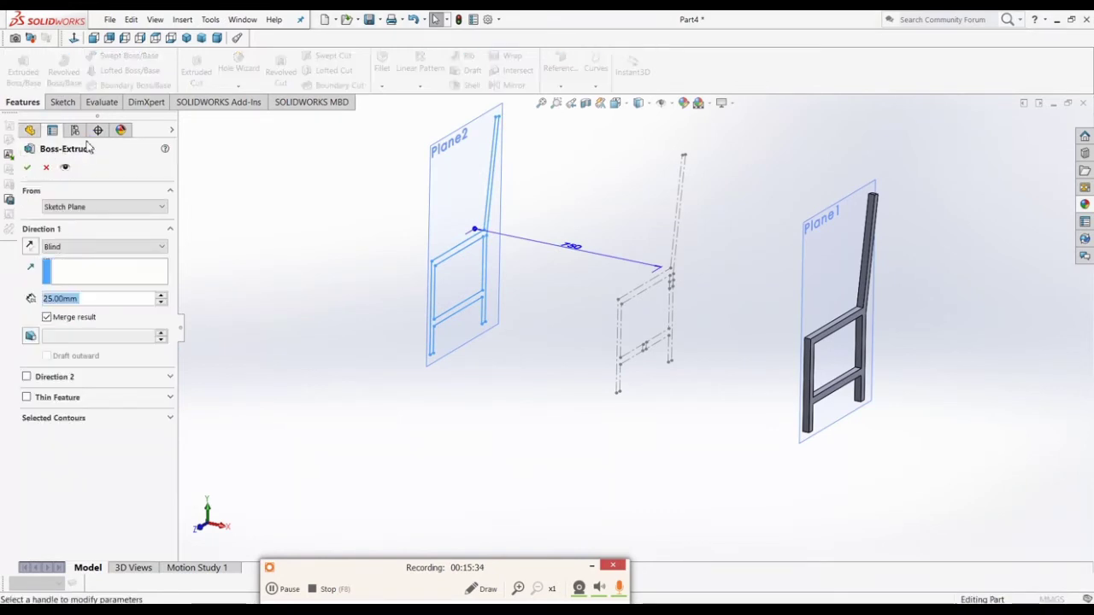
click(29, 247)
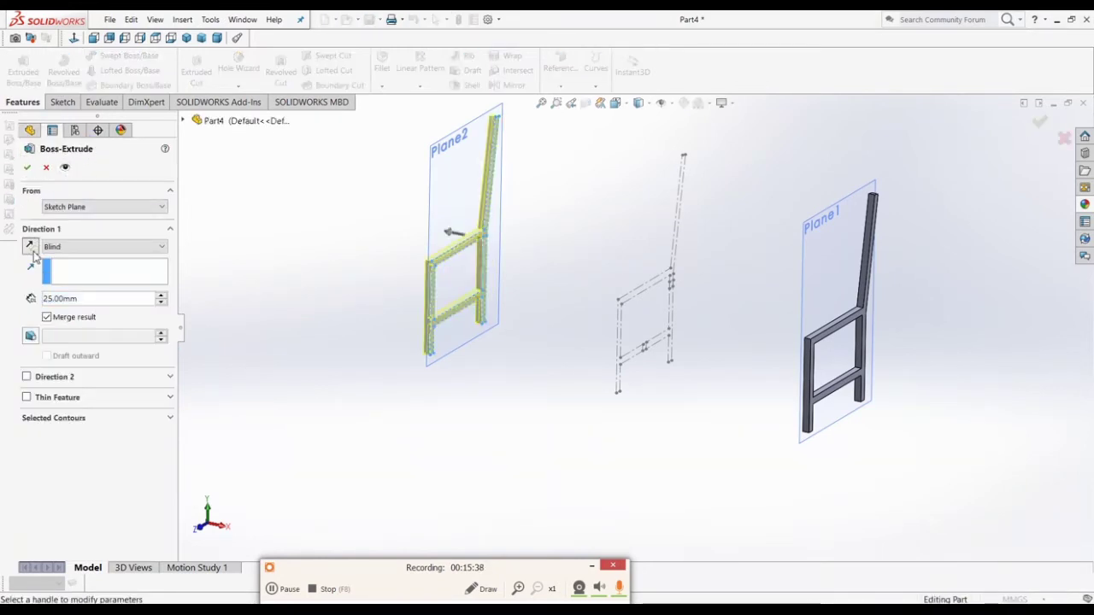
key(Return)
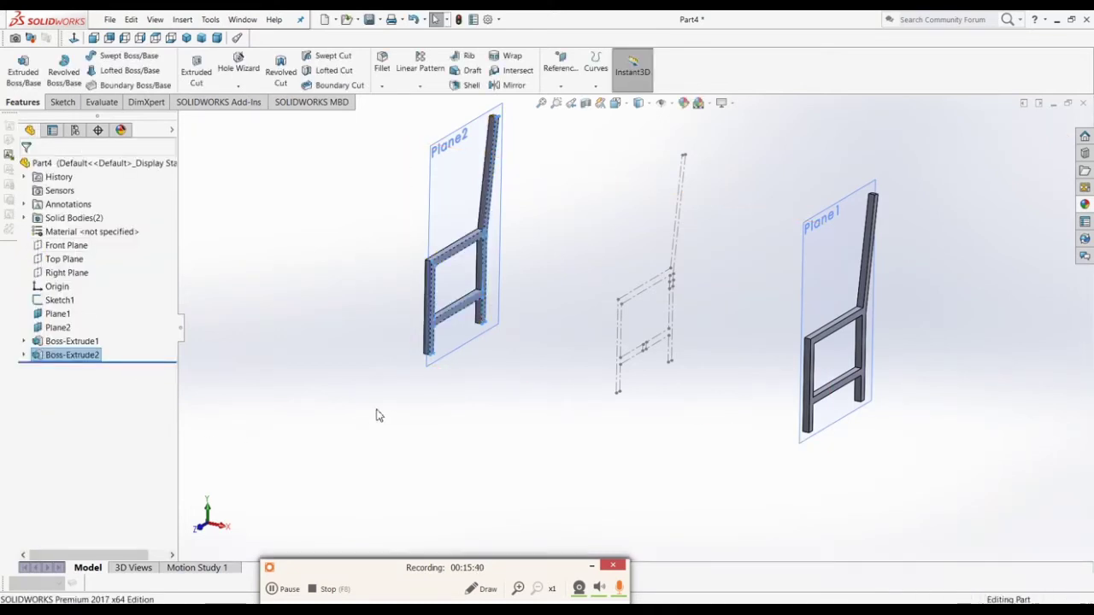
middle_drag(401, 405, 555, 364)
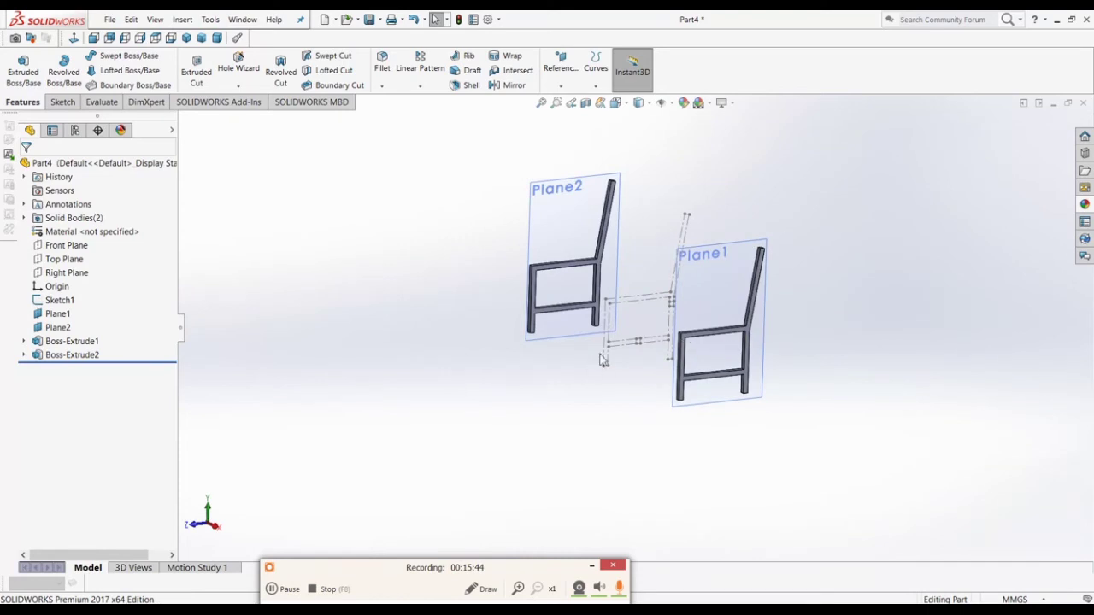
middle_drag(626, 366, 652, 352)
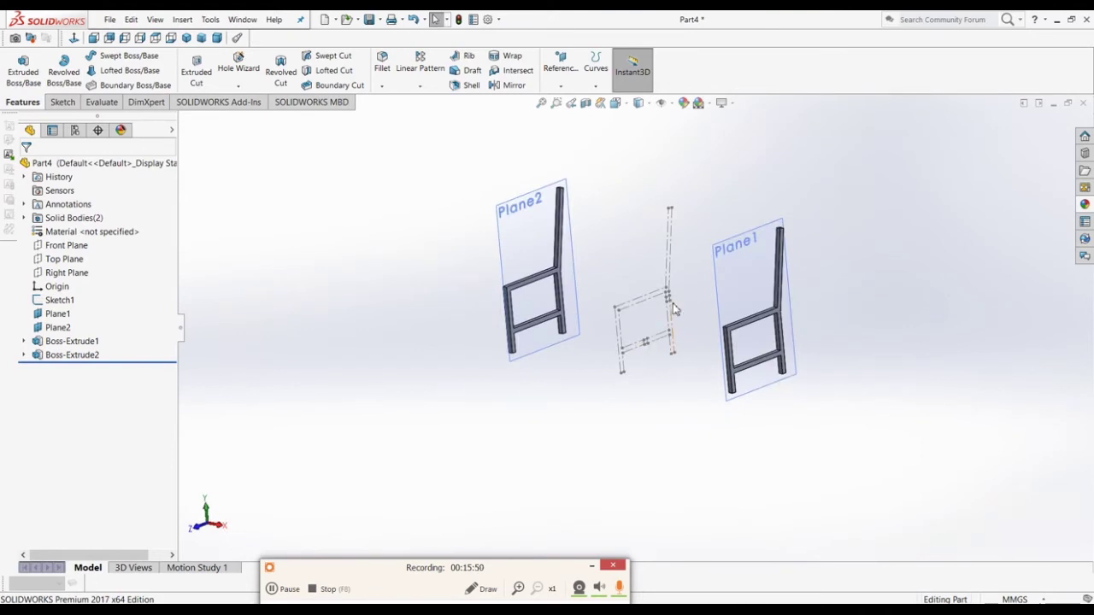
Step: Start a new sketch on the Right Plane
click(66, 273)
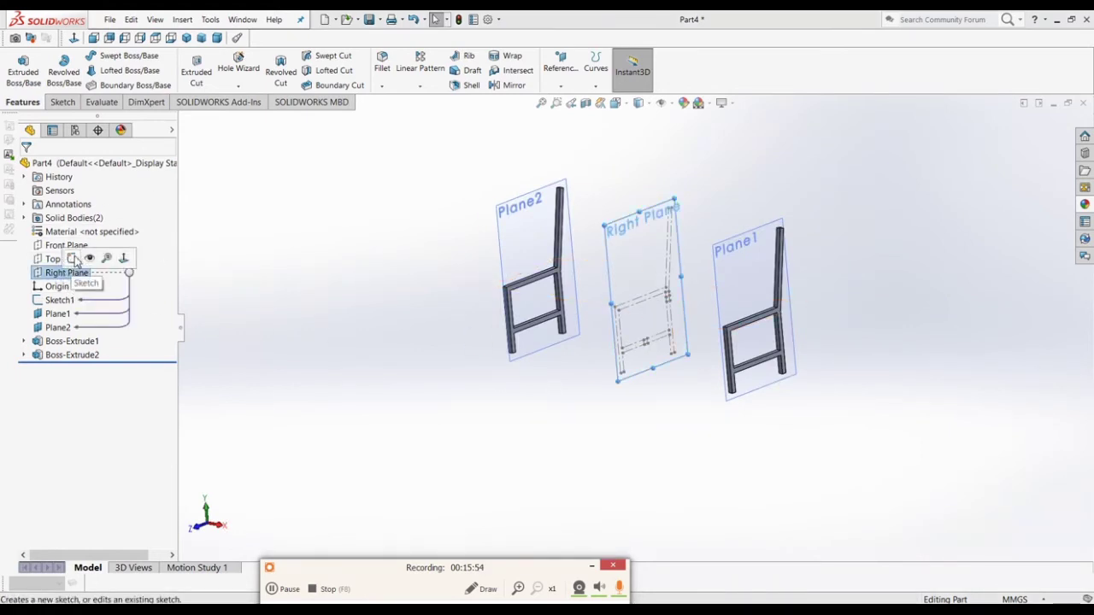
click(74, 259)
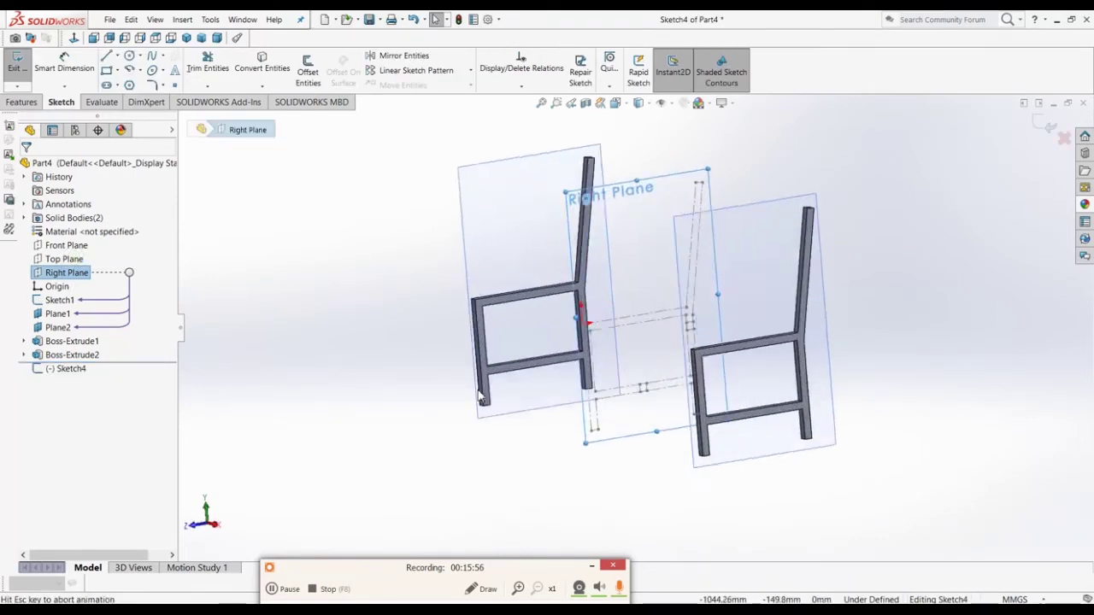
scroll(635, 454, down, 4)
scroll(636, 427, up, 2)
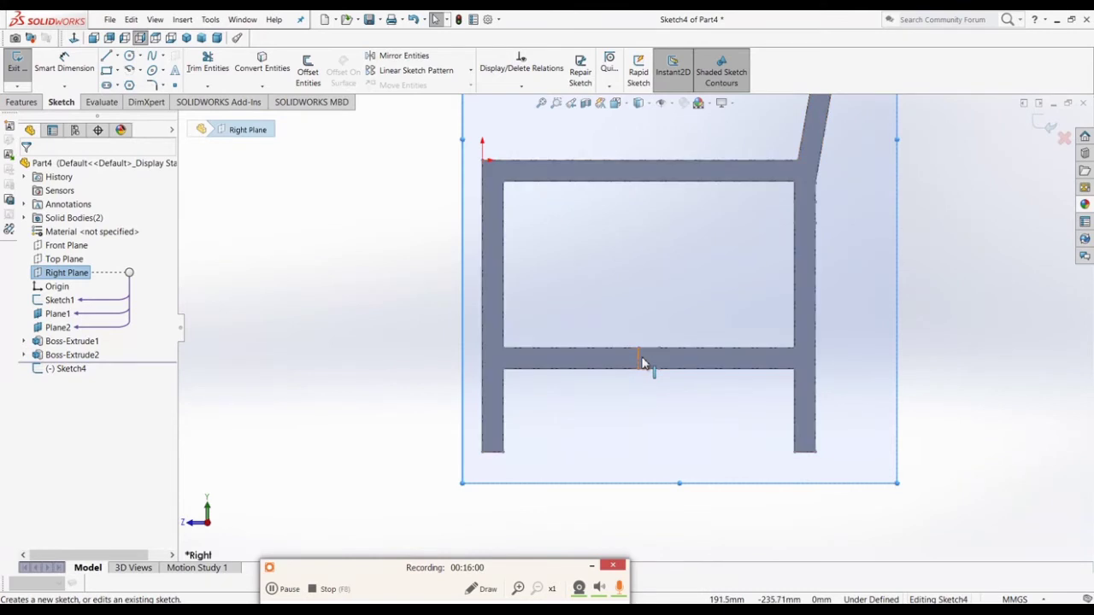
scroll(643, 361, down, 3)
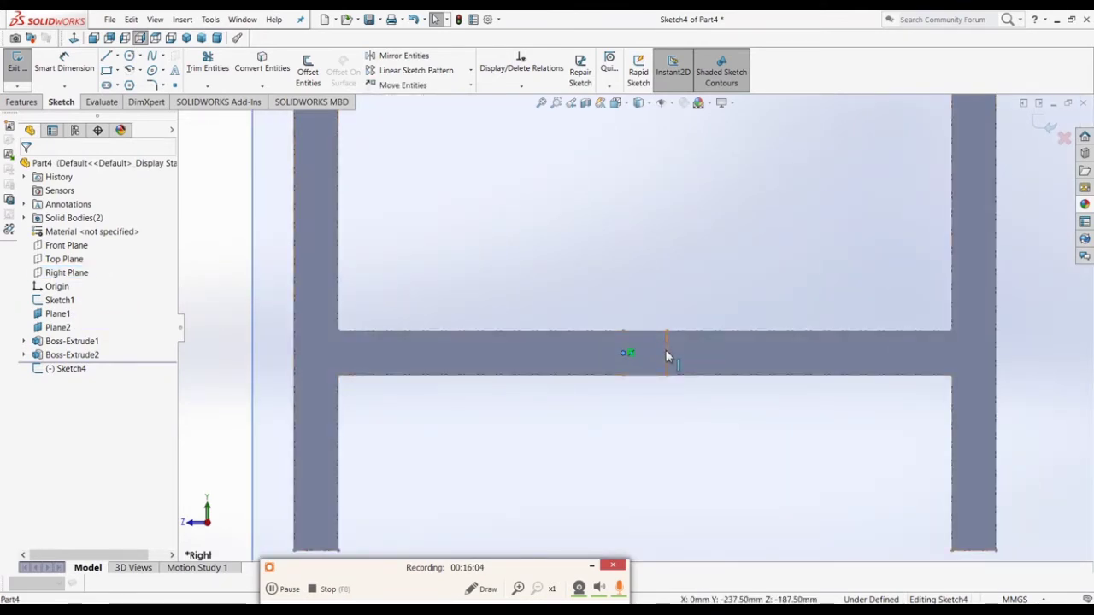
Step: Convert the crossbar's two vertical lines and top edge into the new sketch
ctrl+click(668, 358)
scroll(667, 360, down, 4)
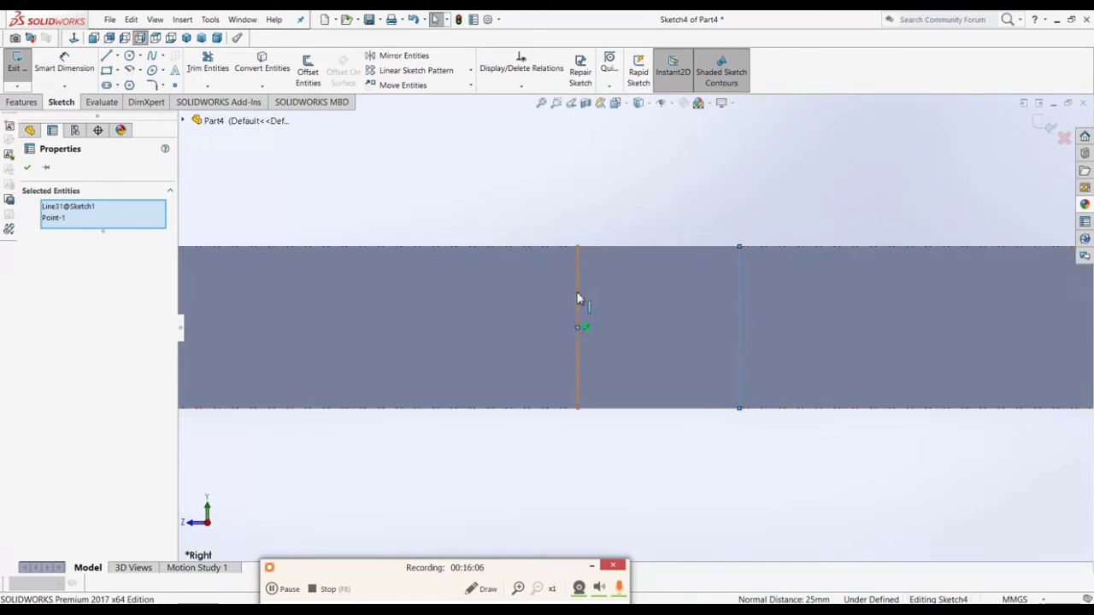
ctrl+click(578, 298)
click(625, 433)
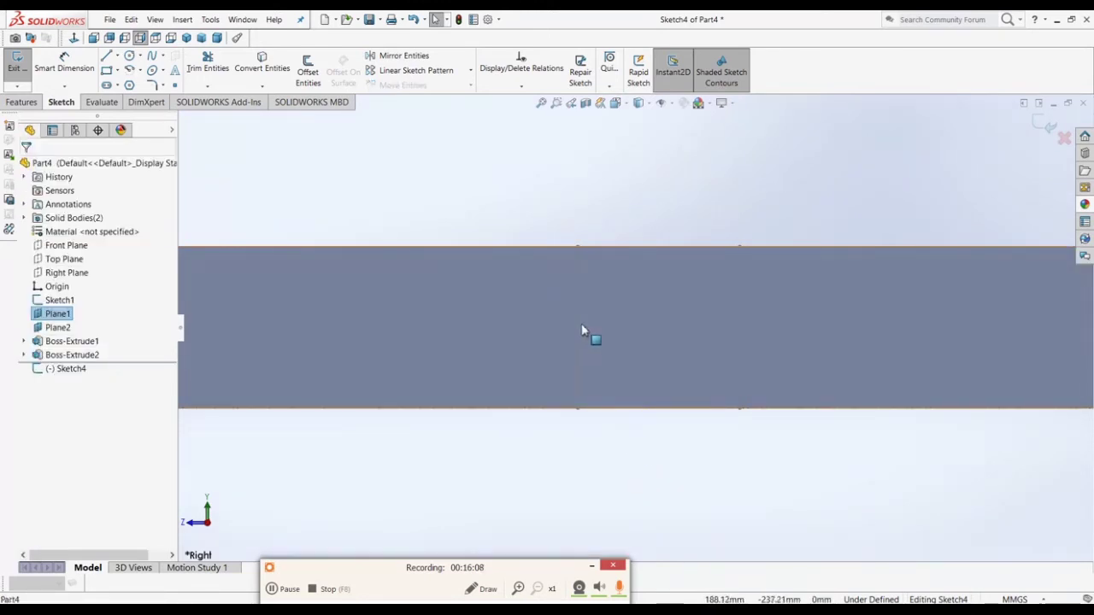
click(579, 318)
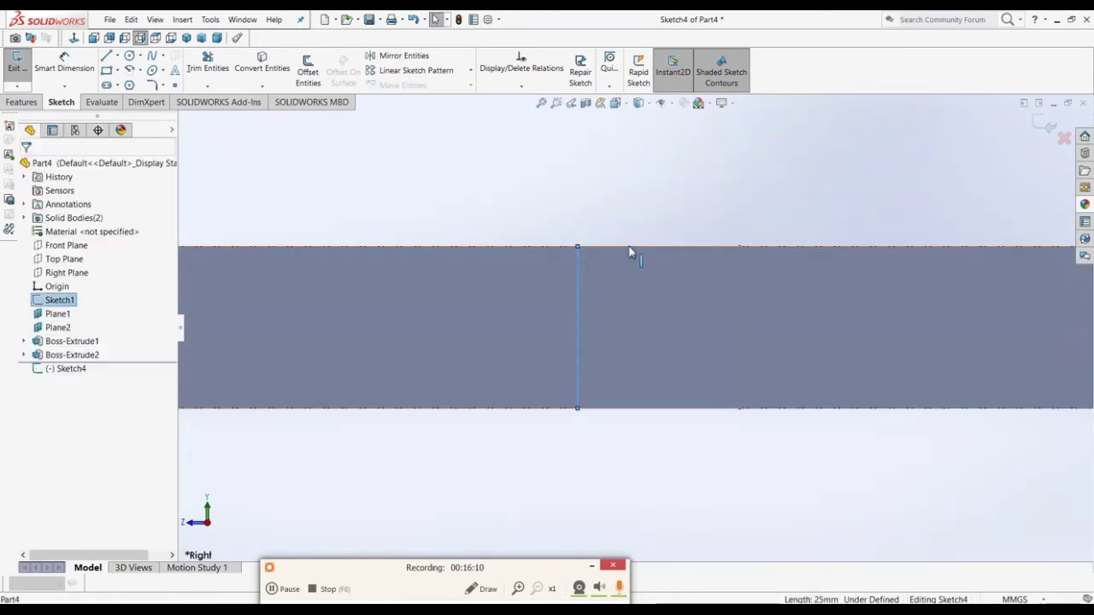
ctrl+click(629, 248)
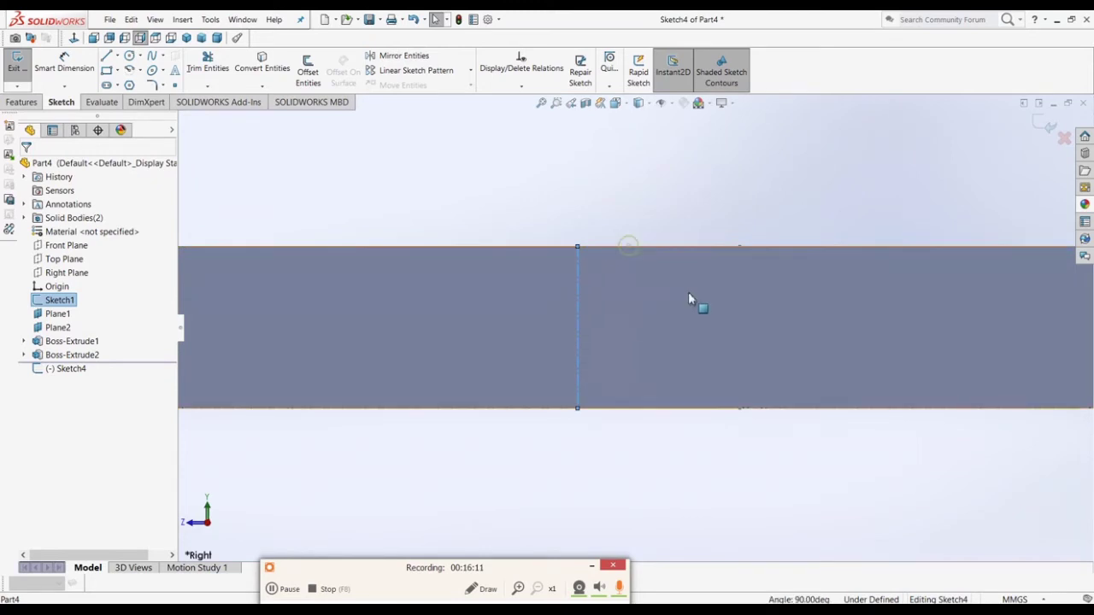
ctrl+click(737, 290)
scroll(723, 338, up, 2)
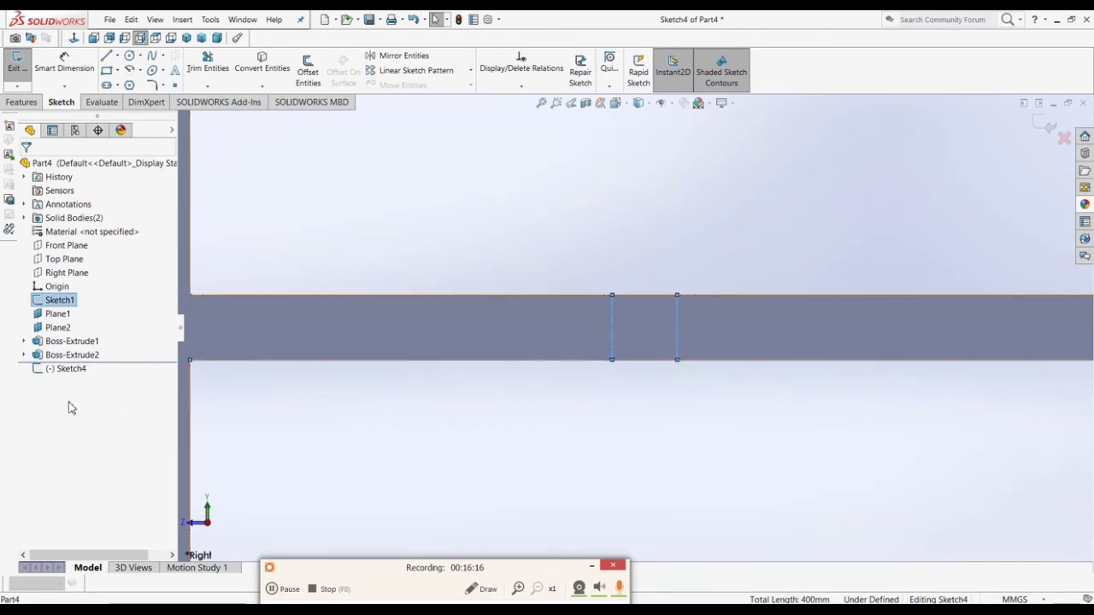
click(262, 62)
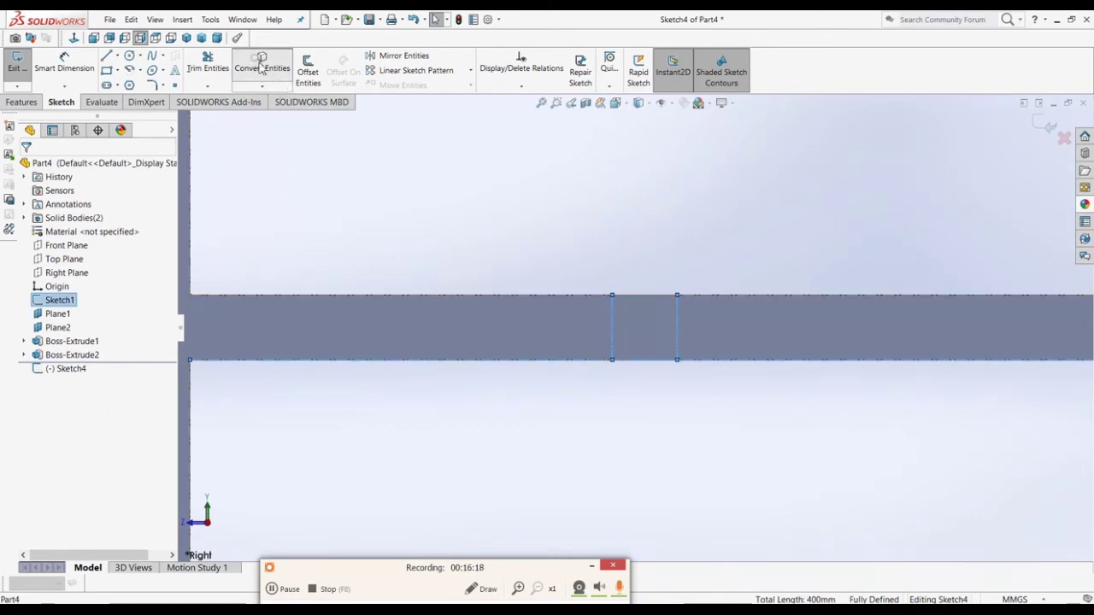
Step: Orbit to an angled view of both frames and inspect the converted top line
scroll(554, 330, up, 2)
middle_drag(553, 332, 568, 345)
scroll(567, 346, up, 5)
scroll(555, 376, down, 10)
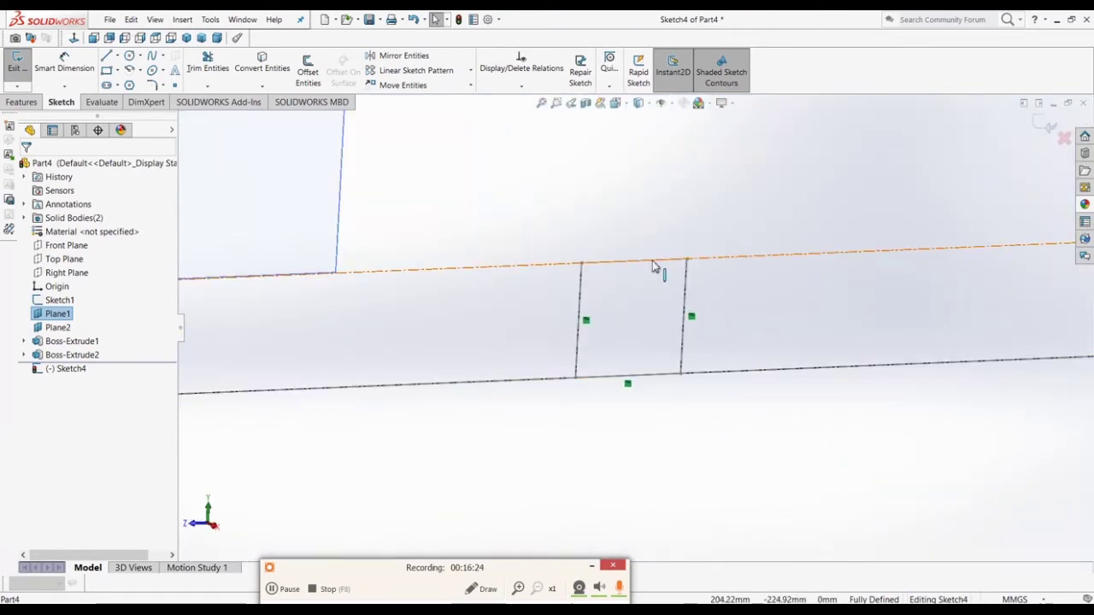
click(654, 261)
scroll(652, 266, up, 4)
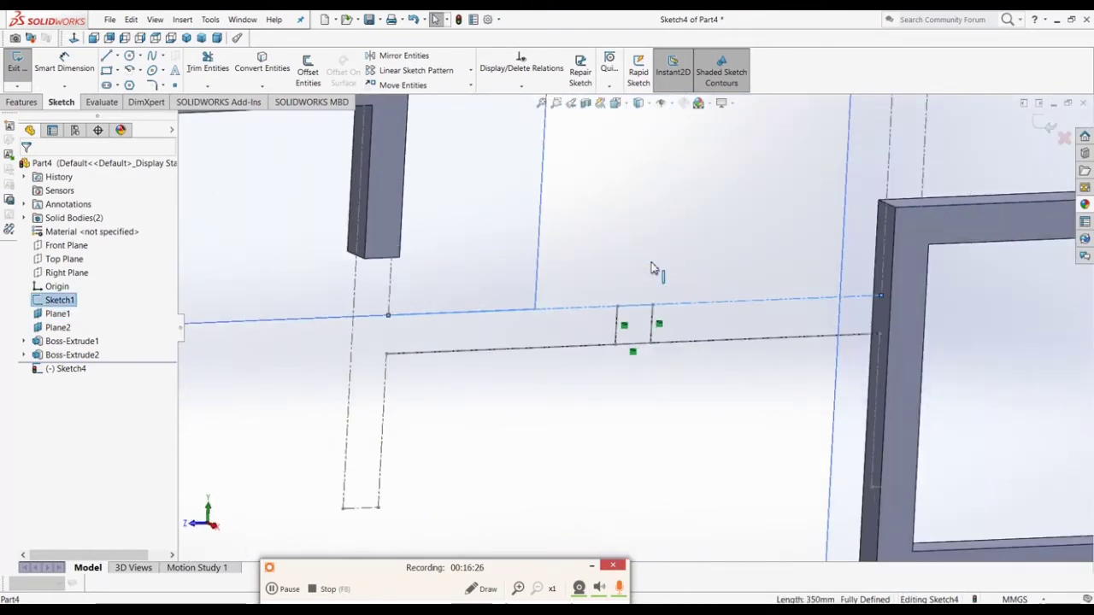
click(664, 288)
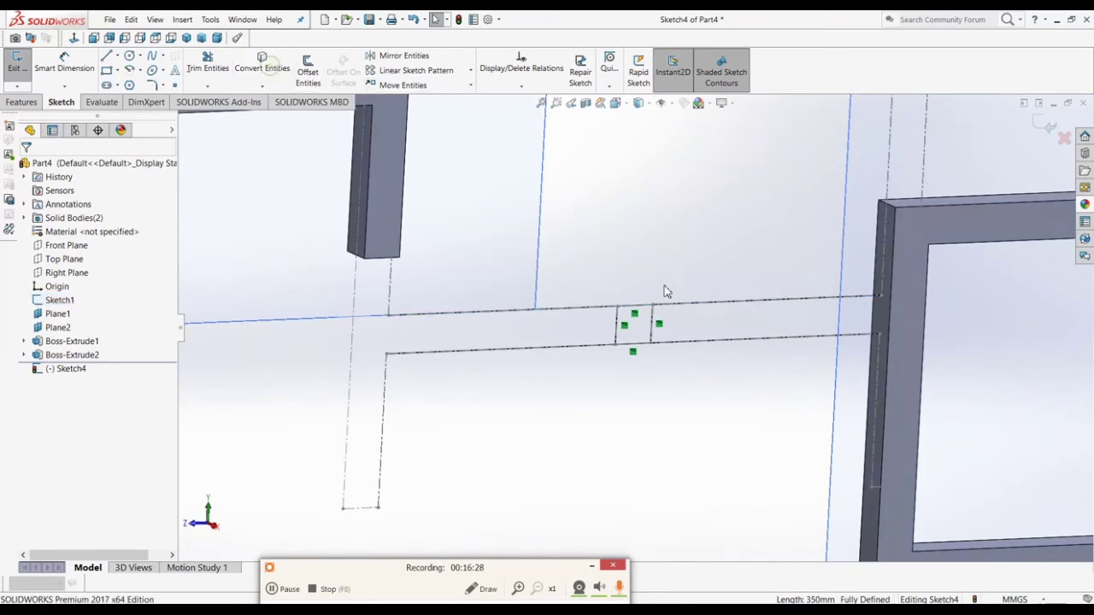
scroll(661, 296, up, 3)
scroll(660, 378, down, 6)
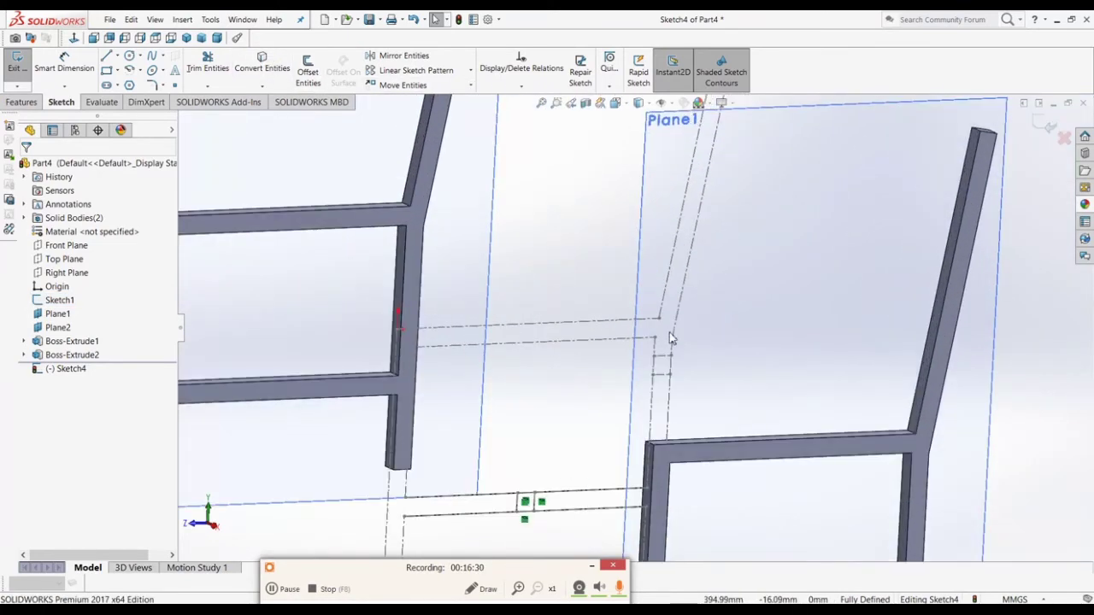
scroll(660, 378, down, 2)
Step: Convert the tube outline's top, left, lower and right edges into Sketch4
click(649, 337)
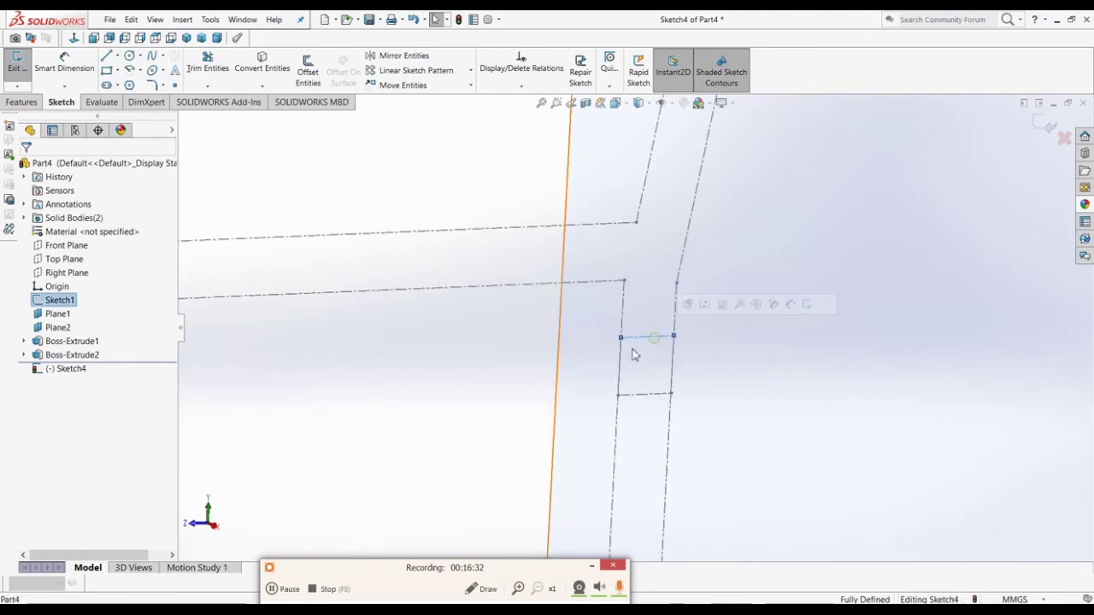
ctrl+click(623, 362)
ctrl+click(630, 397)
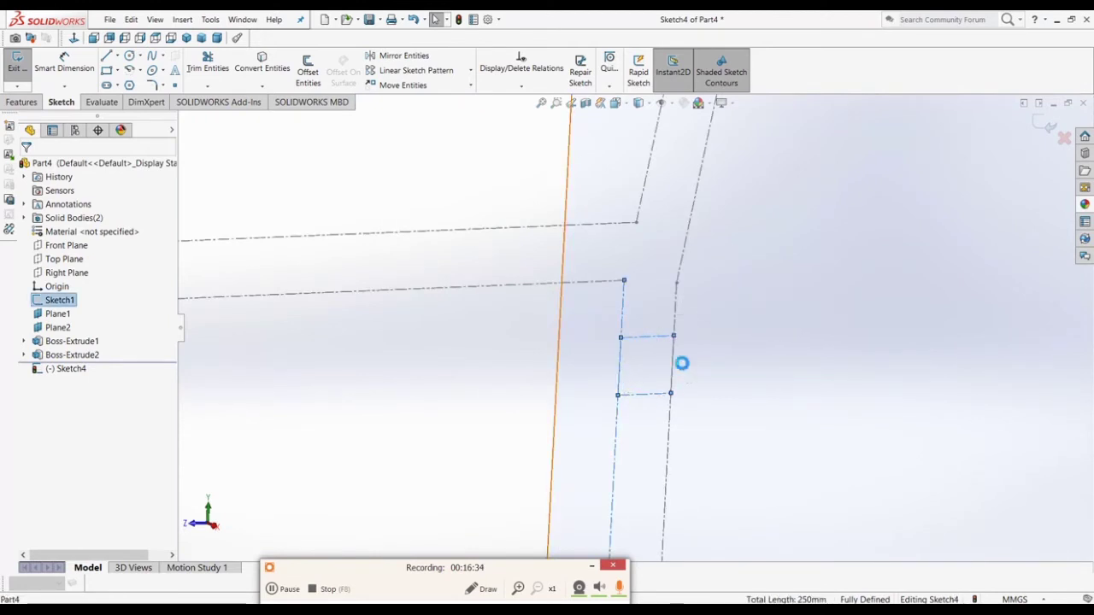
ctrl+click(675, 371)
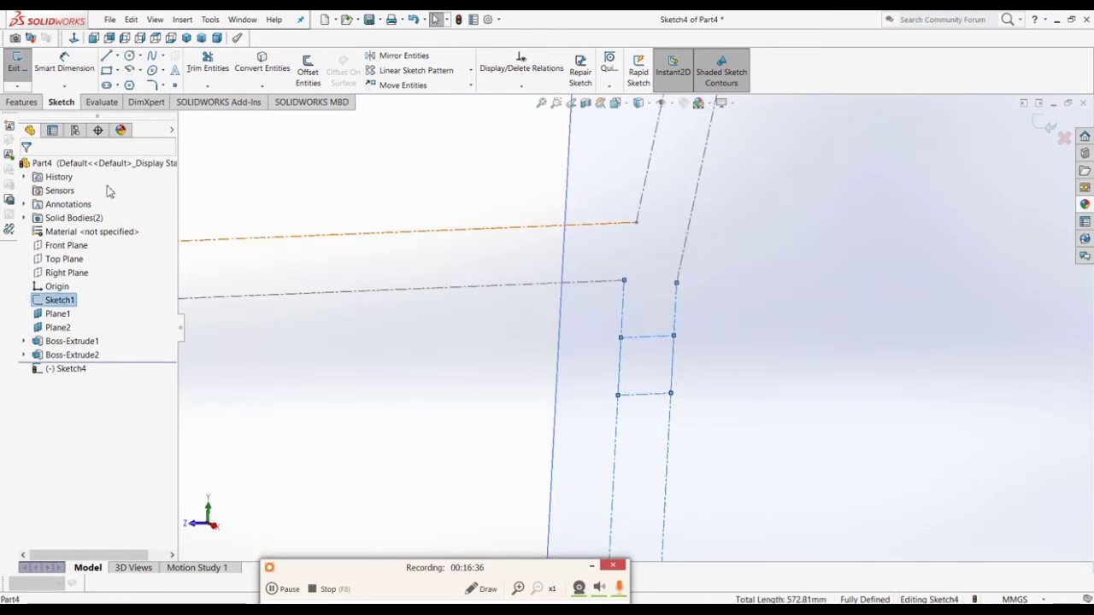
click(275, 75)
click(741, 359)
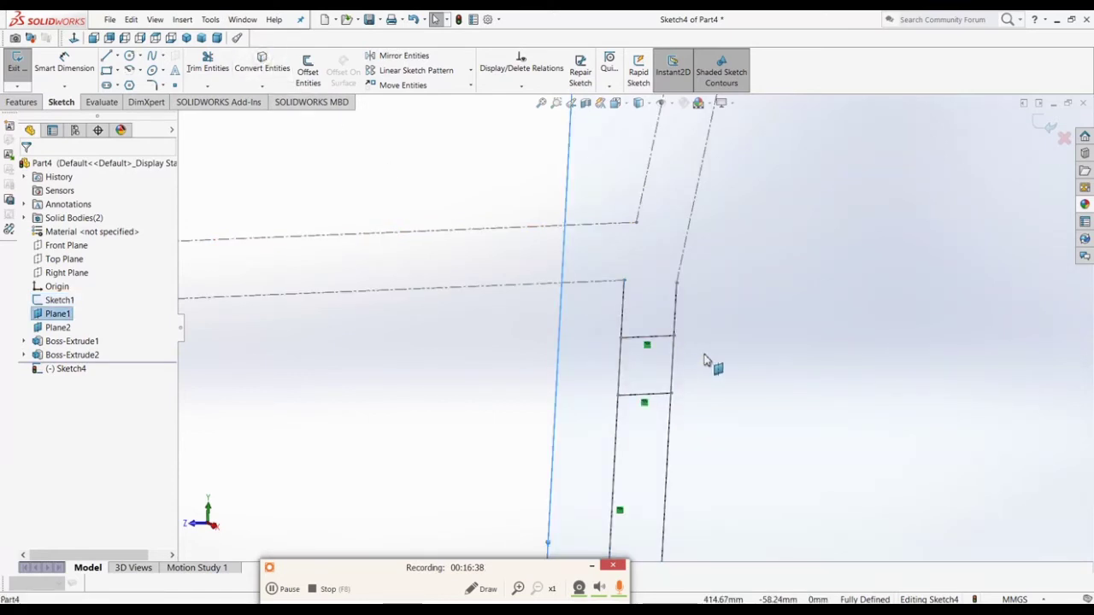
Step: Hide the original profile Sketch1
scroll(708, 357, up, 8)
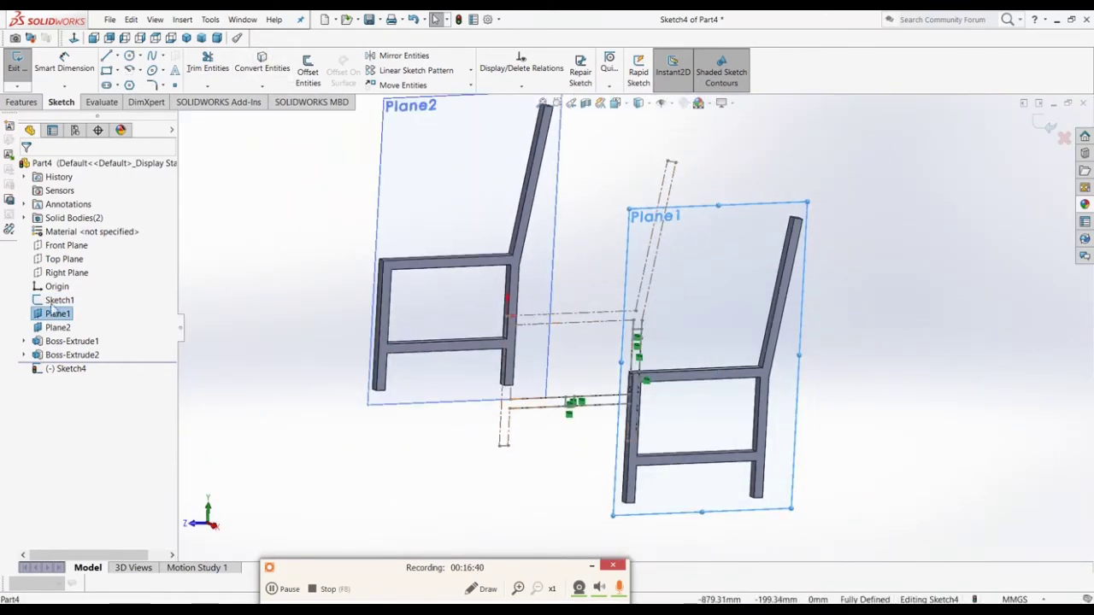
right_click(59, 300)
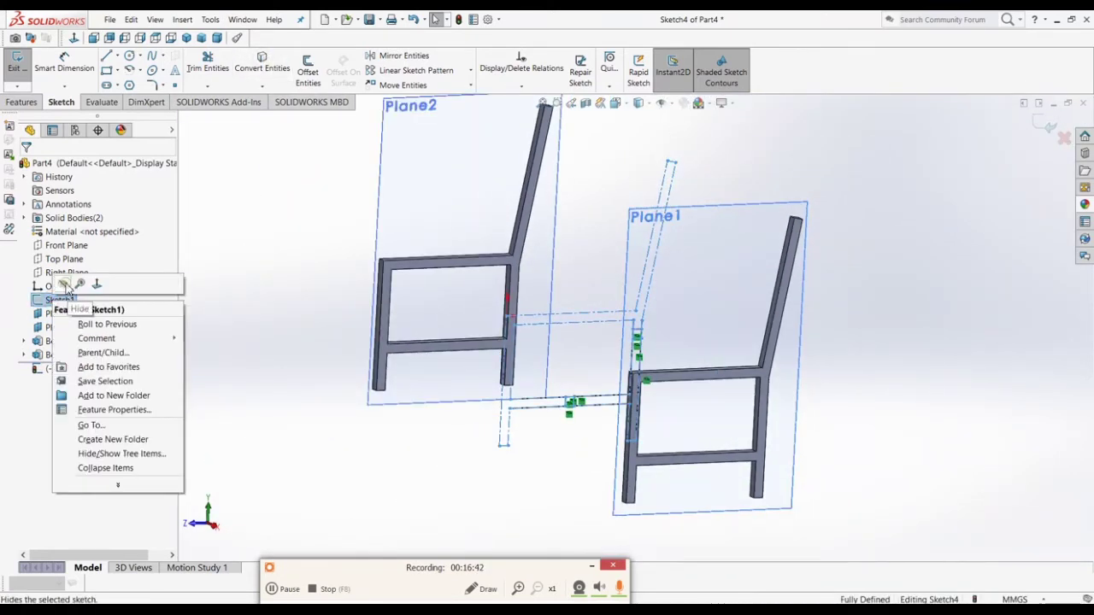
click(65, 286)
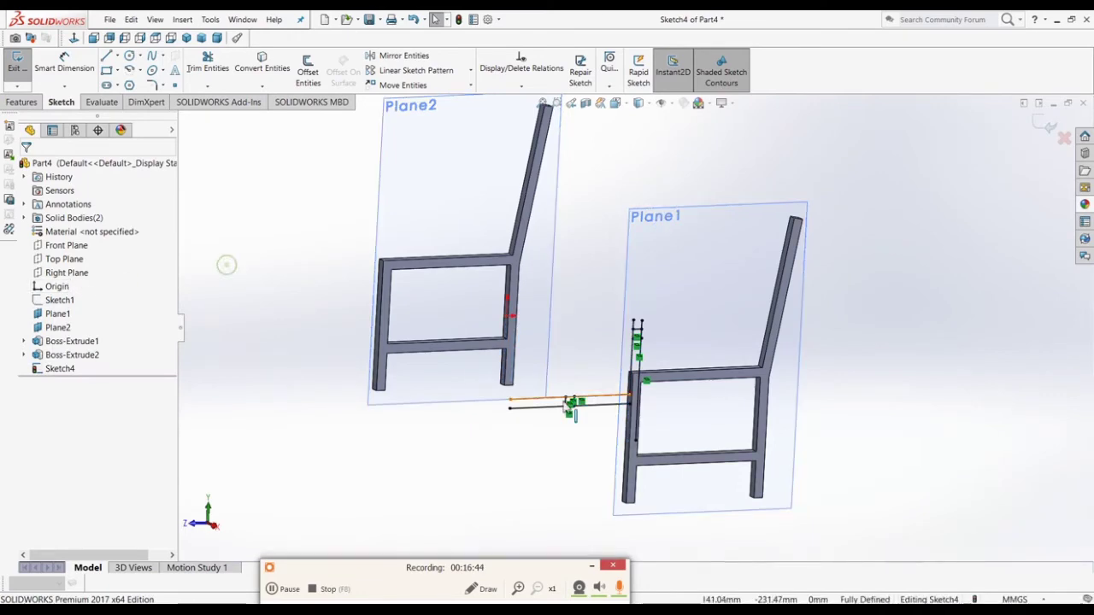
scroll(570, 420, down, 5)
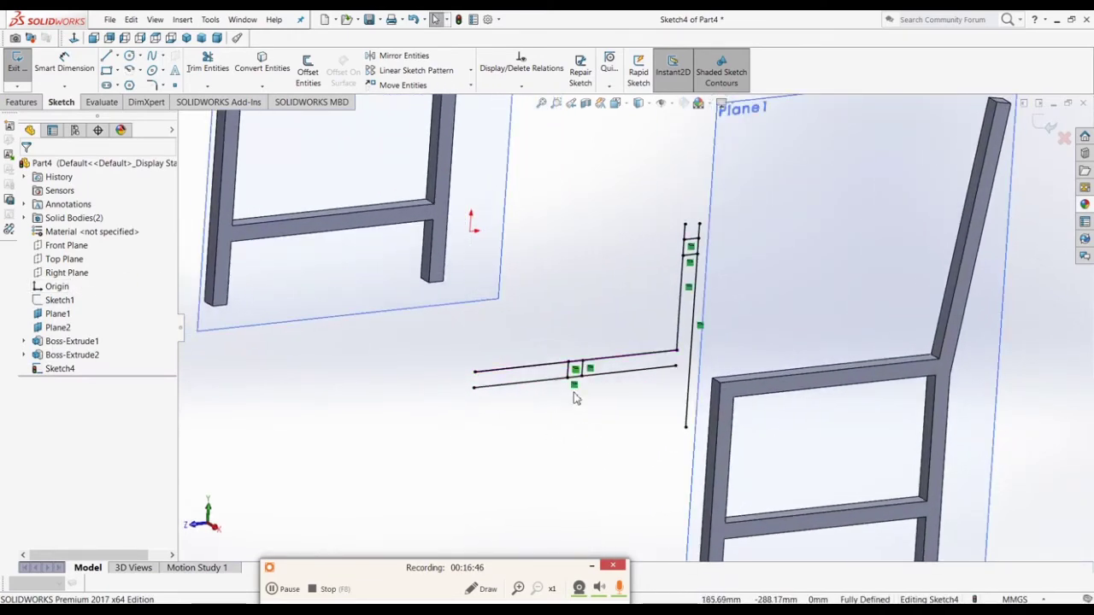
scroll(579, 387, down, 8)
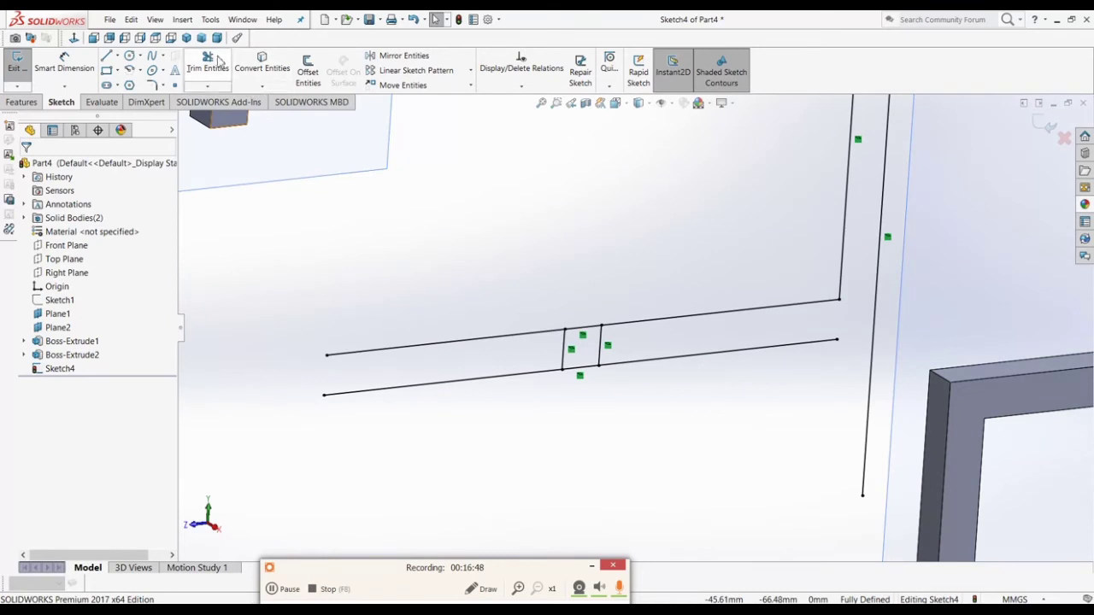
Step: Power-trim the long lines, slanted lines and stubs, leaving two small squares
click(208, 62)
drag(540, 286, 509, 425)
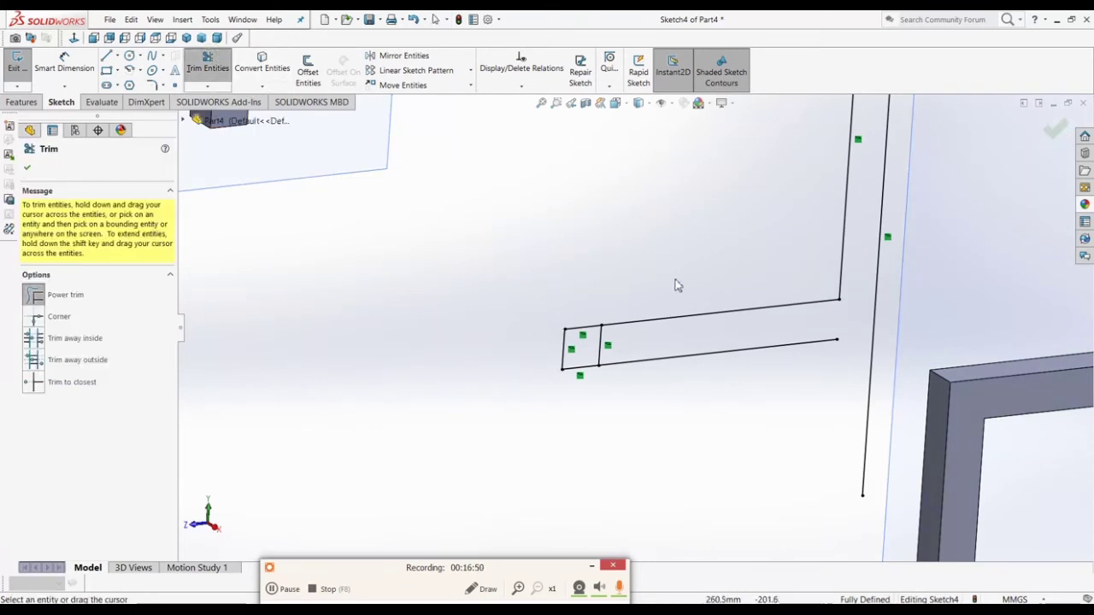
drag(675, 278, 649, 404)
scroll(893, 274, up, 4)
drag(895, 278, 675, 259)
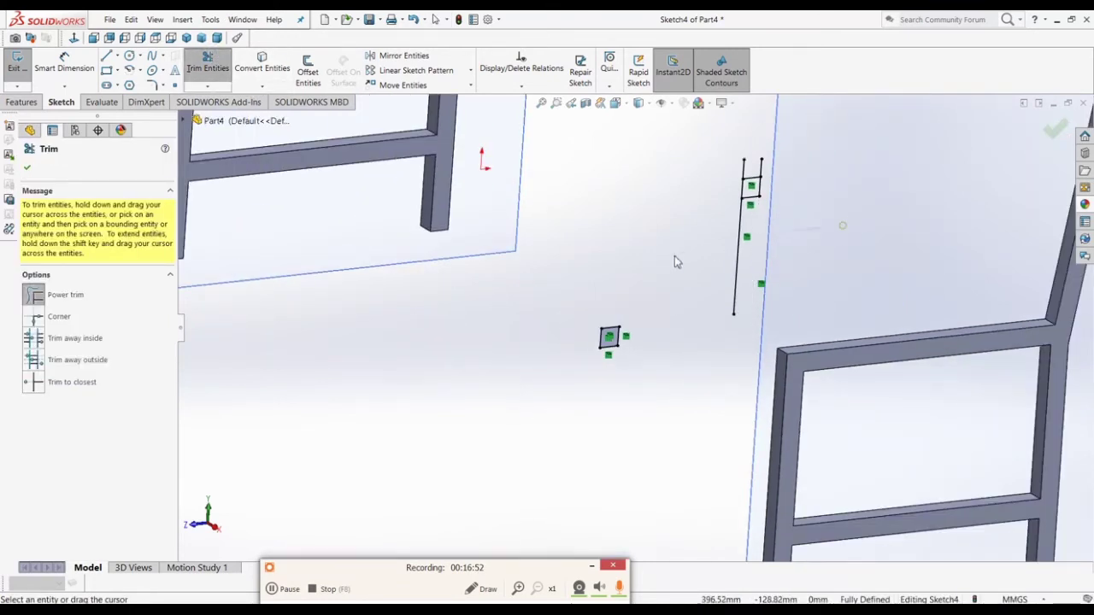
scroll(774, 173, down, 4)
drag(774, 173, 573, 243)
scroll(593, 271, up, 5)
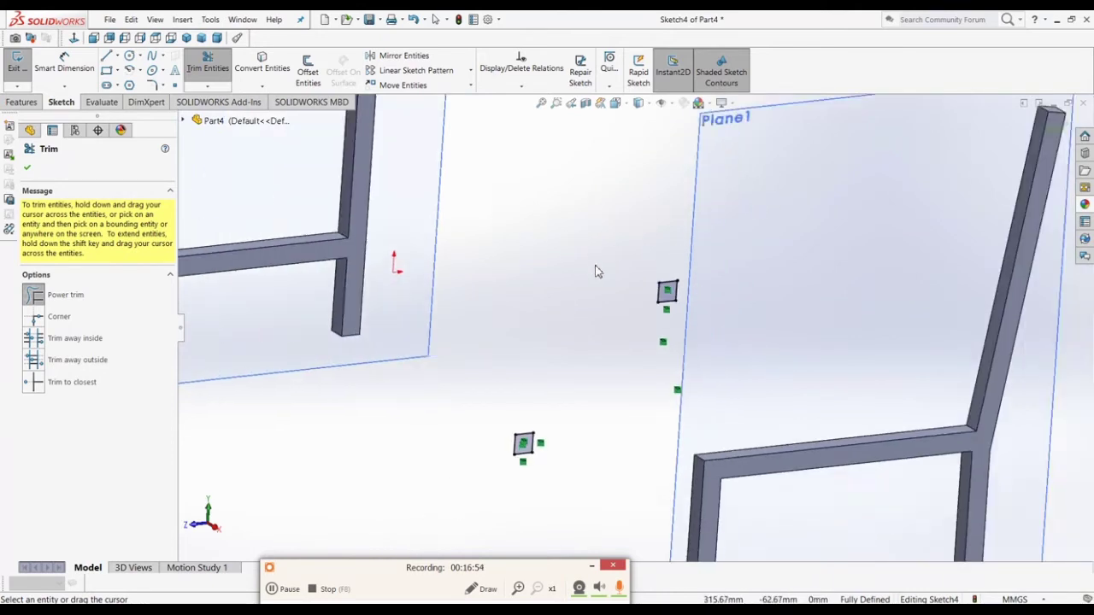
click(1053, 129)
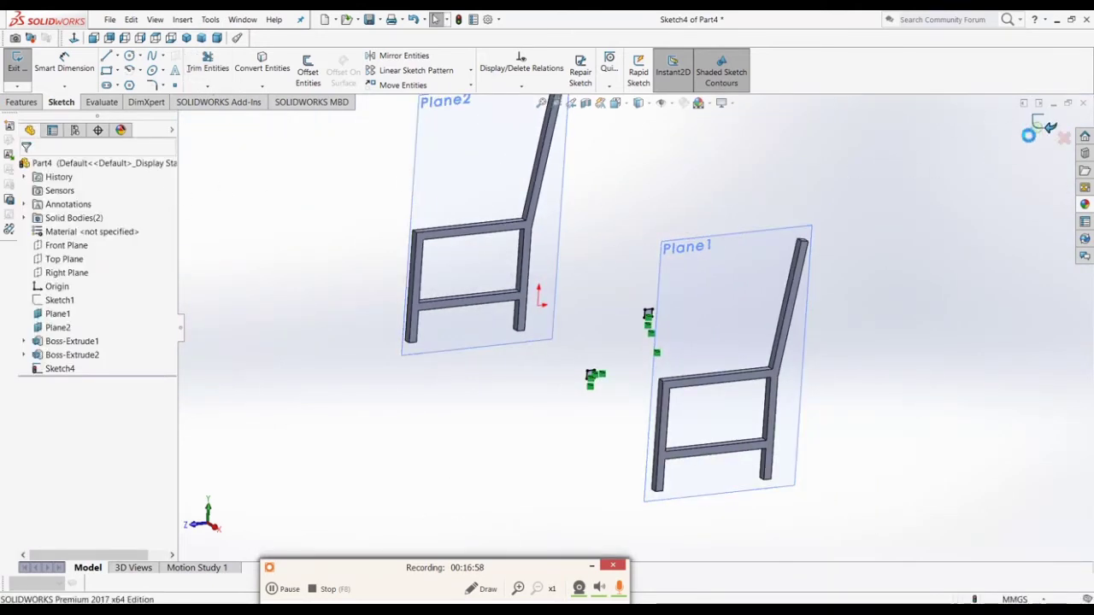
Step: Exit Sketch4 keeping the two square outlines
click(1048, 128)
mouse_move(548, 384)
middle_down()
mouse_move(535, 376)
mouse_move(571, 399)
middle_up()
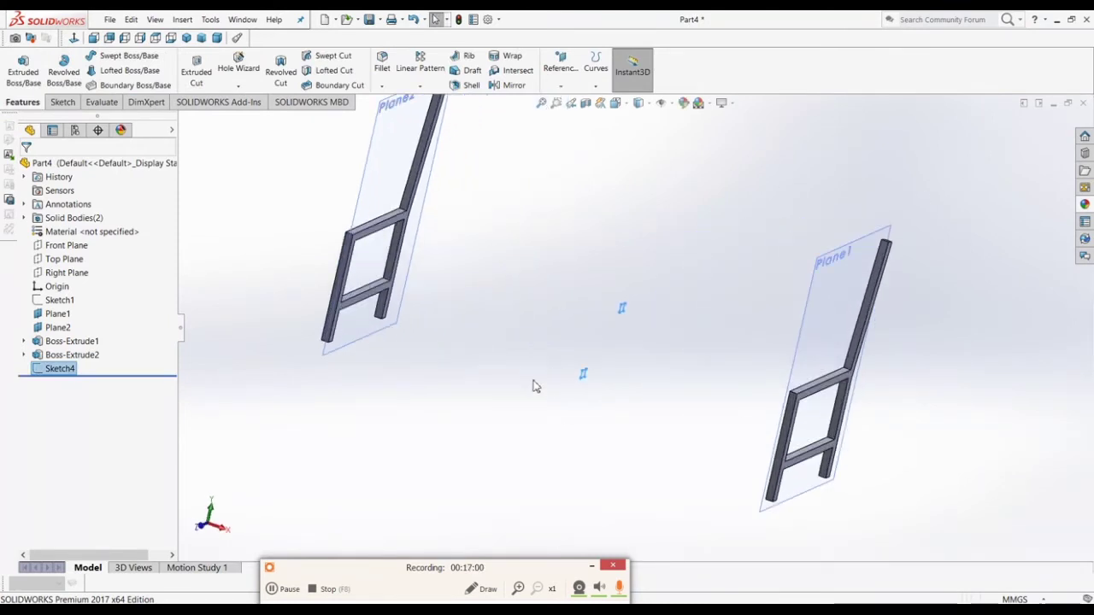
click(23, 69)
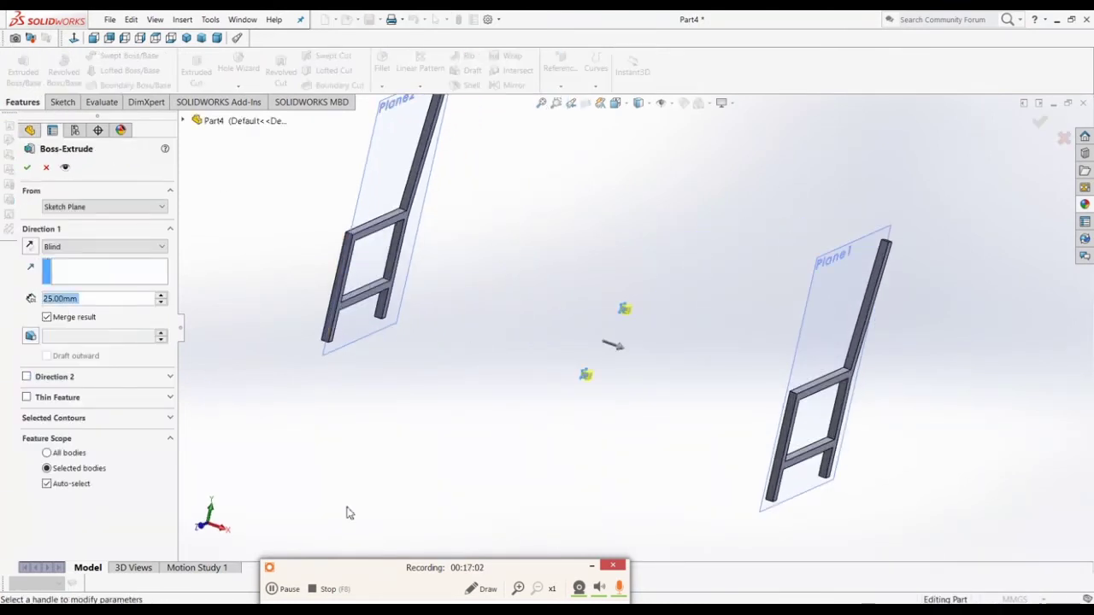
Step: Extrude the squares Up To Surface: Plane1 in Direction 1, Plane2 in Direction 2
click(76, 250)
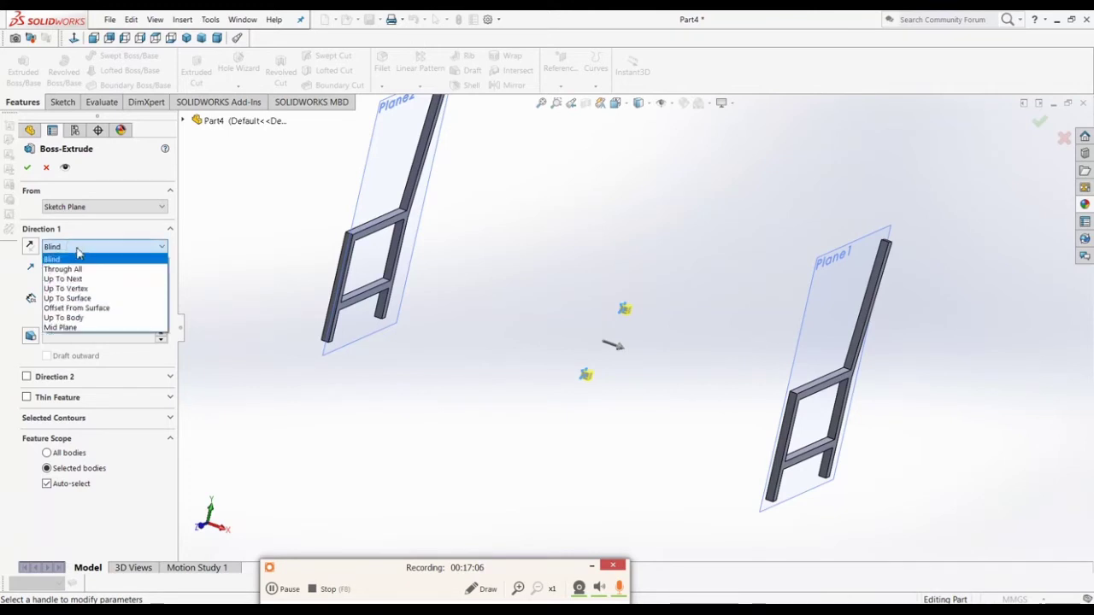
click(83, 299)
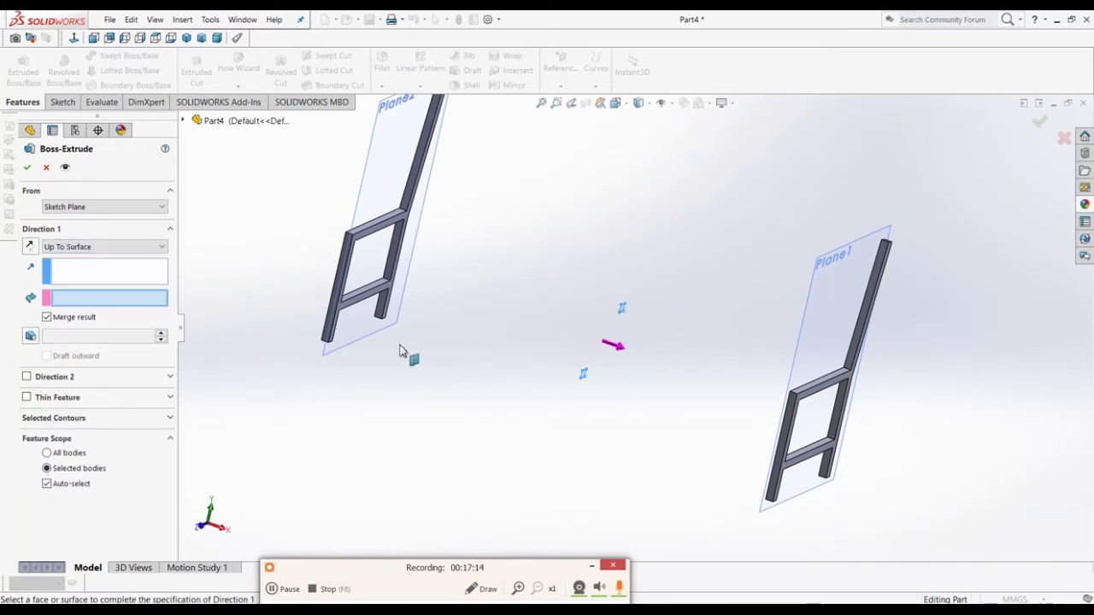
click(823, 329)
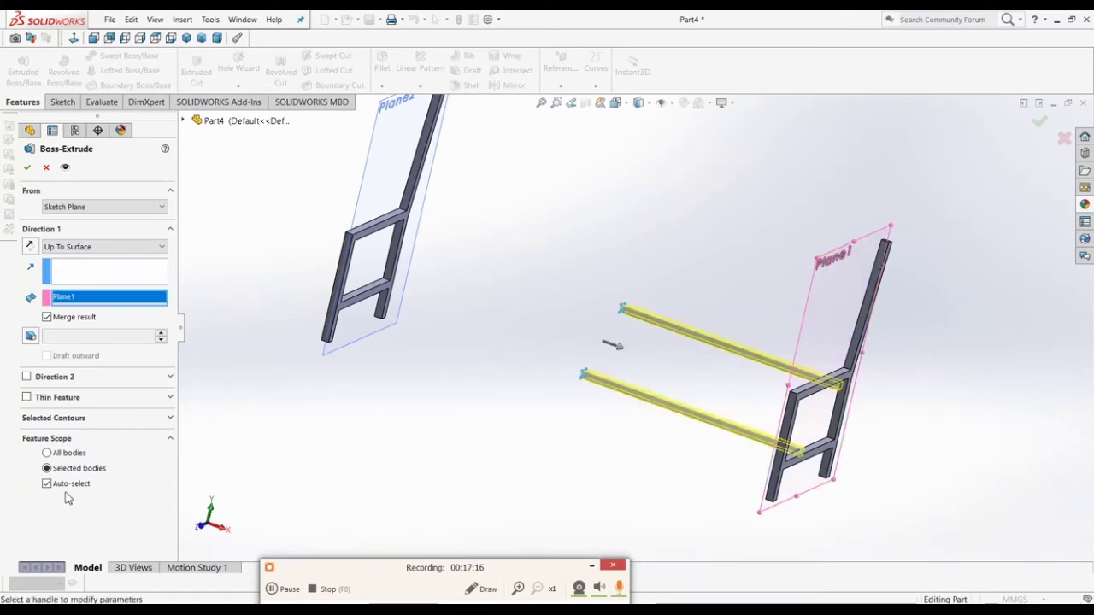
click(27, 377)
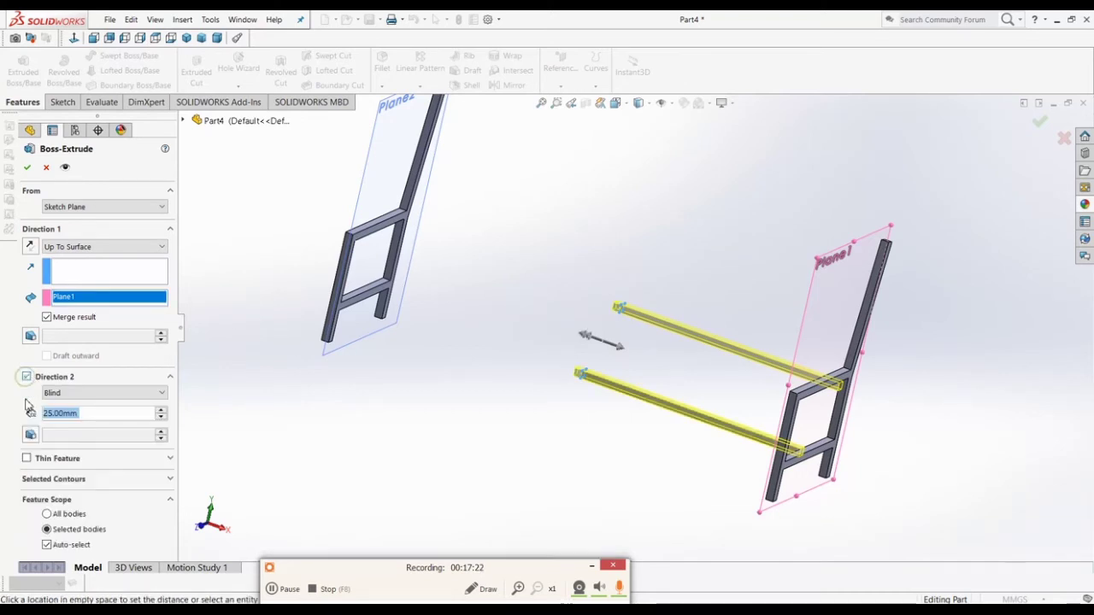
click(73, 394)
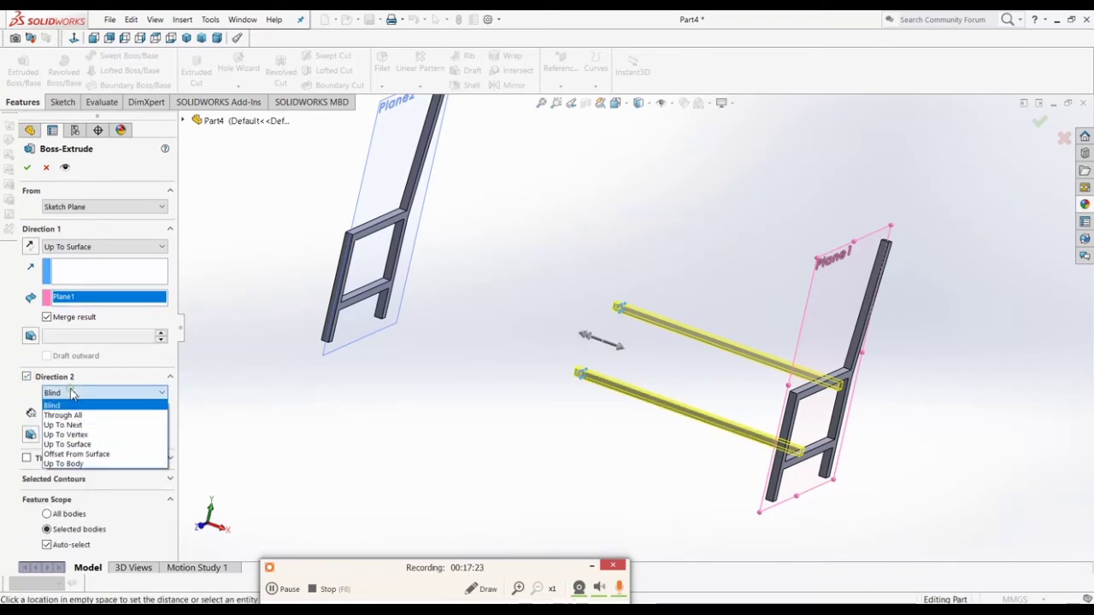
click(66, 445)
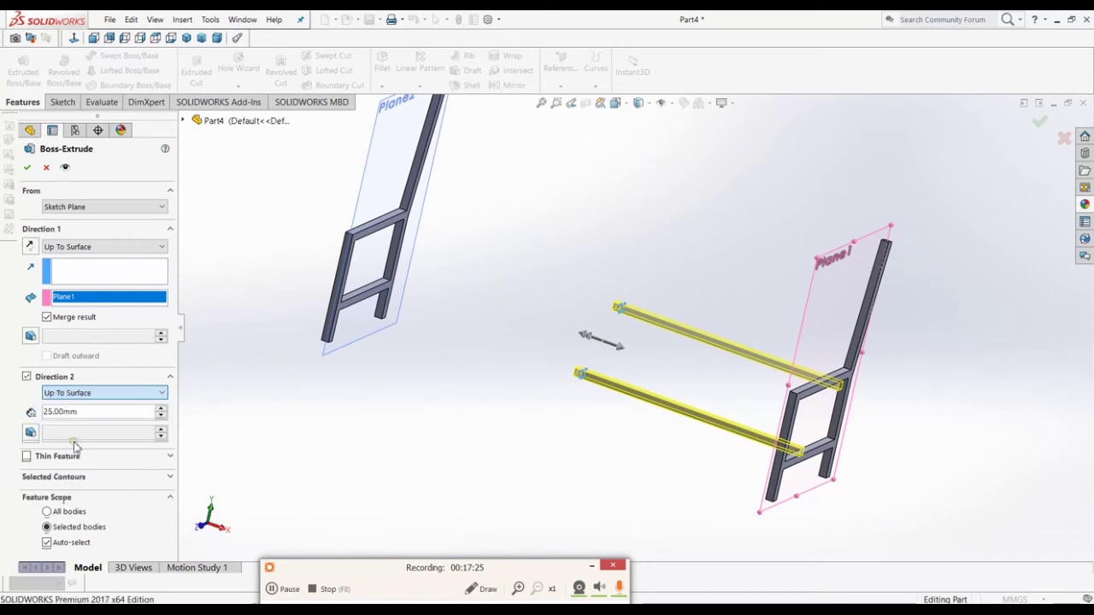
click(372, 209)
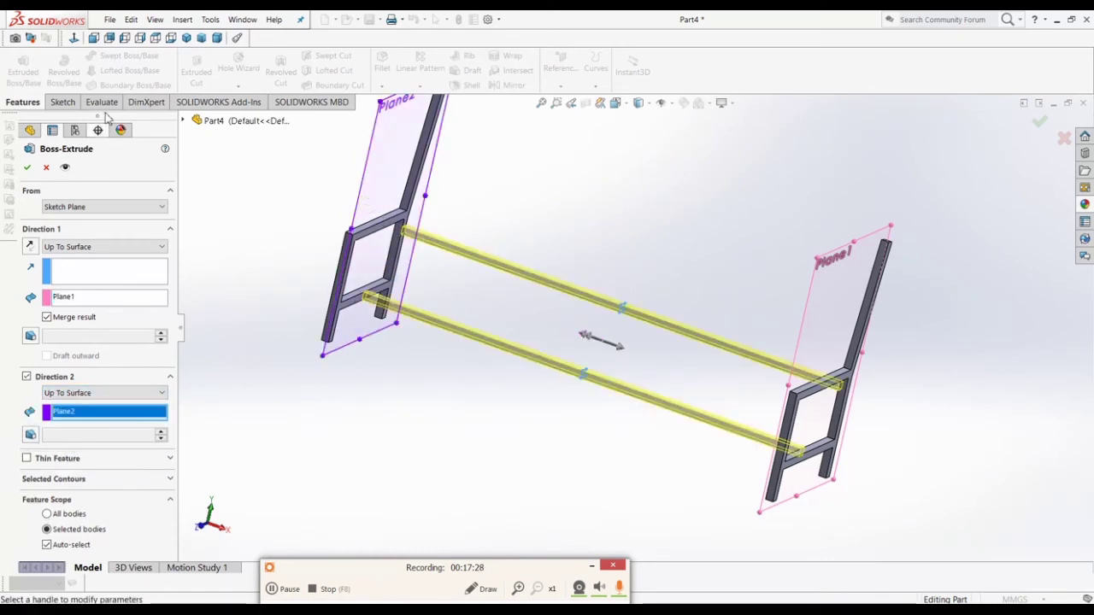
click(28, 170)
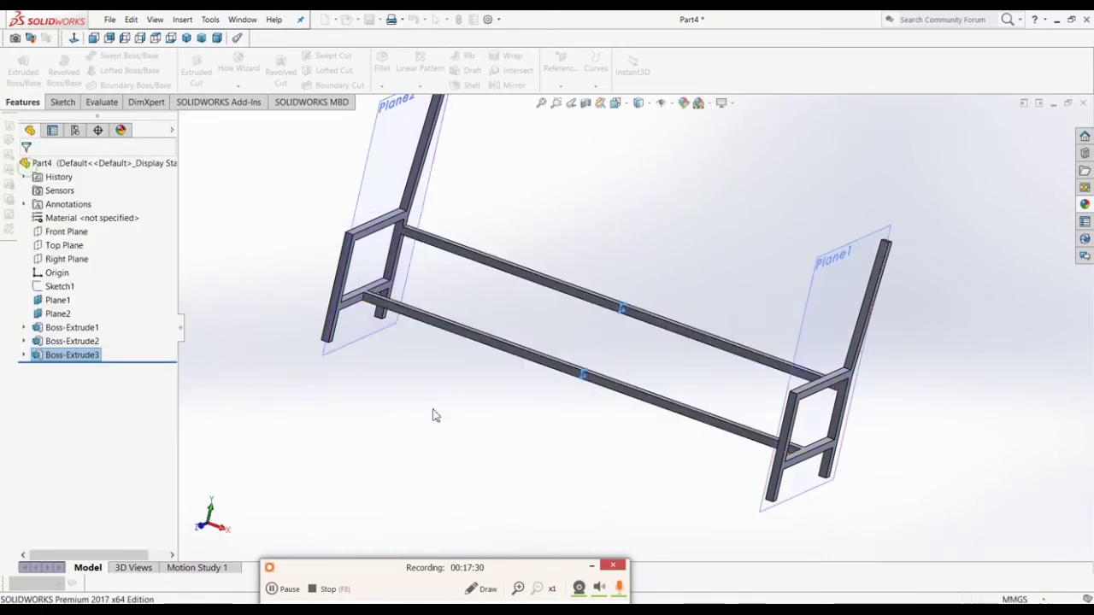
Step: Measure between the left and right side frames' faces, reading 1550 mm
middle_drag(471, 415, 467, 473)
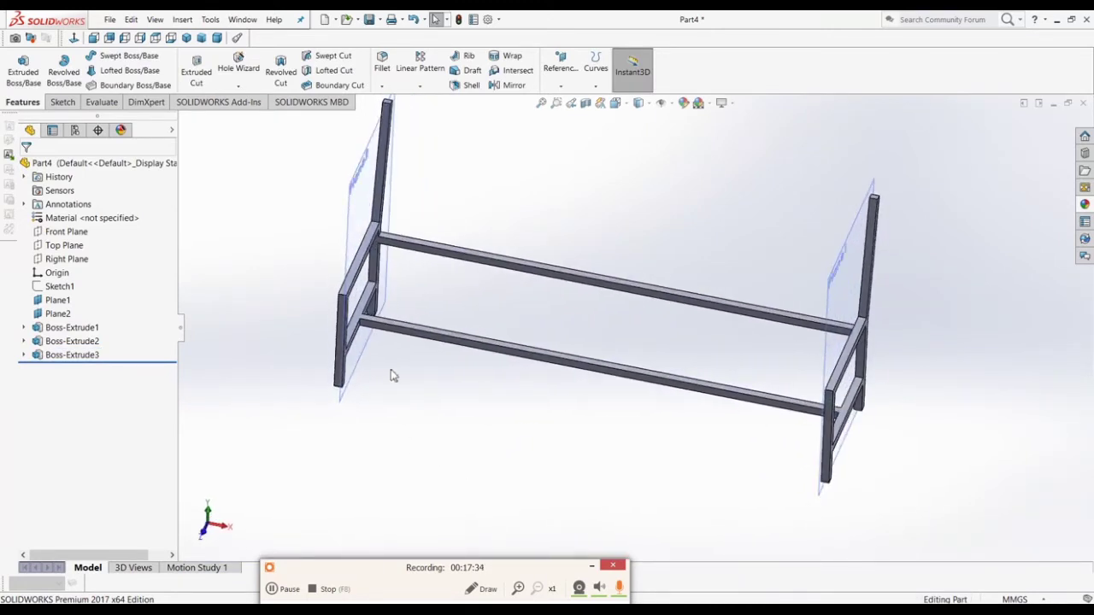
middle_drag(384, 342, 421, 340)
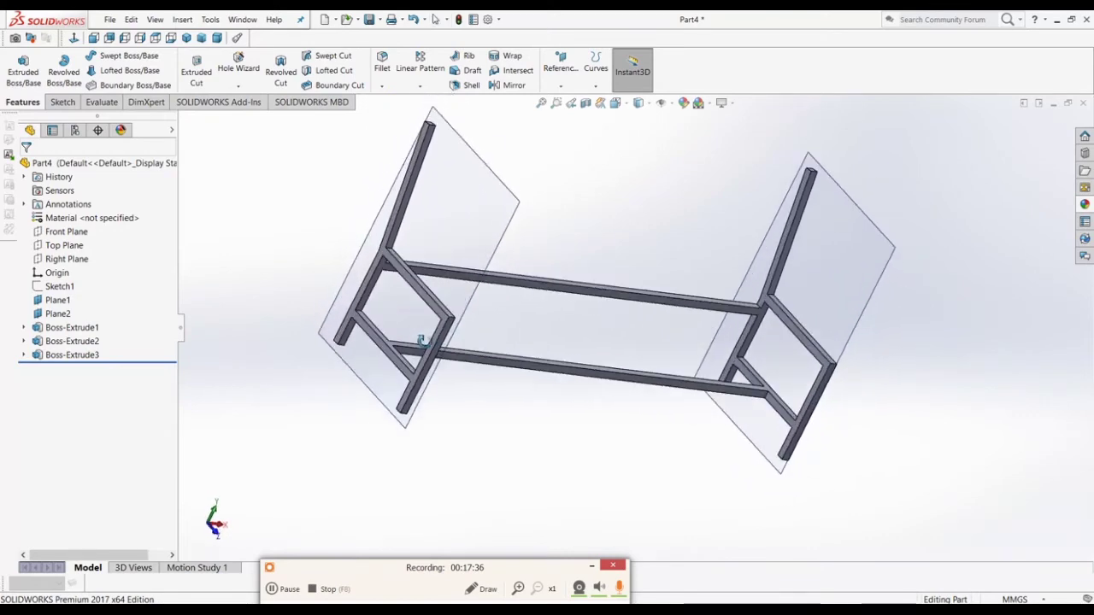
click(412, 270)
scroll(419, 273, up, 4)
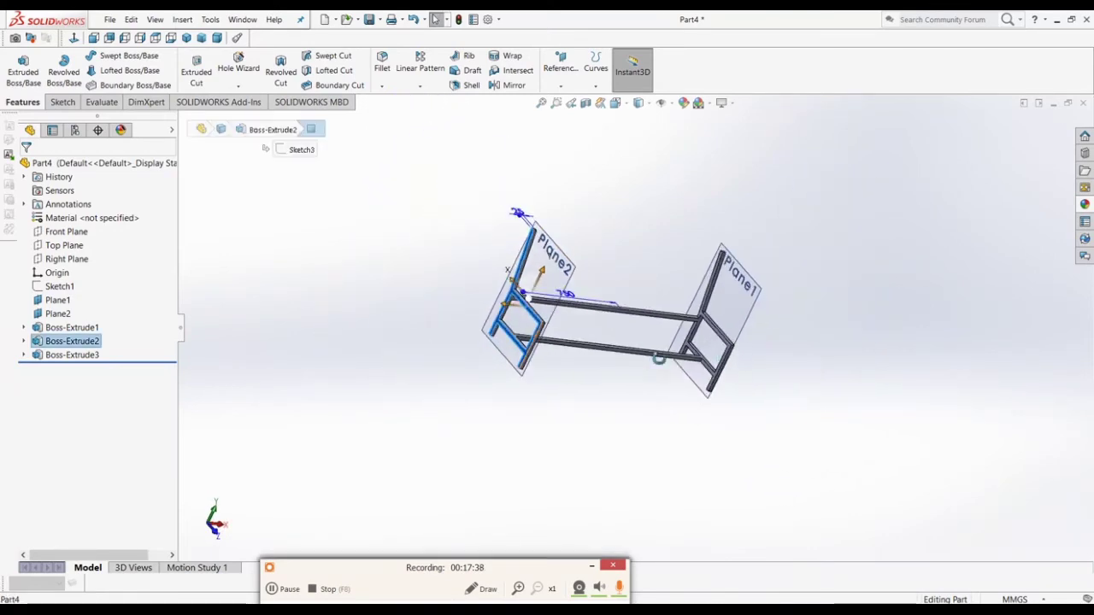
scroll(658, 359, down, 5)
ctrl+click(716, 345)
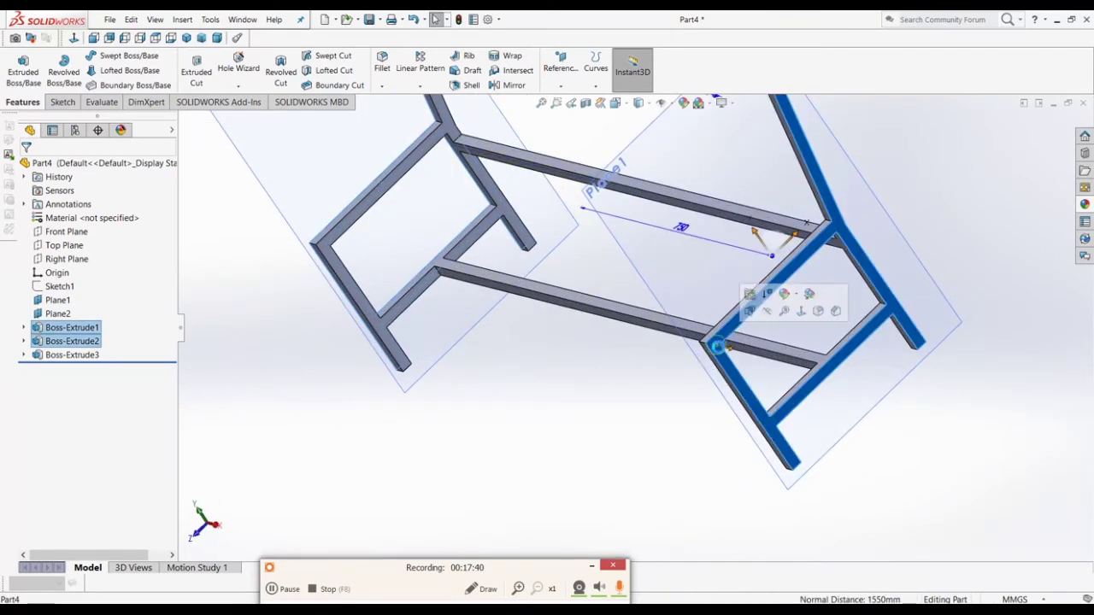
key(m)
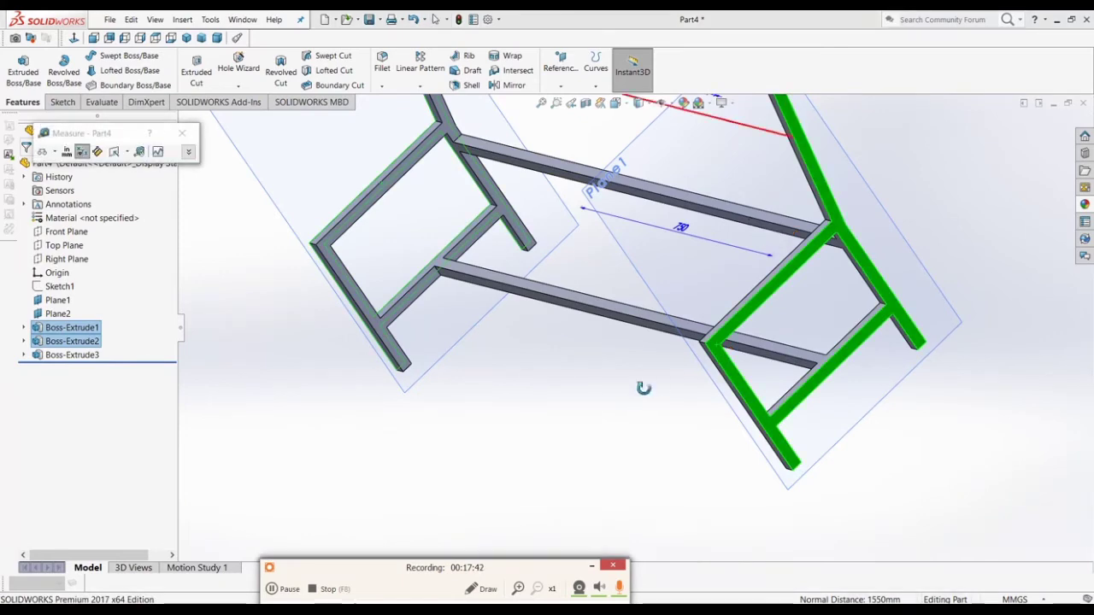
middle_drag(644, 388, 642, 388)
scroll(642, 387, up, 3)
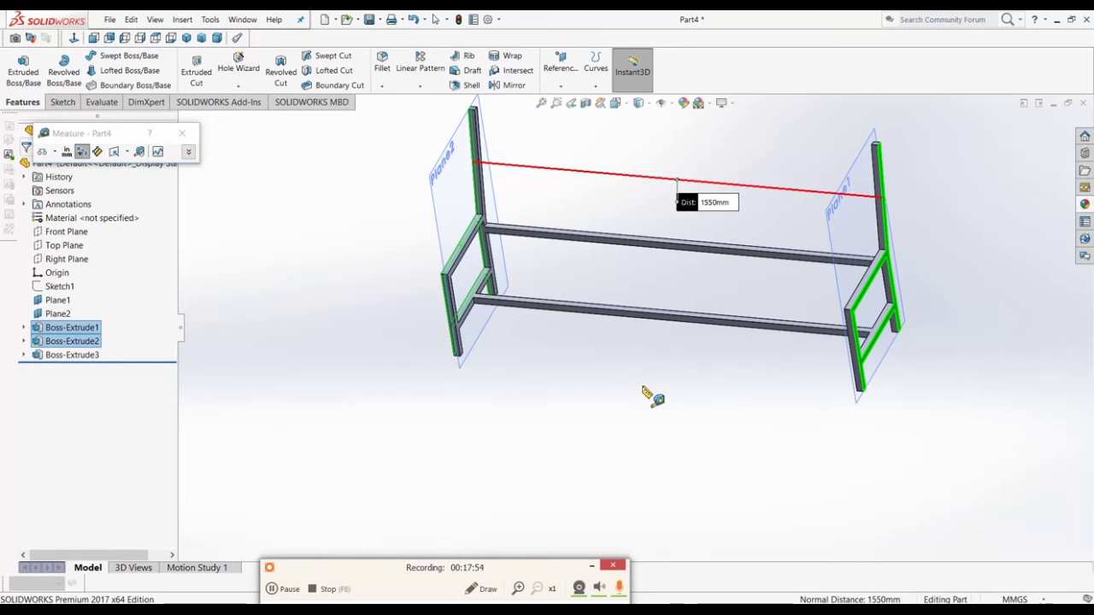
key(Escape)
Step: Measure Plane1 to Plane2 at 1500 mm, then close the Measure tool
click(57, 301)
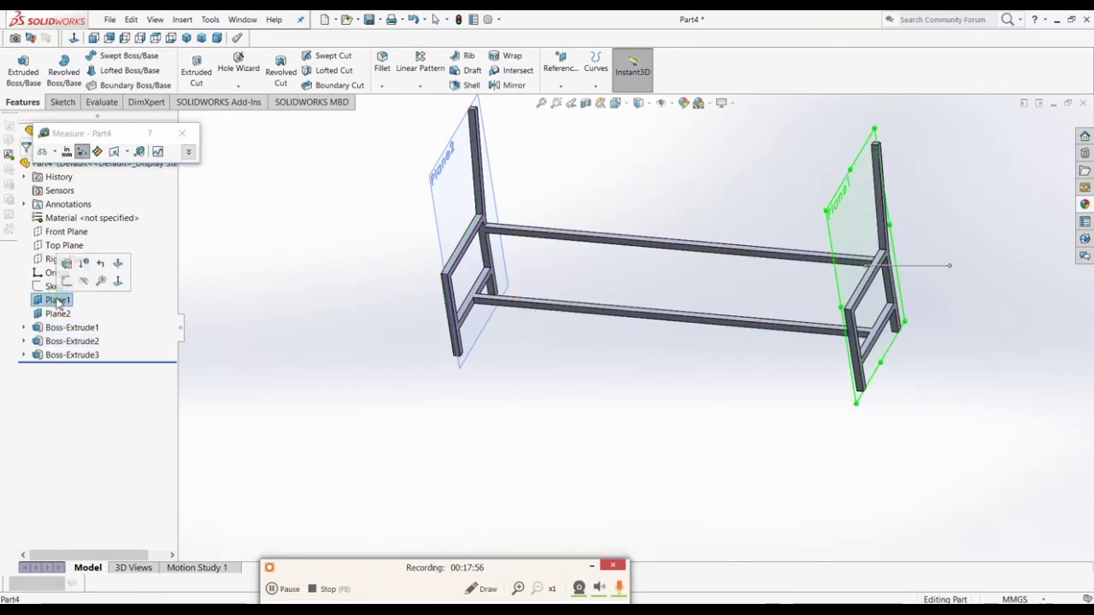
click(58, 313)
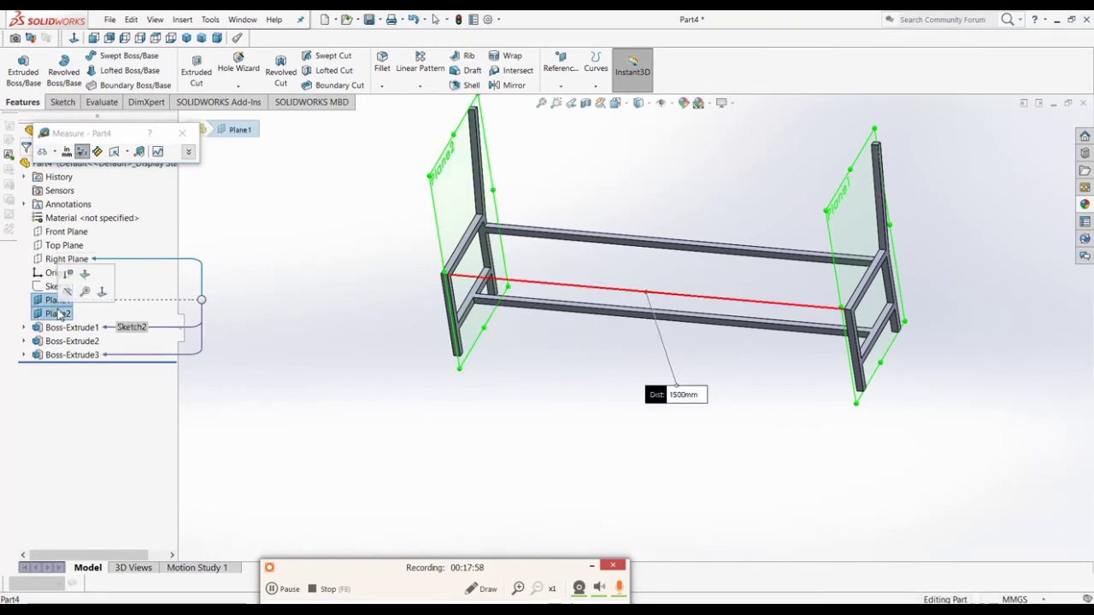
click(58, 313)
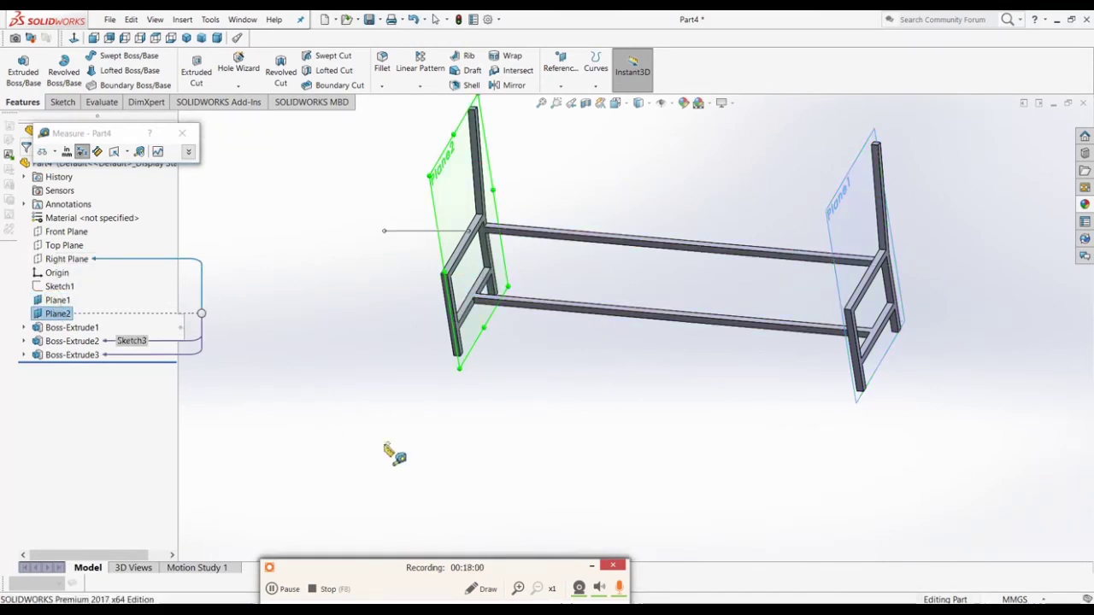
click(57, 301)
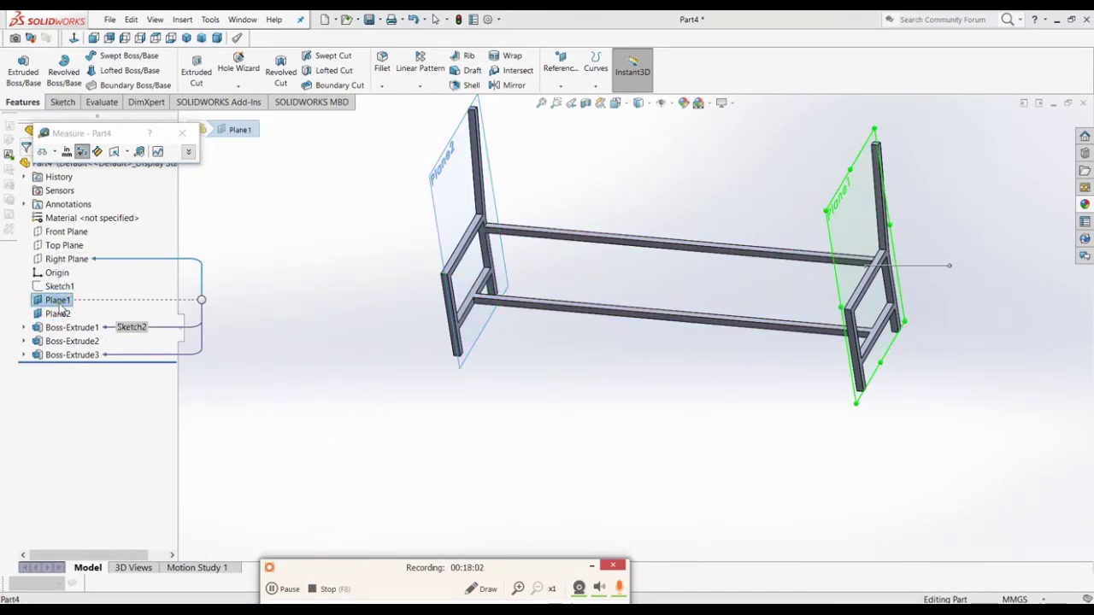
click(499, 419)
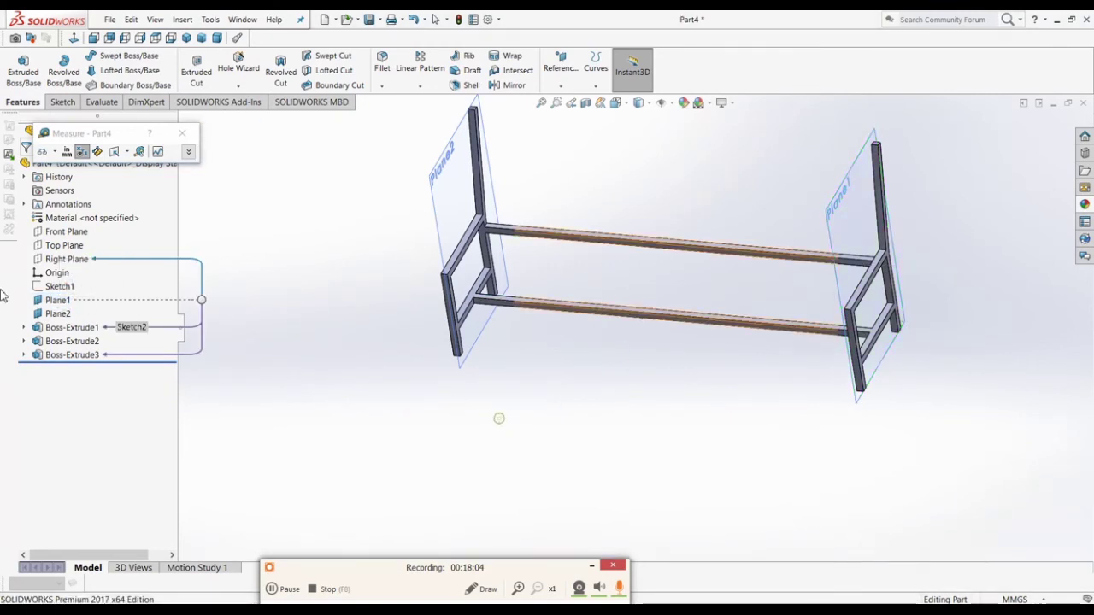
click(60, 301)
scroll(464, 409, up, 3)
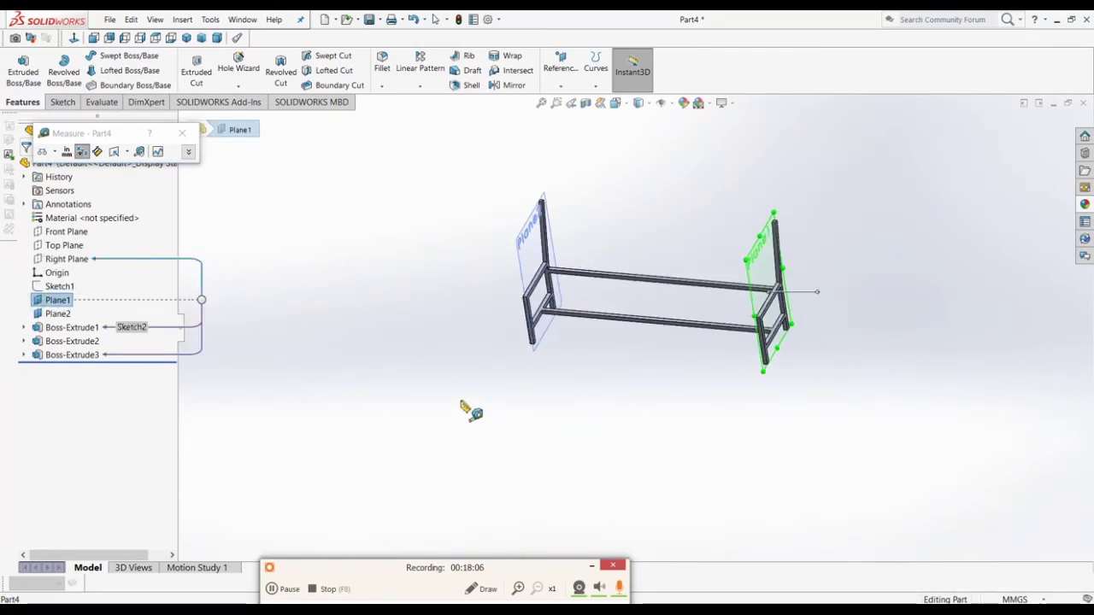
middle_drag(464, 406, 484, 408)
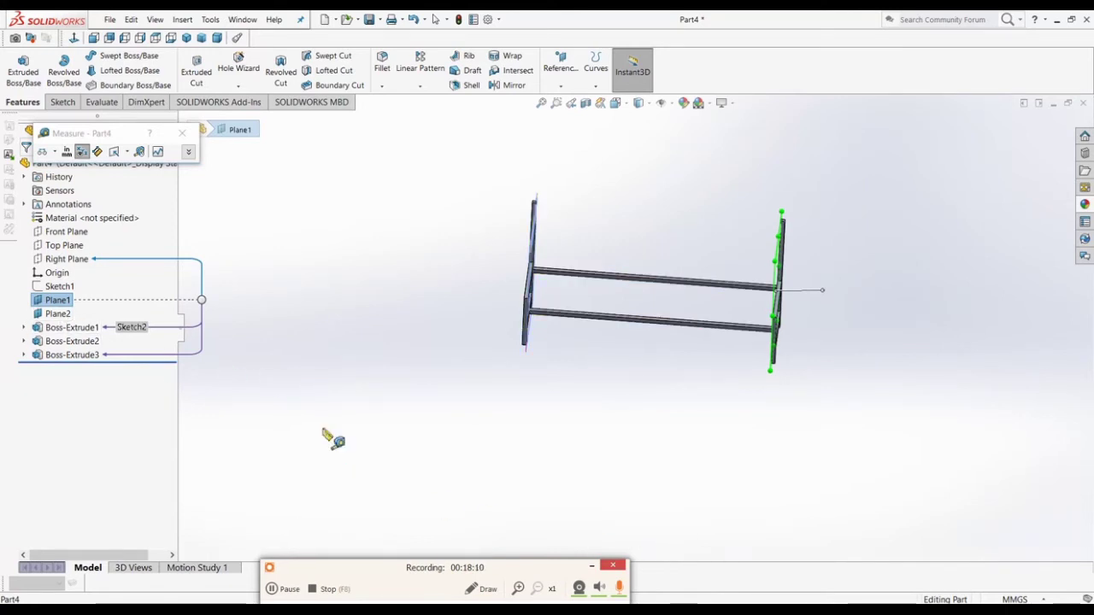
click(187, 134)
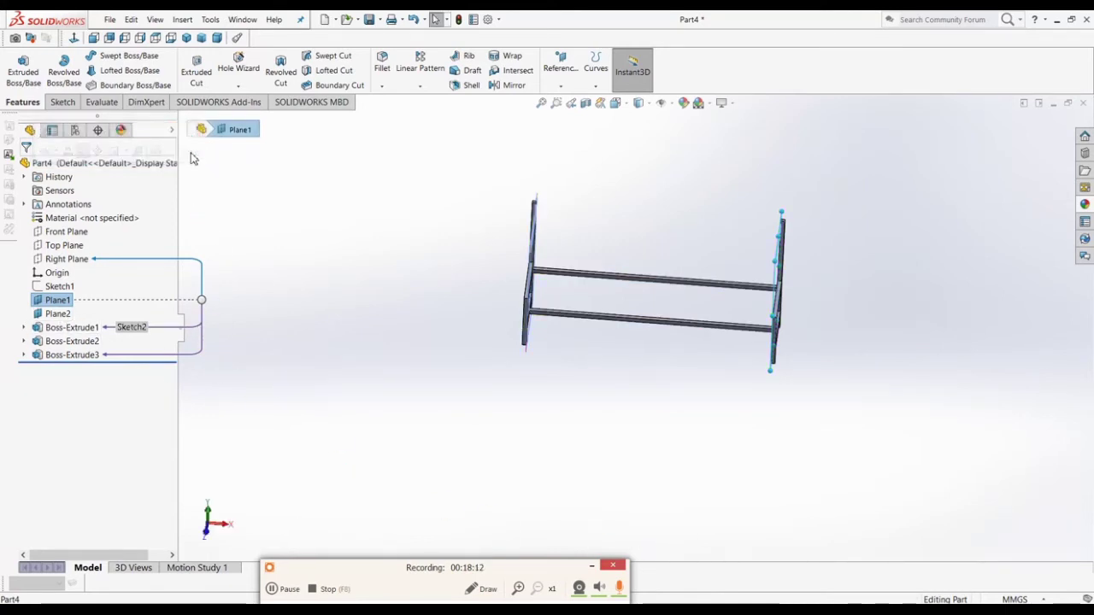
Step: Change Plane1's offset from 750 to 800 mm by entering 750+50
click(57, 301)
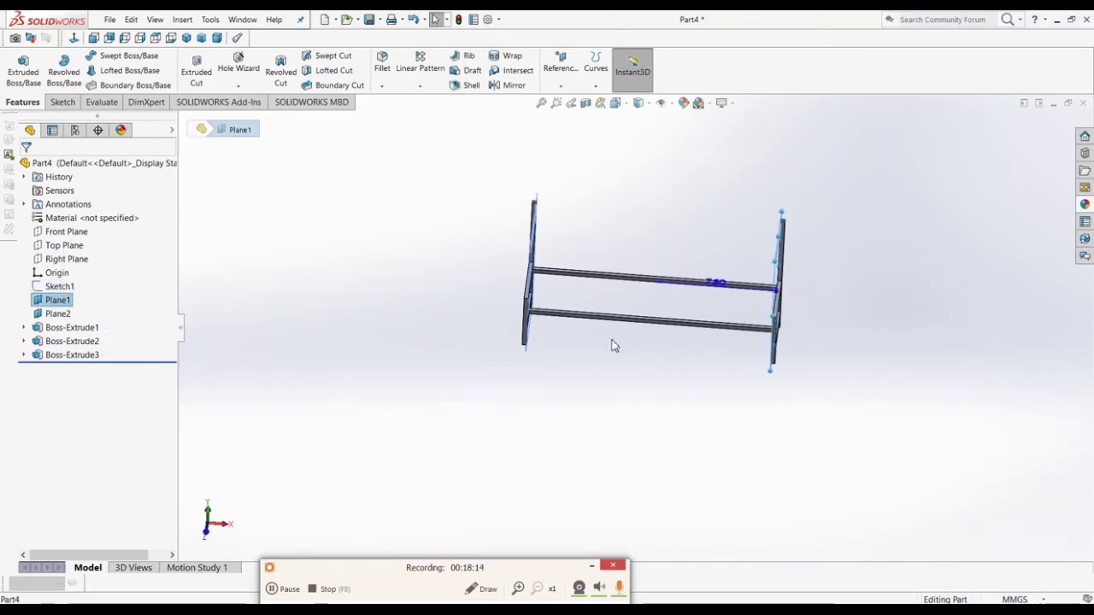
middle_drag(604, 363, 623, 419)
scroll(718, 306, down, 3)
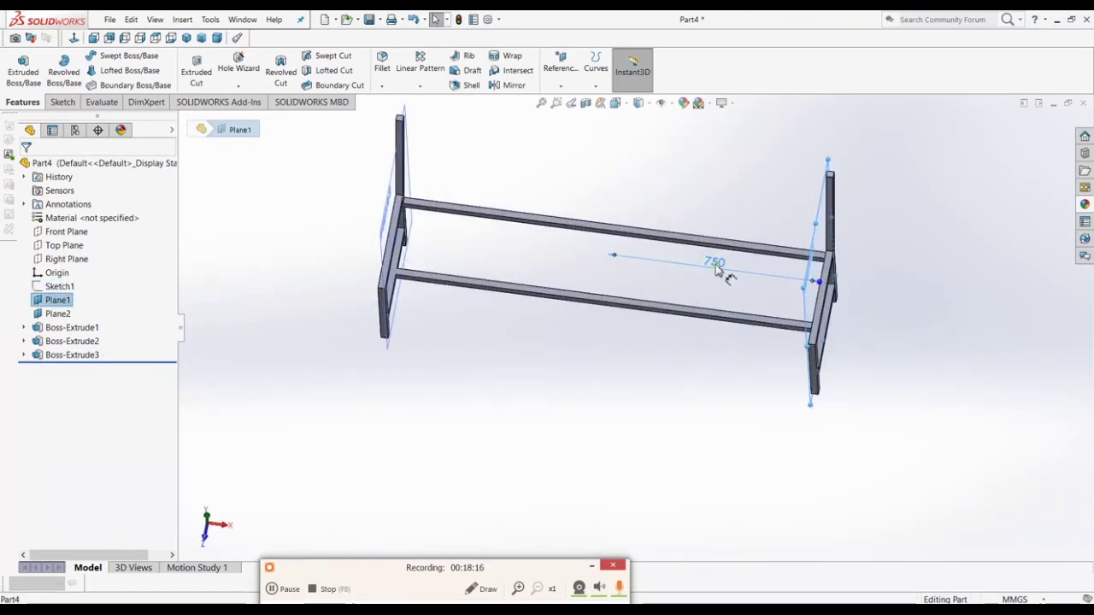
click(732, 272)
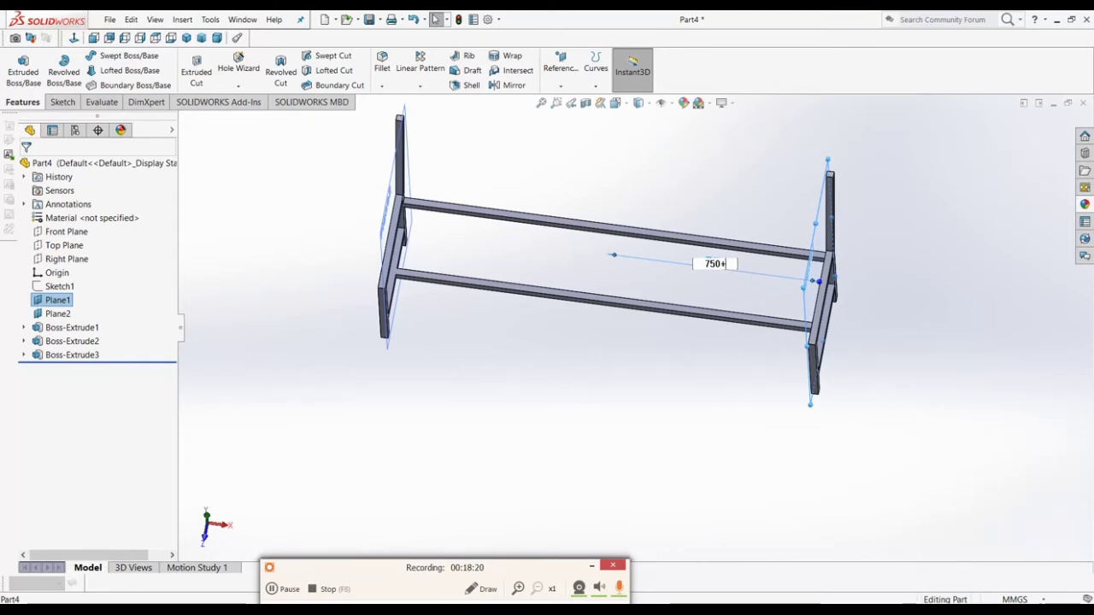
text(+50)
key(Return)
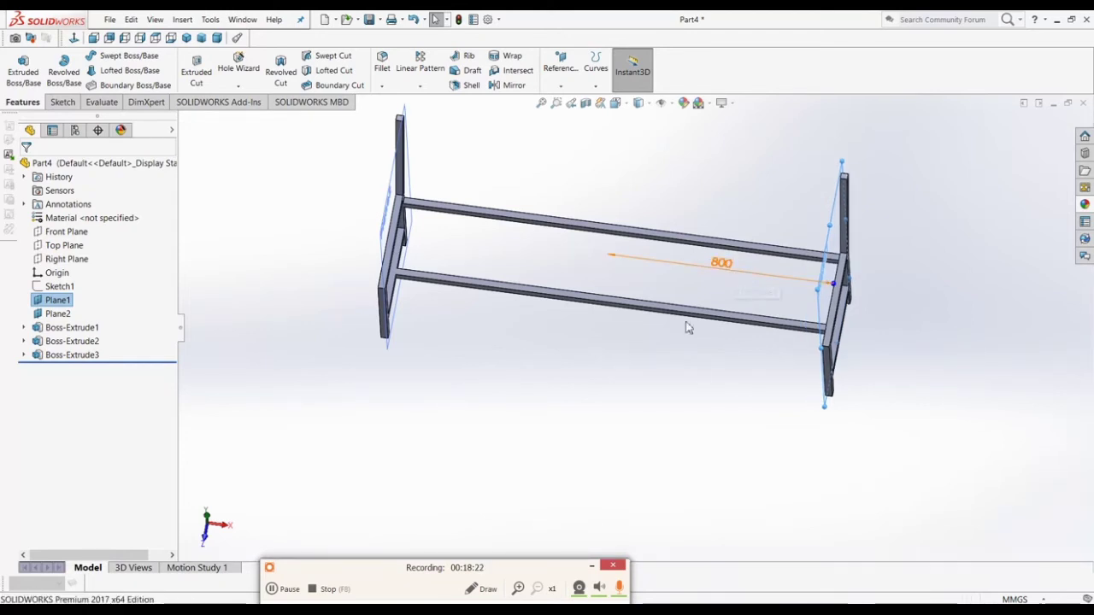
Step: Change Plane2's offset from 750 to 800 mm the same way, then deselect it
click(58, 314)
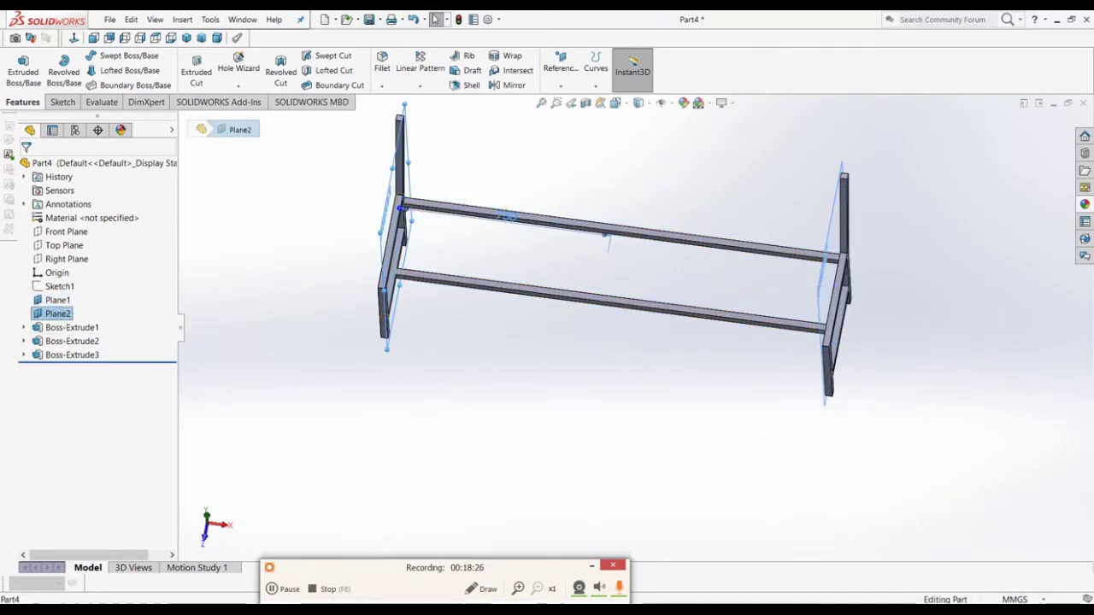
click(506, 213)
click(521, 214)
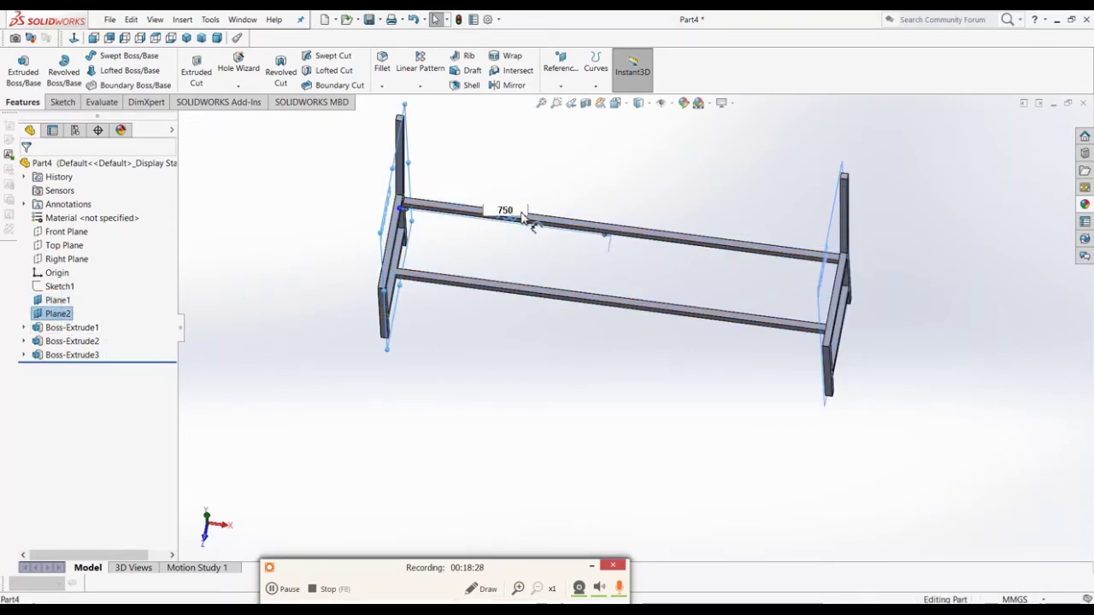
text(+50)
key(Return)
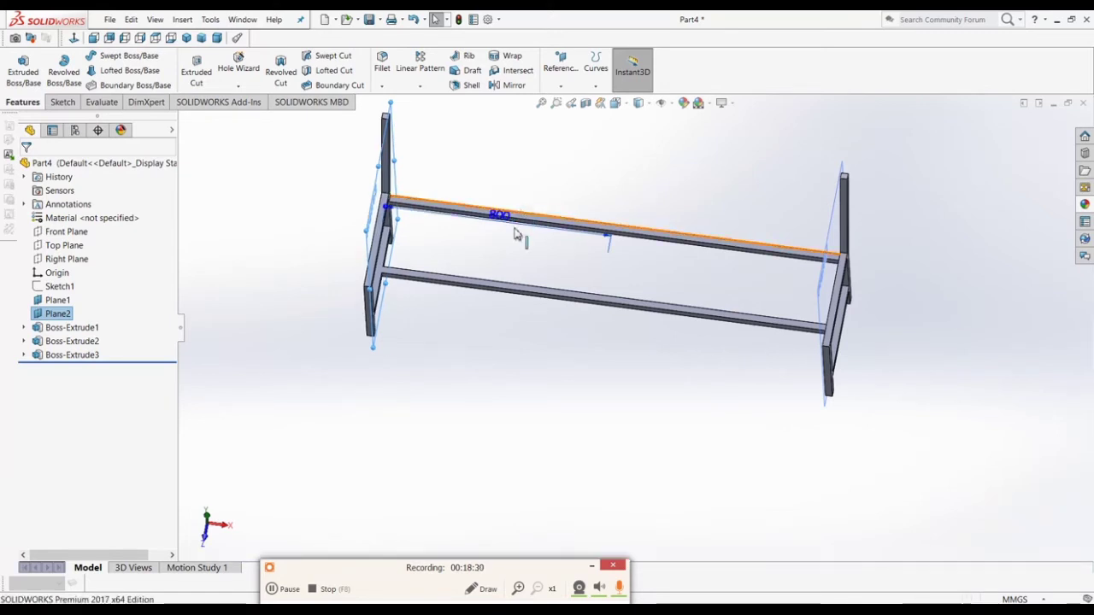
click(501, 370)
middle_drag(501, 370, 470, 335)
scroll(468, 342, down, 4)
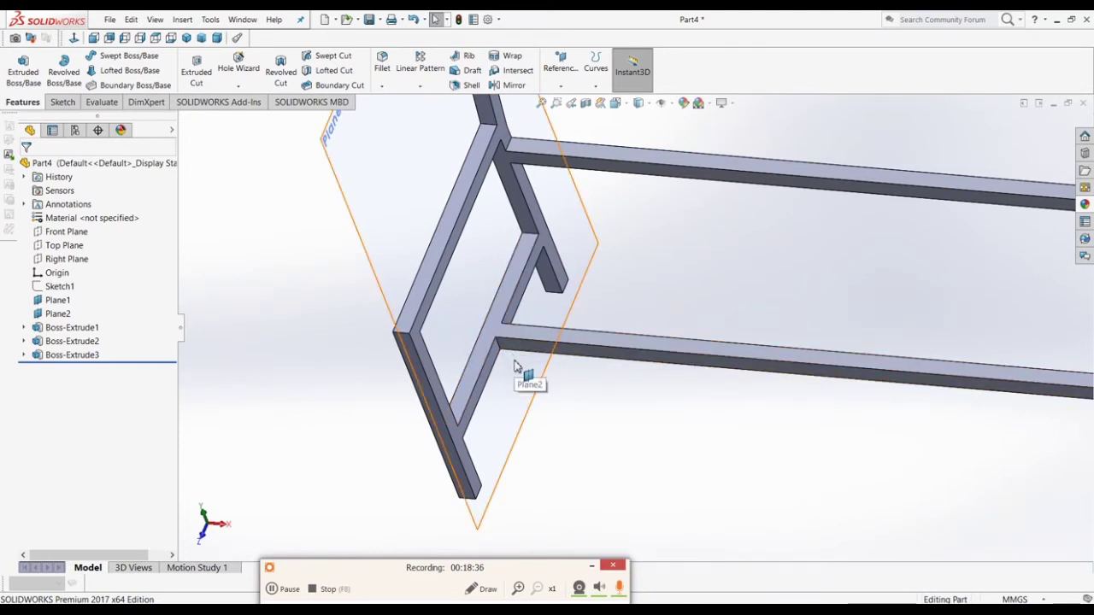
scroll(423, 377, up, 3)
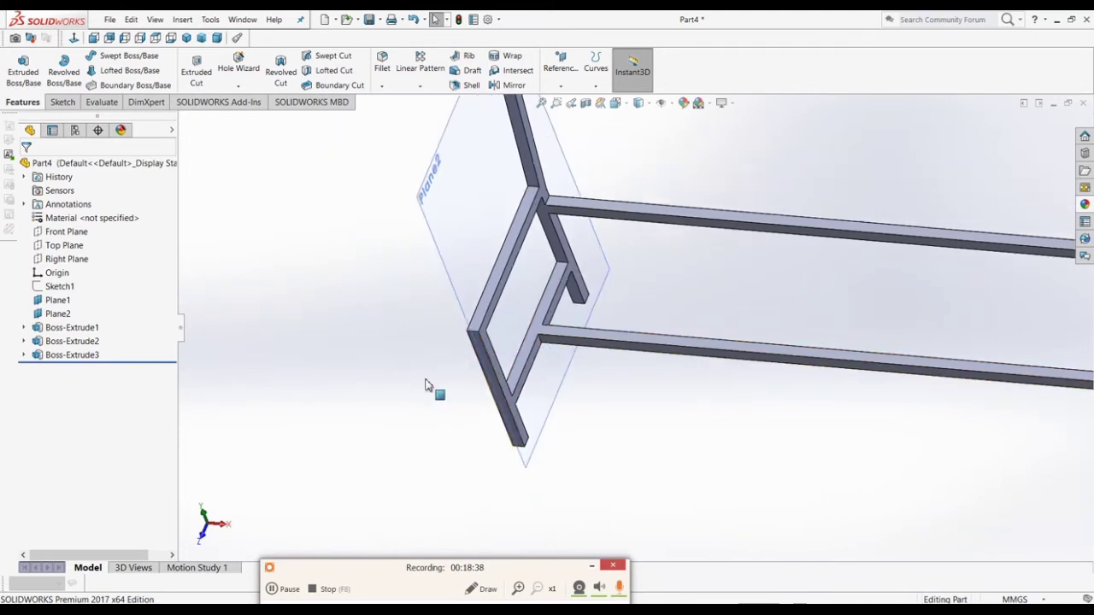
middle_drag(427, 383, 872, 367)
click(543, 367)
scroll(872, 367, down, 3)
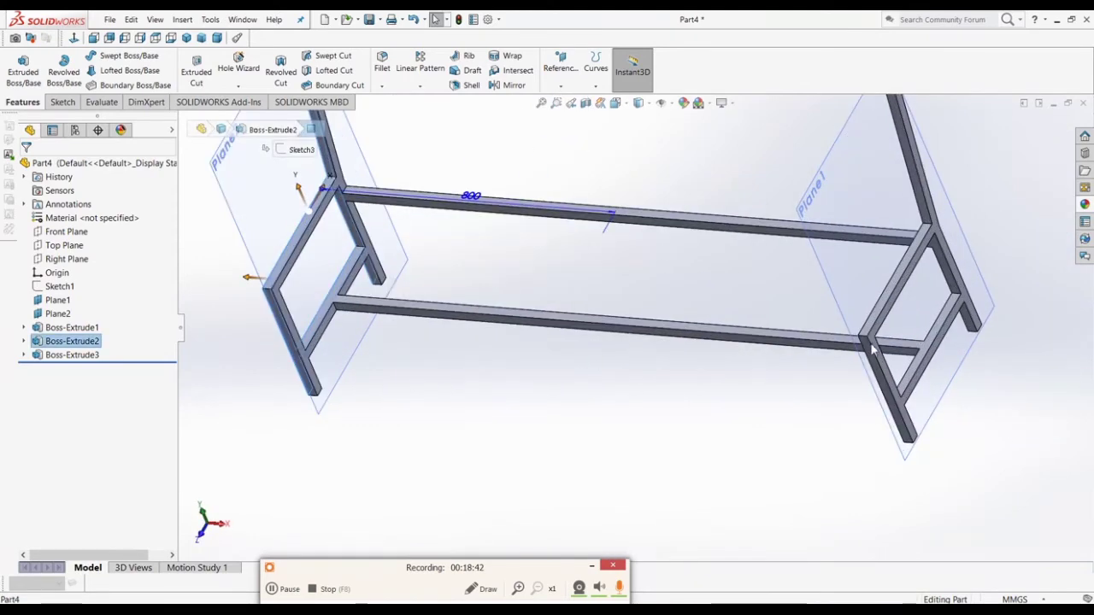
ctrl+click(872, 344)
key(m)
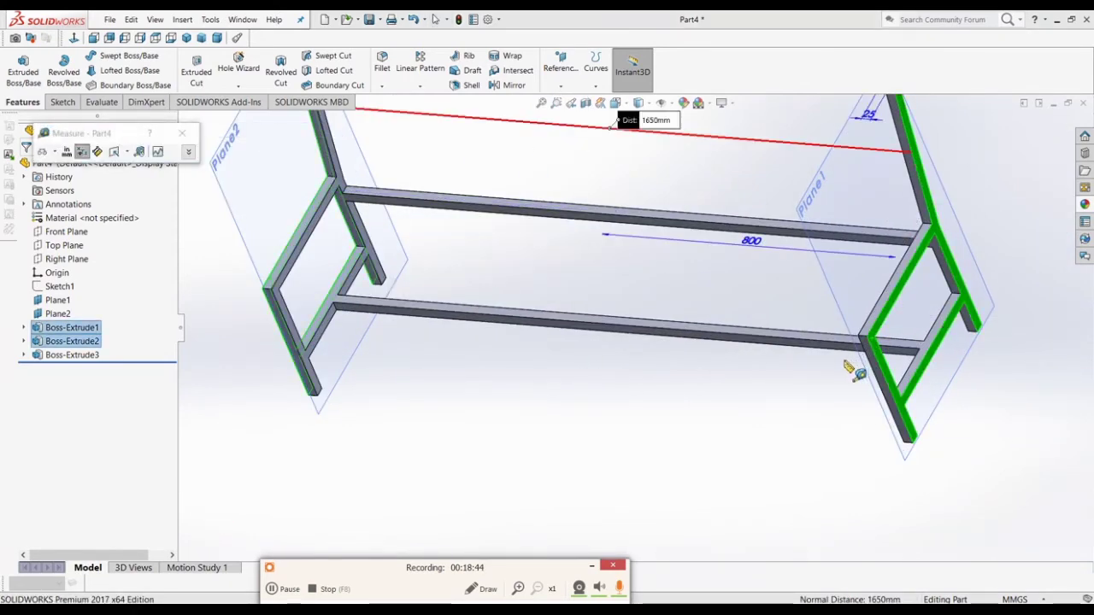
scroll(488, 479, up, 3)
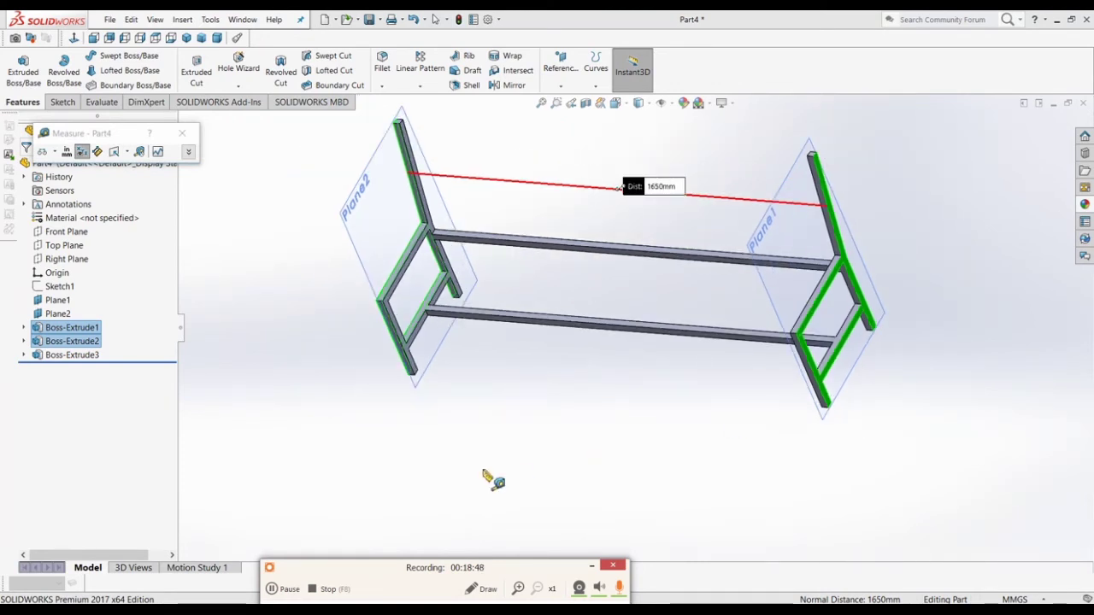
click(484, 473)
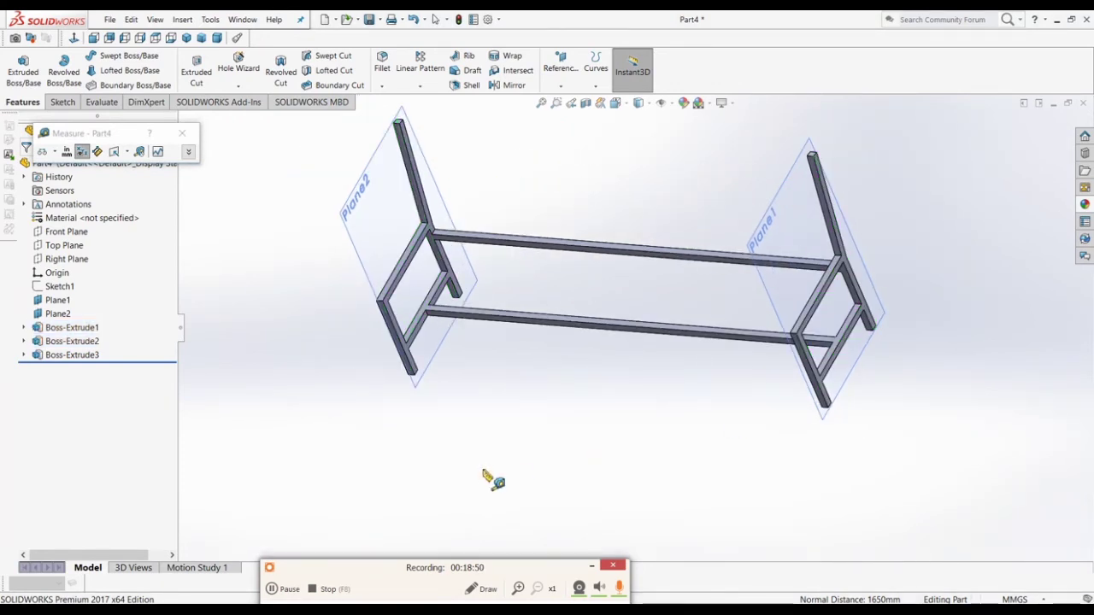
key(Escape)
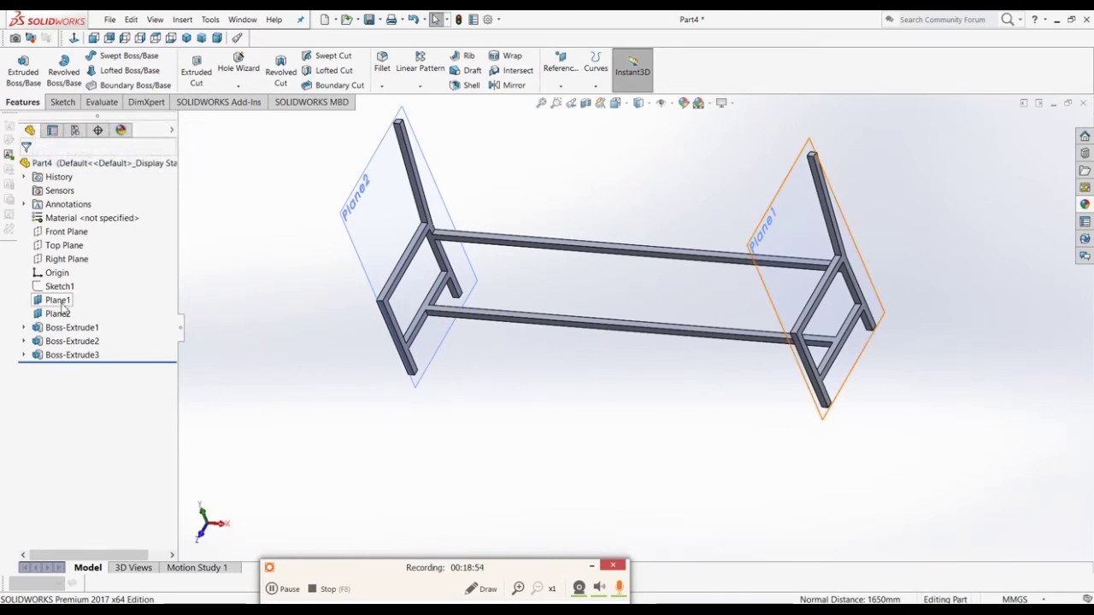
mouse_move(63, 306)
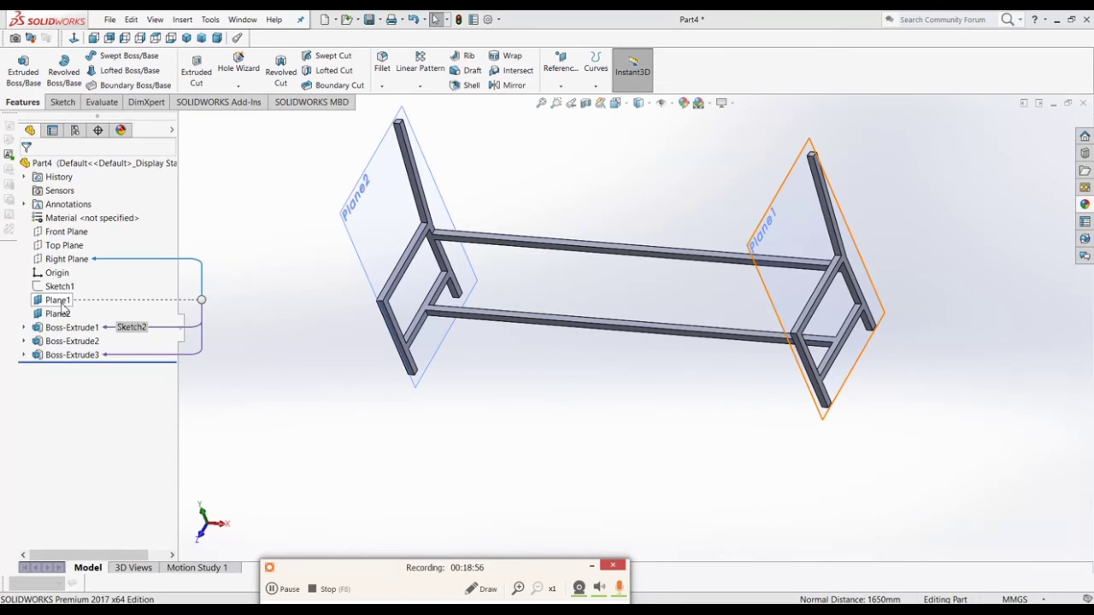
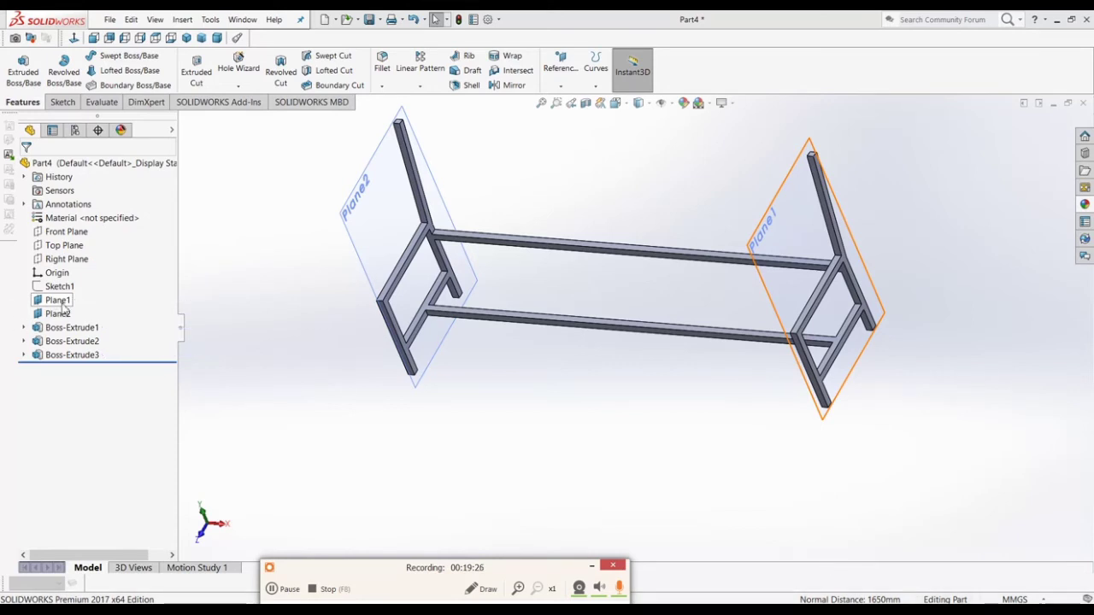
Step: Hide Plane1 and Plane2
click(57, 300)
ctrl+click(57, 313)
right_click(57, 314)
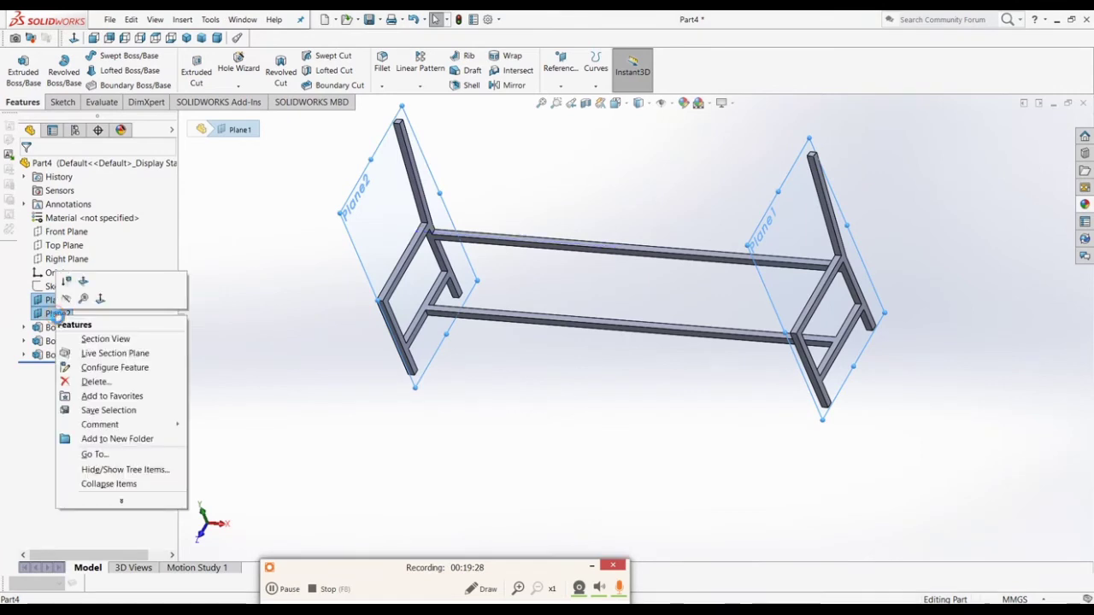
click(66, 299)
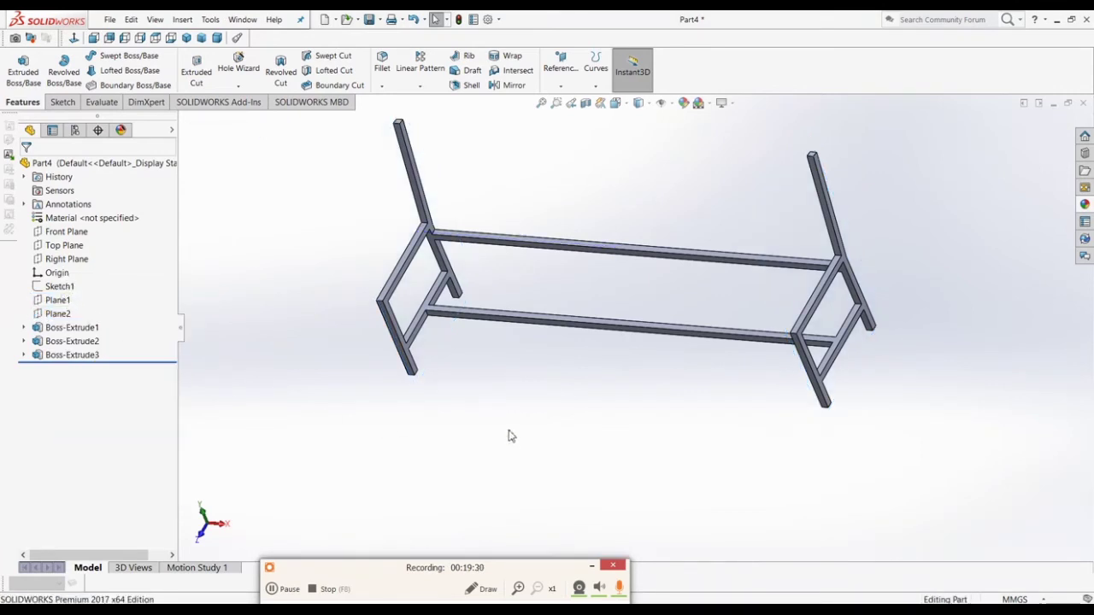
Step: Orbit and zoom the frame to face its long rails
middle_drag(510, 436, 360, 366)
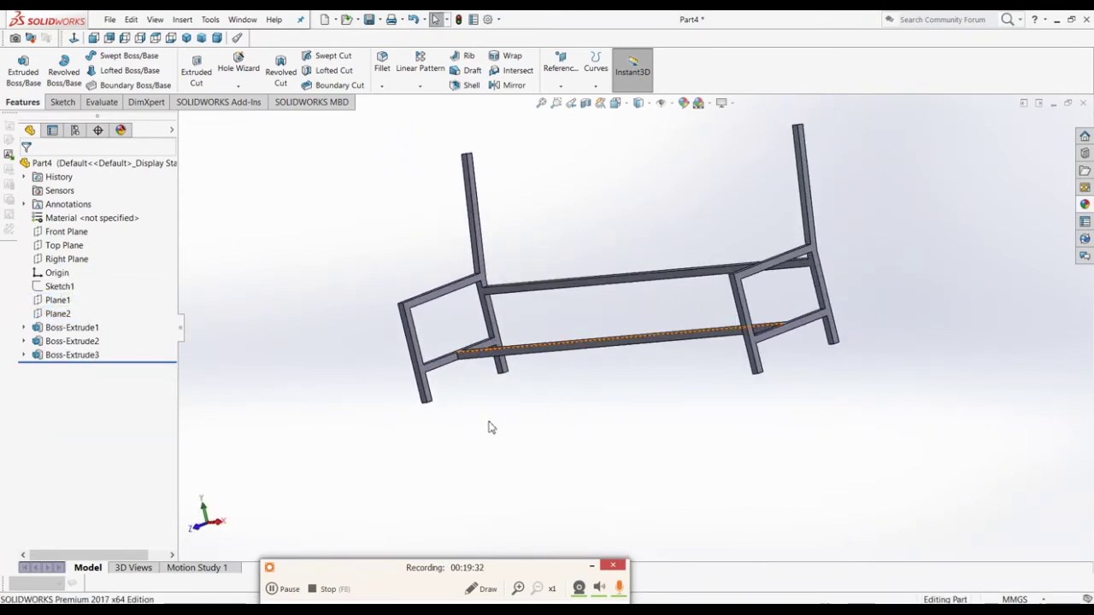
middle_drag(491, 427, 589, 453)
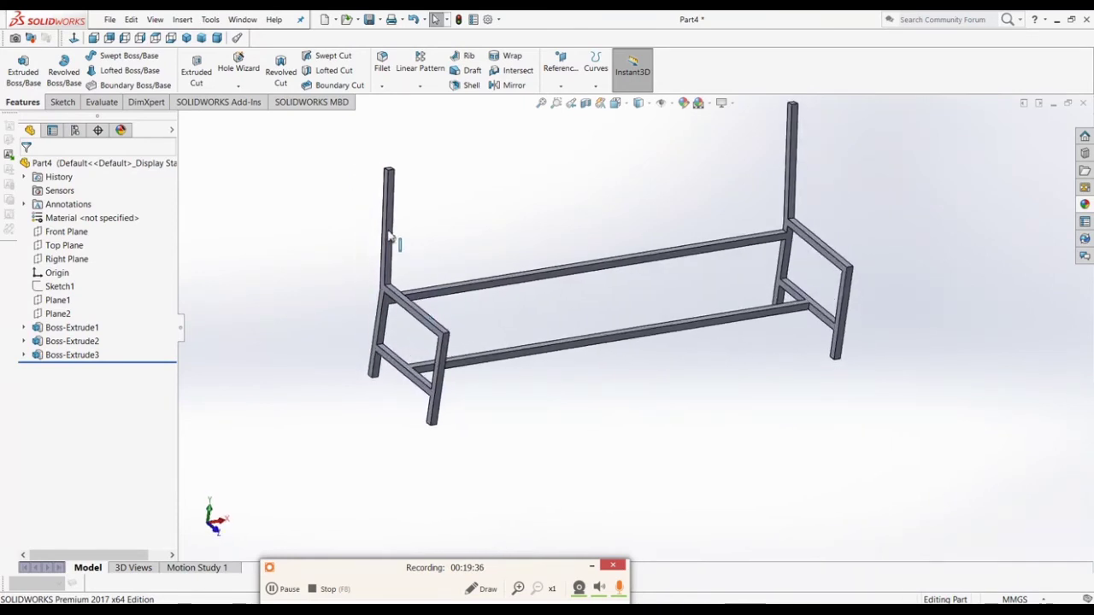
middle_drag(387, 241, 359, 233)
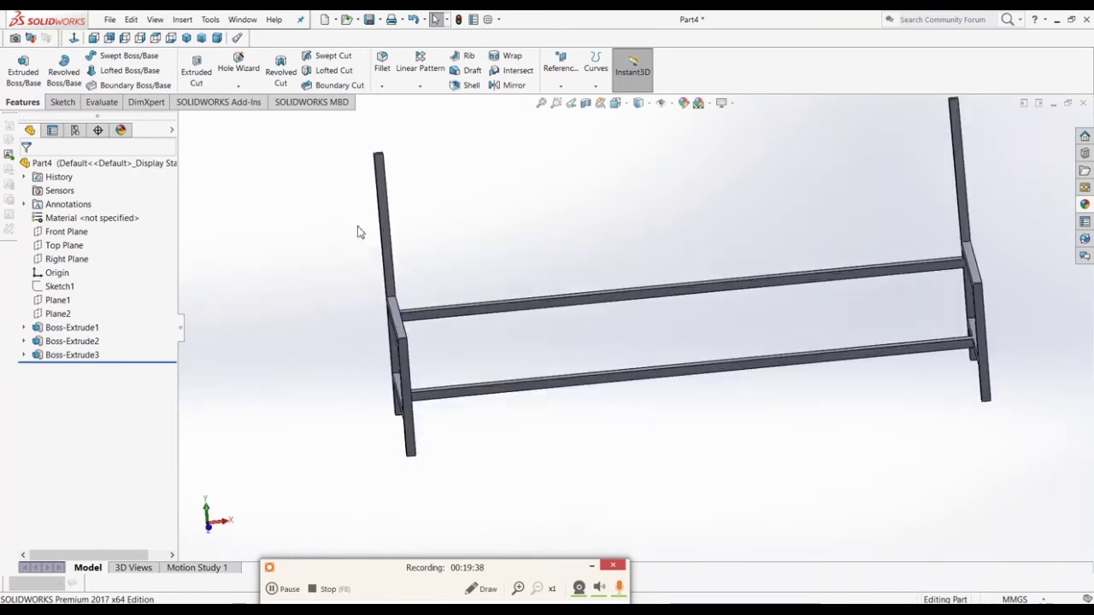
scroll(359, 233, down, 2)
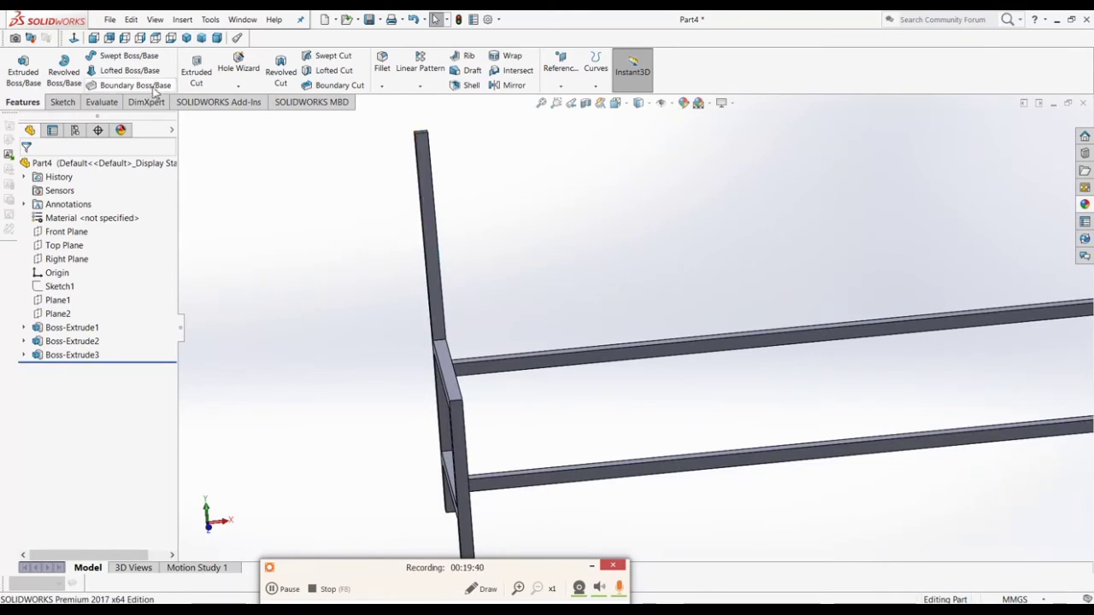
Step: Tick the upper and lower backrest slats on the Snipping Tool reference image, then return to SOLIDWORKS
key(alt+Tab)
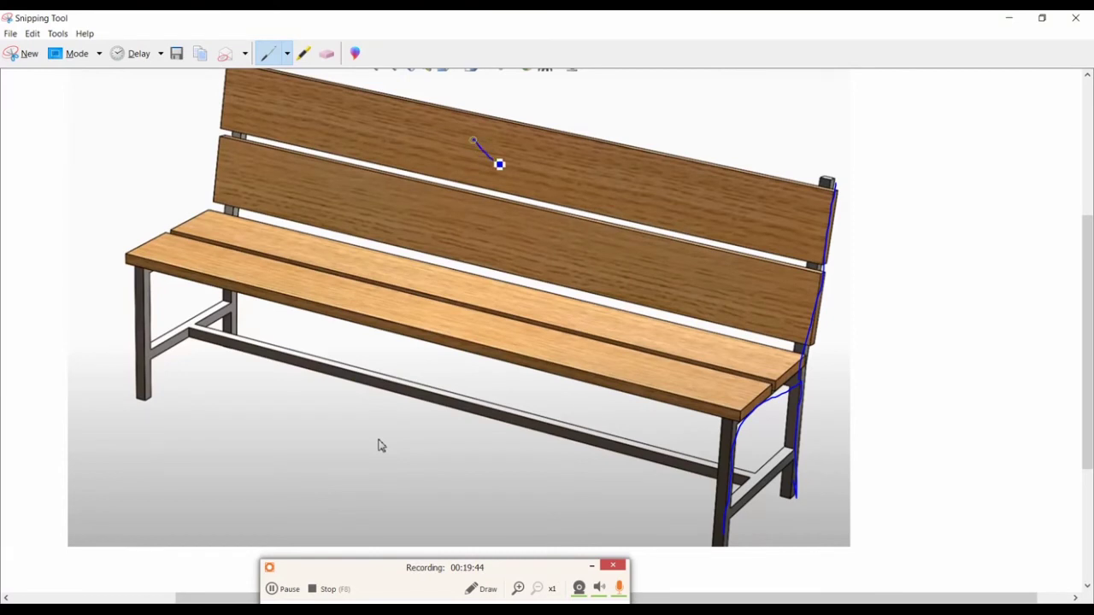
drag(500, 164, 562, 147)
drag(490, 253, 562, 212)
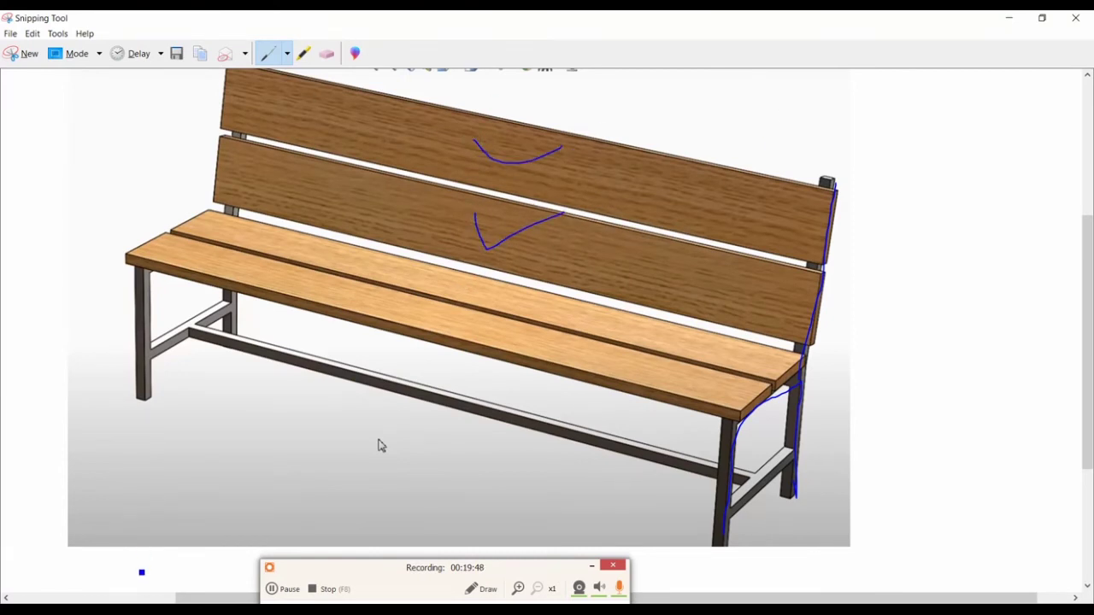
key(alt+Tab)
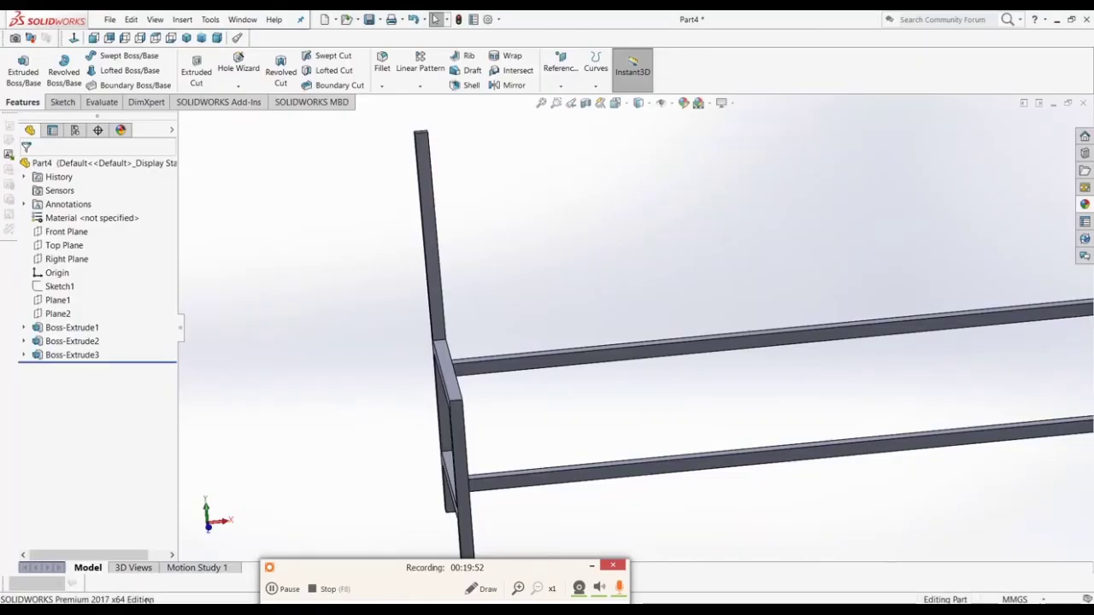
Step: Start a new sketch on the left backrest post's face
click(438, 287)
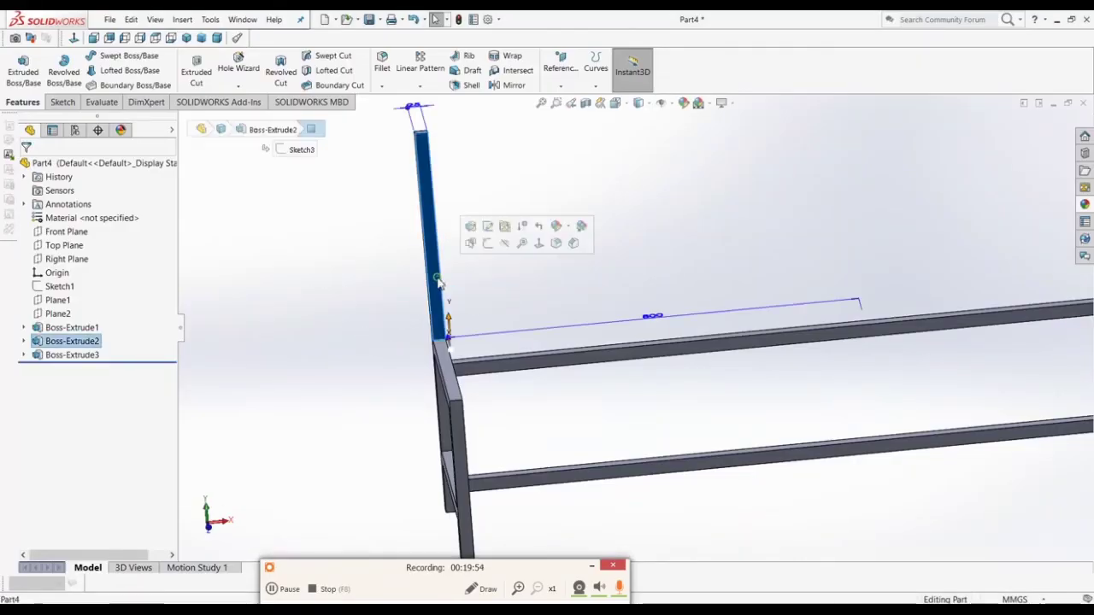
click(487, 248)
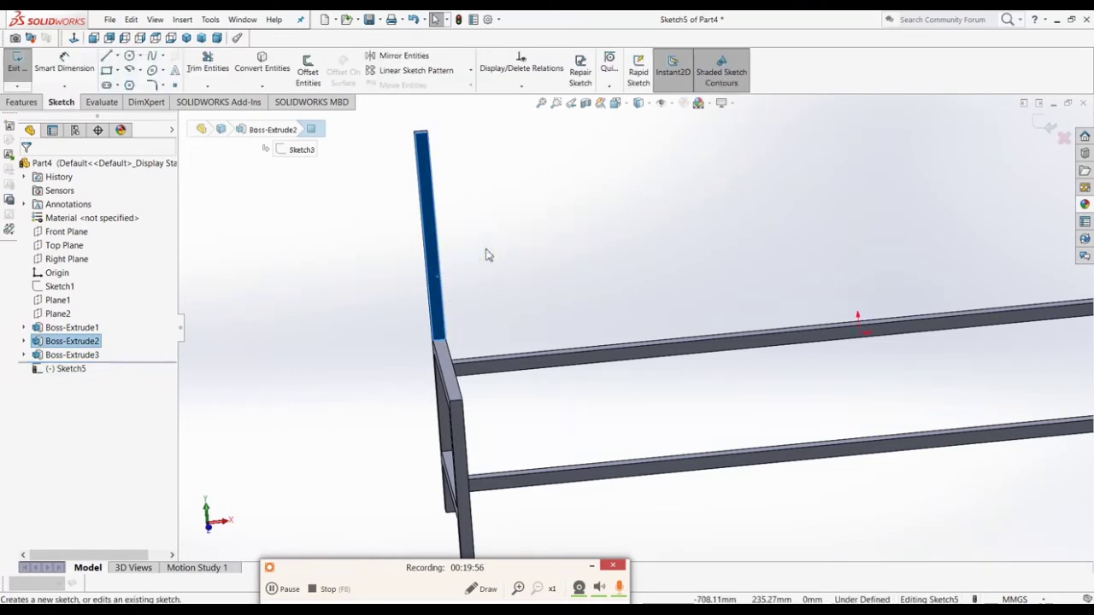
click(461, 473)
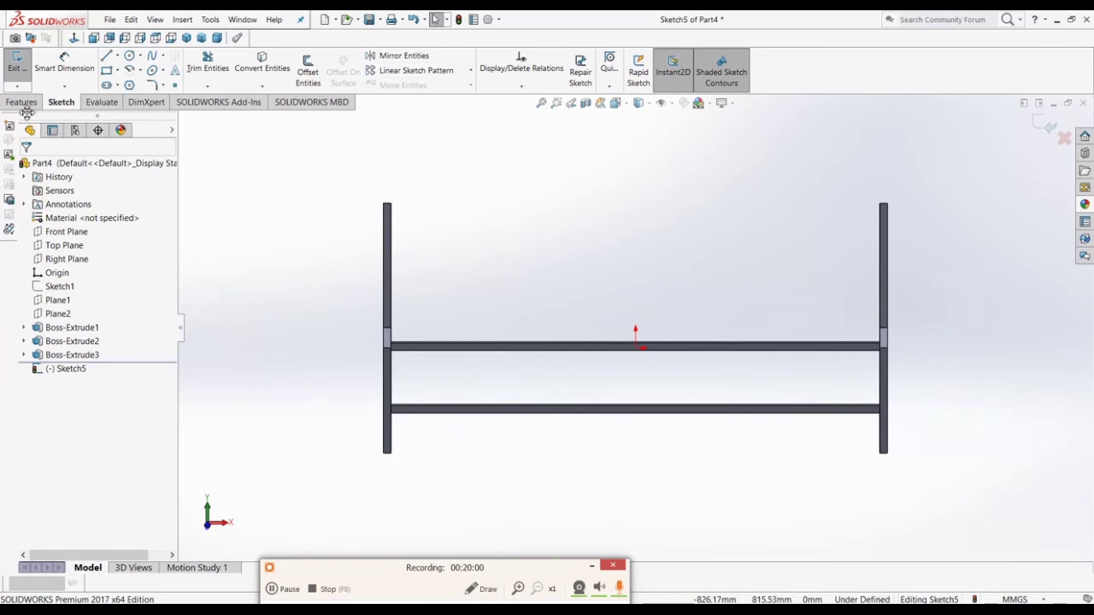
scroll(374, 228, down, 3)
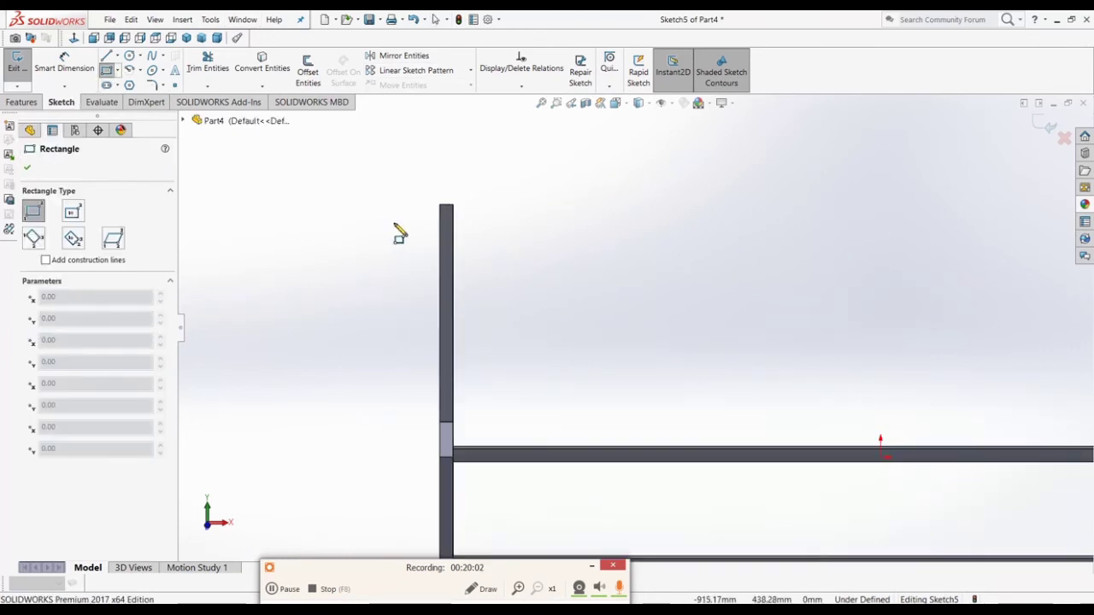
Step: Draw two stacked corner rectangles from the left post to the right post as slat outlines
click(420, 242)
scroll(420, 249, up, 4)
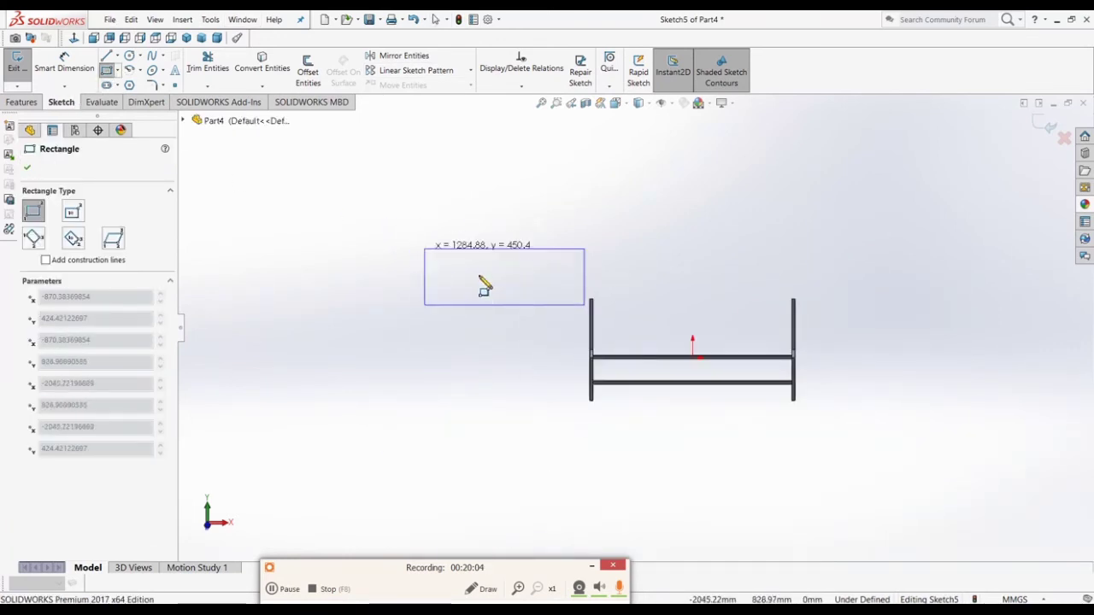
scroll(770, 321, down, 3)
scroll(778, 330, down, 3)
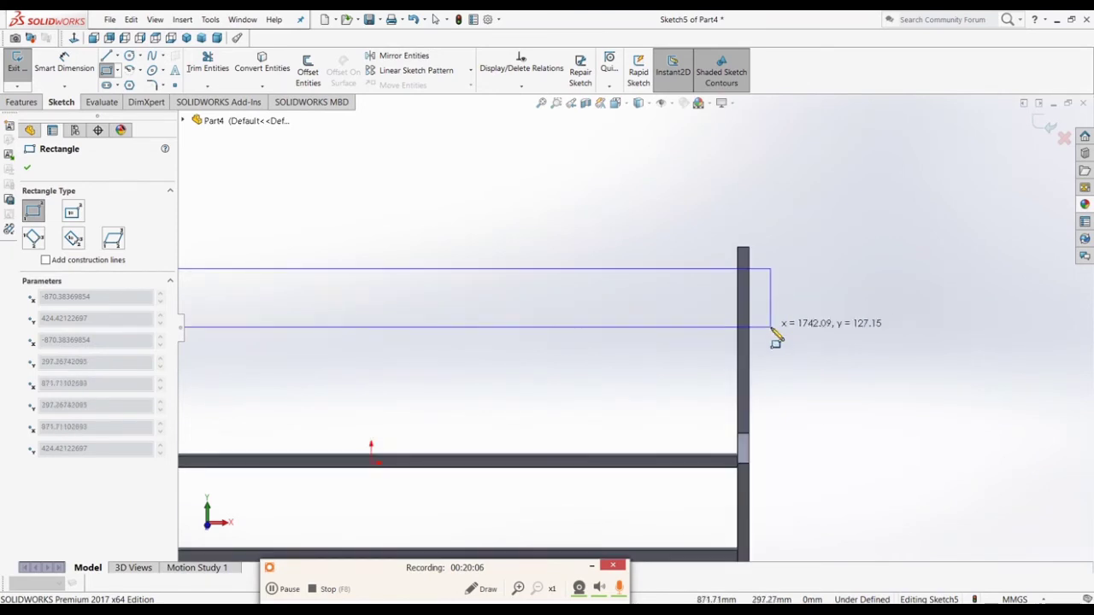
click(776, 335)
scroll(776, 331, up, 4)
scroll(398, 381, down, 2)
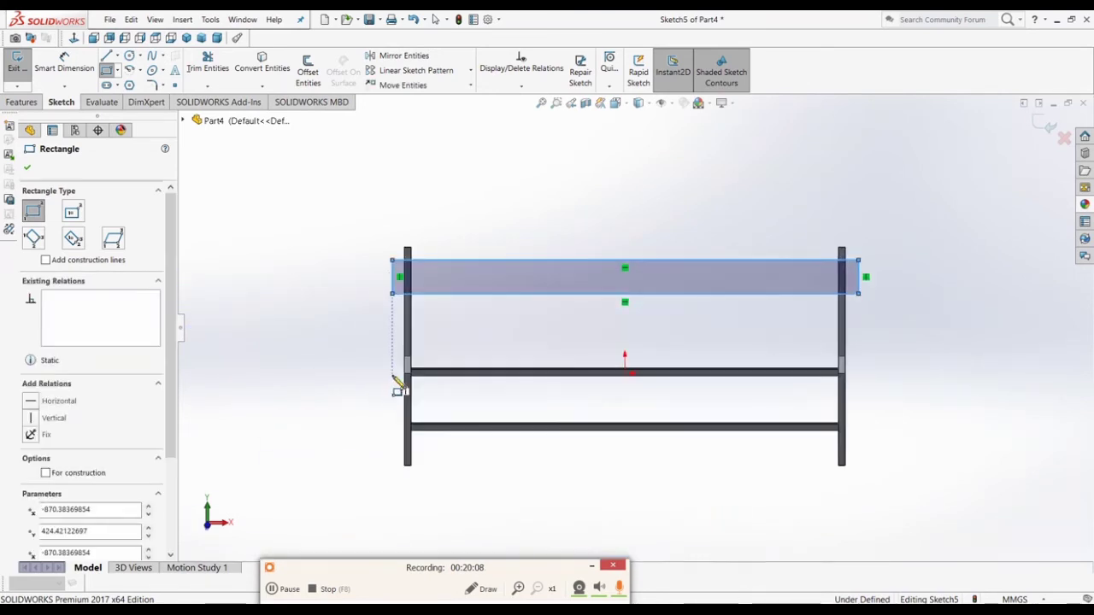
click(392, 318)
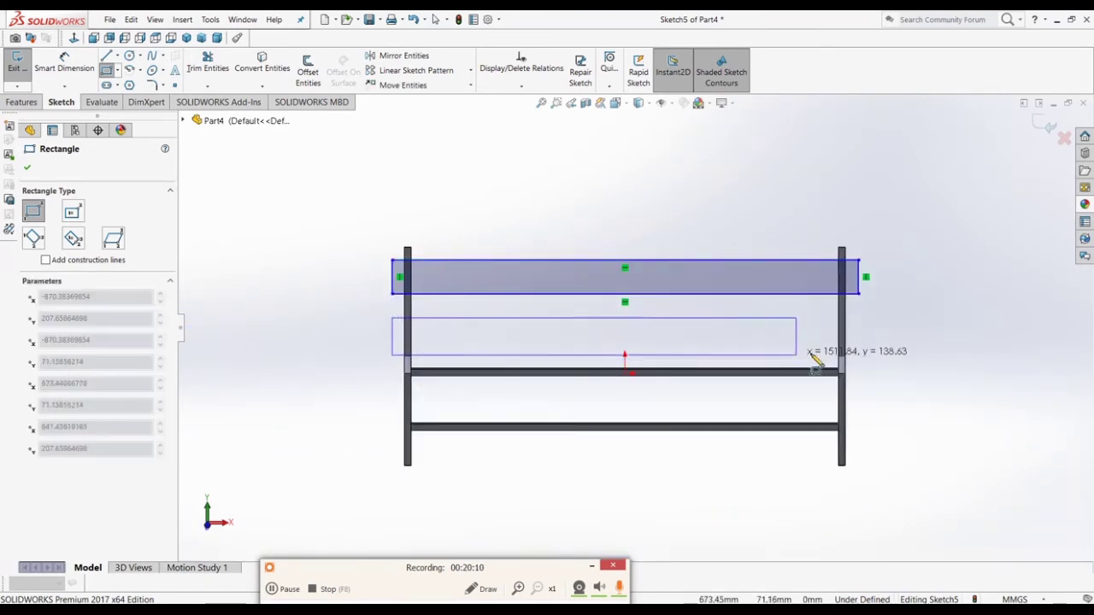
click(859, 351)
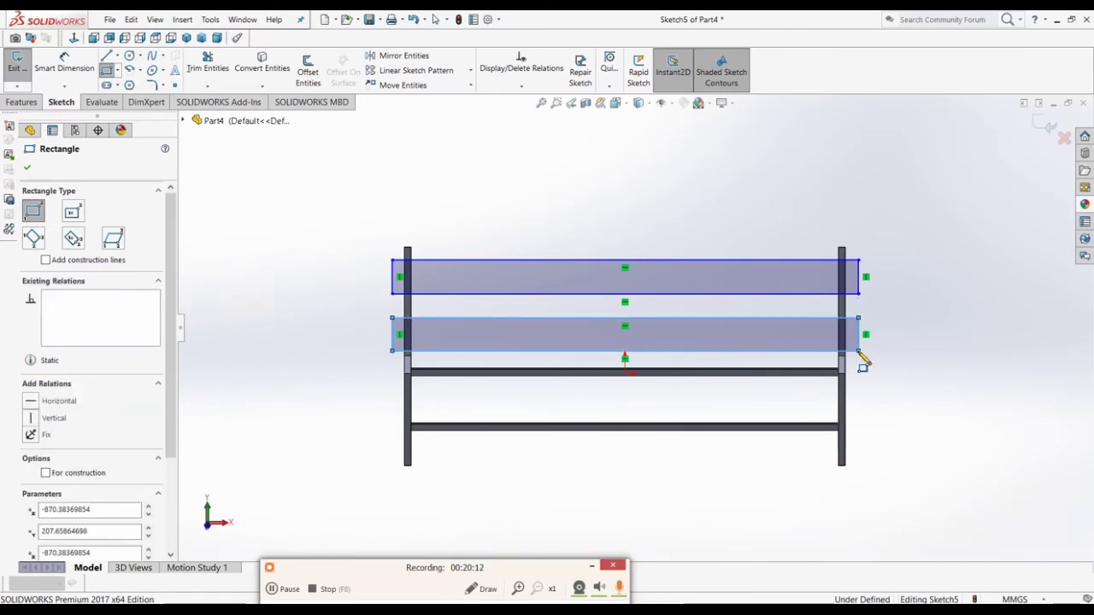
scroll(464, 342, down, 3)
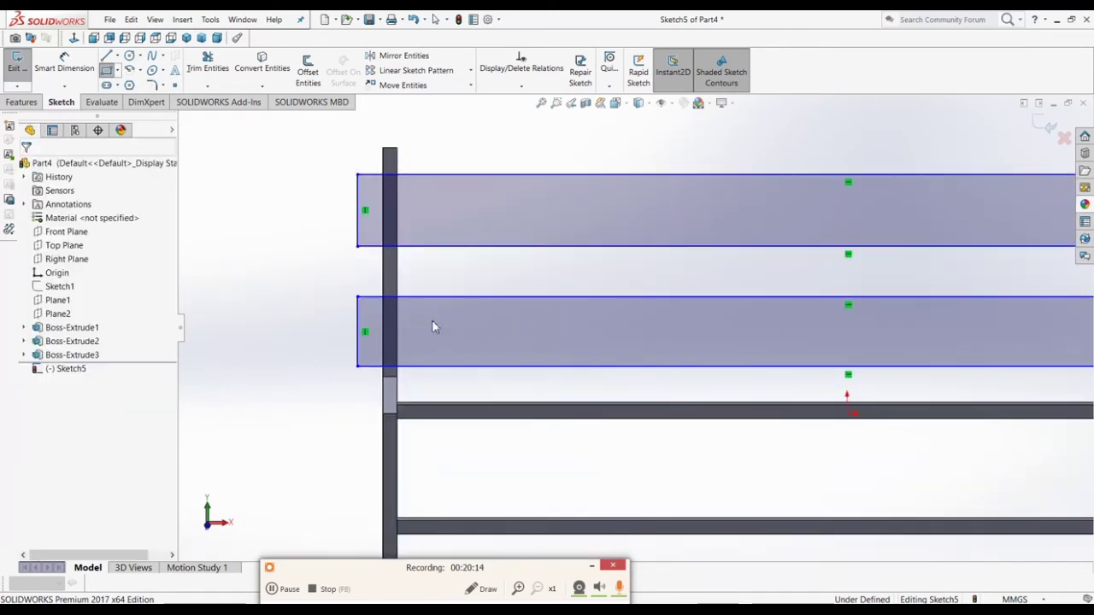
key(Escape)
Step: Make the rectangles' left end lines collinear and equal, then their right end lines too
click(359, 238)
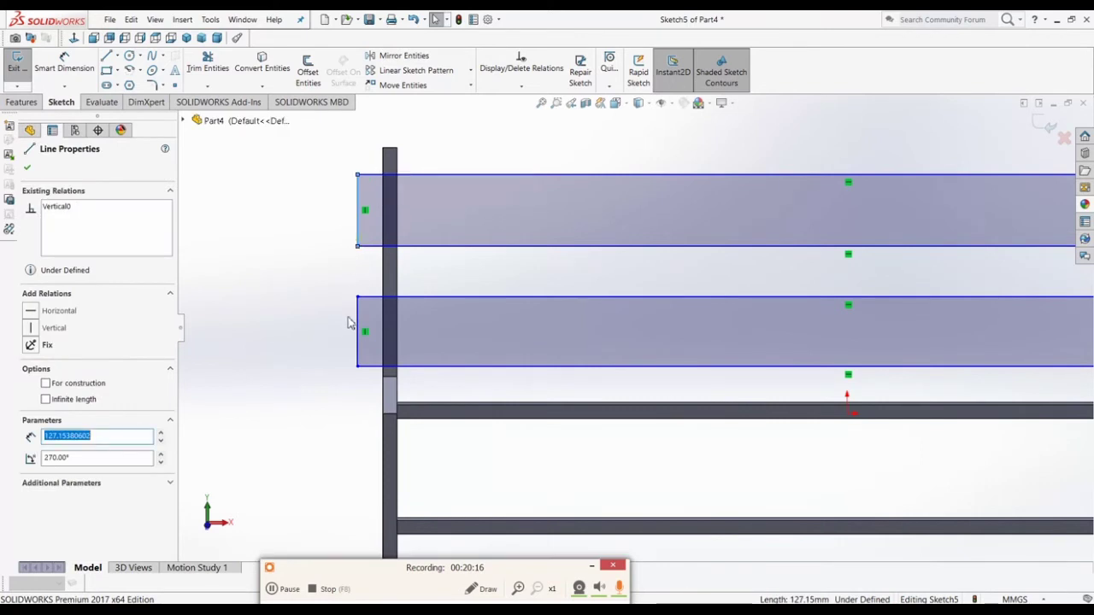
ctrl+click(357, 325)
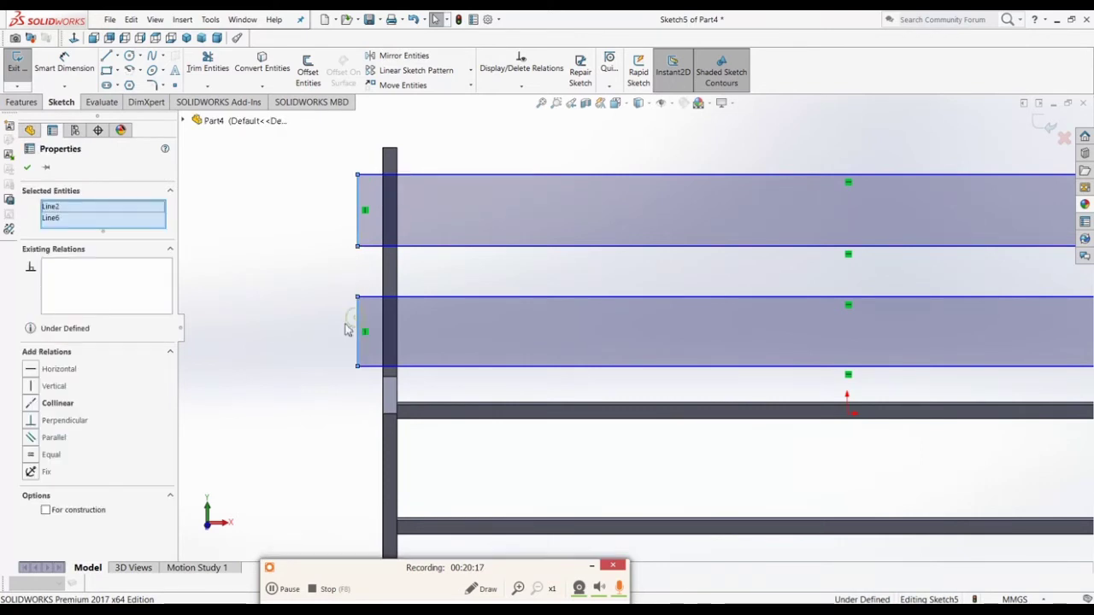
click(74, 405)
click(53, 456)
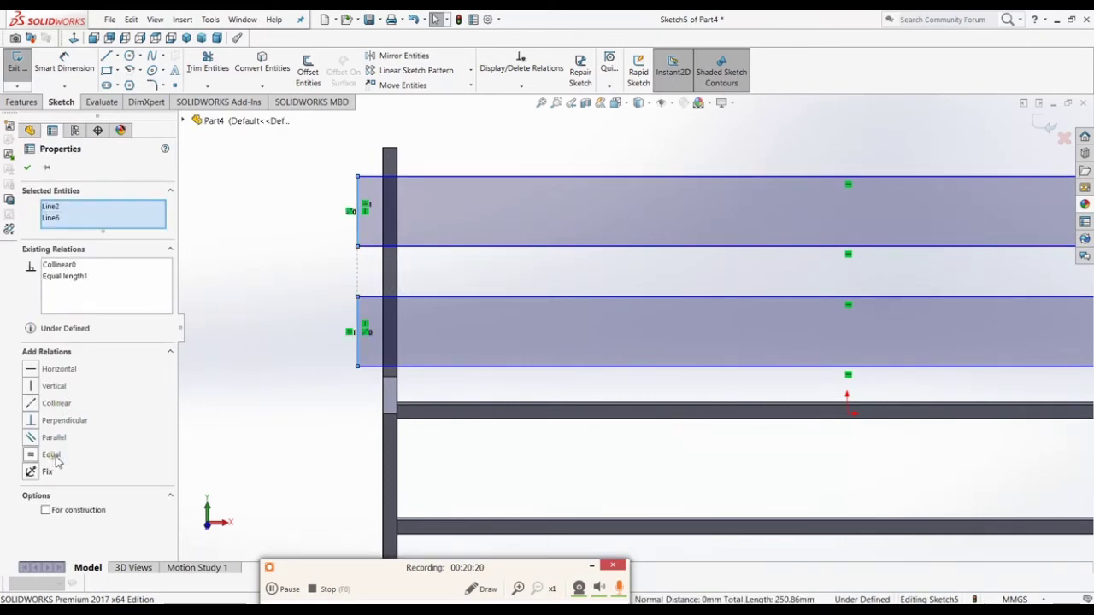
click(254, 421)
scroll(324, 386, up, 5)
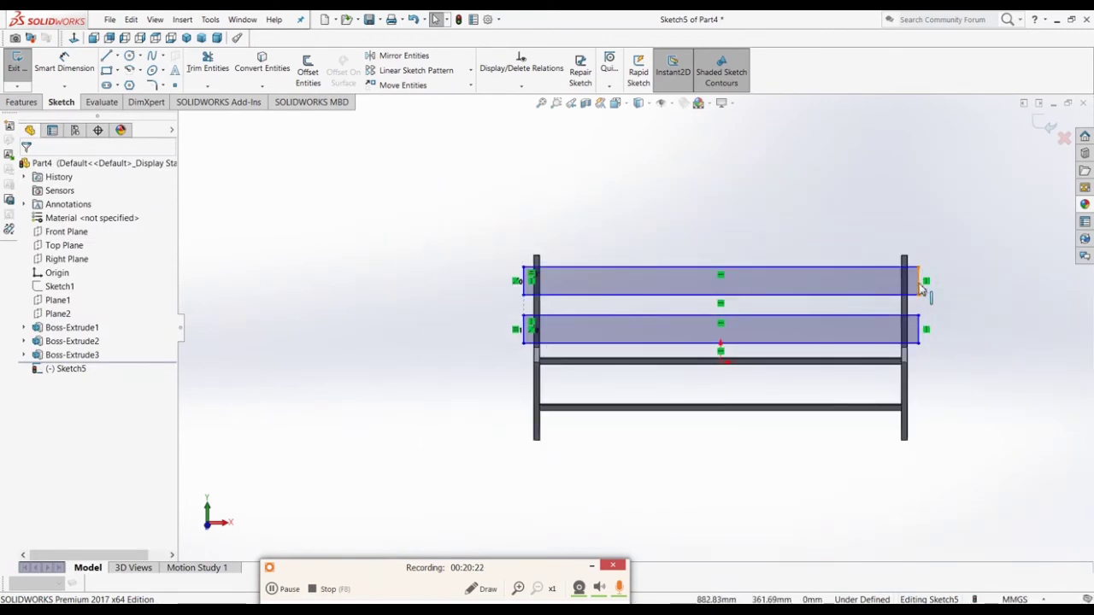
click(918, 286)
ctrl+click(918, 331)
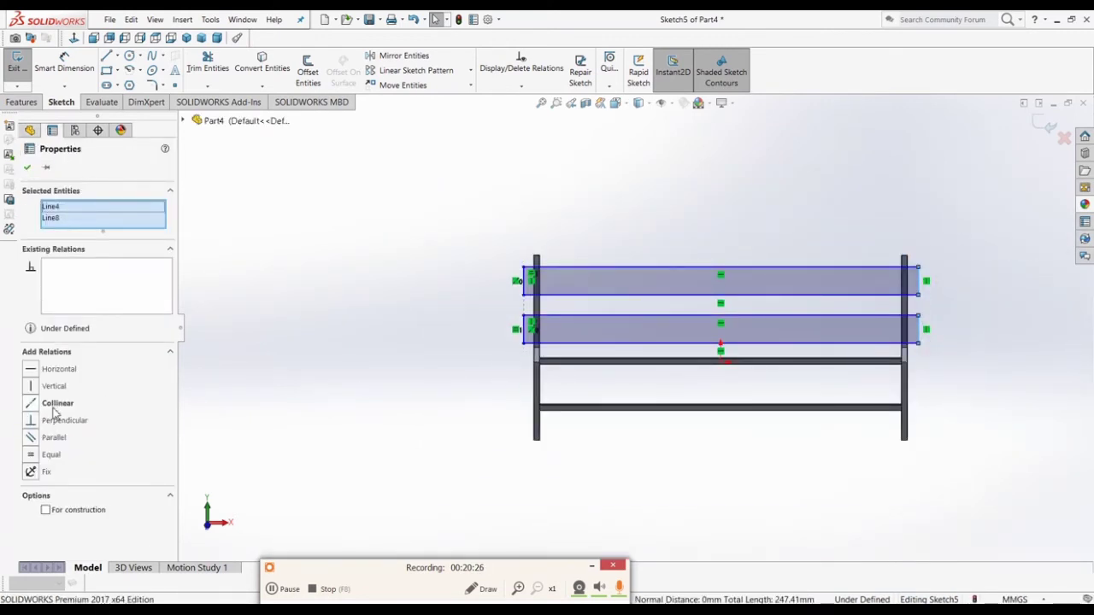
click(53, 405)
click(51, 455)
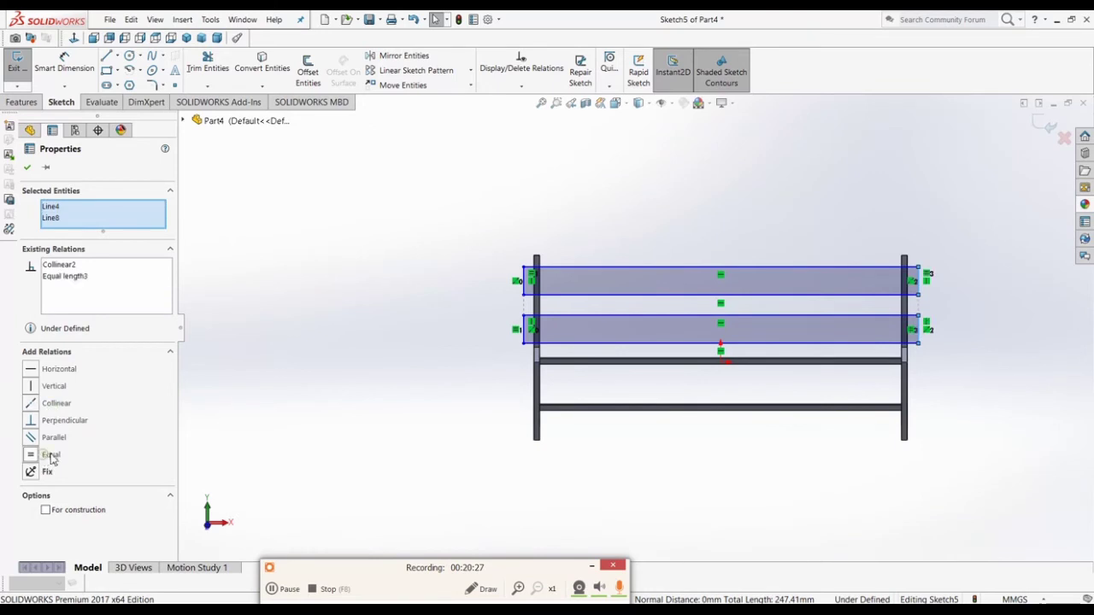
click(344, 347)
Step: Make all four long edges of the two rectangles equal in length
click(614, 267)
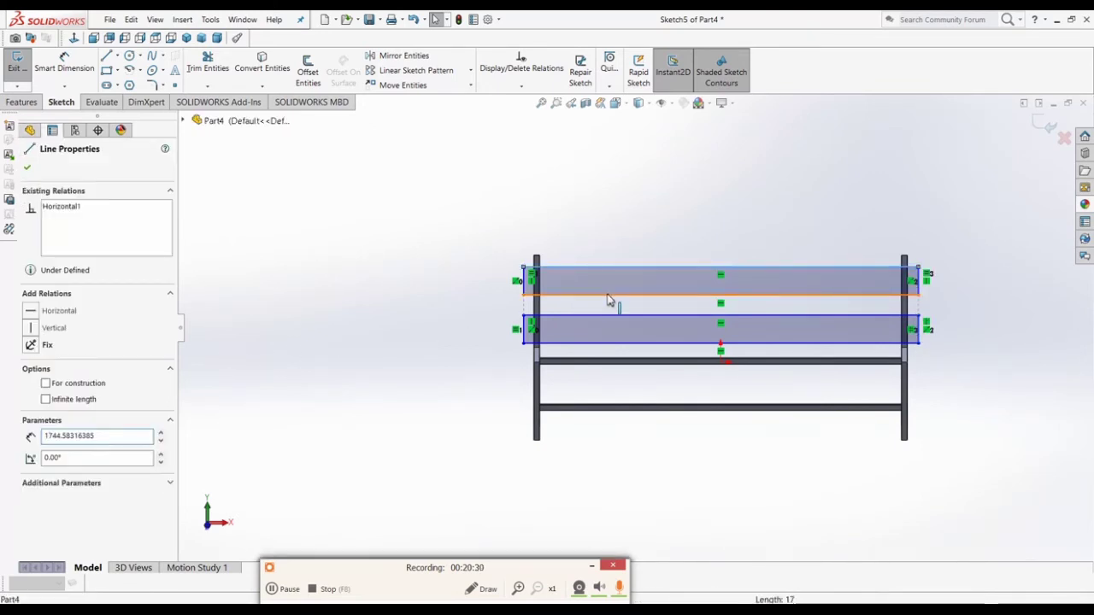
ctrl+click(601, 316)
ctrl+click(590, 343)
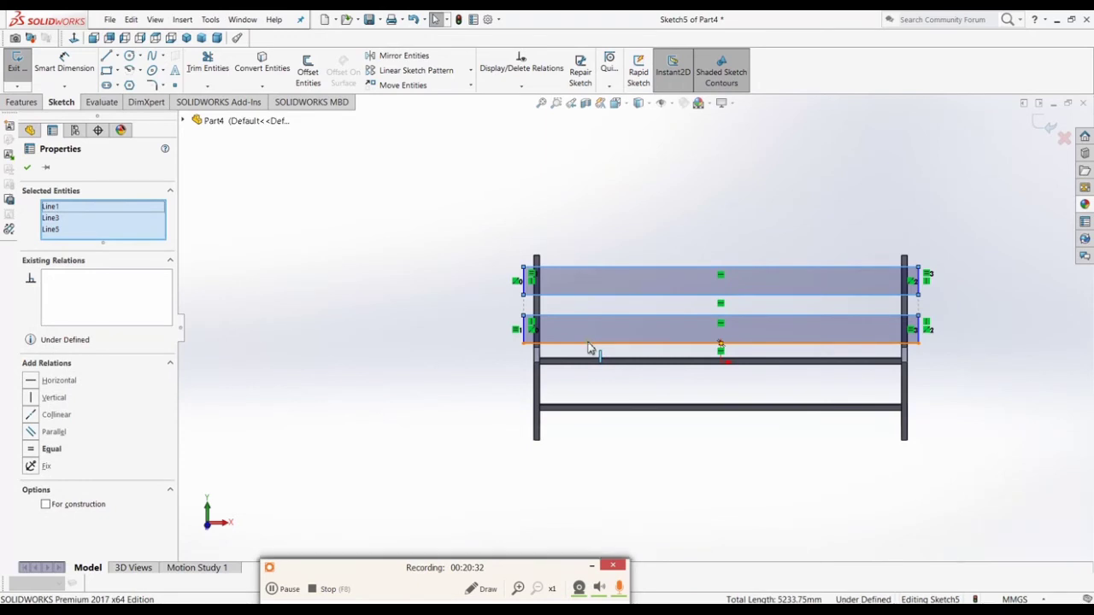
ctrl+click(590, 346)
click(42, 462)
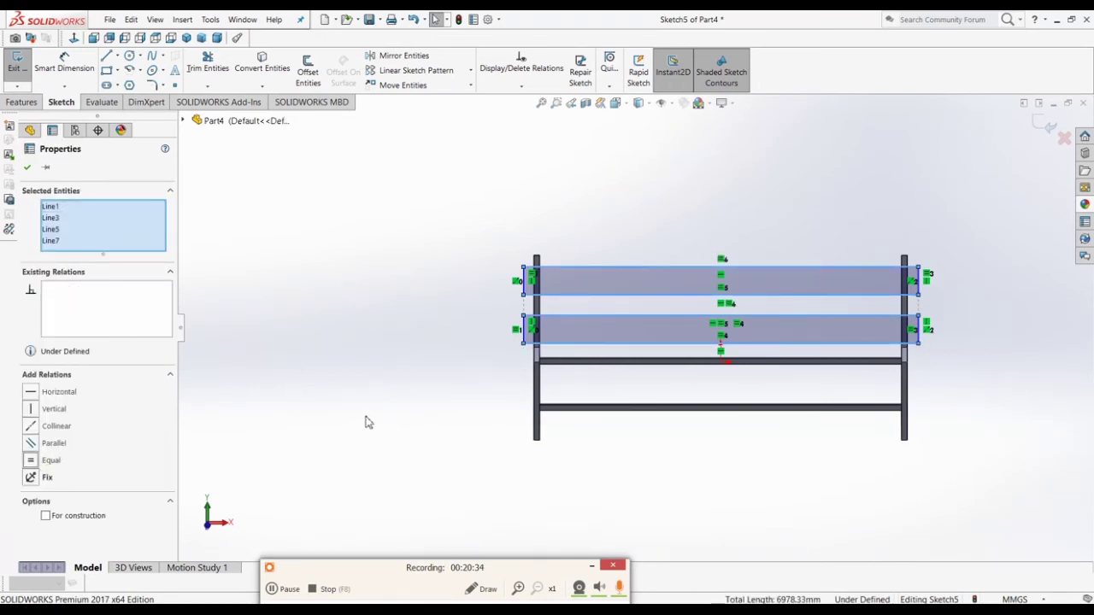
click(441, 410)
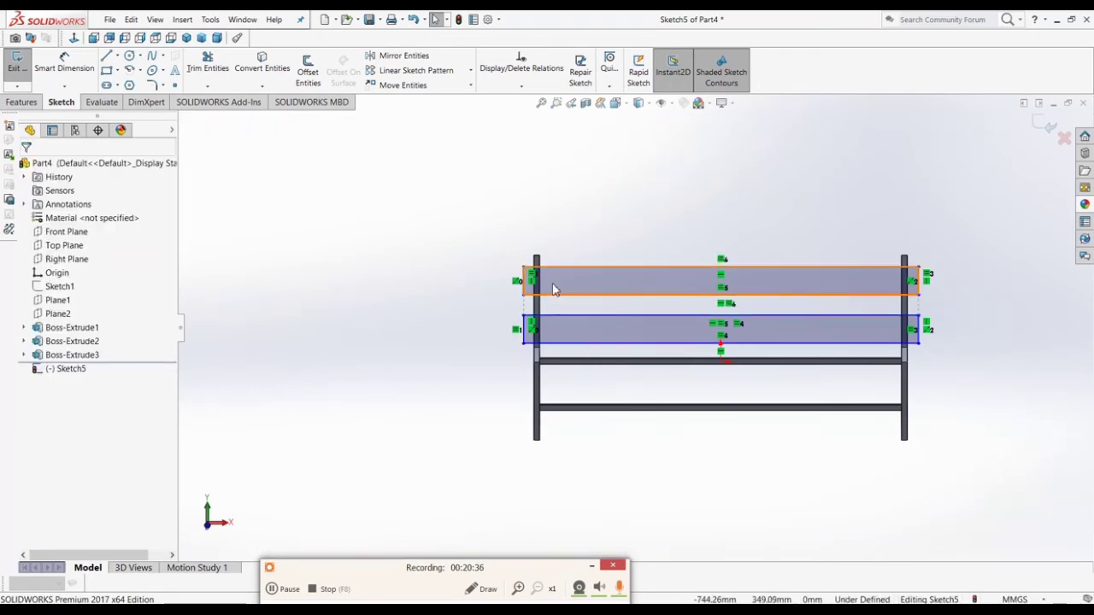
scroll(552, 289, down, 5)
scroll(556, 258, up, 3)
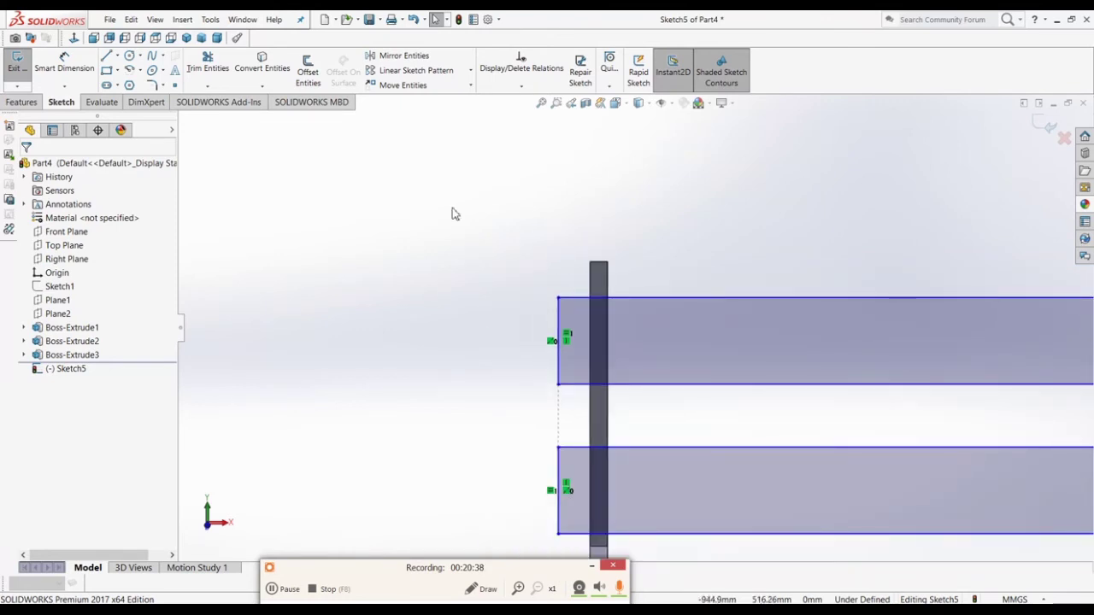
click(64, 66)
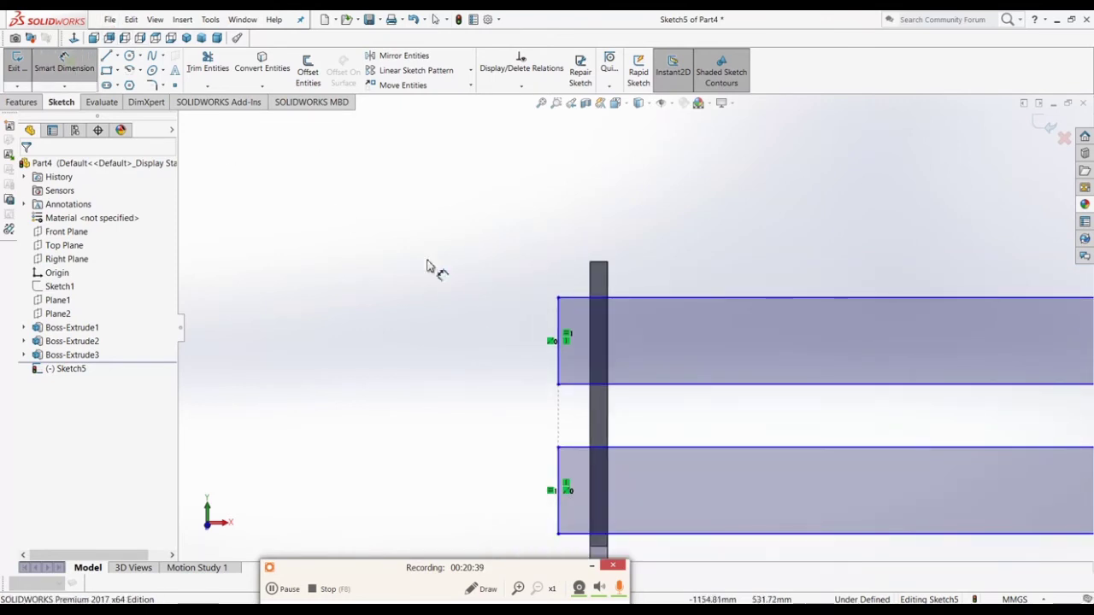
Step: Dimension the slat's left edge 20 mm outside the left post
click(594, 287)
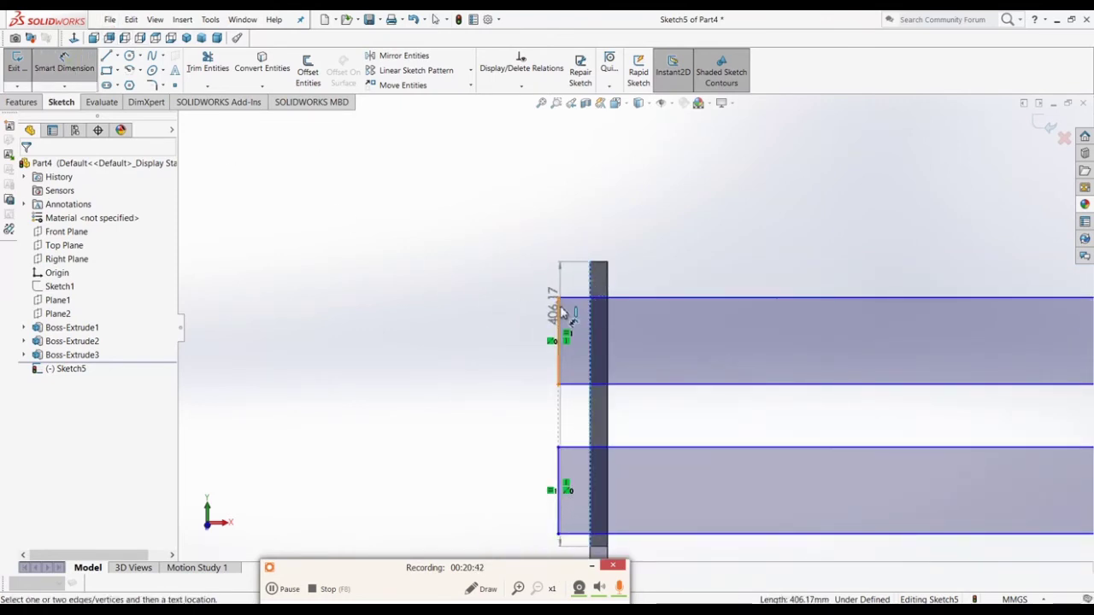
click(557, 310)
click(567, 234)
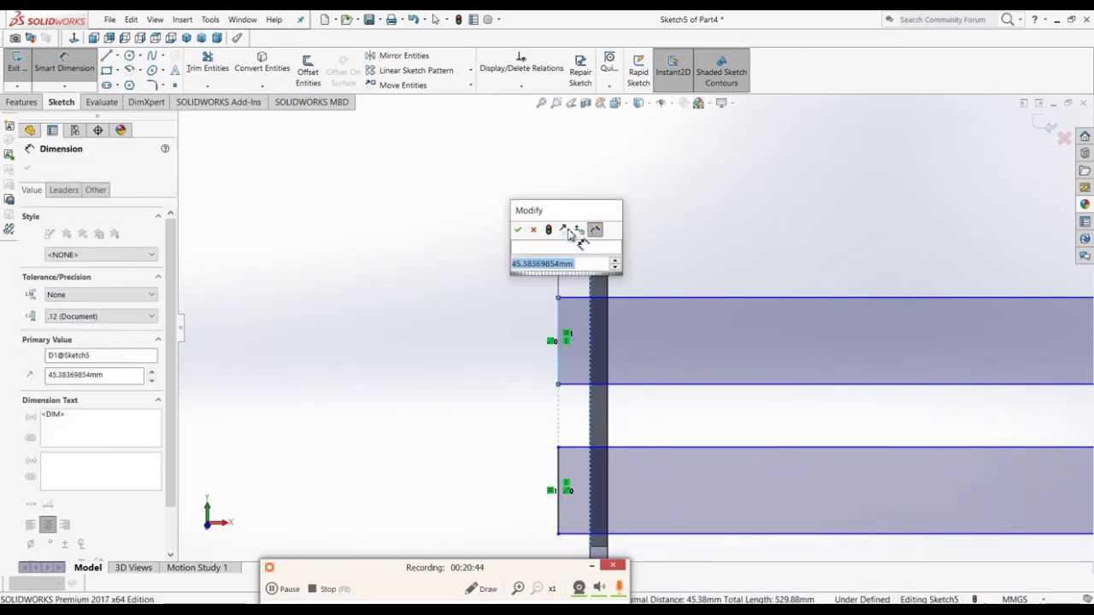
text(20)
key(Return)
click(649, 247)
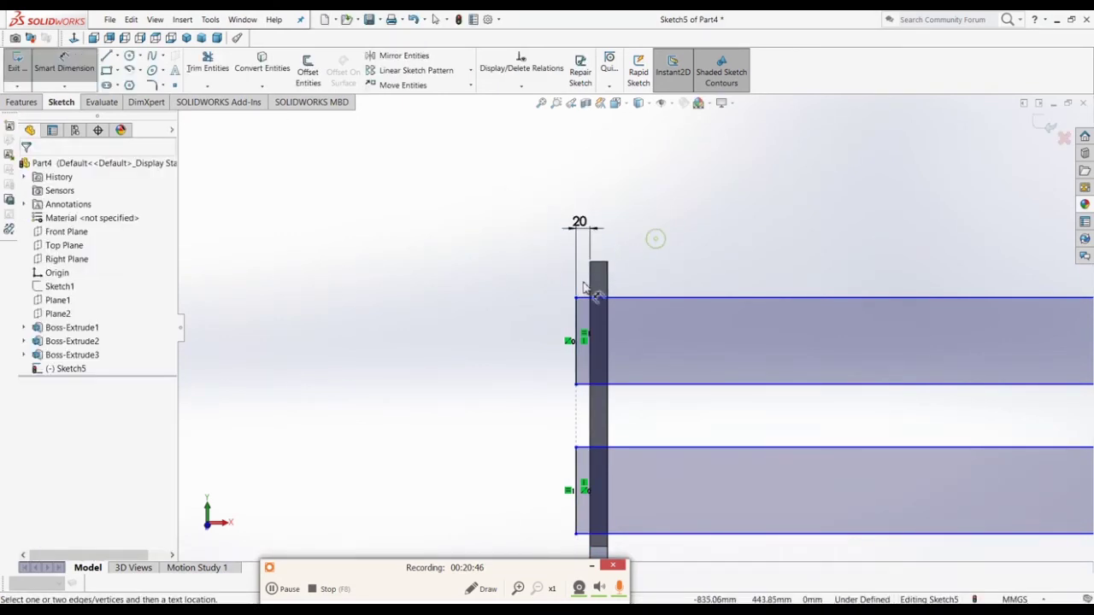
click(577, 313)
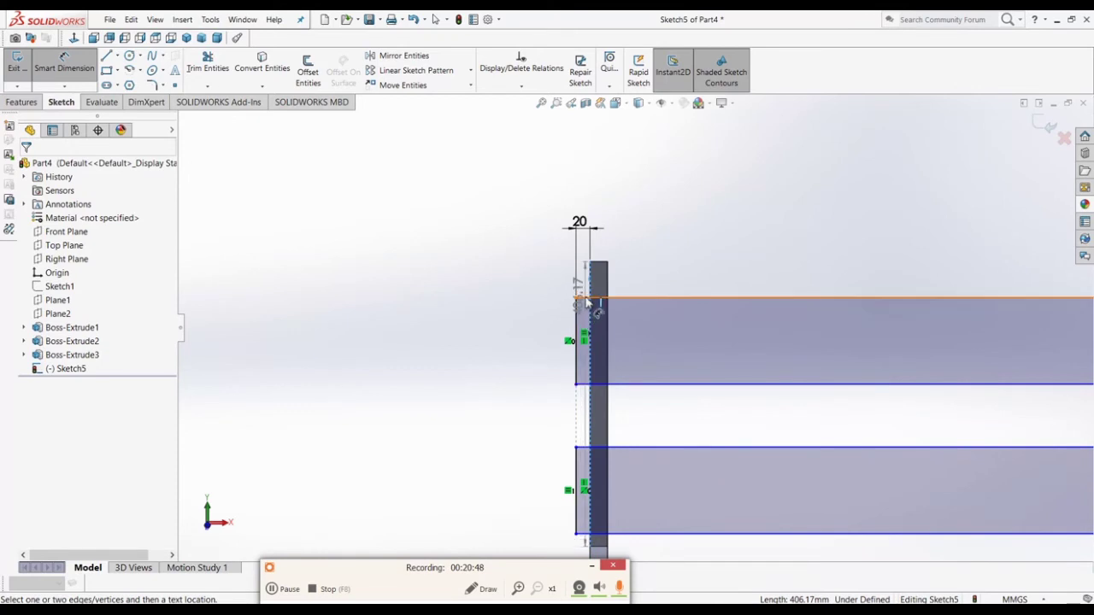
key(Escape)
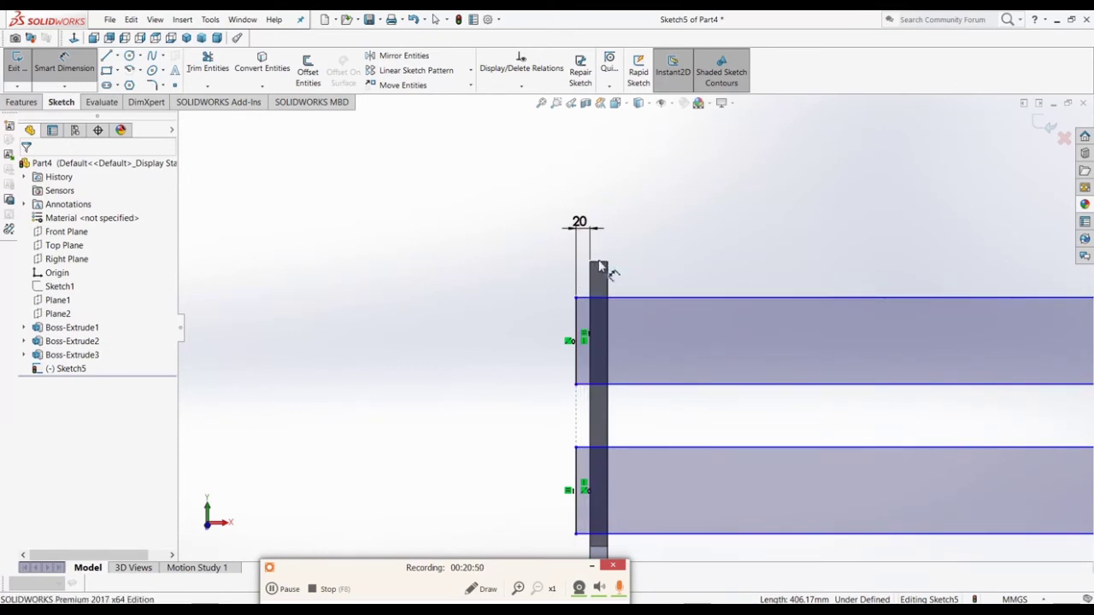
Step: Set the slat's top edge 20 mm below the post top
click(598, 263)
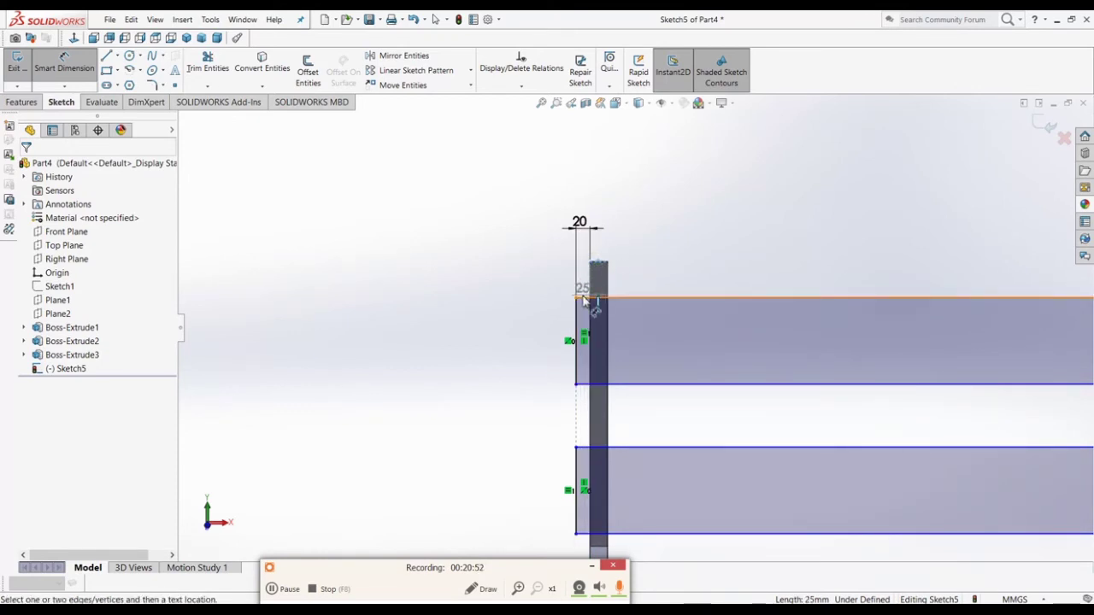
click(584, 298)
click(527, 288)
text(20)
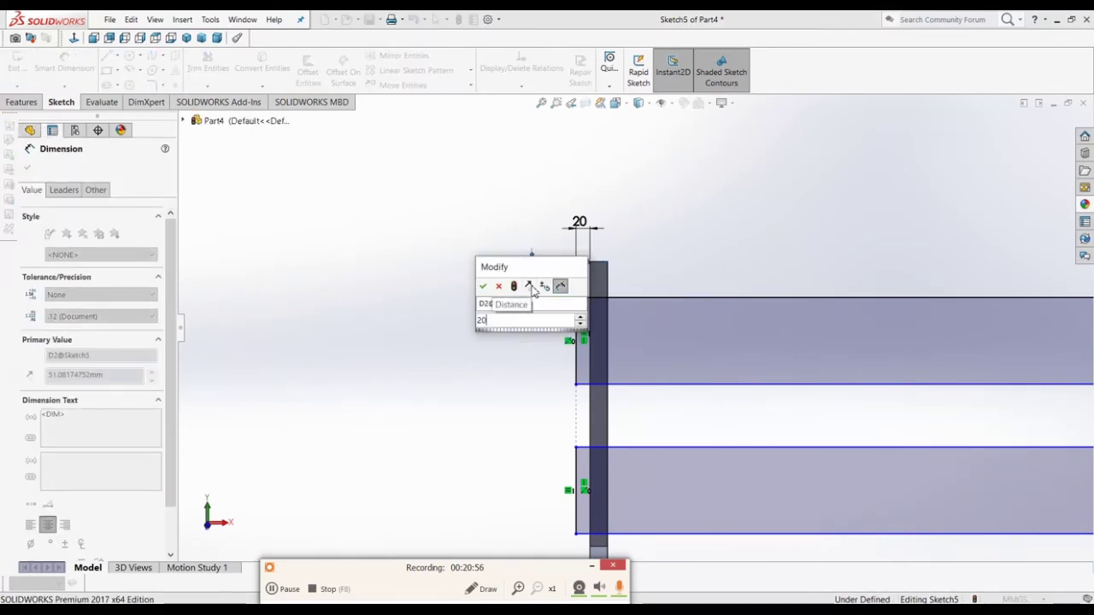
key(Return)
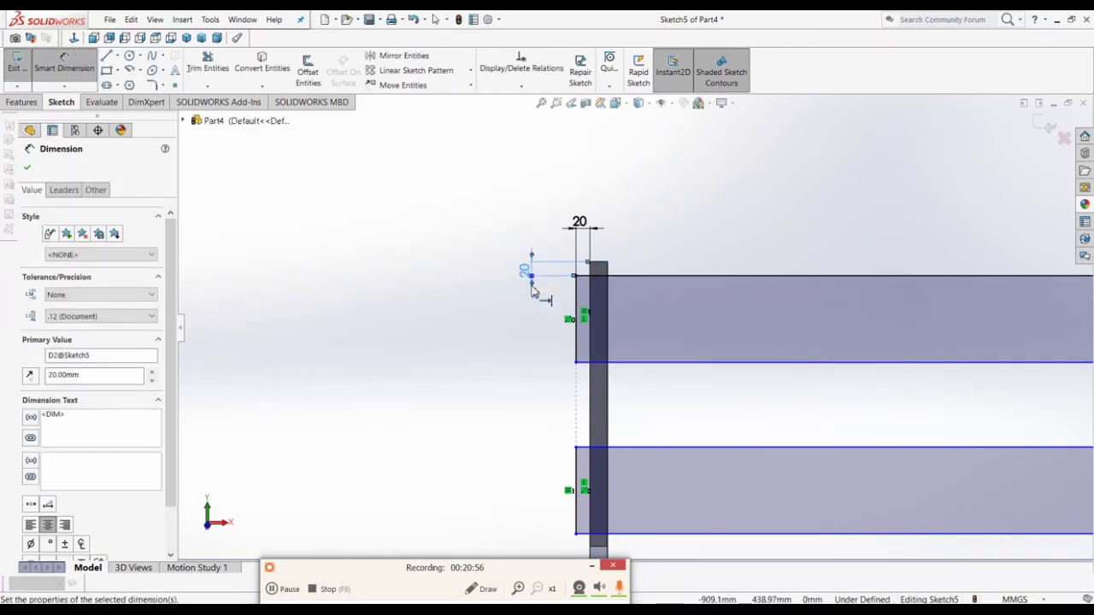
Step: Make the slat 165 mm tall and tidy the dimension positions
click(578, 350)
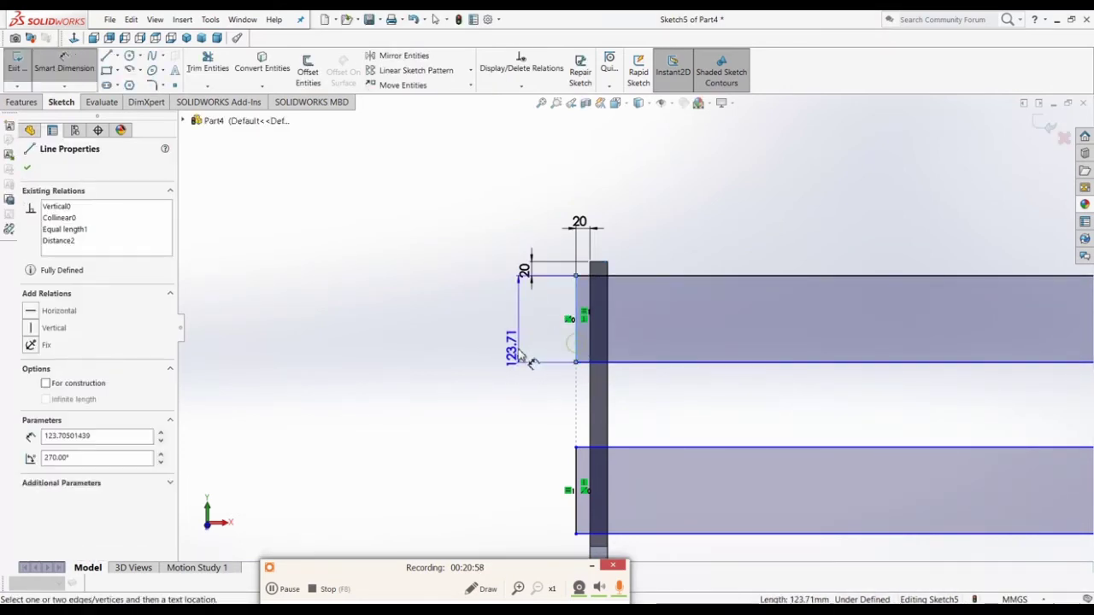
click(464, 347)
text(165)
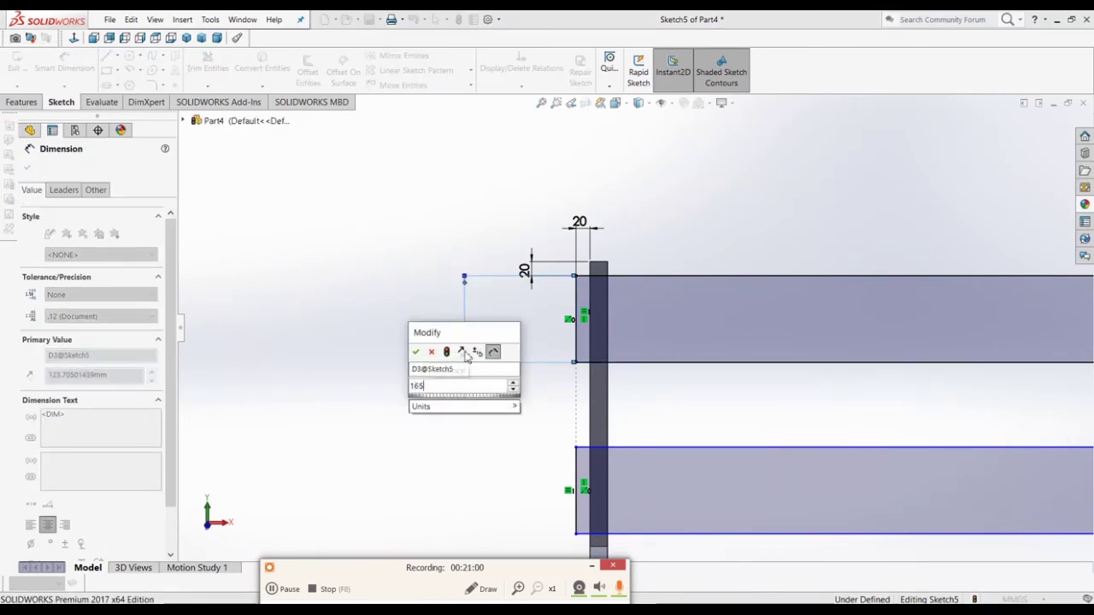
key(Return)
scroll(450, 409, up, 5)
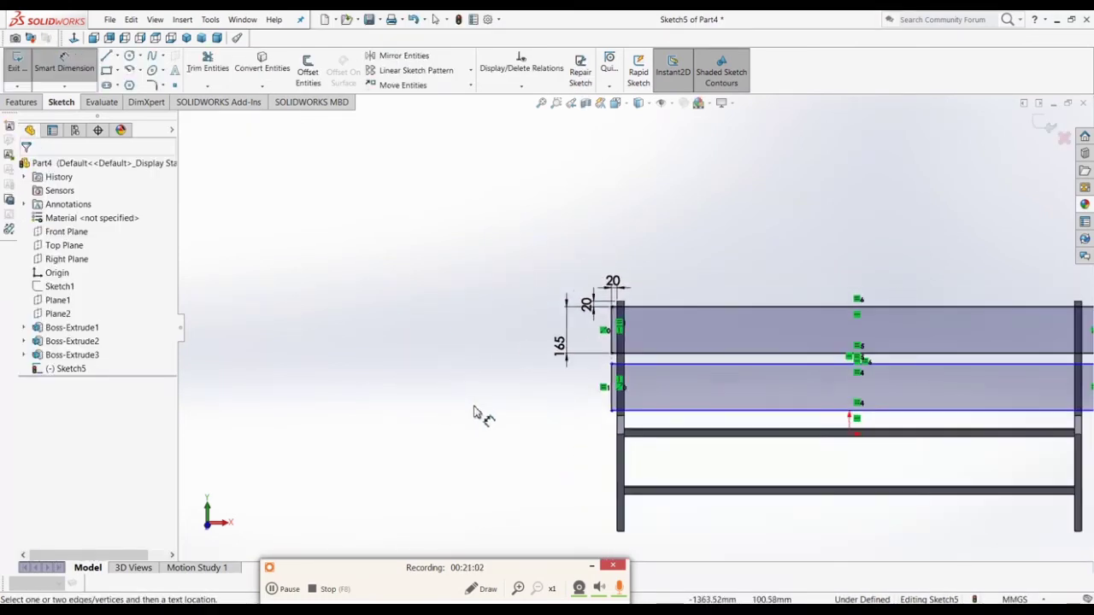
scroll(720, 341, down, 3)
mouse_move(430, 350)
mouse_down()
mouse_move(496, 334)
mouse_move(434, 334)
mouse_up()
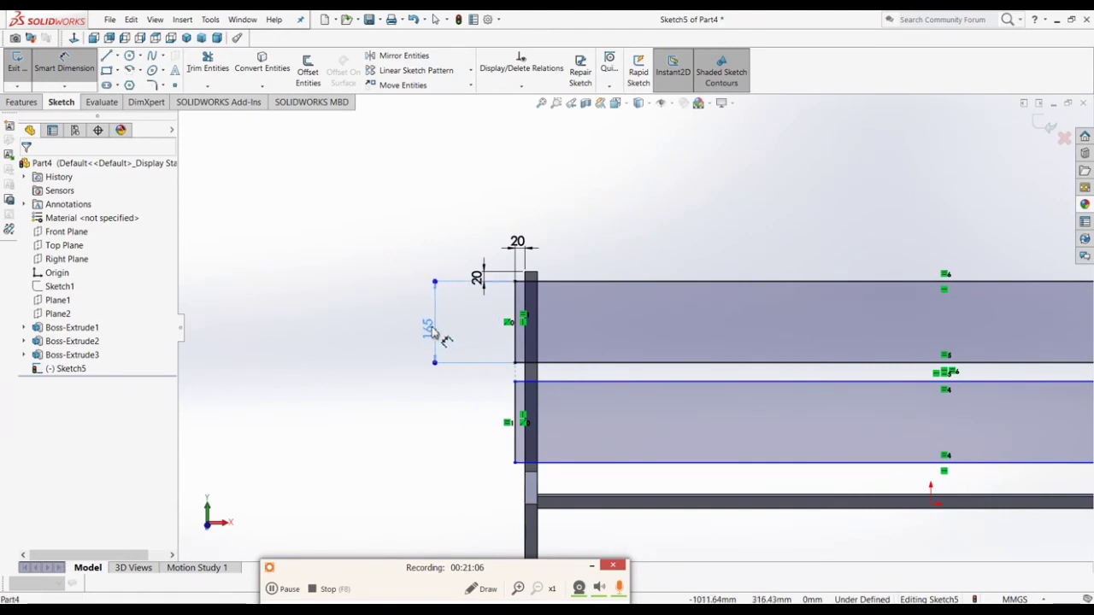
drag(479, 279, 457, 254)
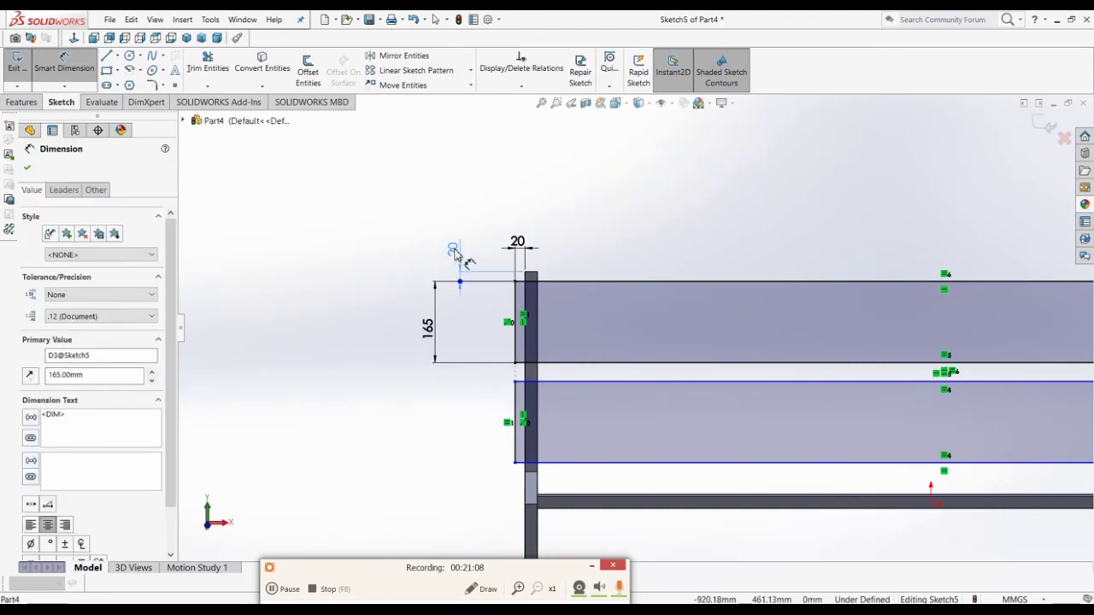
click(465, 324)
scroll(467, 336, up, 4)
scroll(992, 323, down, 3)
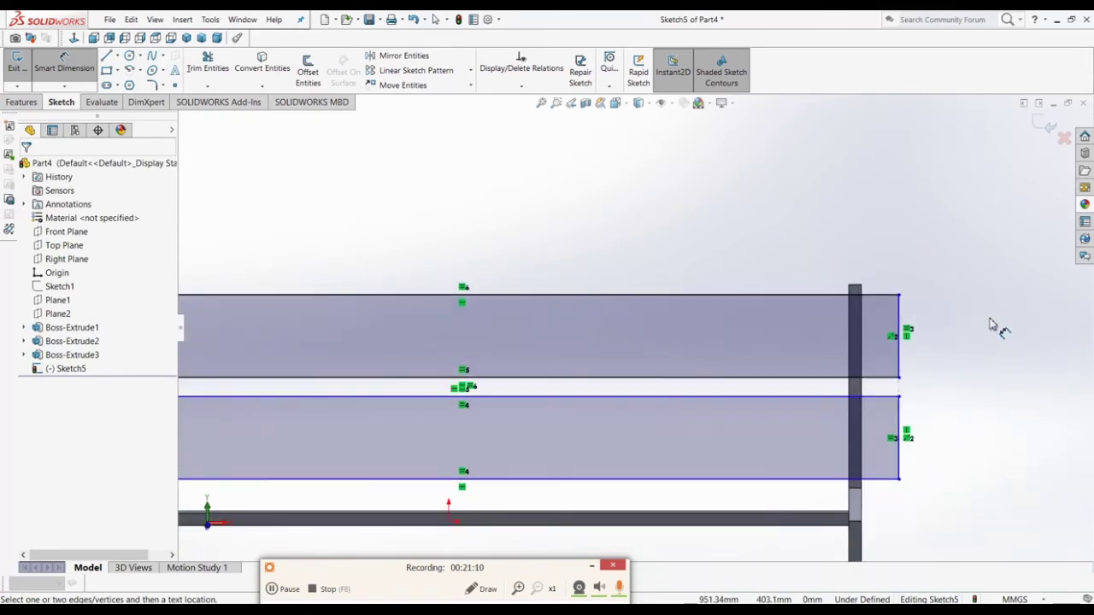
scroll(924, 338, down, 5)
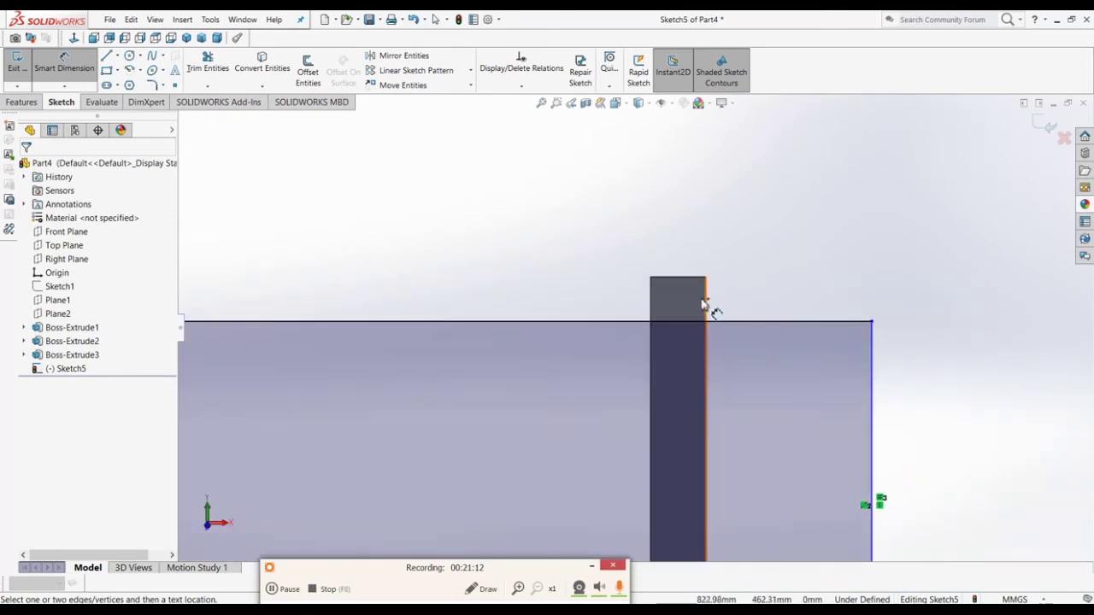
Step: Dimension a 20 mm slat overhang past the right post, discarding redundant dimensions
click(873, 342)
click(842, 200)
click(637, 331)
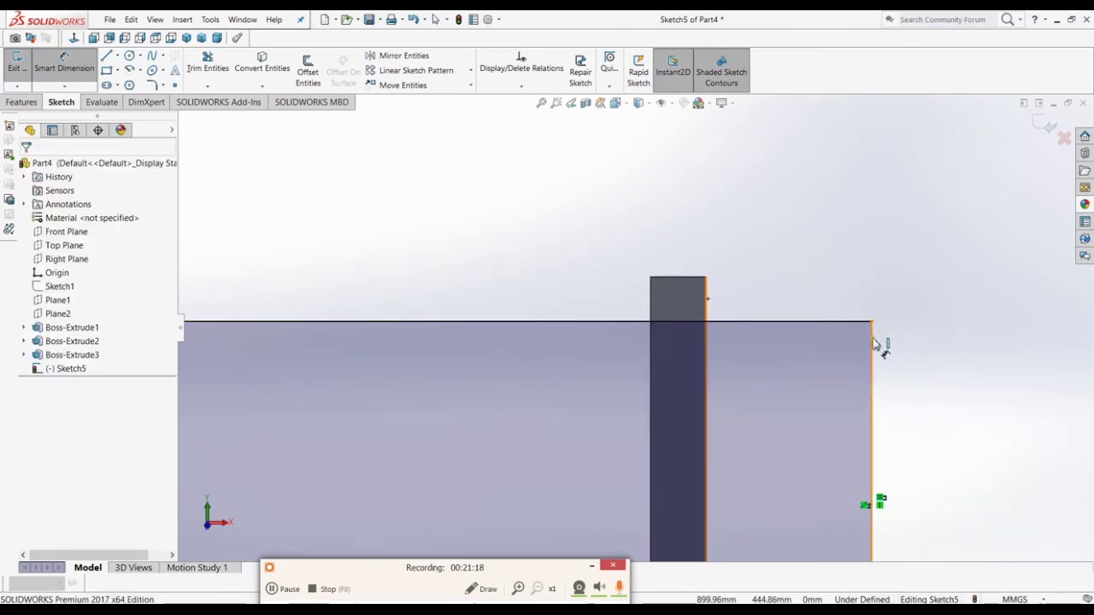
click(873, 343)
click(707, 318)
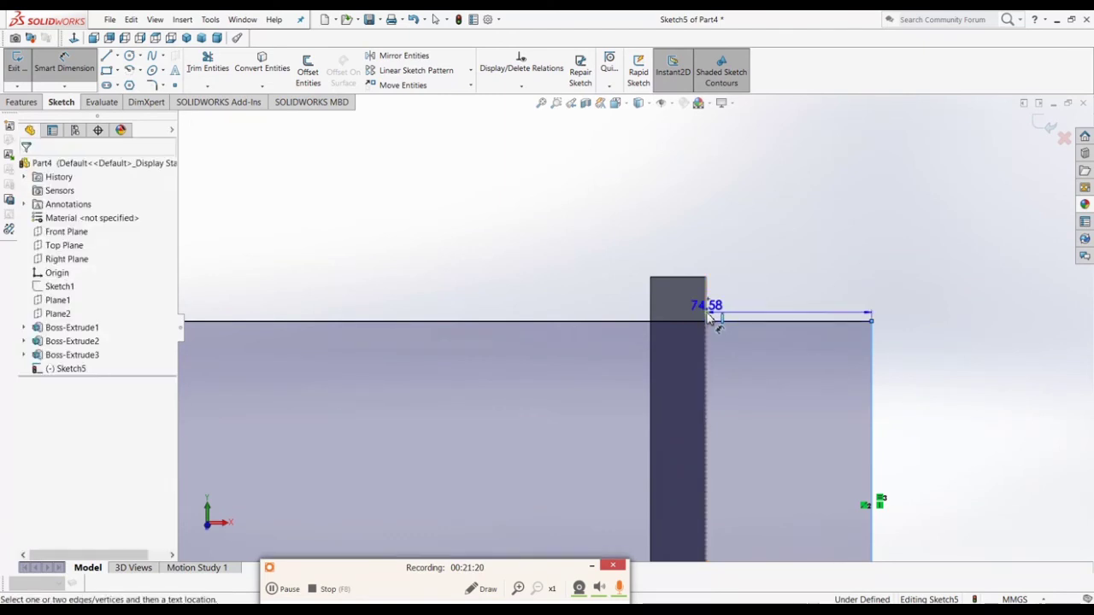
click(757, 196)
text(20)
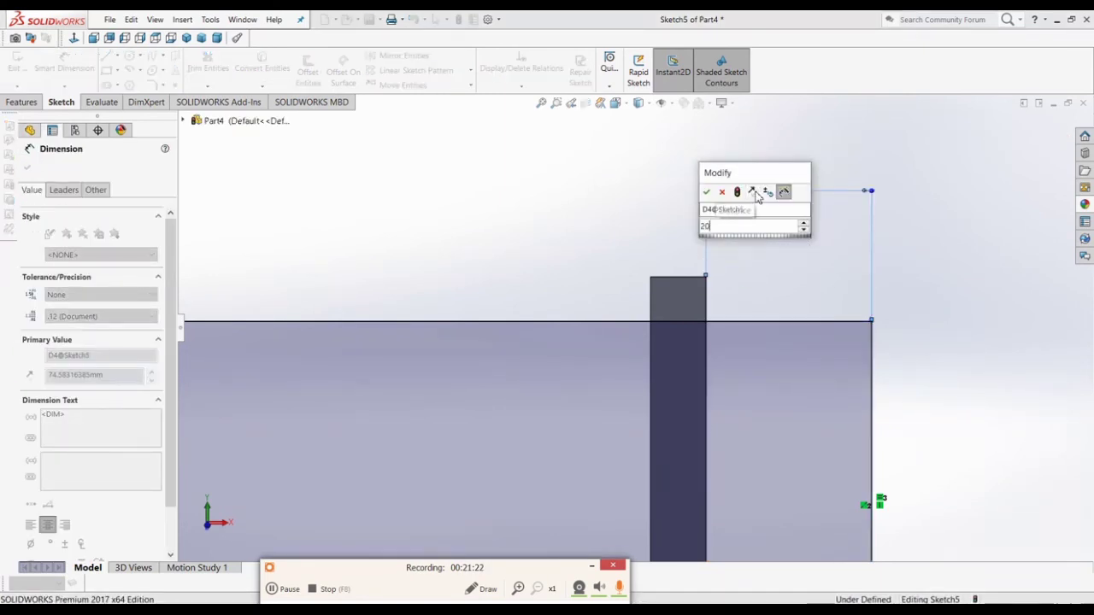
key(Return)
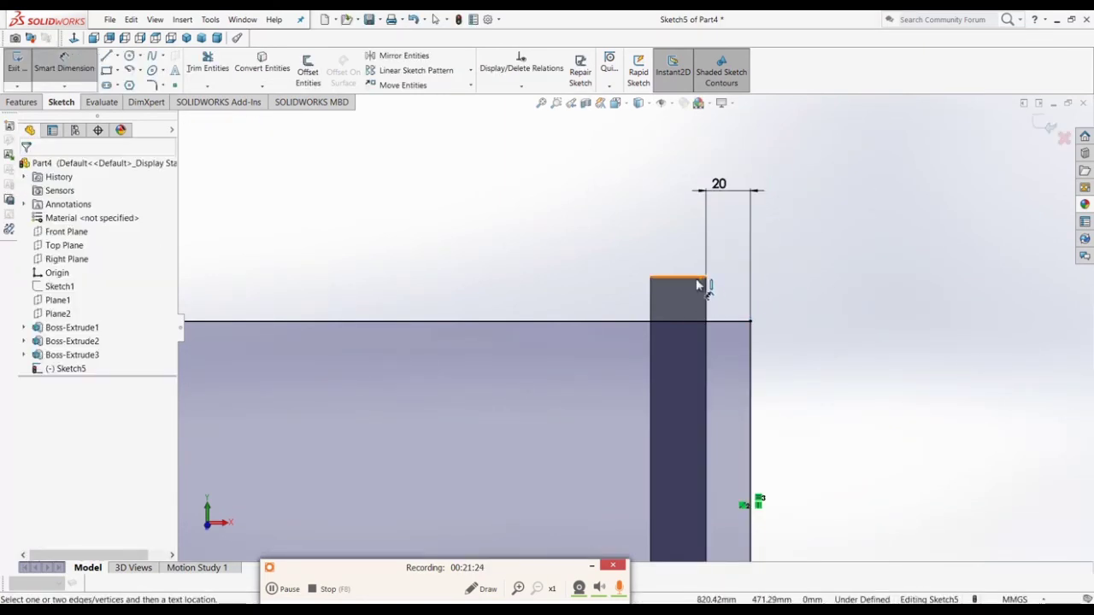
click(727, 322)
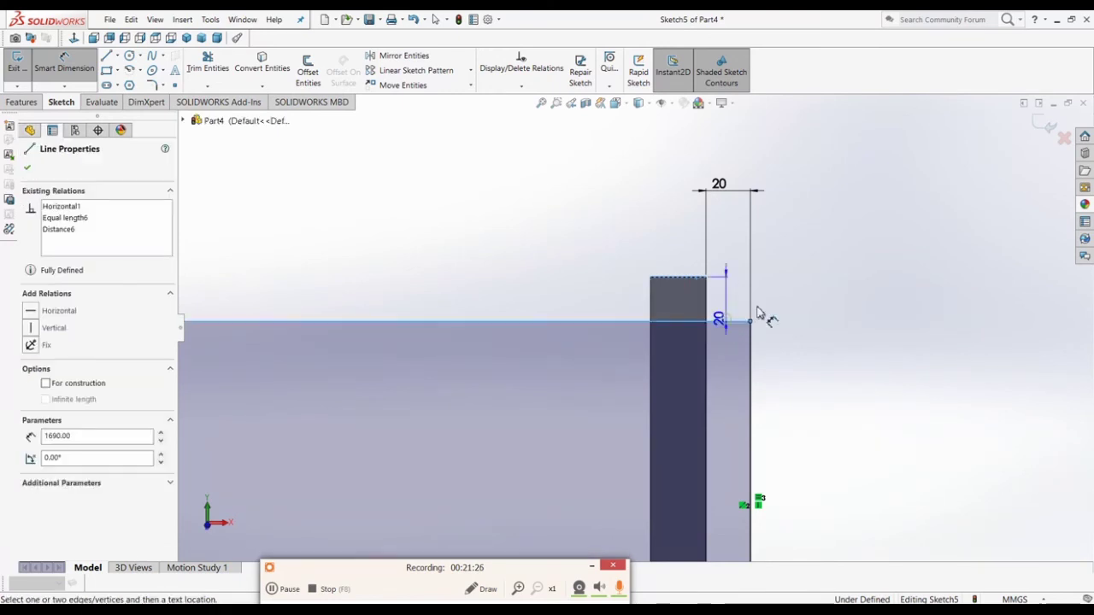
click(788, 296)
key(Escape)
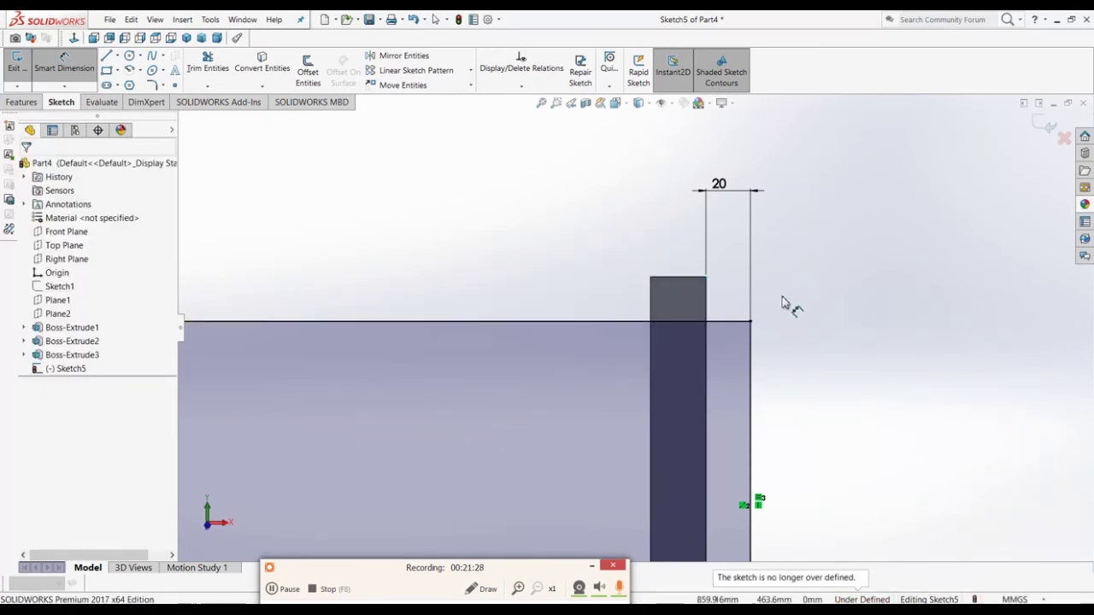
scroll(784, 312, up, 11)
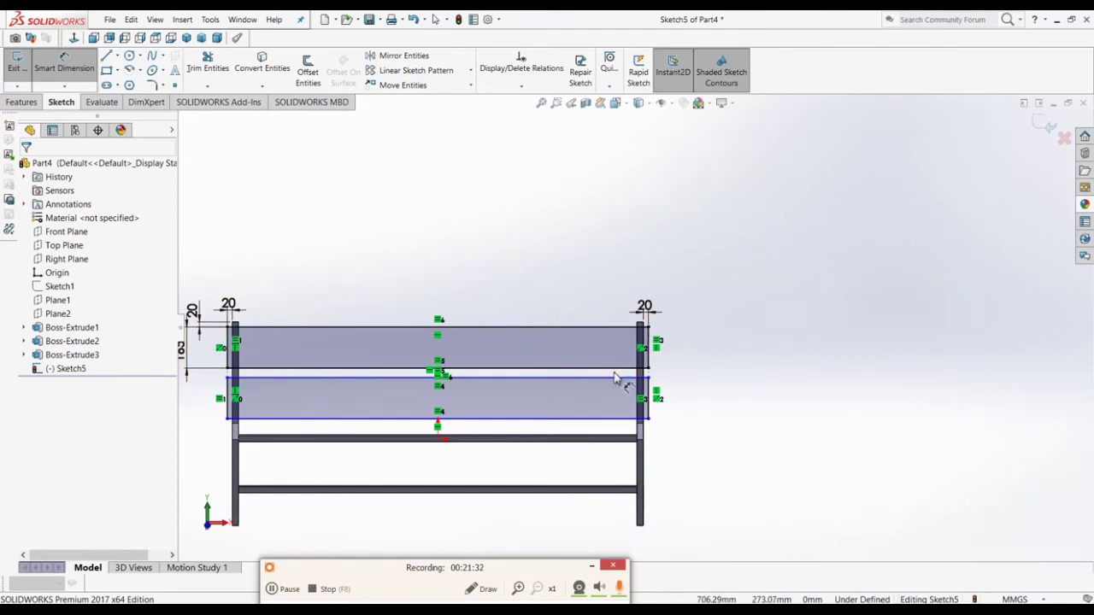
scroll(614, 379, down, 2)
scroll(683, 325, up, 3)
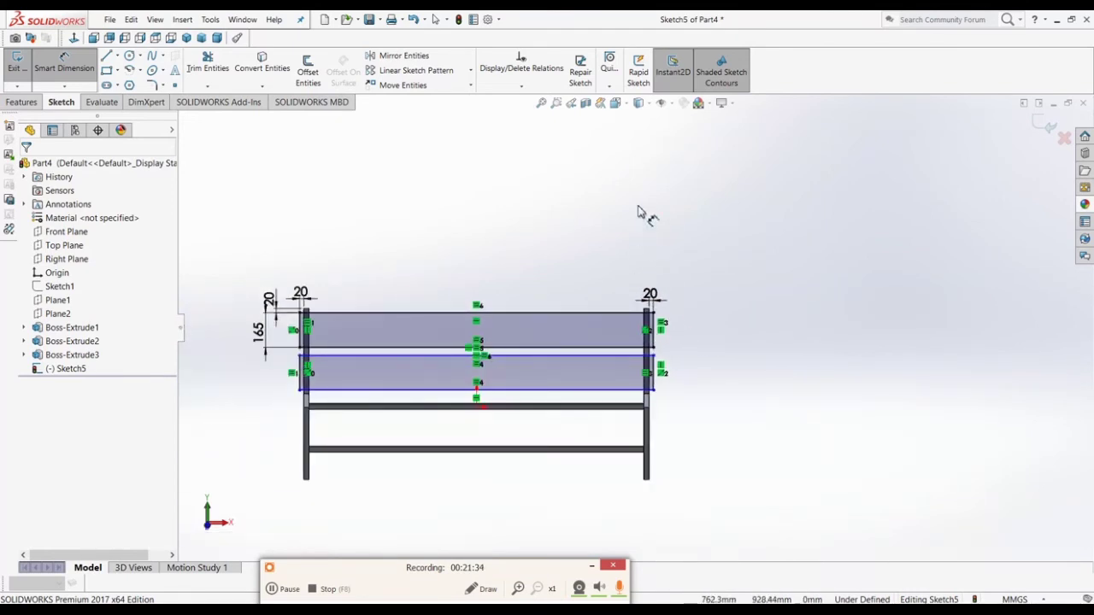
scroll(436, 344, down, 9)
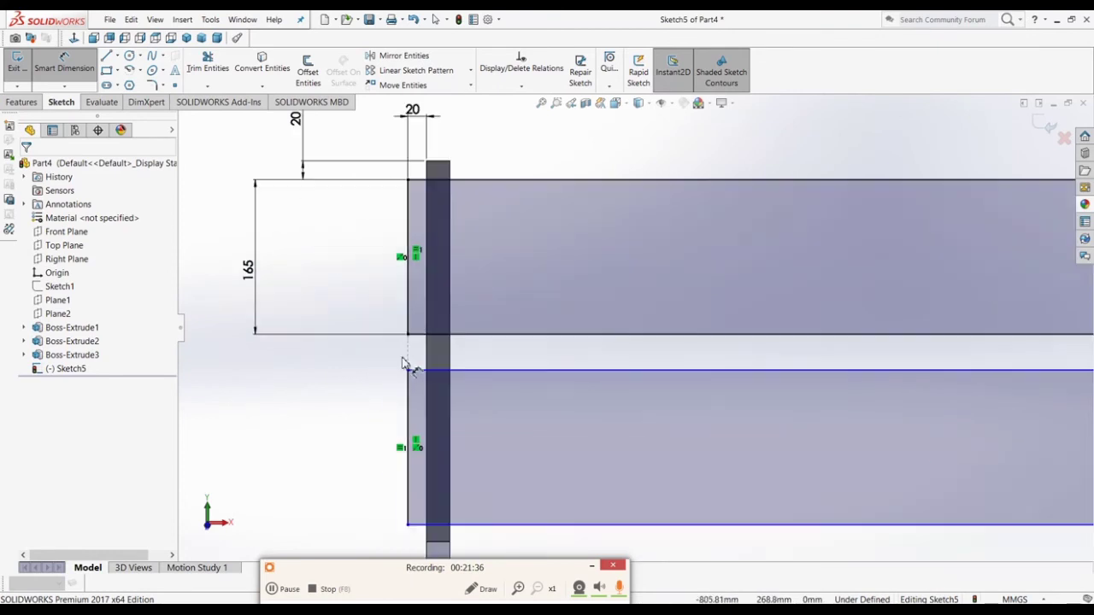
Step: Set a 20 mm gap between the two slats, fully defining the sketch
click(419, 335)
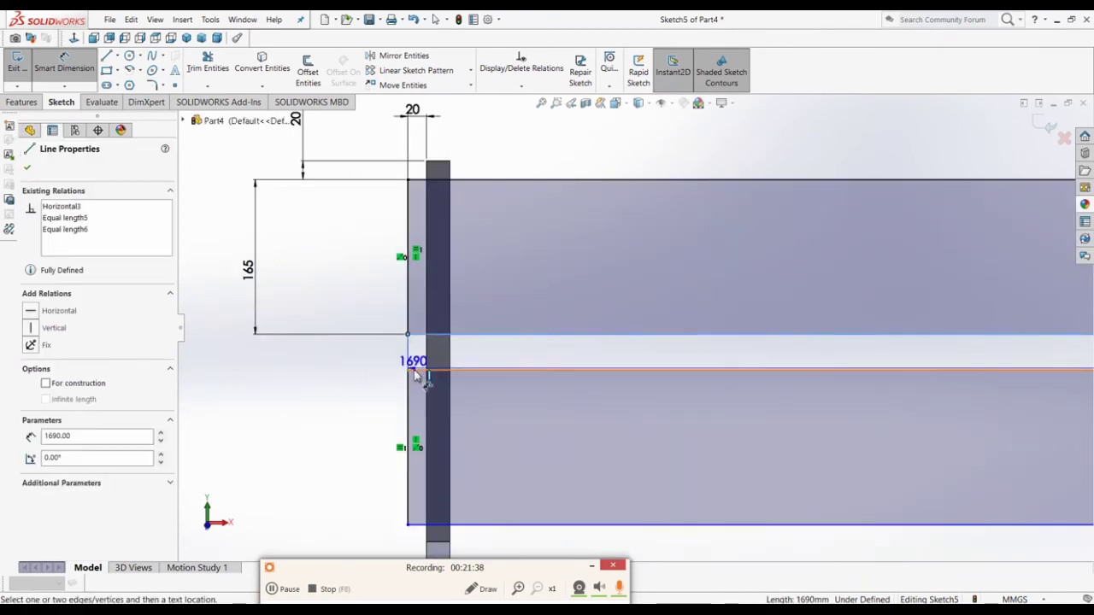
click(411, 371)
click(353, 373)
text(20)
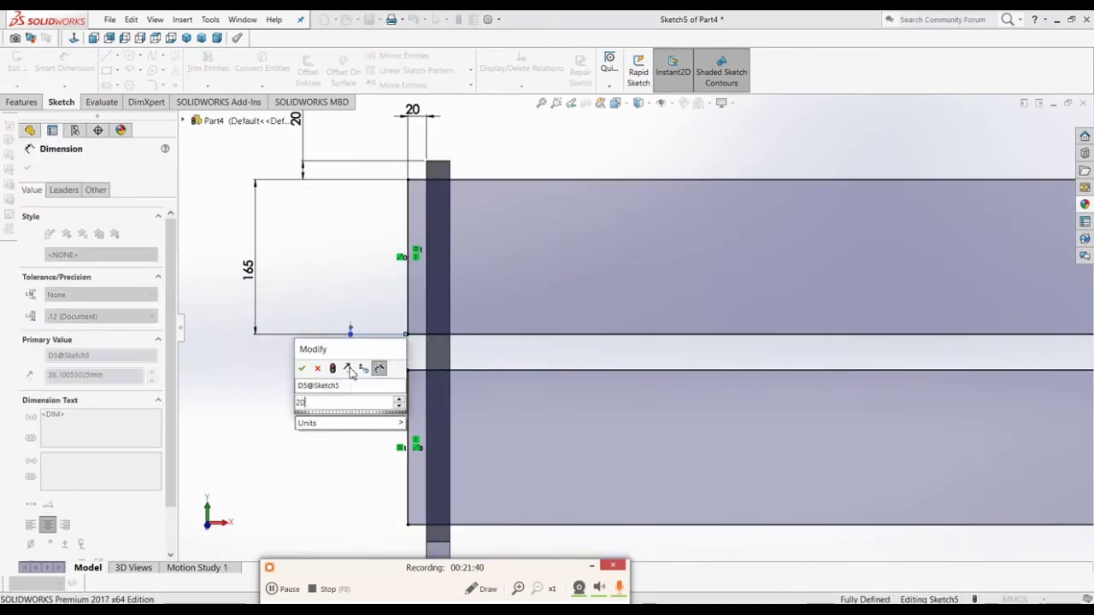
key(Return)
click(334, 428)
scroll(334, 428, up, 9)
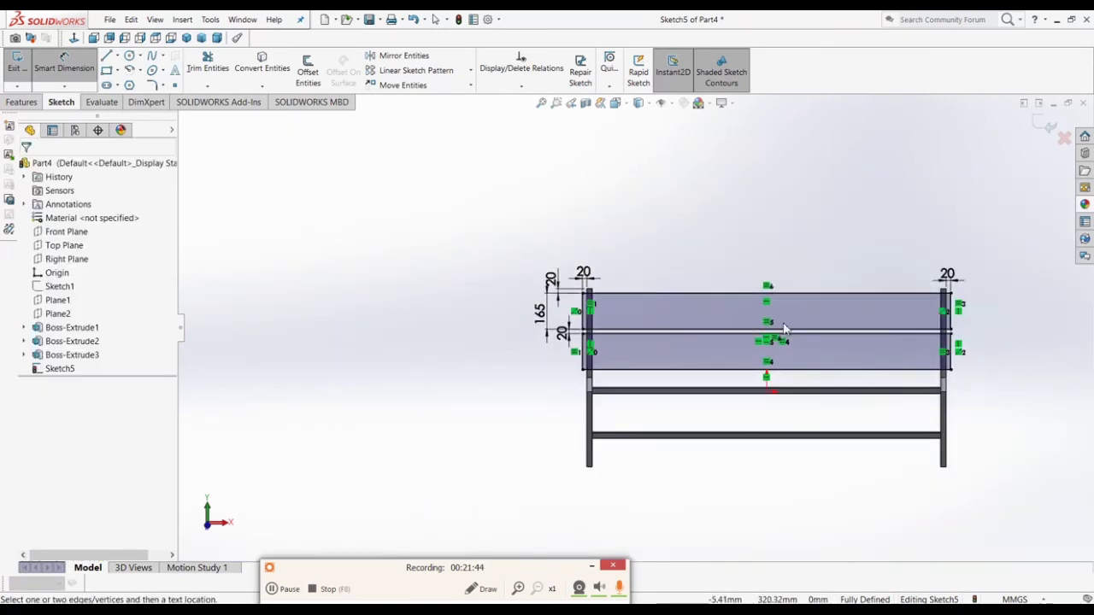
scroll(733, 287, down, 3)
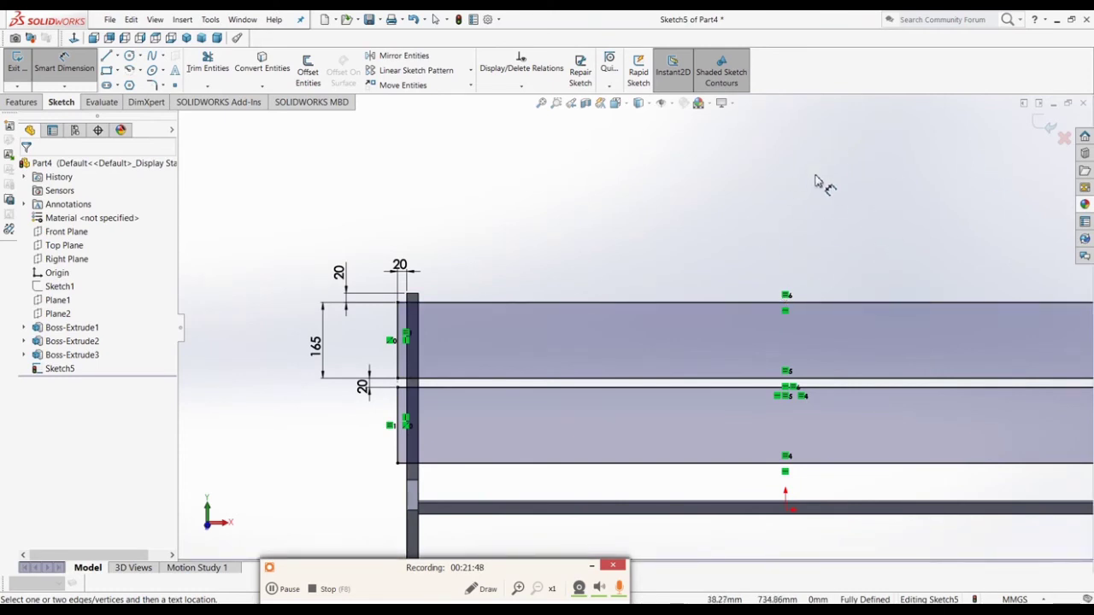
Step: Exit the sketch and extrude the two backrest slats 25 mm thick, then orbit to inspect the bench
click(1047, 125)
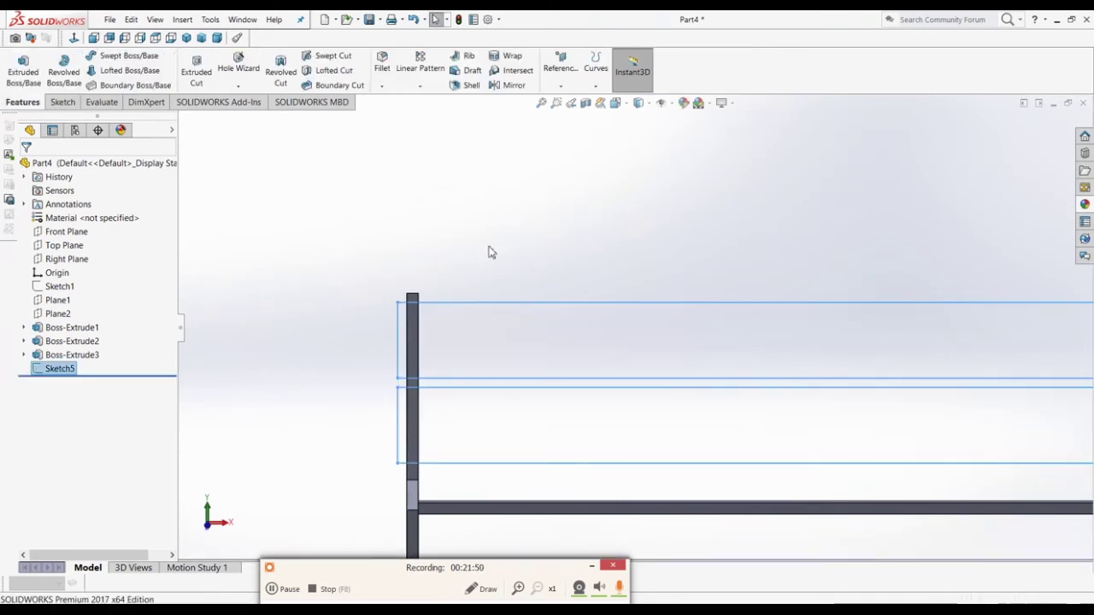
click(24, 72)
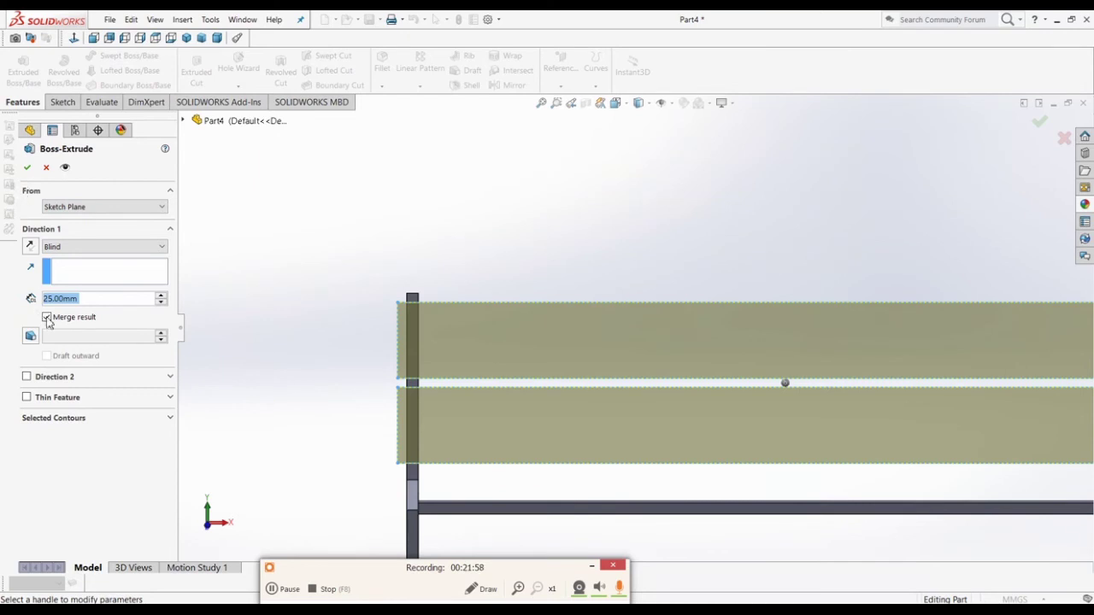
click(29, 168)
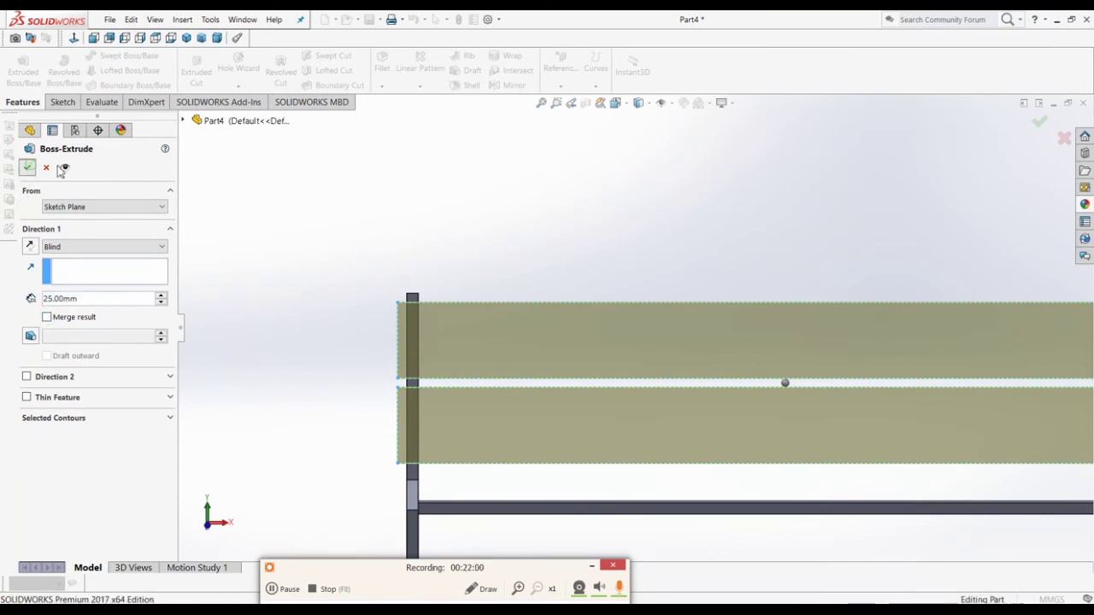
click(589, 189)
scroll(584, 310, up, 4)
middle_drag(705, 308, 610, 344)
scroll(773, 423, down, 4)
middle_drag(780, 387, 725, 397)
scroll(699, 415, up, 5)
Step: Start a new sketch on the side rail's top face, viewed normal to it
scroll(557, 271, down, 5)
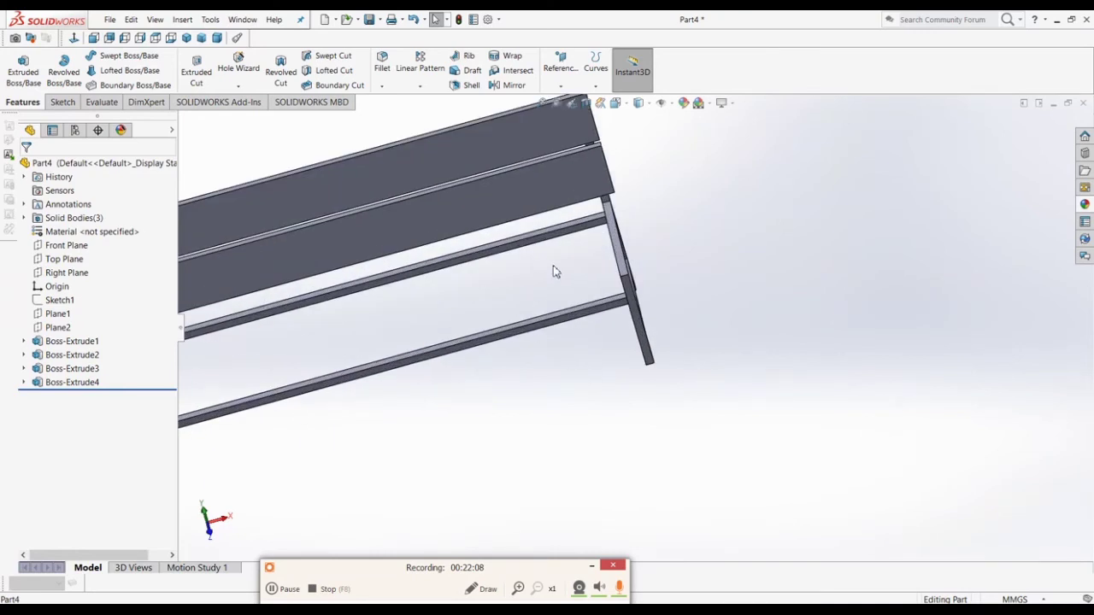
middle_drag(635, 285, 647, 275)
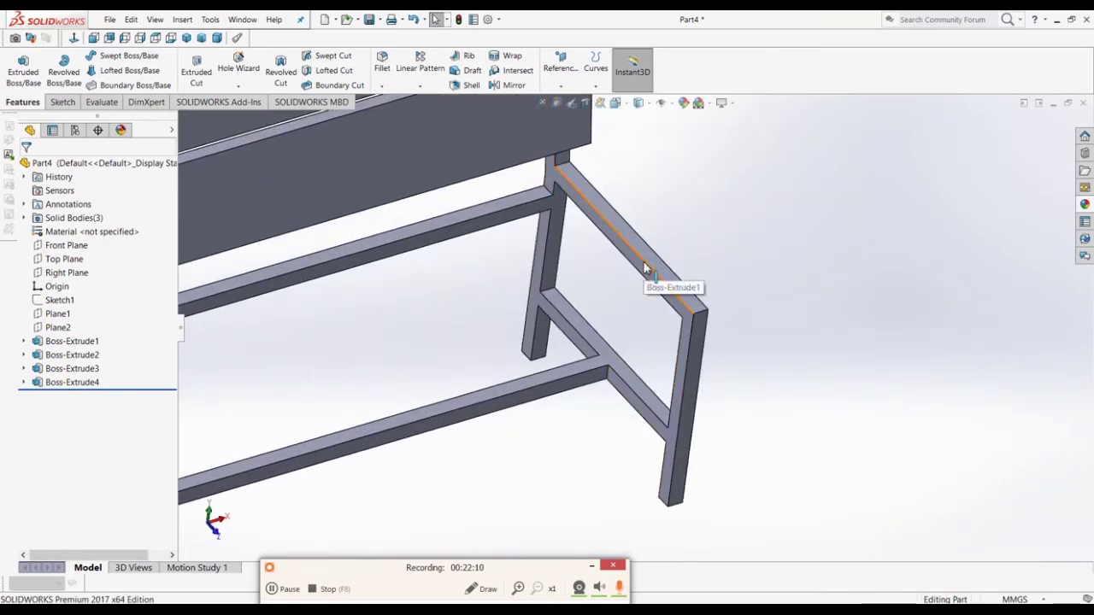
click(647, 256)
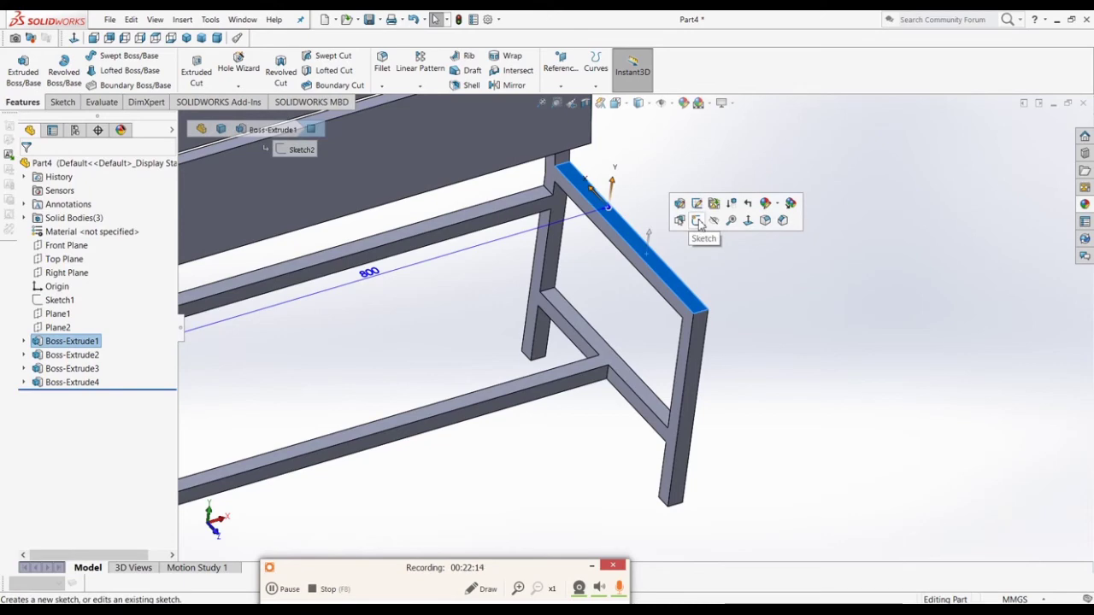
click(698, 220)
key(ctrl+8)
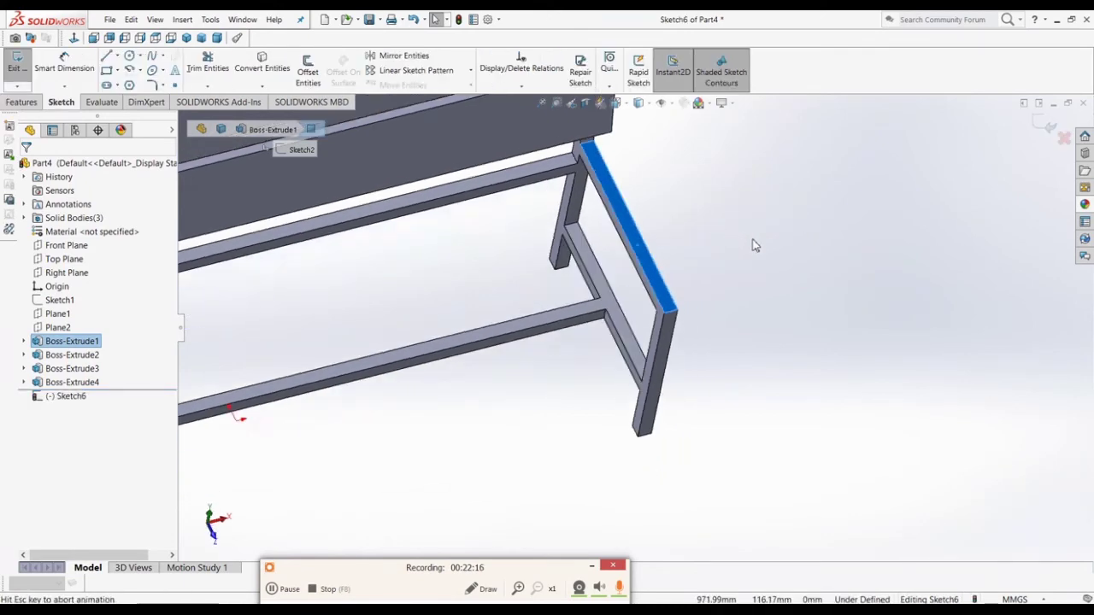
Step: Draw two corner rectangles across the rails for the seat slats
click(750, 465)
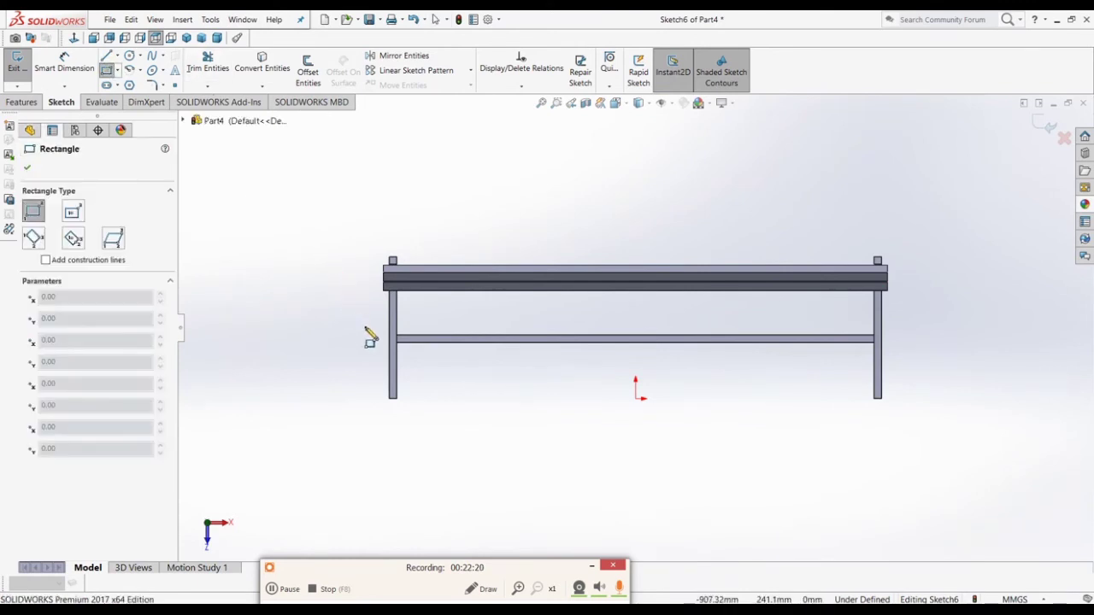
click(380, 300)
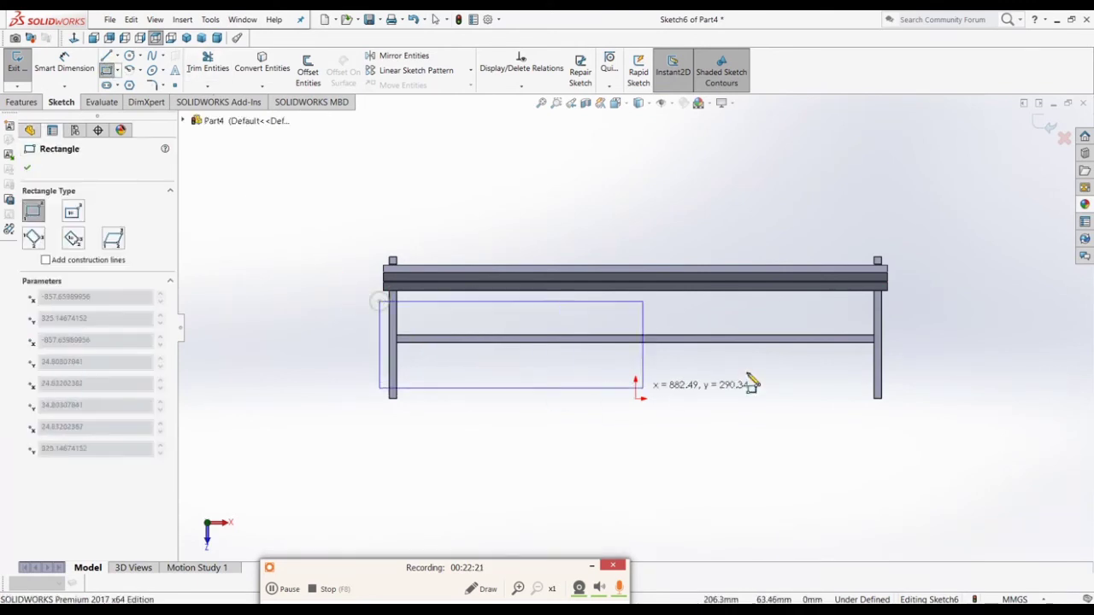
click(898, 329)
click(380, 348)
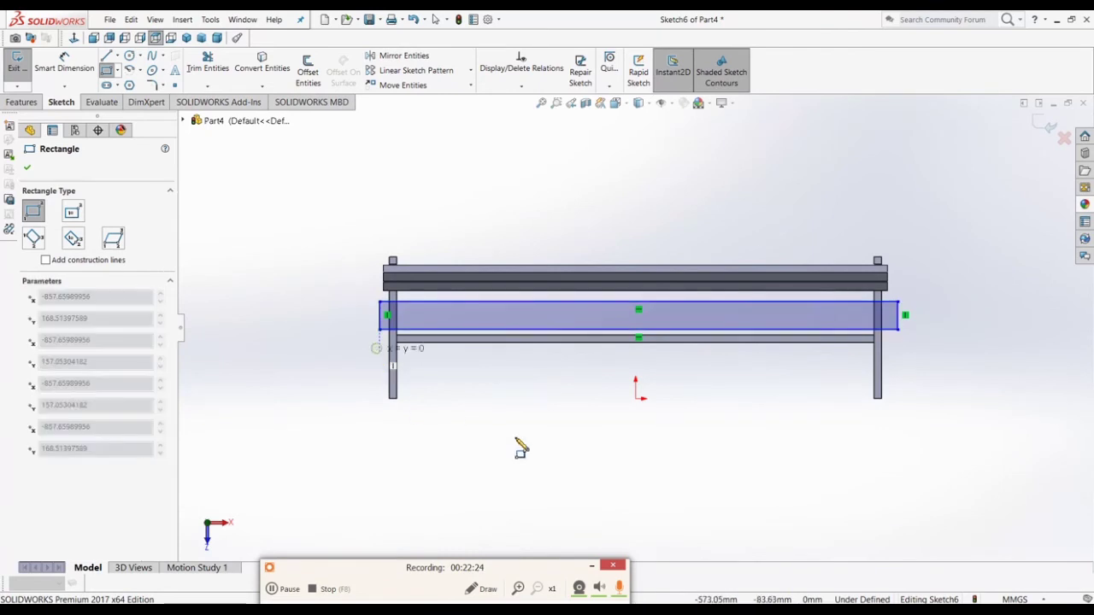
click(898, 385)
key(Escape)
scroll(889, 398, down, 4)
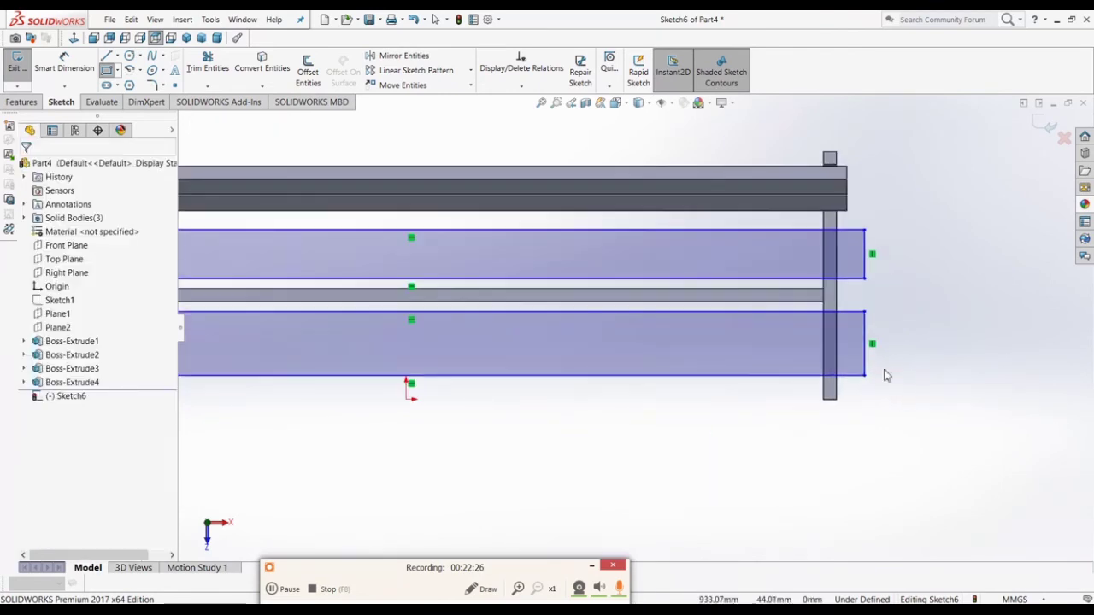
Step: Make the two rectangles' right end edges equal and collinear
drag(852, 263, 835, 407)
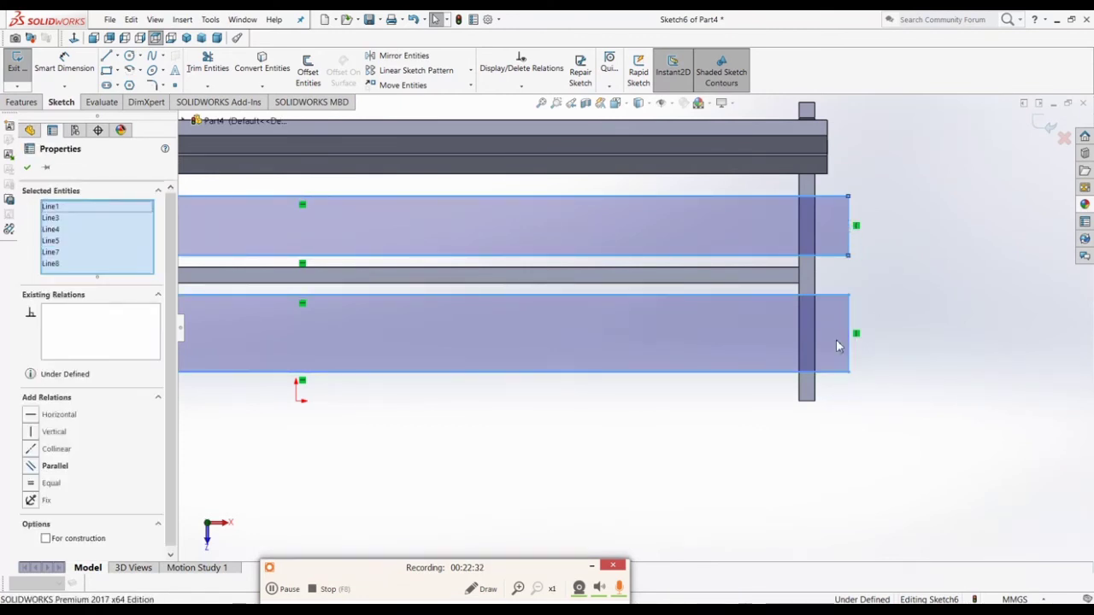
click(898, 356)
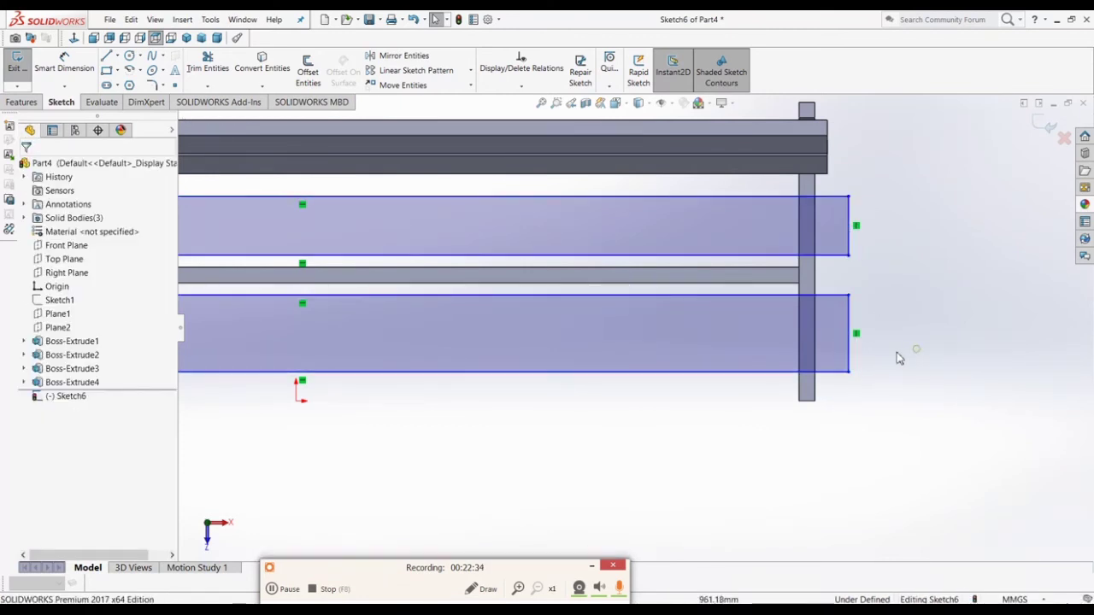
click(850, 346)
ctrl+click(850, 239)
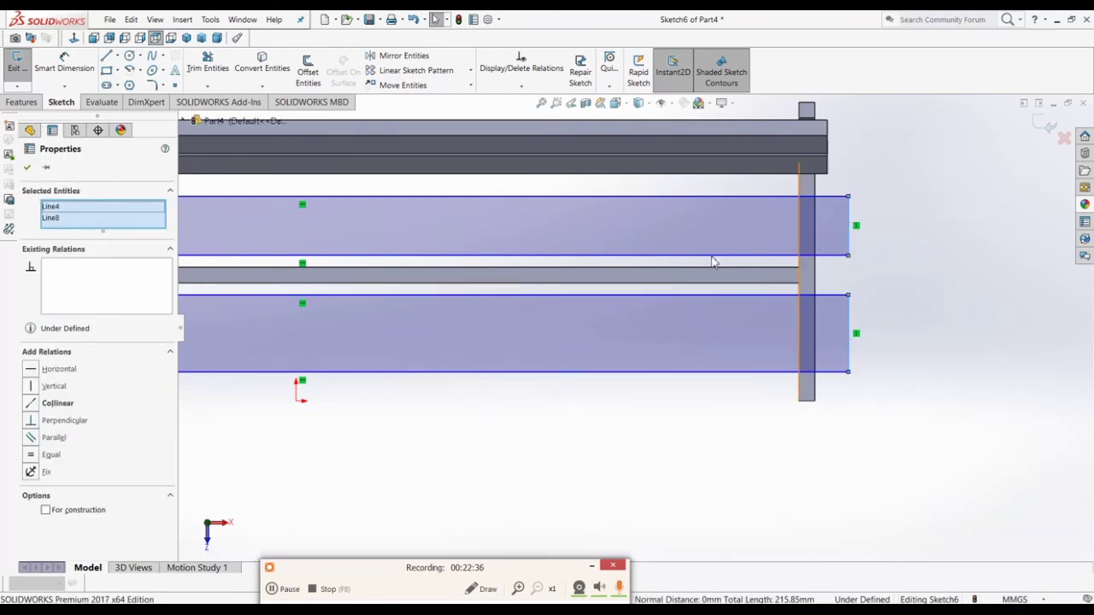
click(51, 454)
click(58, 402)
click(784, 432)
key(f)
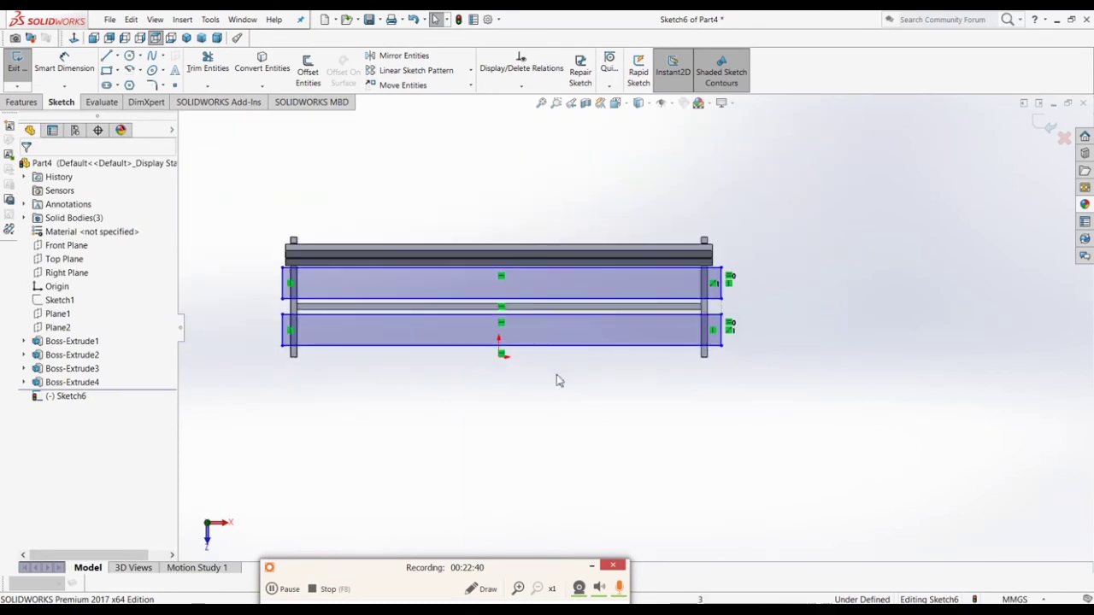
scroll(256, 302, down, 3)
Step: Align the left end edges collinear and make all four long sides equal
click(360, 291)
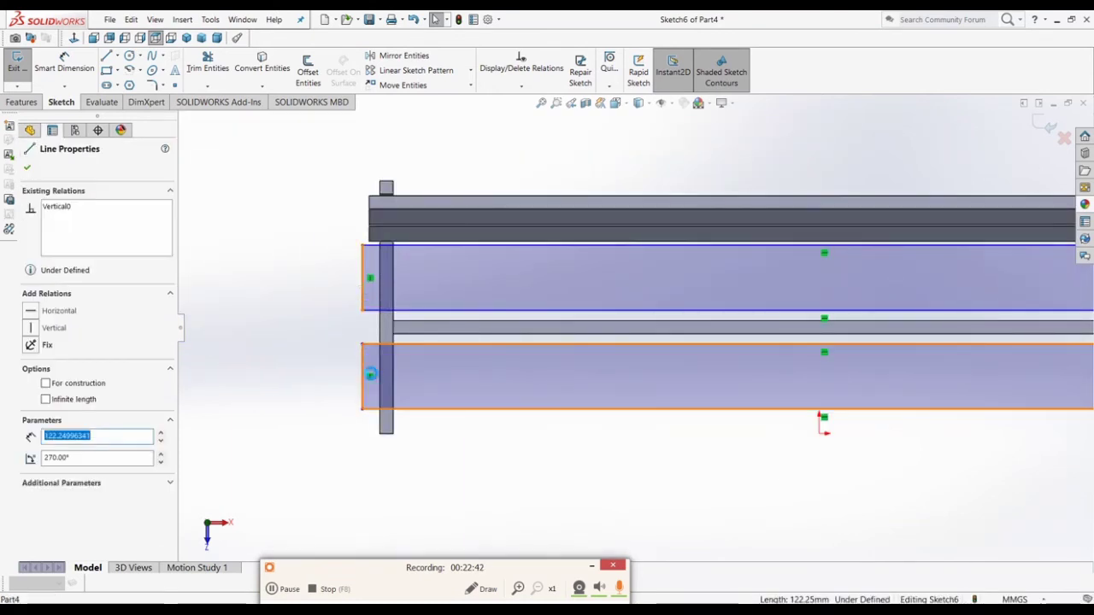
ctrl+click(360, 376)
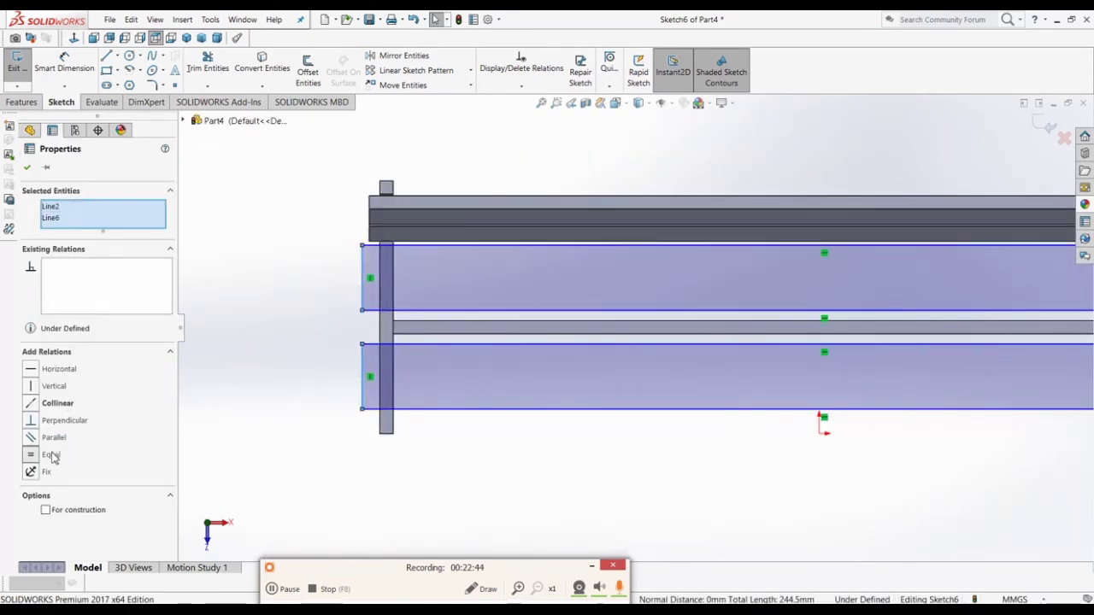
click(56, 403)
click(242, 432)
scroll(385, 342, up, 1)
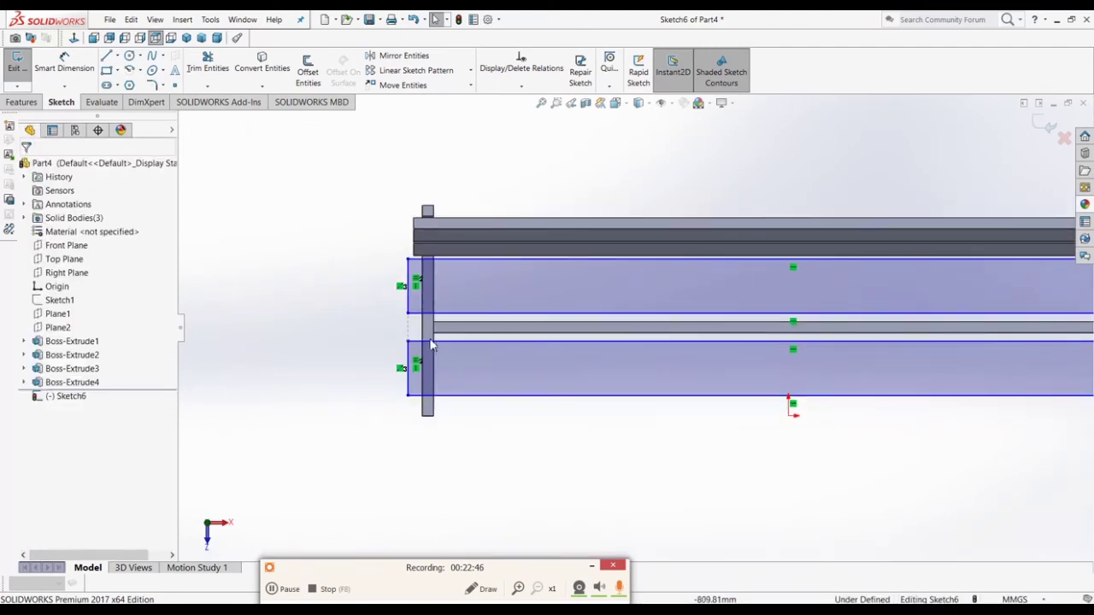
mouse_move(780, 165)
mouse_down()
mouse_move(772, 235)
mouse_move(609, 463)
mouse_up()
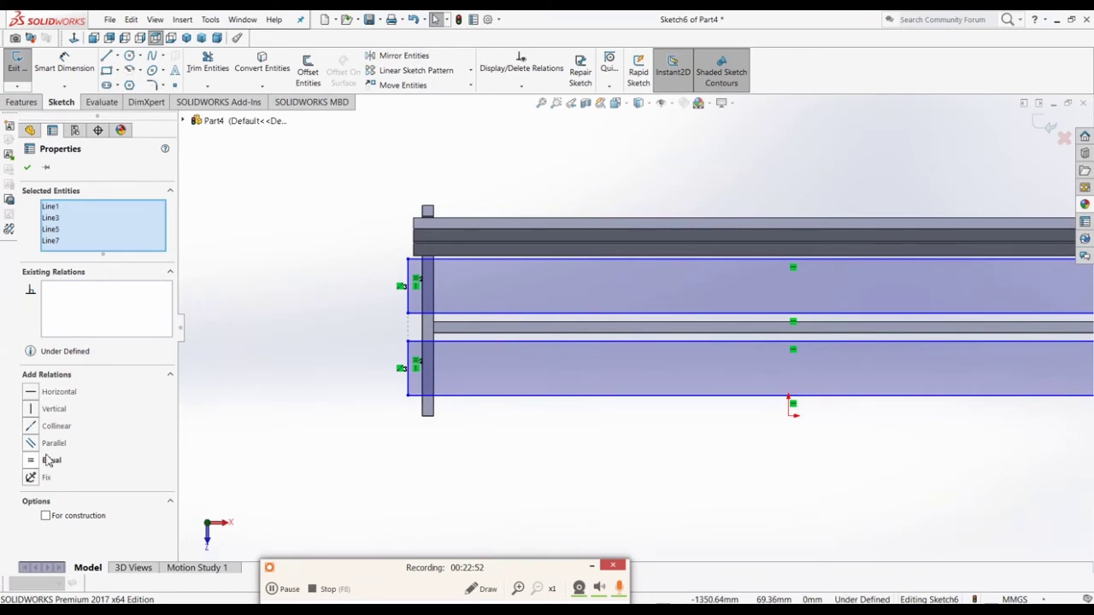
click(70, 467)
click(547, 441)
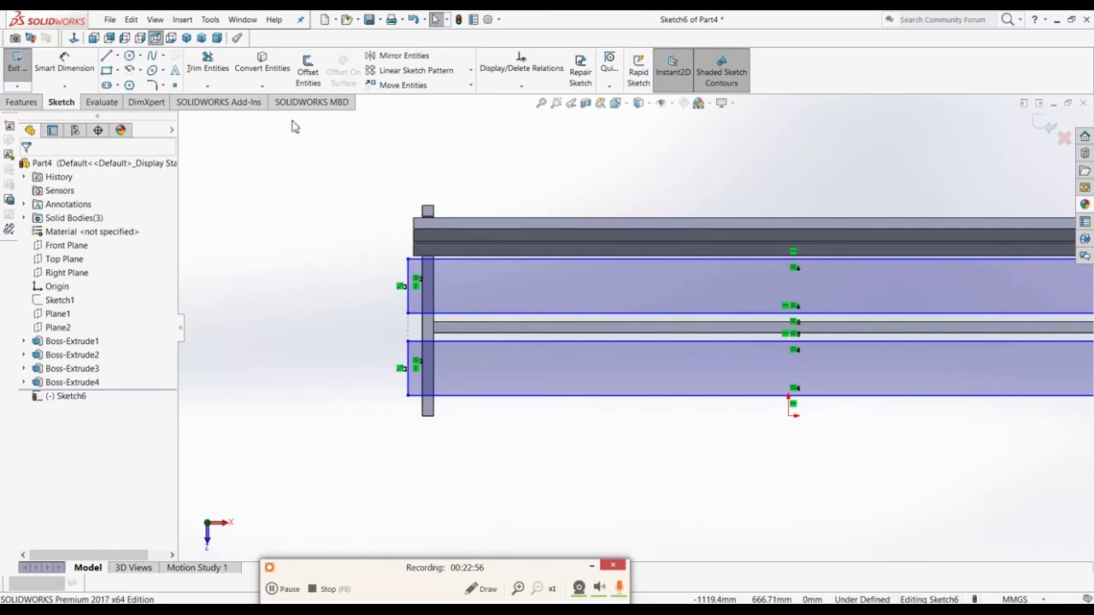
click(62, 68)
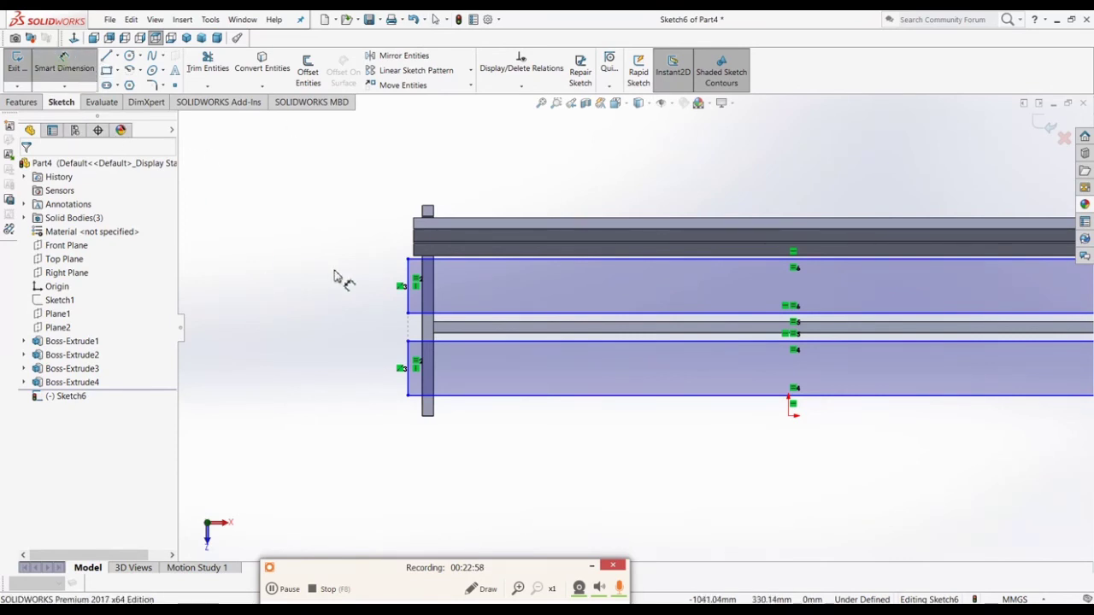
Step: Dimension the slats' left-end overhang from the leg and their distance from the frame, 20 mm each
scroll(616, 282, down, 5)
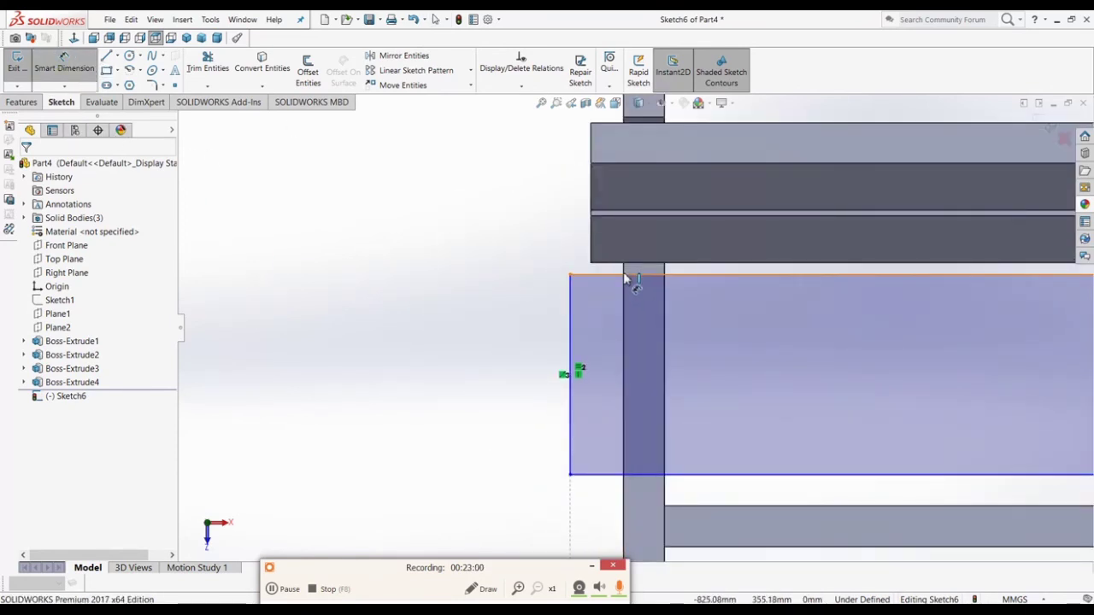
click(625, 275)
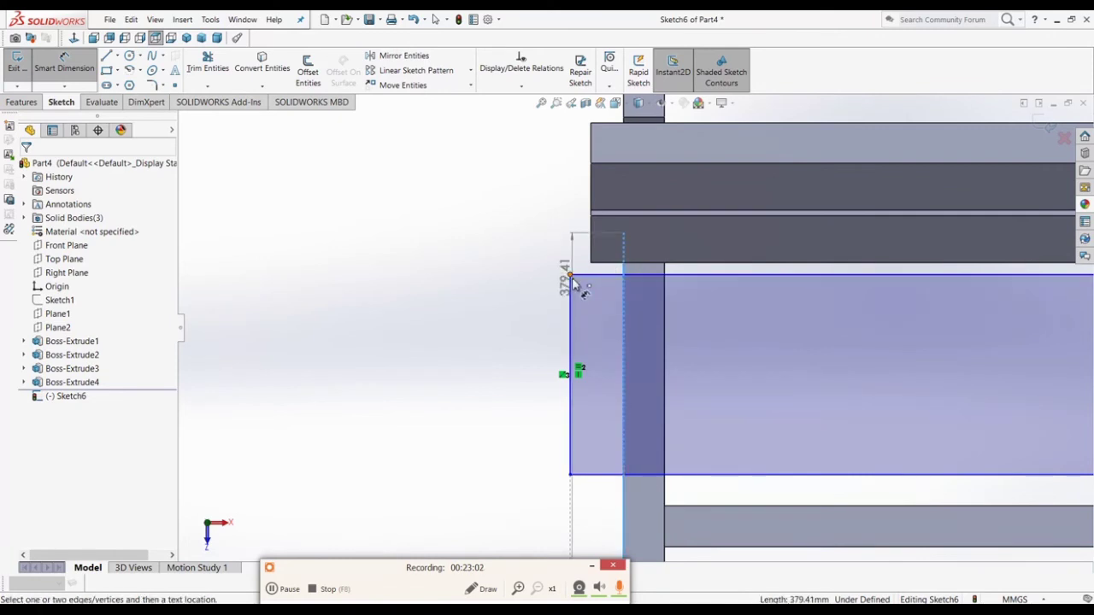
click(570, 291)
click(556, 210)
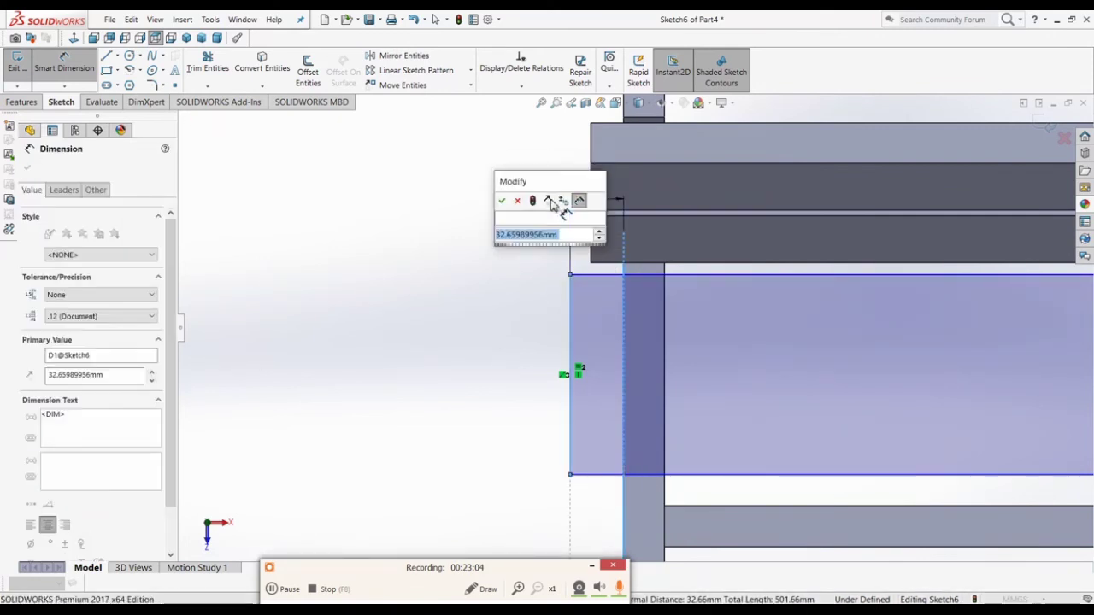
text(20)
key(Return)
click(490, 321)
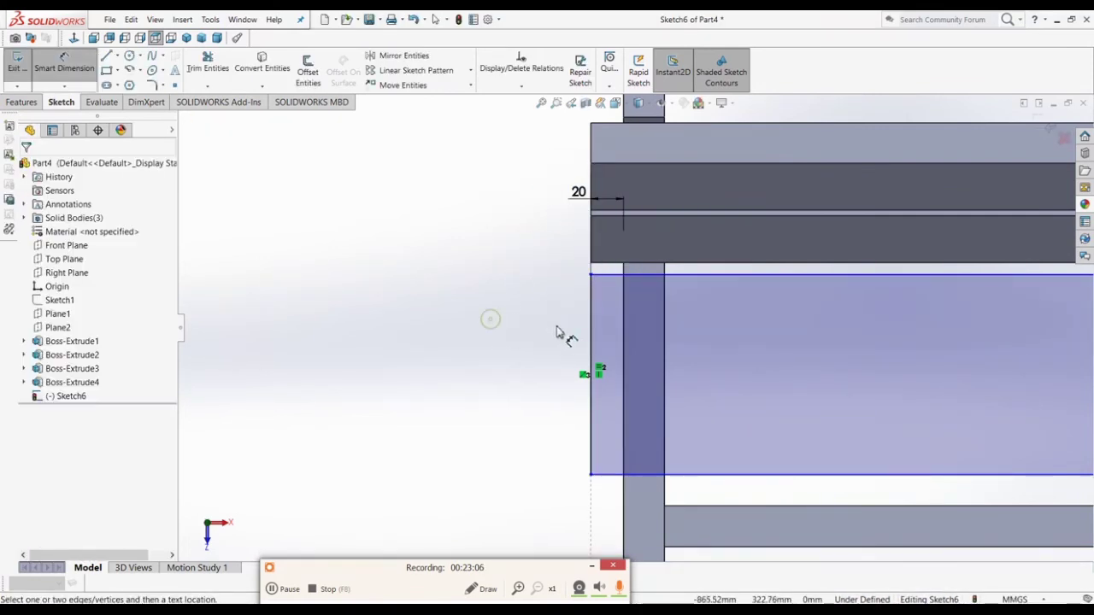
mouse_move(557, 333)
middle_down()
mouse_move(570, 213)
mouse_move(519, 228)
middle_up()
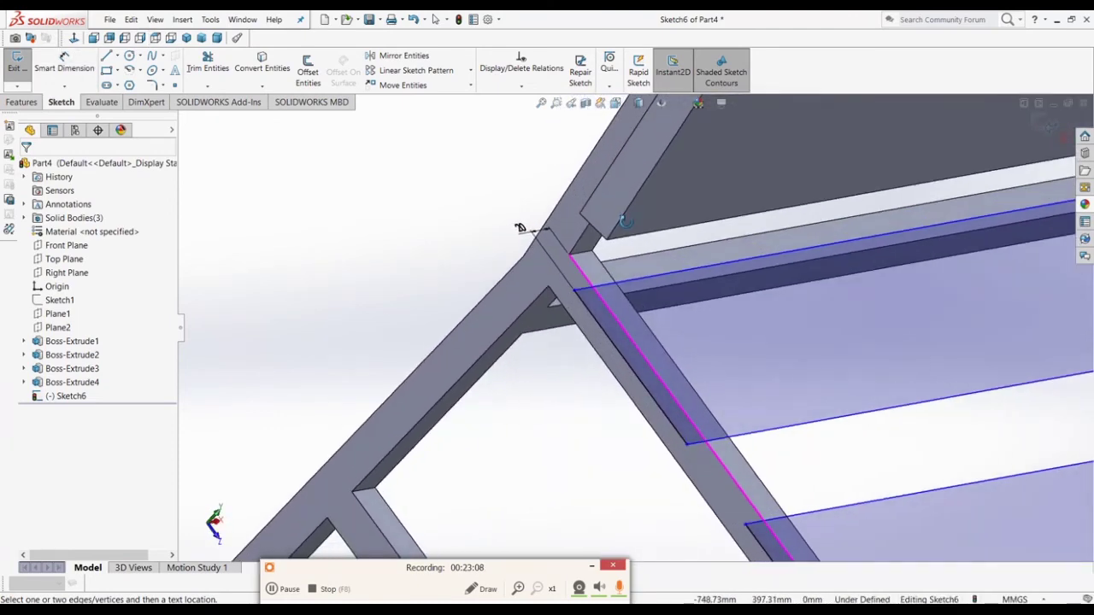
click(581, 289)
click(490, 310)
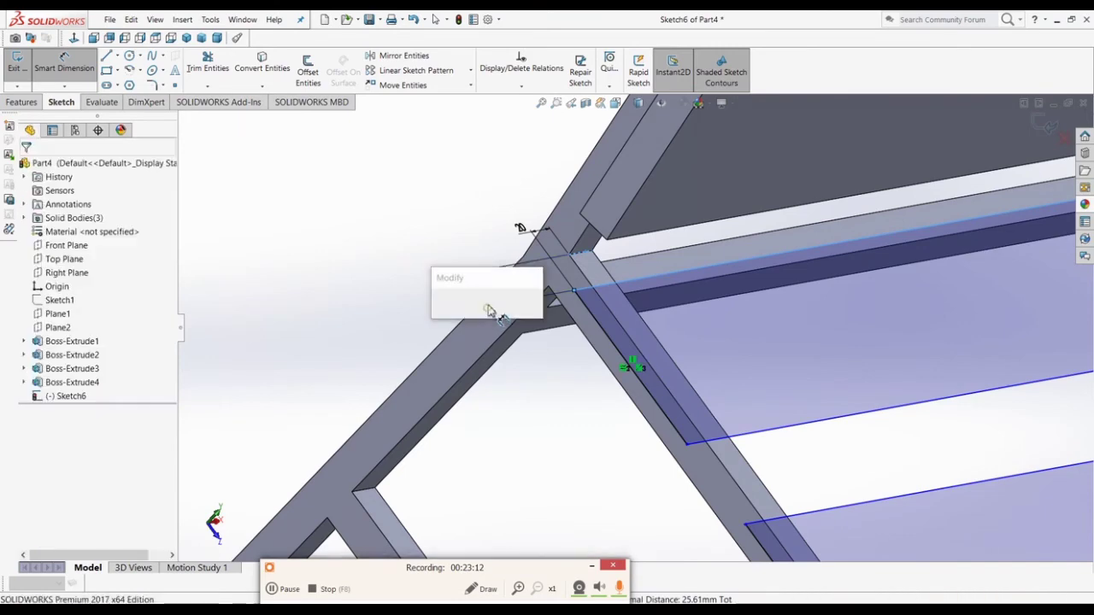
text(20)
key(Return)
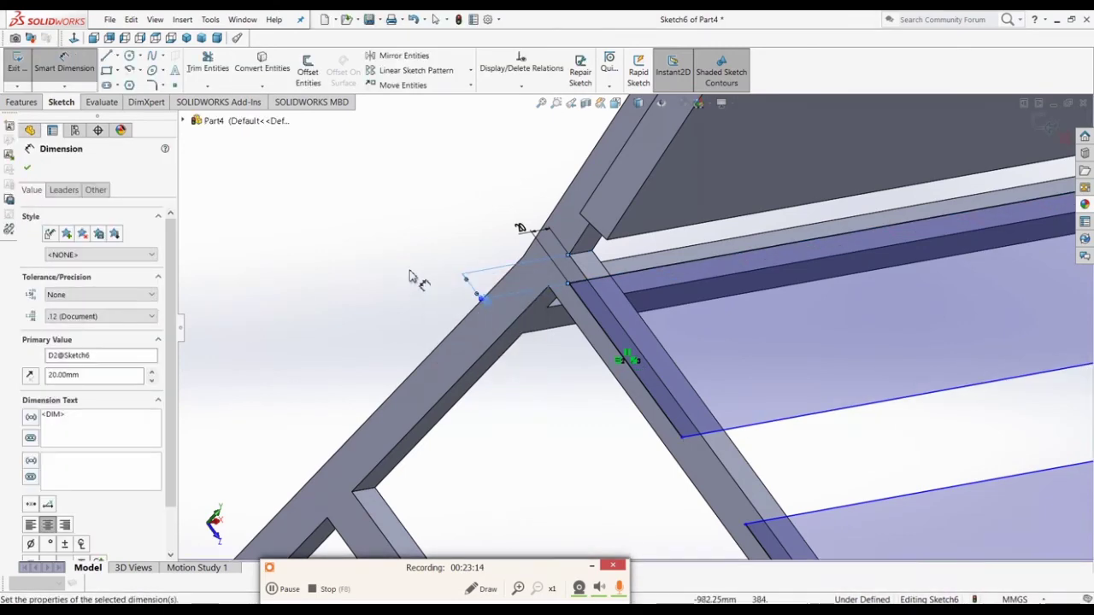
click(374, 261)
Step: Set the gap between the two seat slats to 20 mm and the slat width to 165 mm
scroll(389, 302, up, 4)
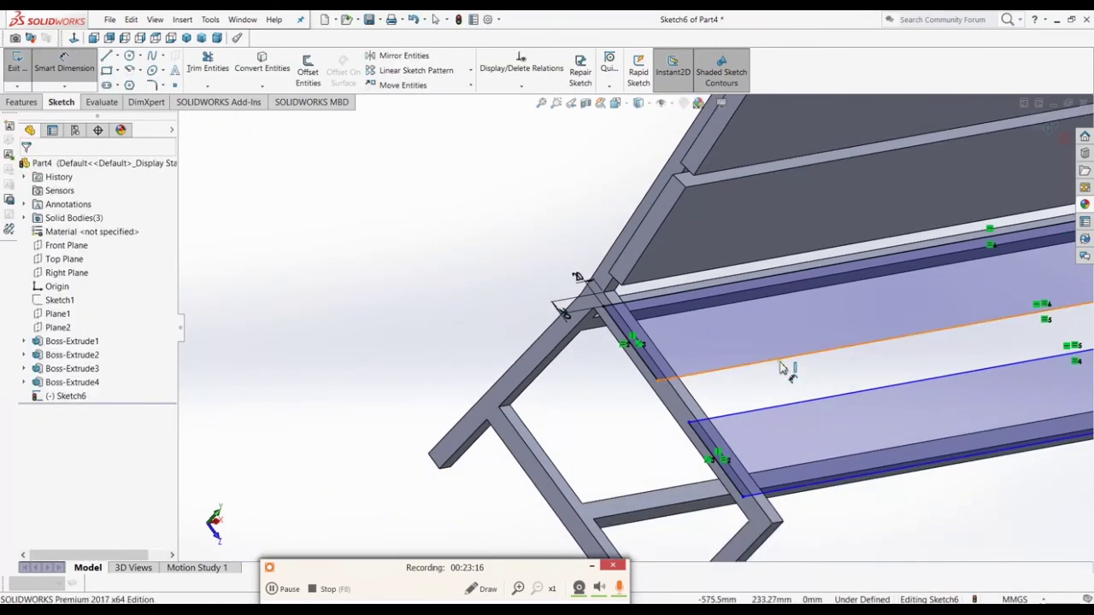
click(783, 367)
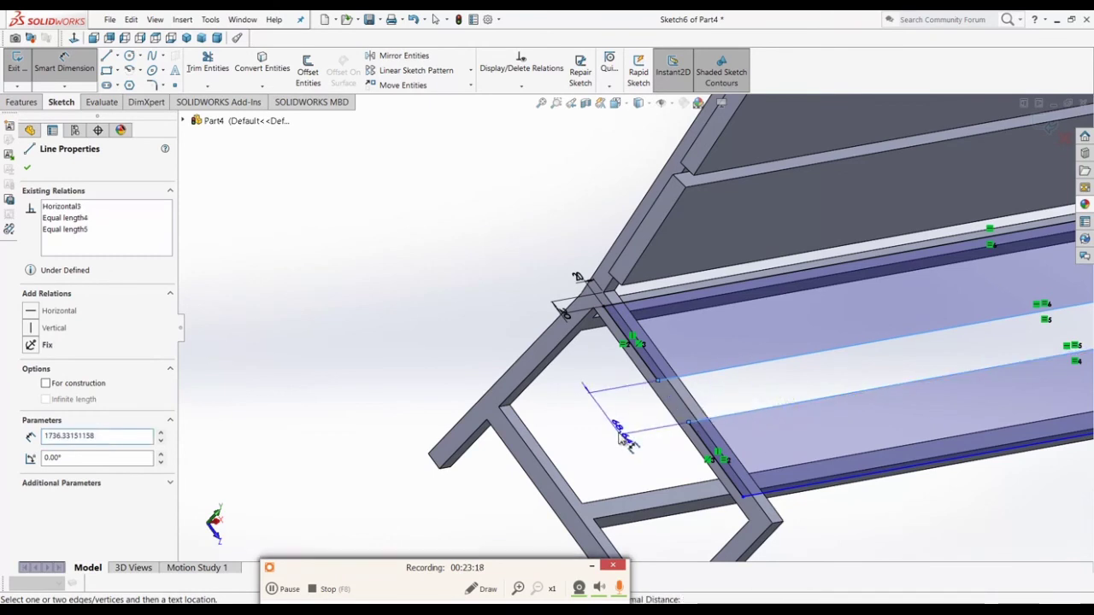
click(623, 436)
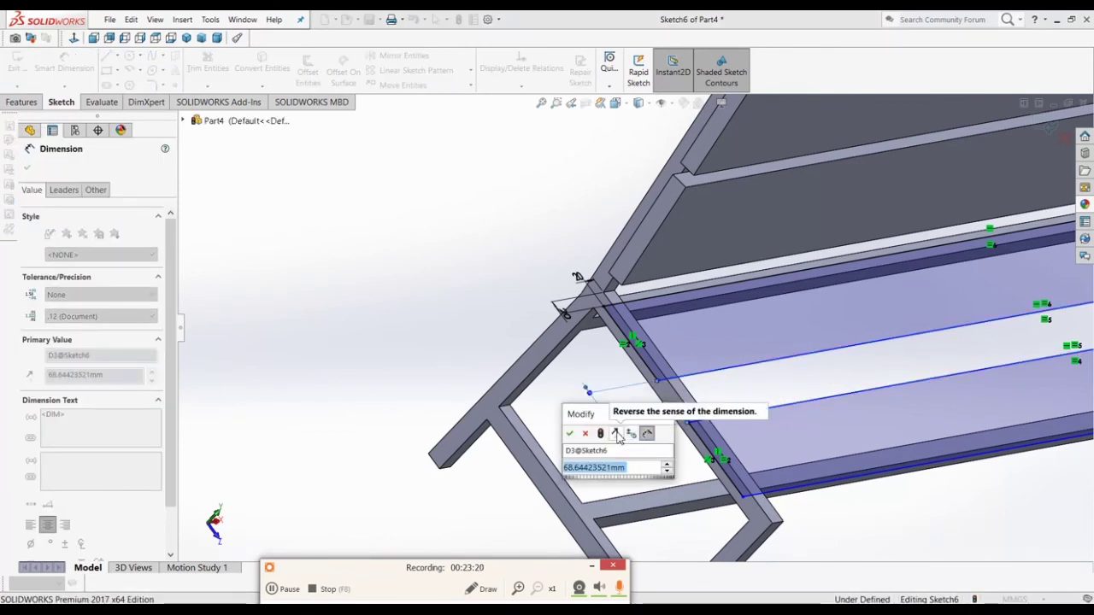
text(20)
key(Return)
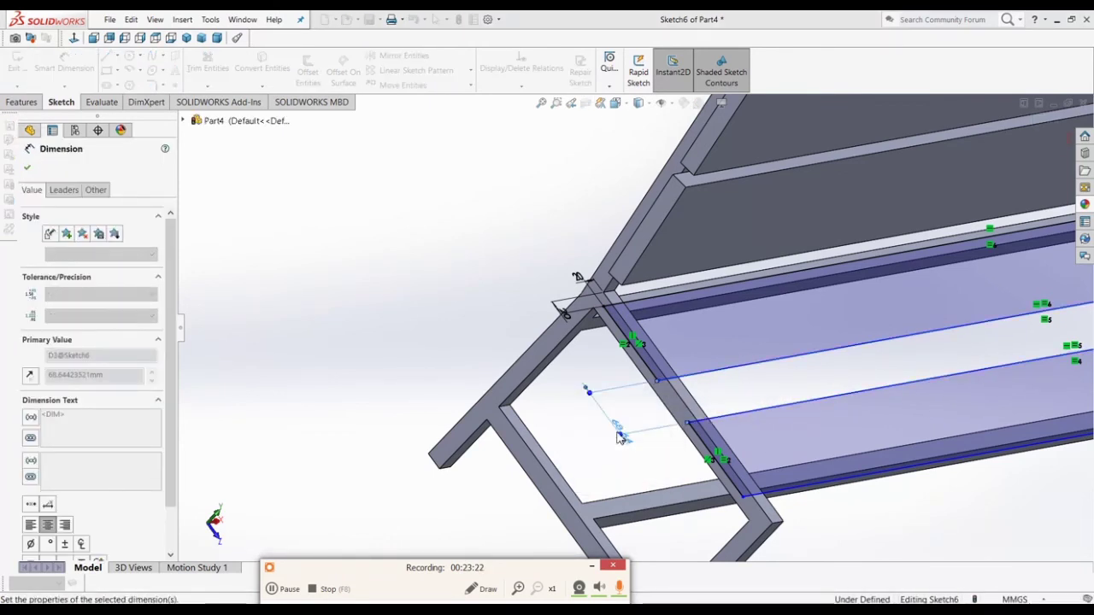
middle_drag(623, 434, 680, 430)
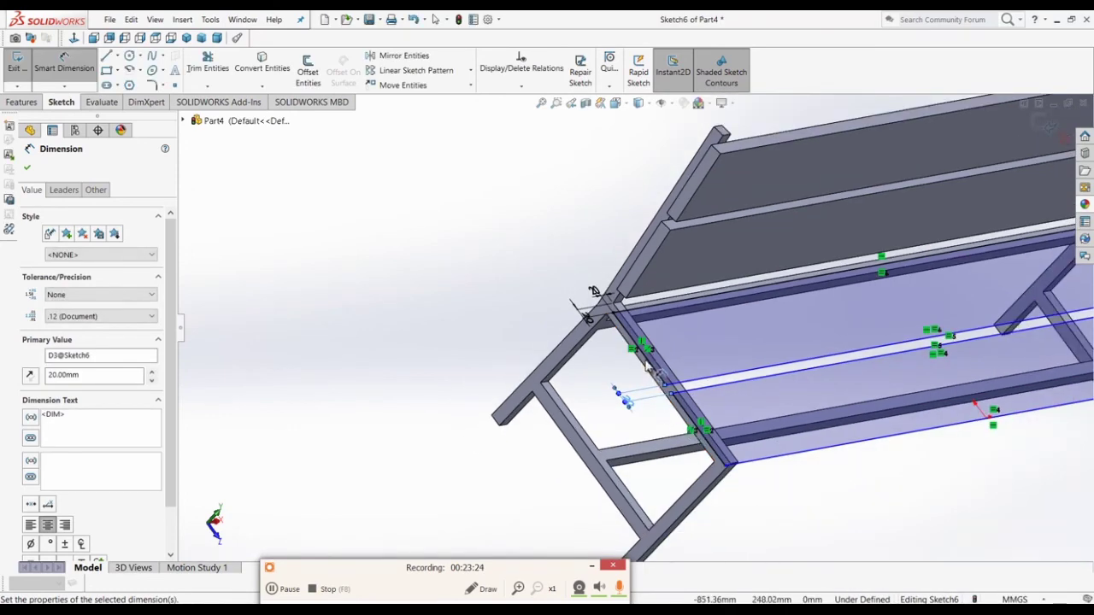
click(618, 379)
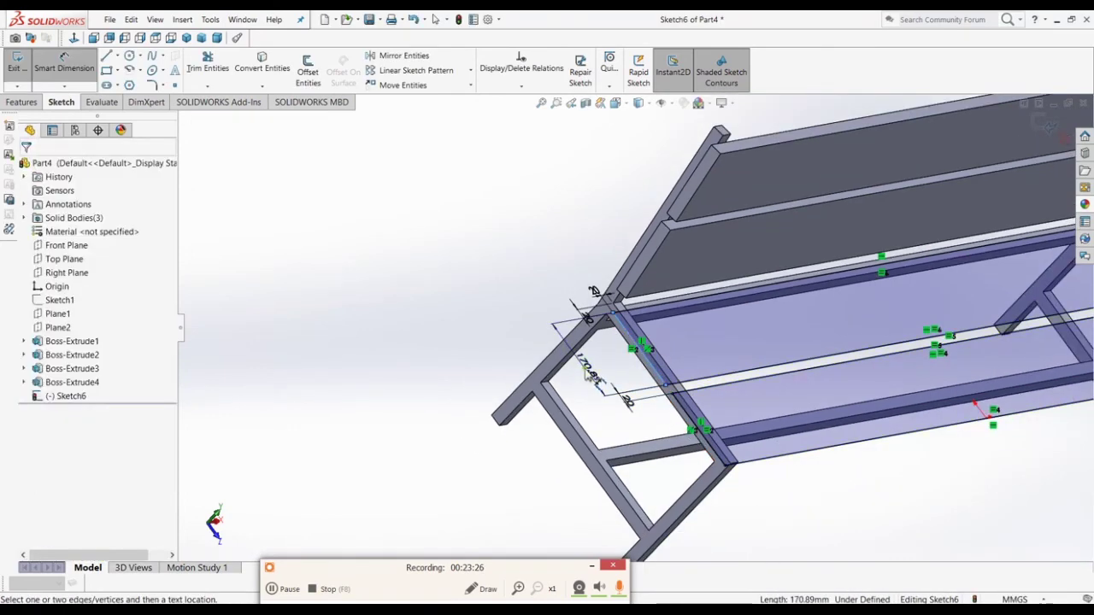
click(587, 374)
text(165)
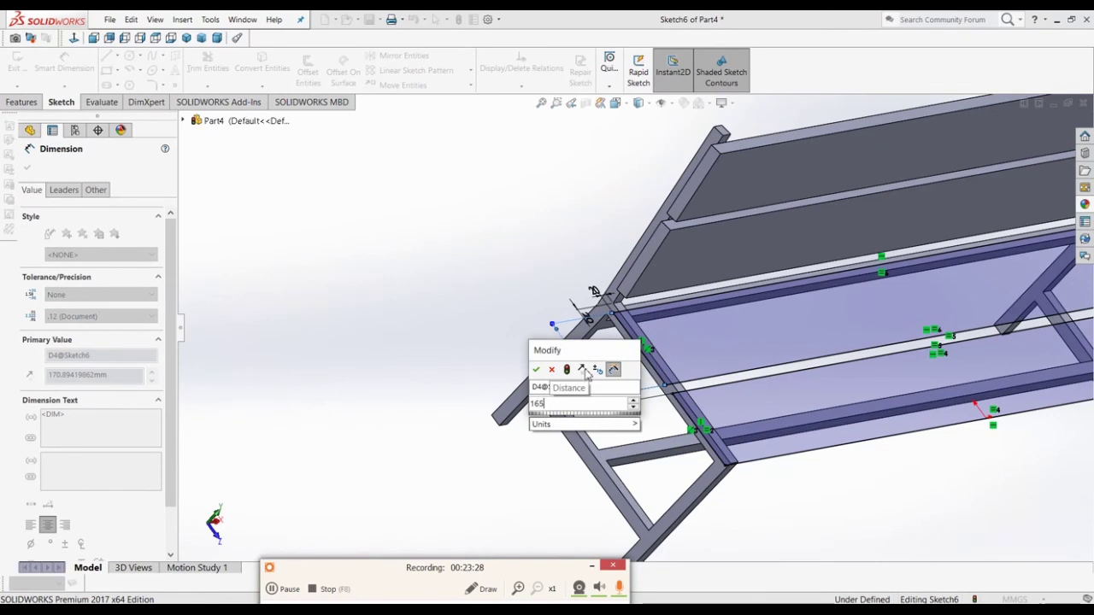
key(Return)
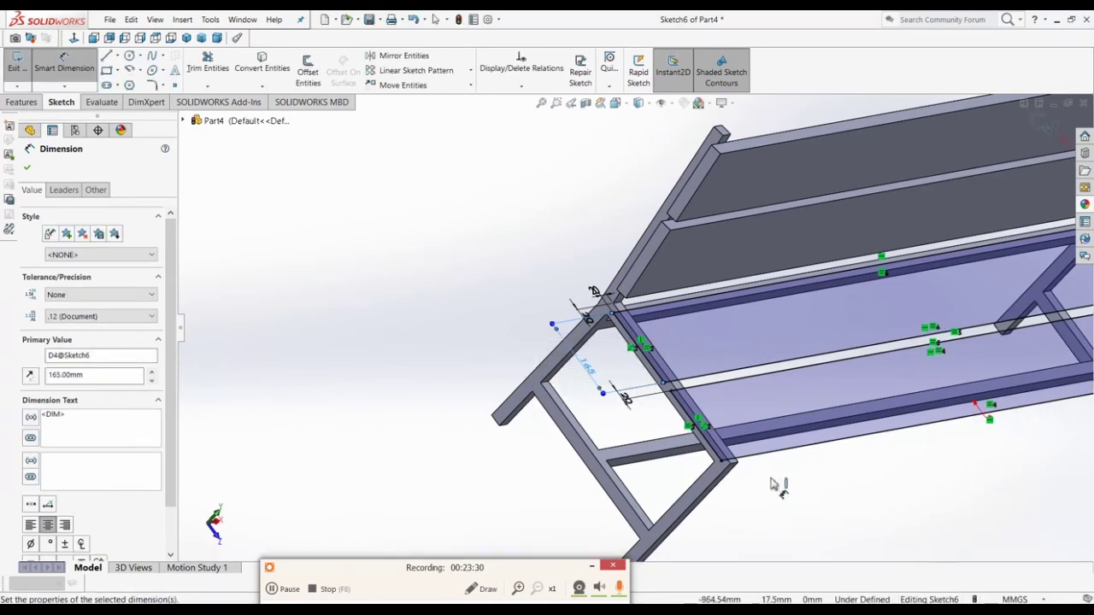
Step: Dimension the slats' offset from the bench's right-end edge to 20 mm
scroll(744, 468, up, 3)
scroll(865, 369, down, 2)
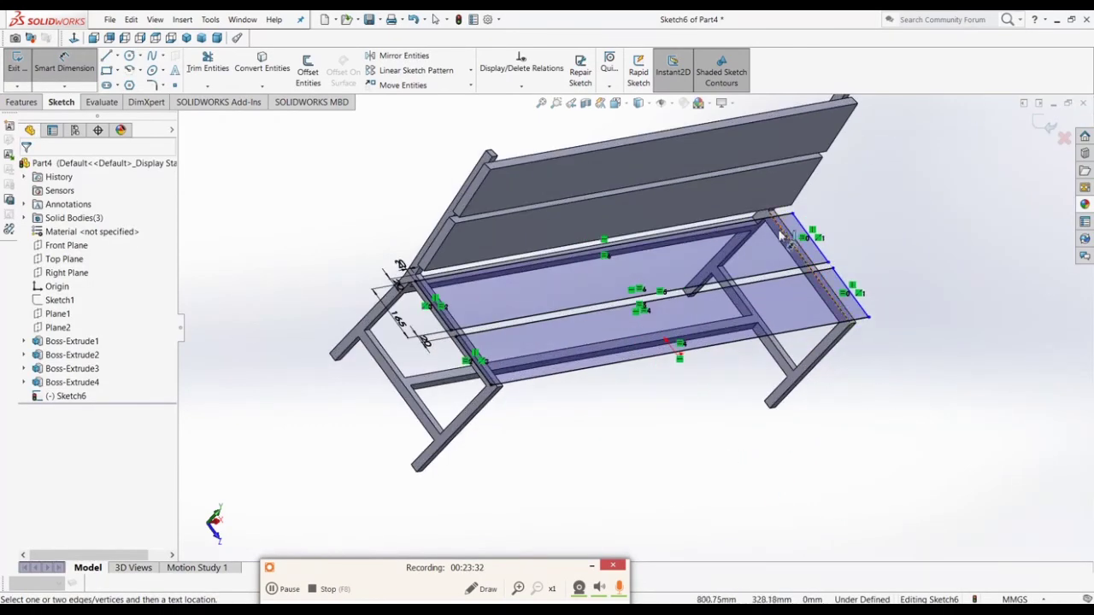
middle_drag(790, 257, 707, 262)
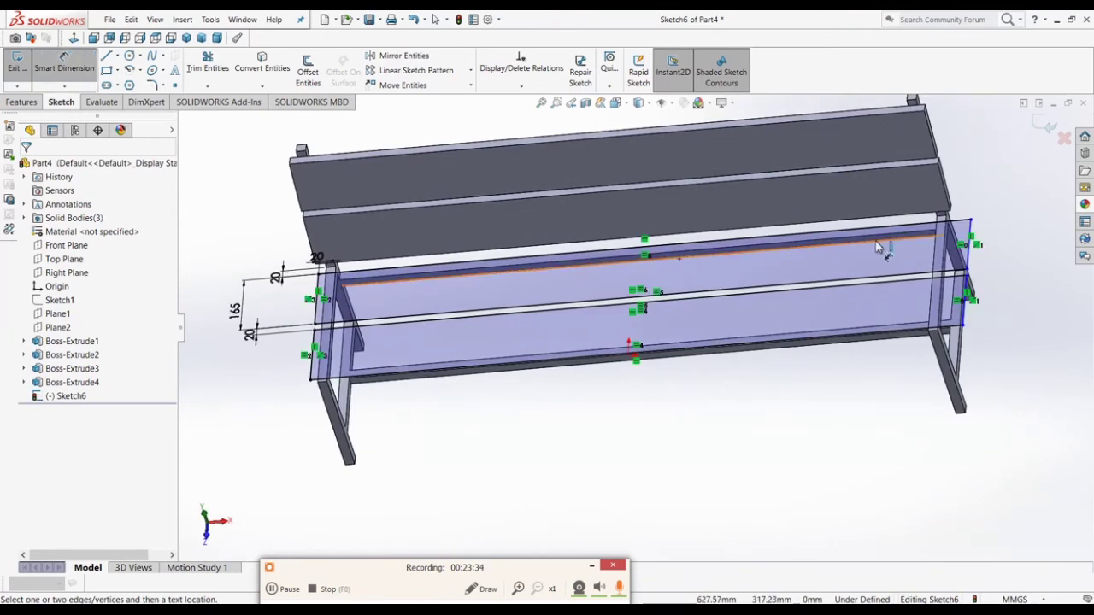
scroll(983, 241, down, 2)
scroll(872, 233, down, 3)
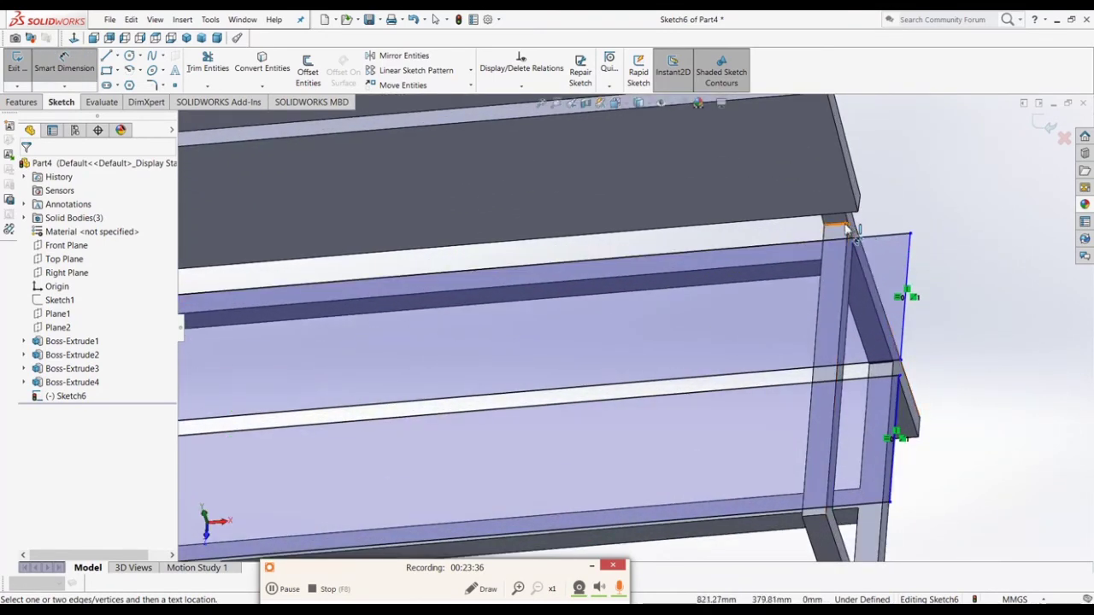
click(853, 230)
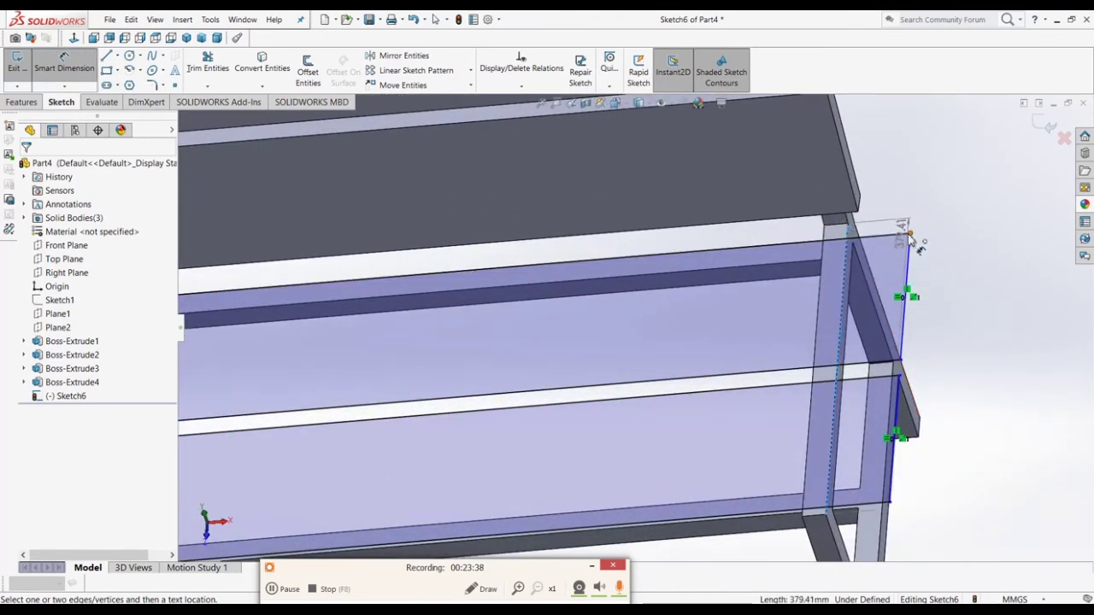
click(911, 233)
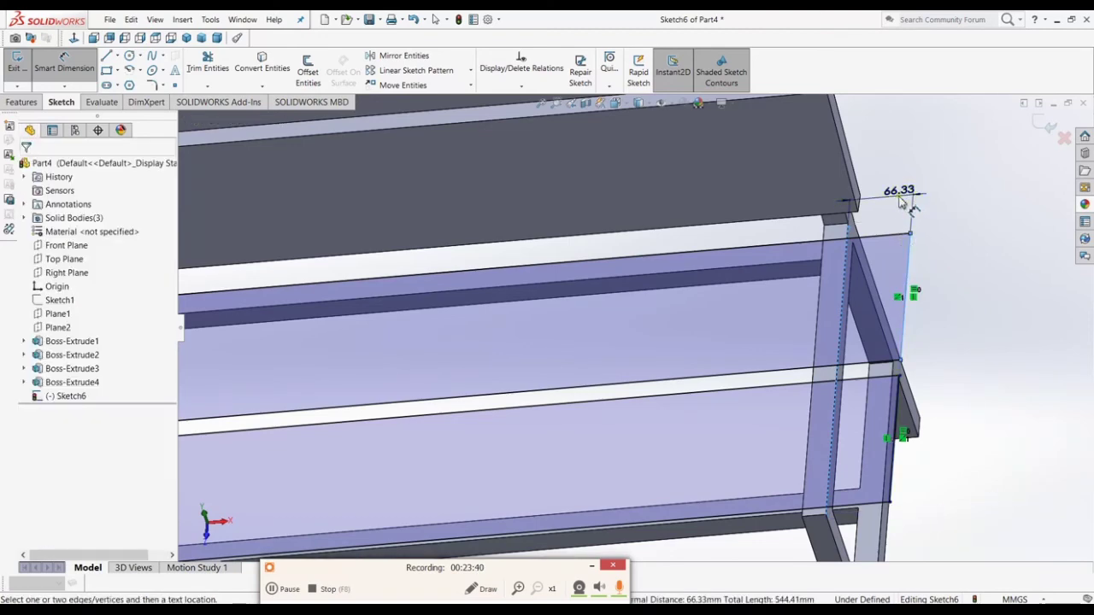
click(899, 203)
text(20)
key(Return)
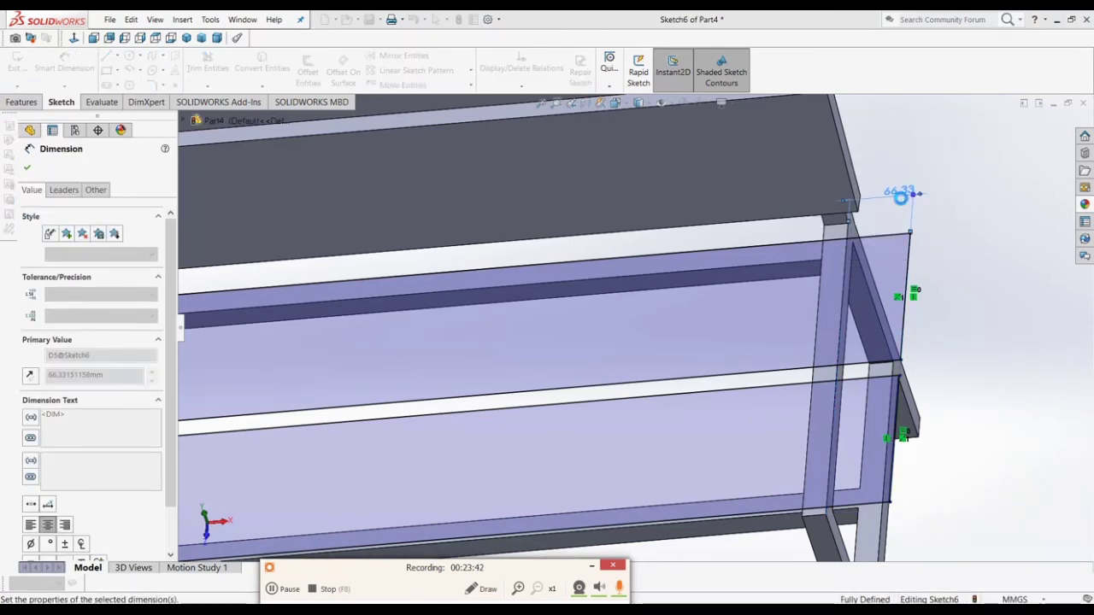
click(948, 278)
scroll(948, 280, up, 5)
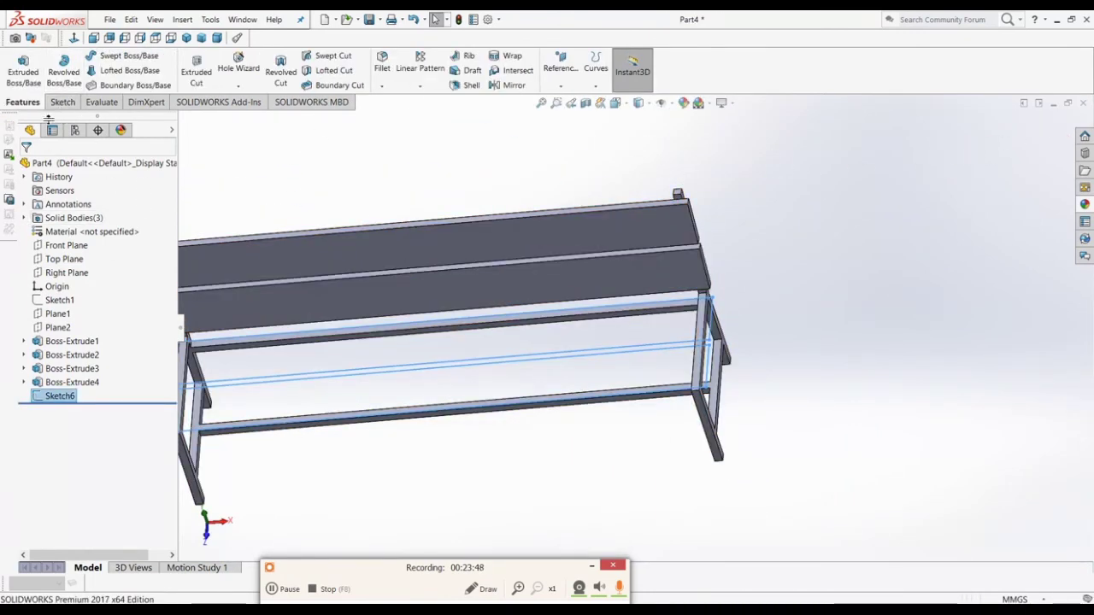
Step: Extrude Sketch6 25 mm with Merge result off, creating the seat slats as separate bodies
click(23, 64)
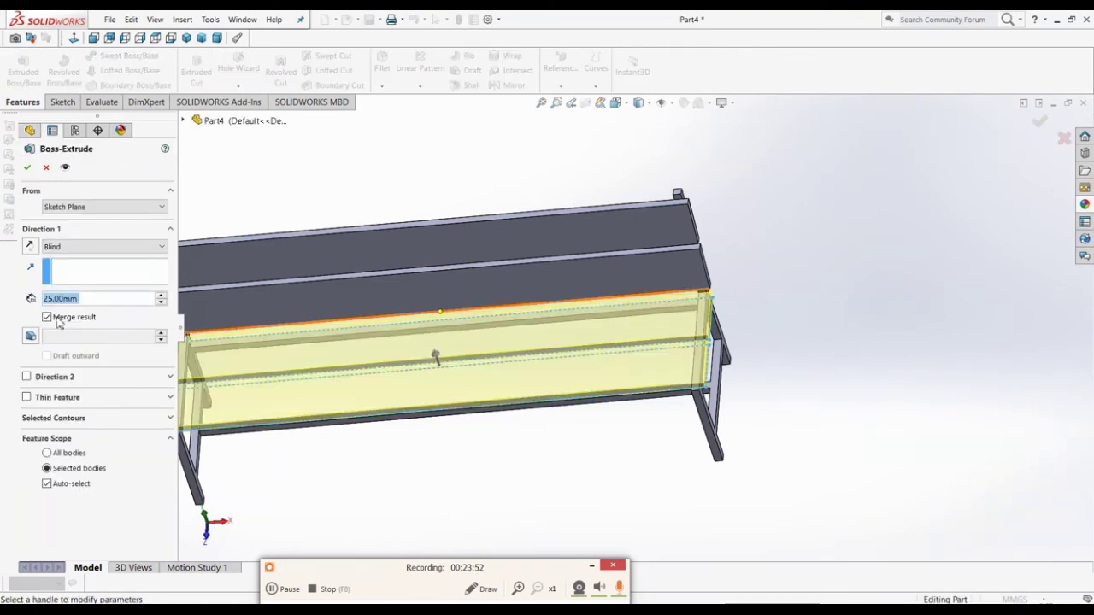
click(49, 318)
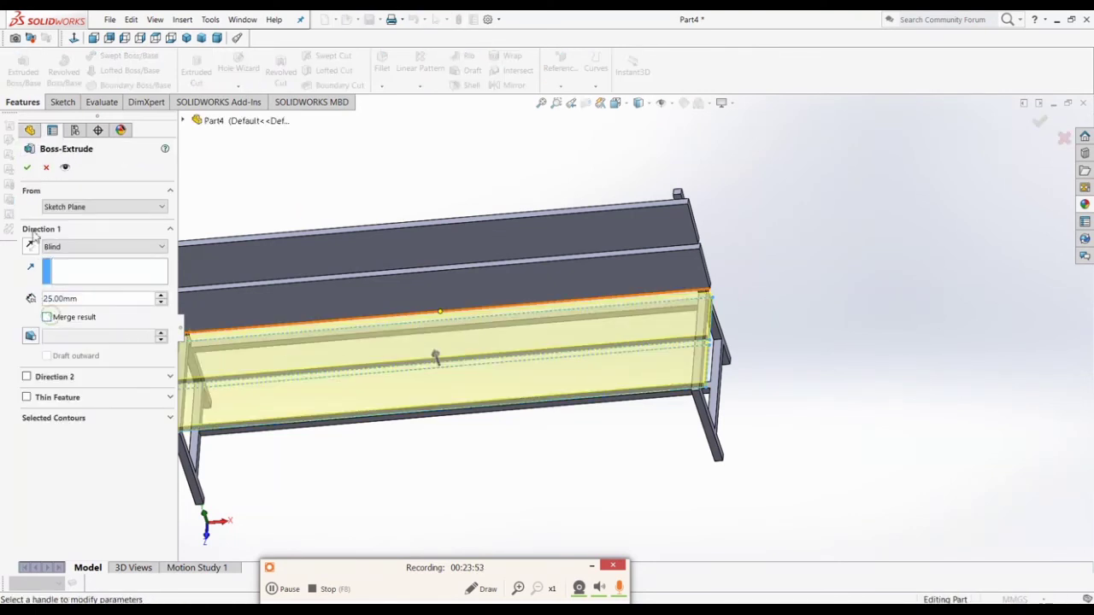
click(27, 169)
middle_drag(710, 450, 669, 393)
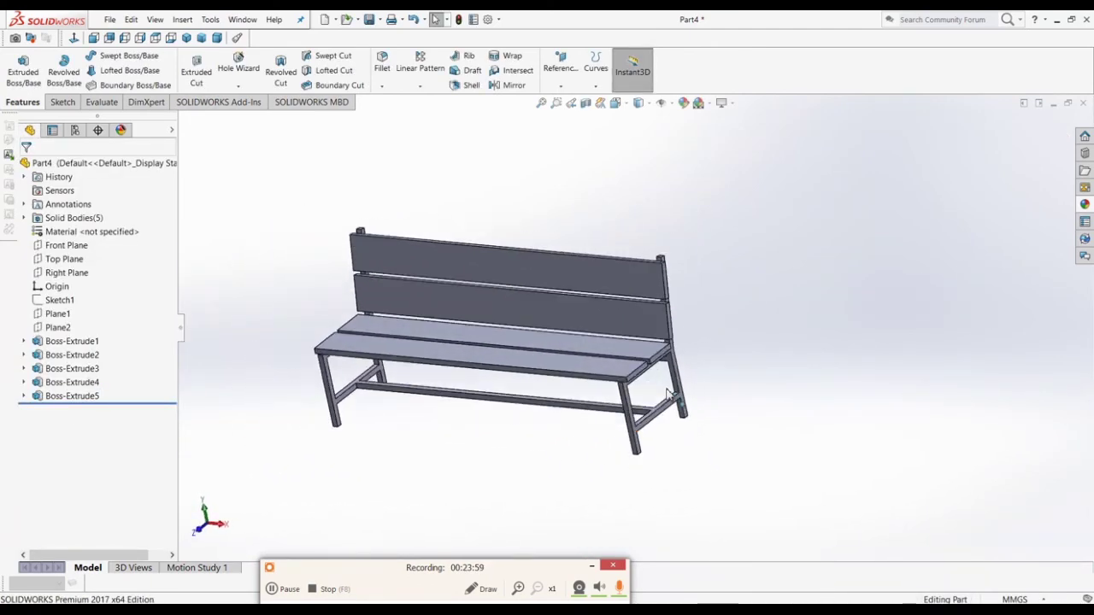
Step: Switch to Dimetric view and select Boss-Extrude1 through Boss-Extrude4, ending on the backrest slats
click(219, 38)
scroll(672, 333, down, 4)
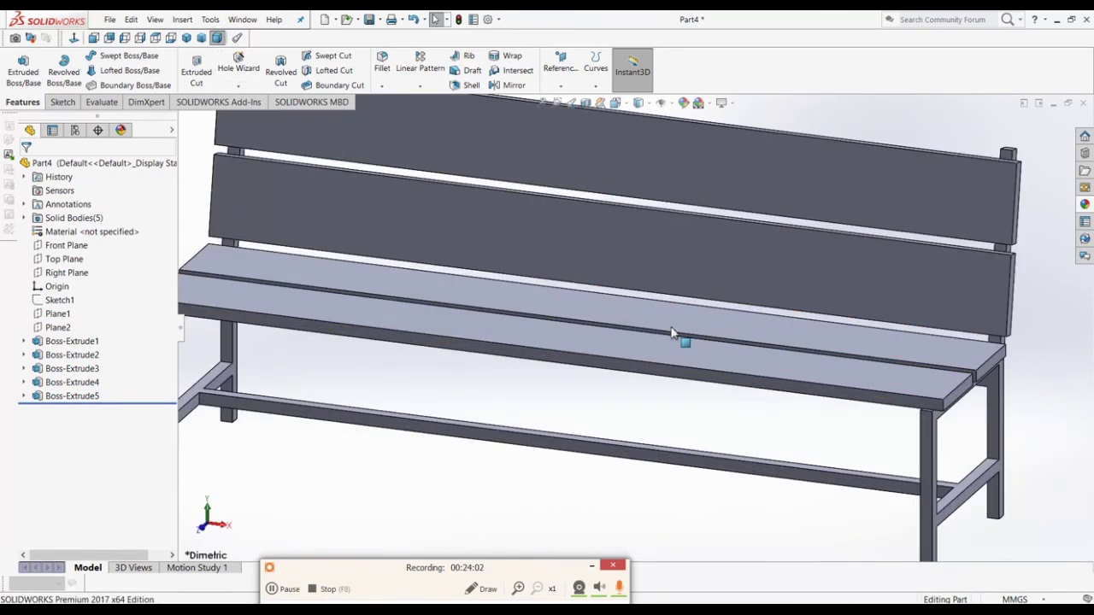
scroll(672, 333, up, 4)
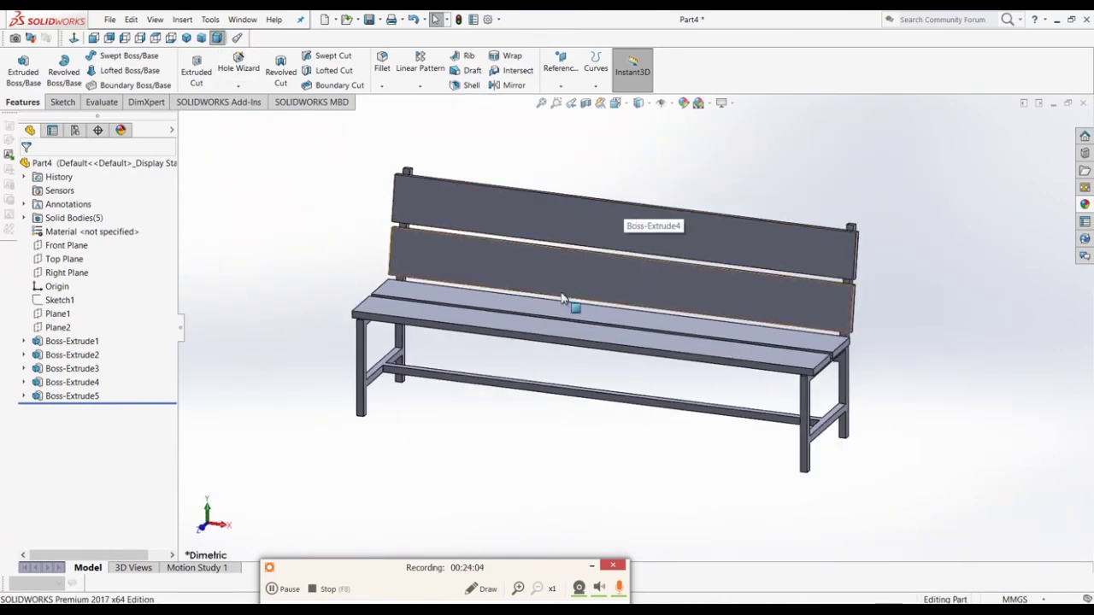
click(53, 342)
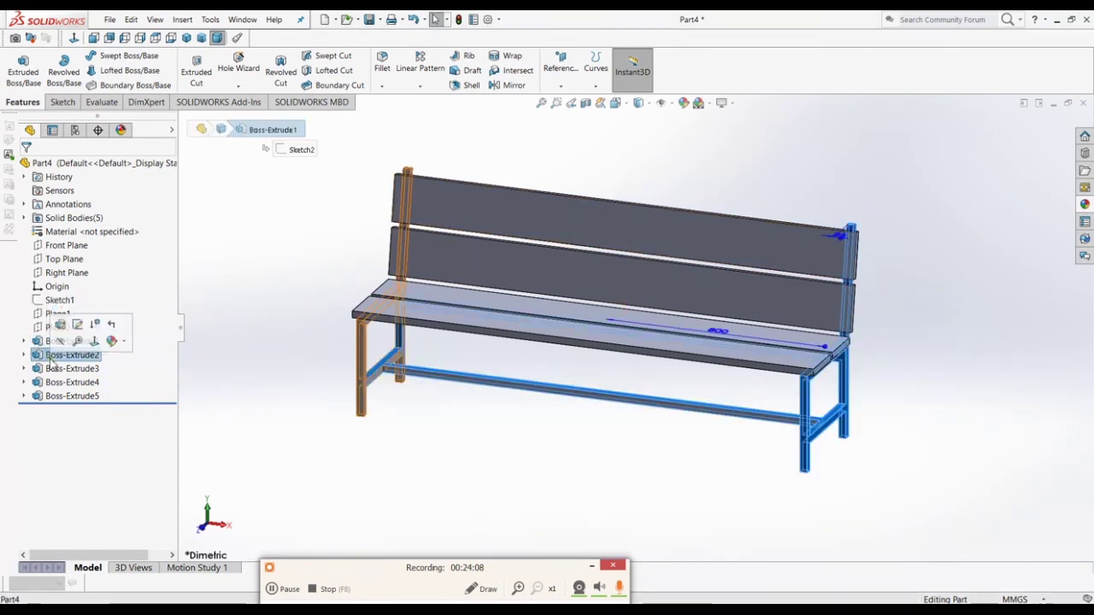
click(53, 355)
click(53, 368)
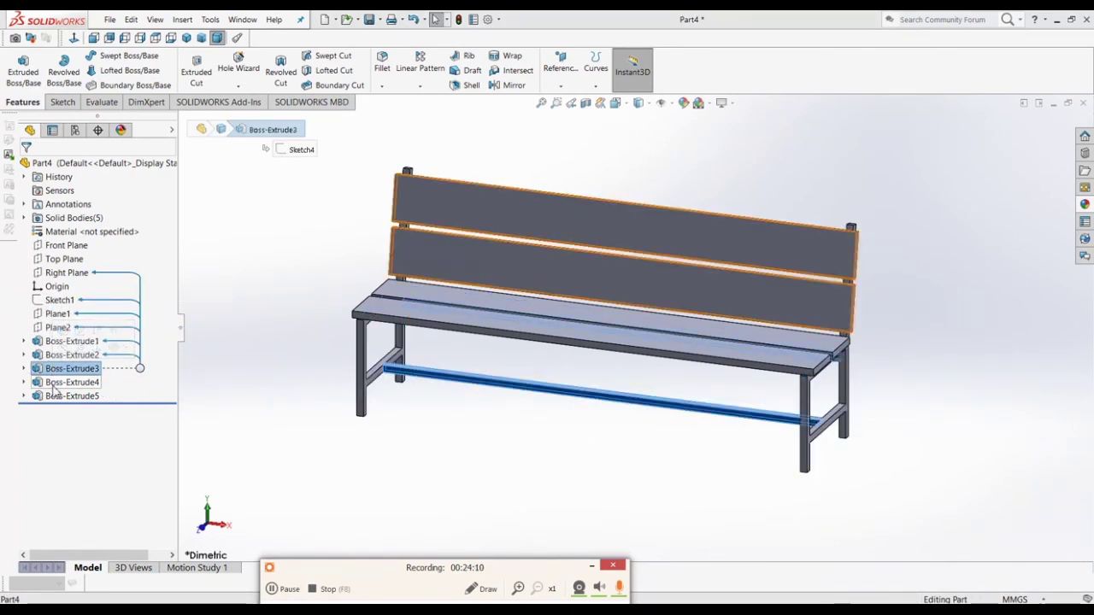
click(55, 383)
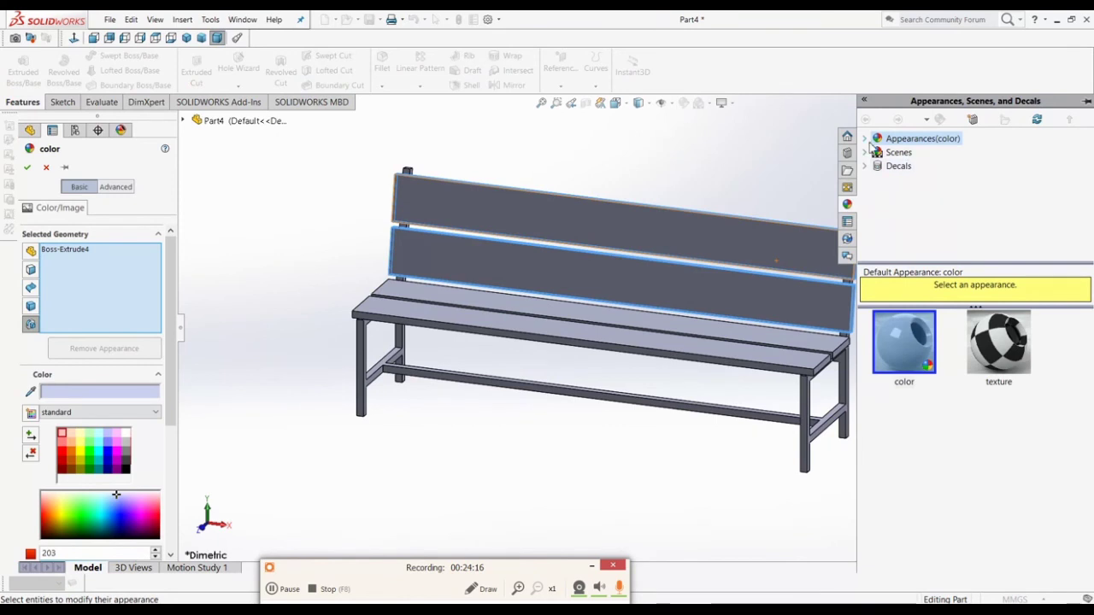
Step: Browse the Organic > Wood appearances, previewing mahogany finishes on the backrest slats
click(866, 138)
scroll(885, 197, down, 2)
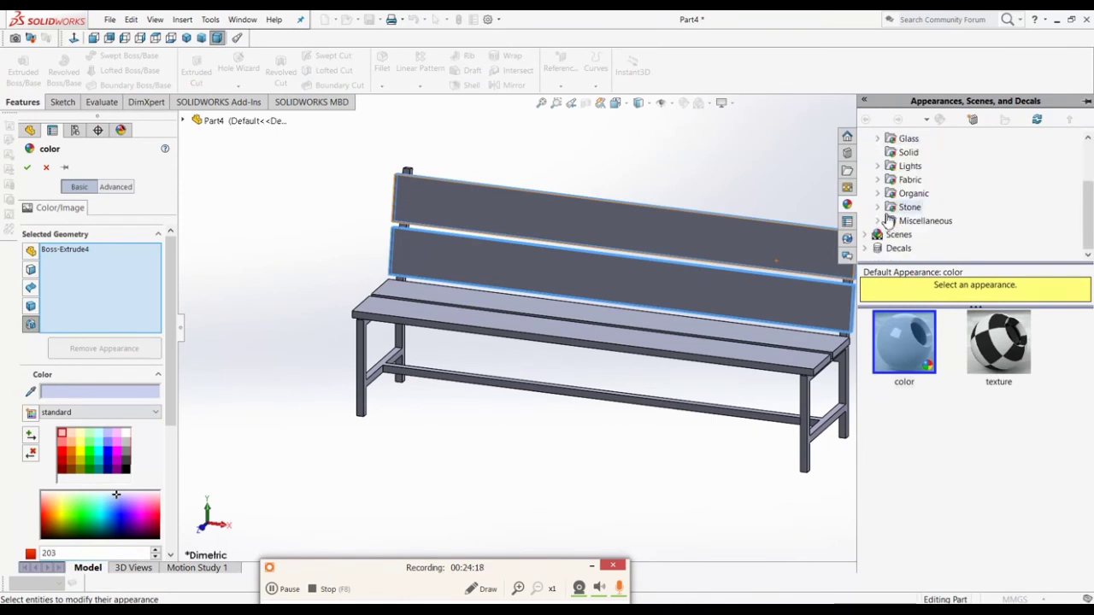
click(882, 195)
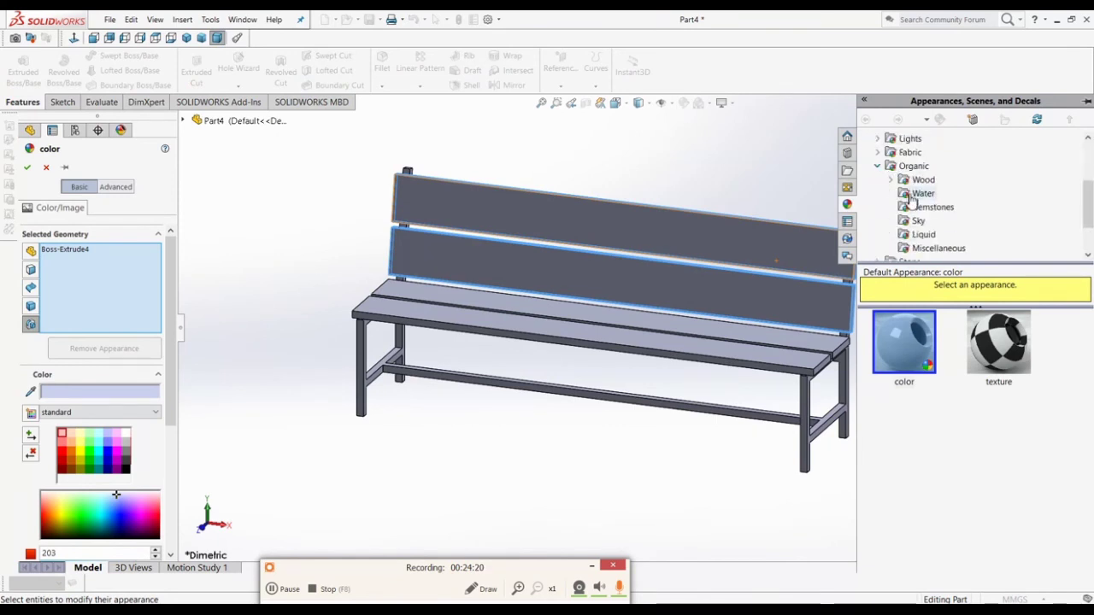
click(892, 181)
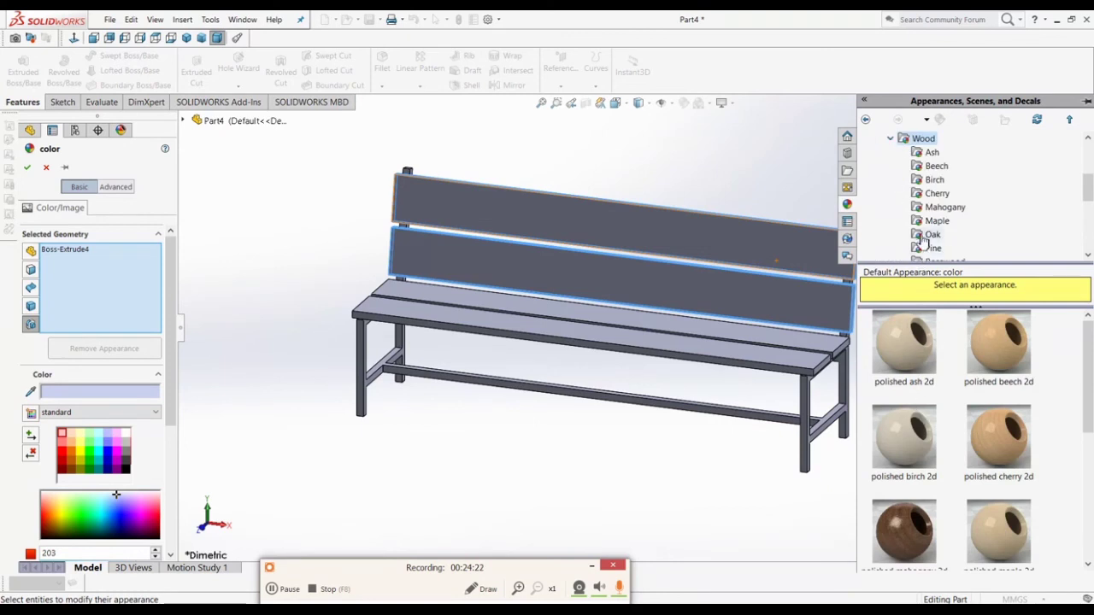
click(936, 167)
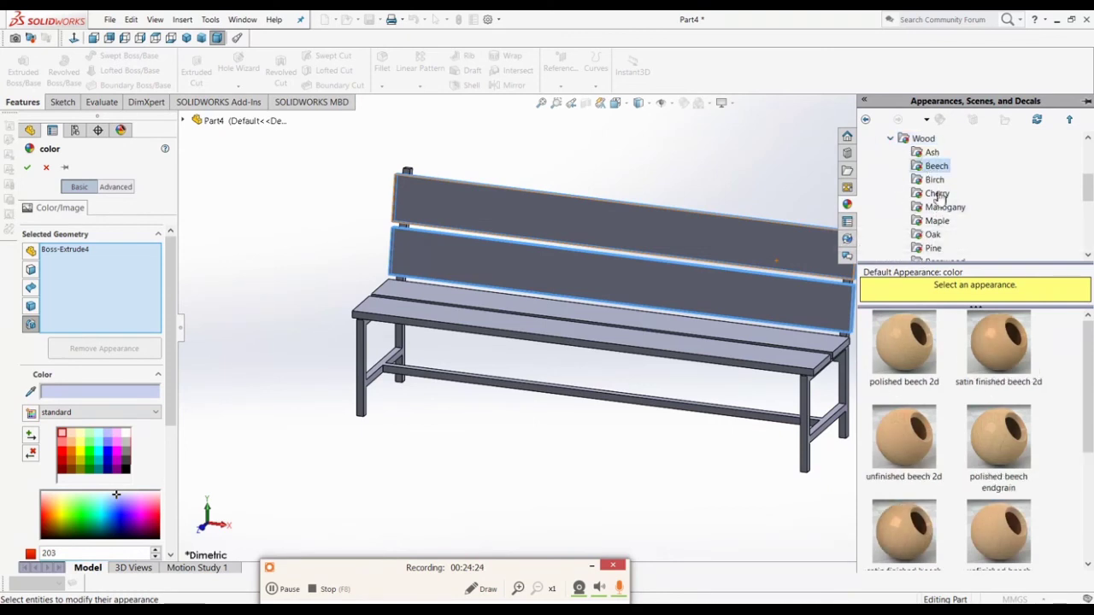
scroll(1007, 434, down, 1)
scroll(1007, 435, up, 2)
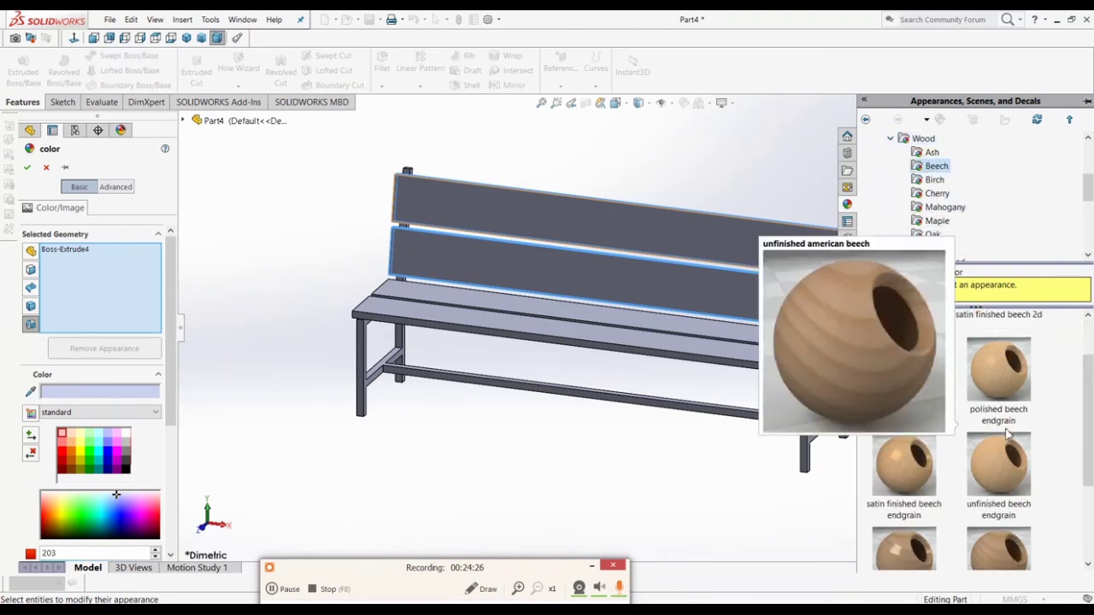
mouse_move(1000, 373)
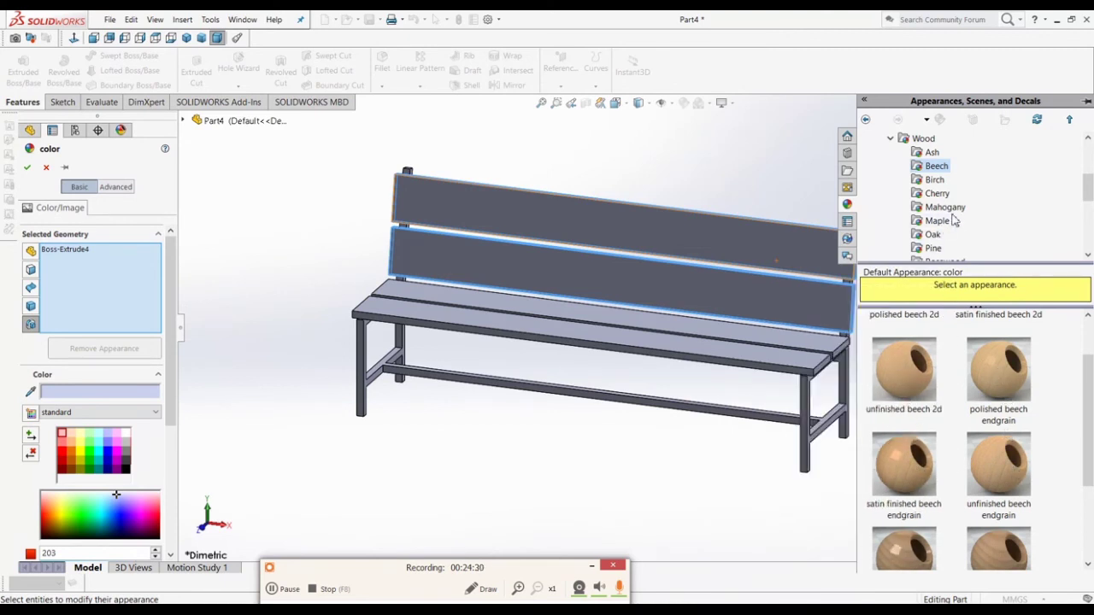
click(935, 180)
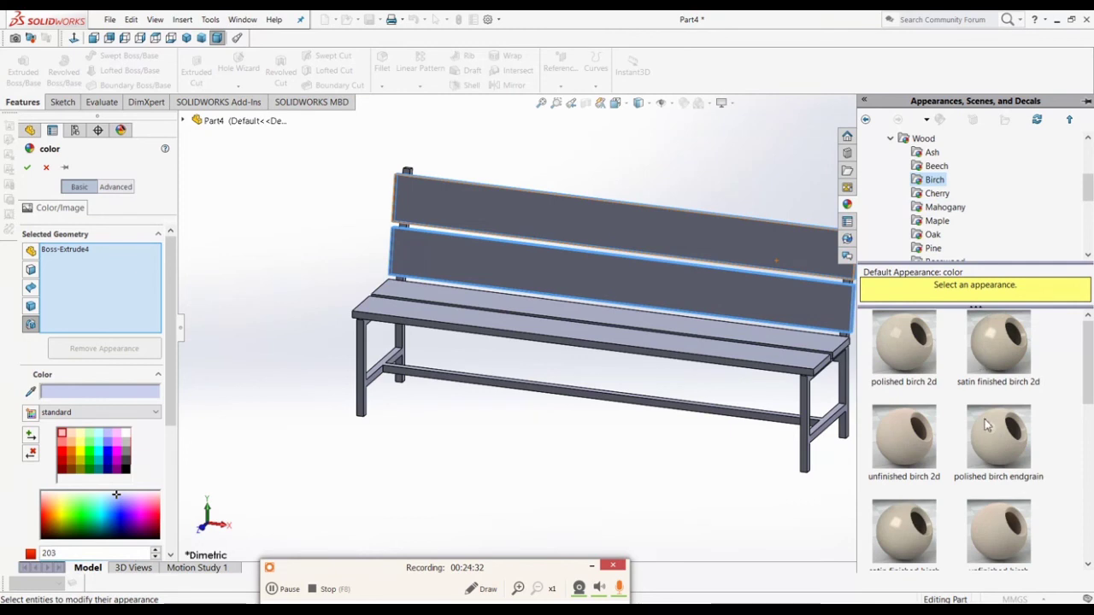
click(945, 210)
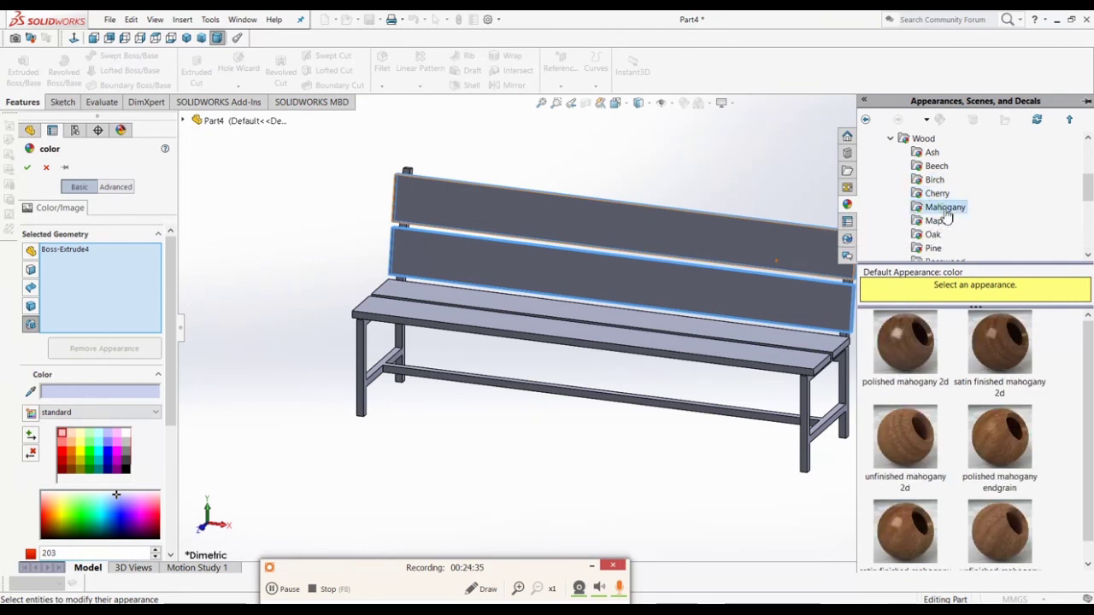
click(909, 454)
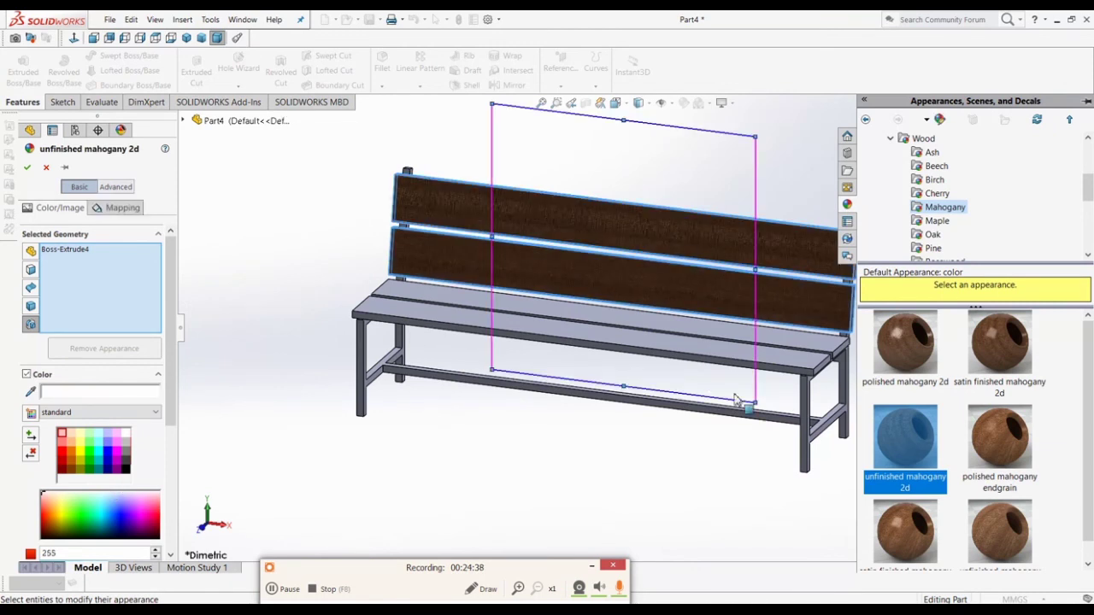
click(894, 521)
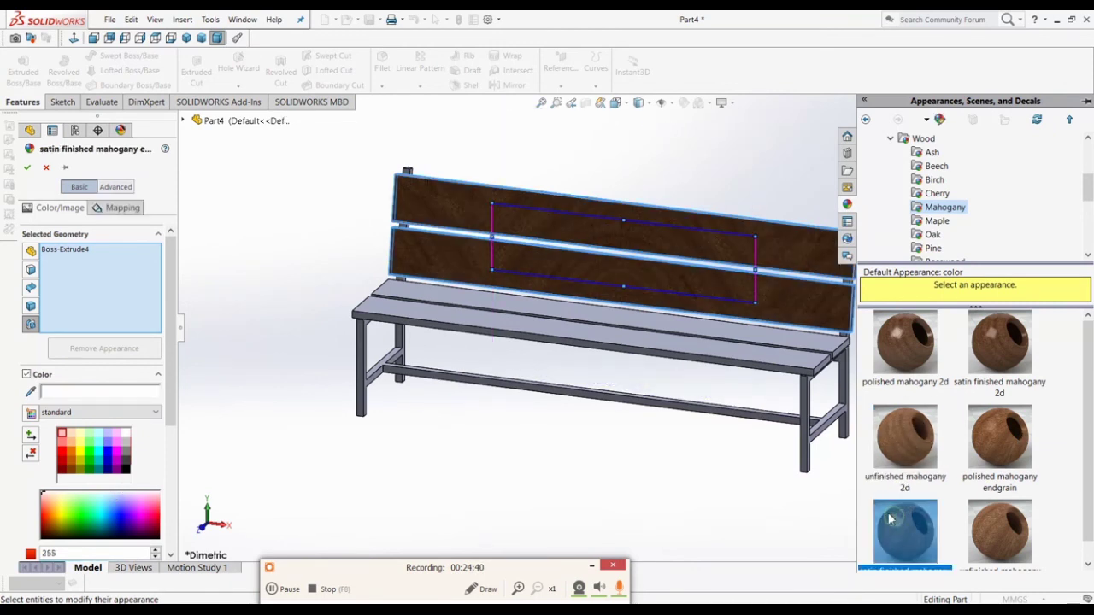
click(984, 521)
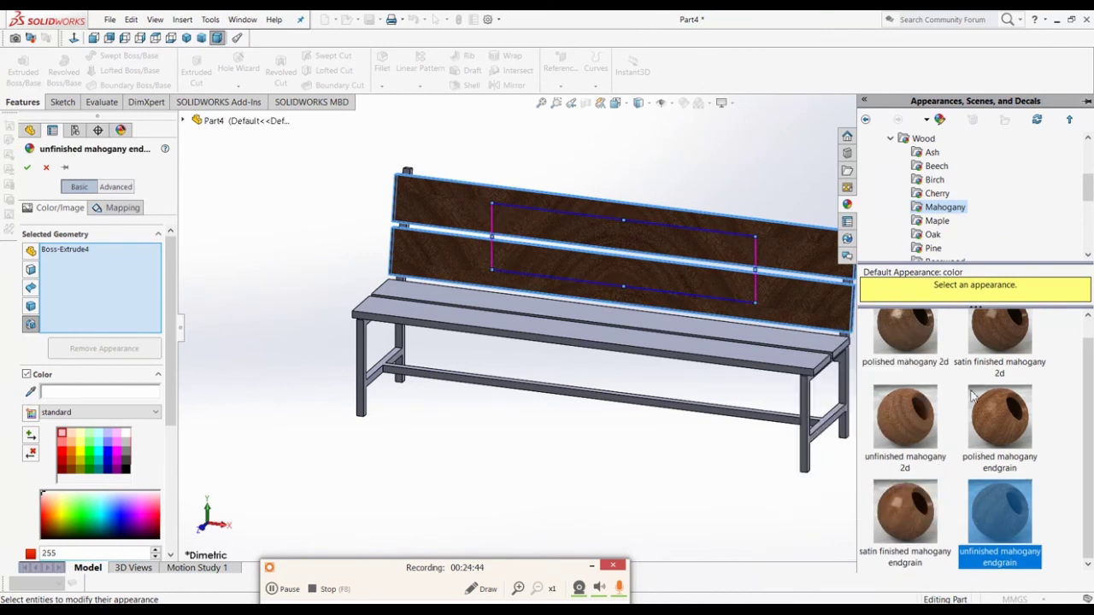
Step: Apply polished oak 2d from the Oak category to the backrest slats
click(934, 221)
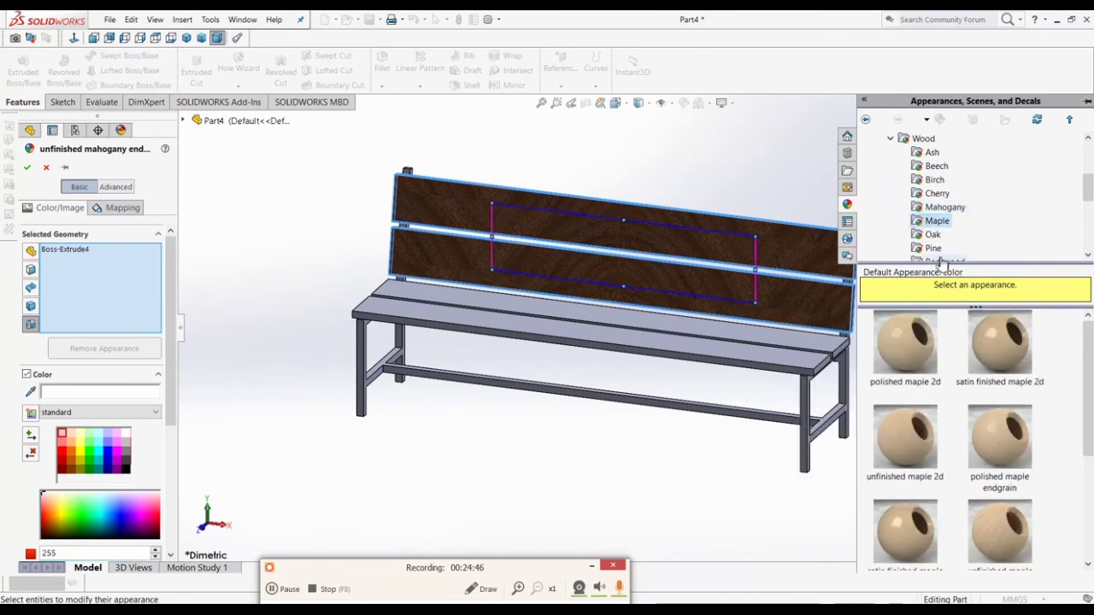
click(933, 236)
click(913, 324)
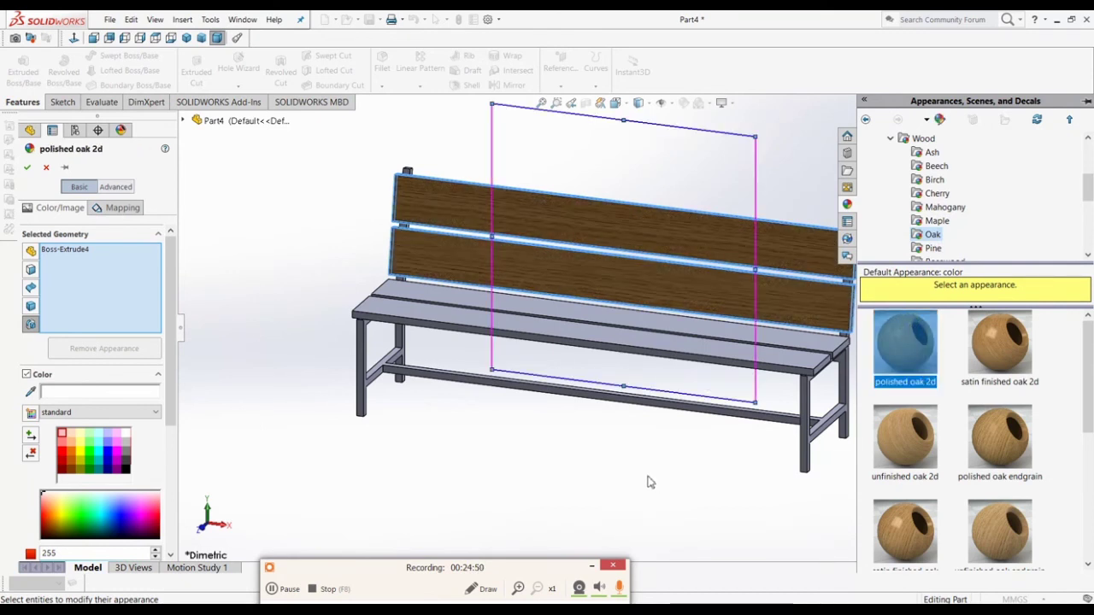
click(26, 168)
click(513, 381)
Step: Copy the lower backrest board's wood appearance and paste it onto the seat slats, Boss-Extrude5
middle_drag(513, 380, 451, 316)
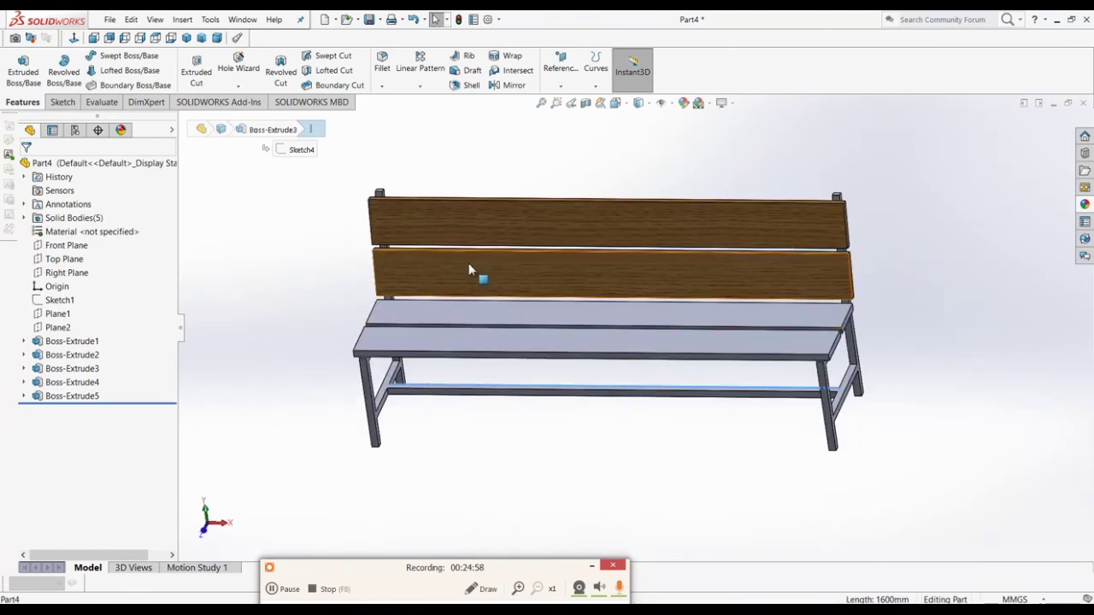
click(468, 274)
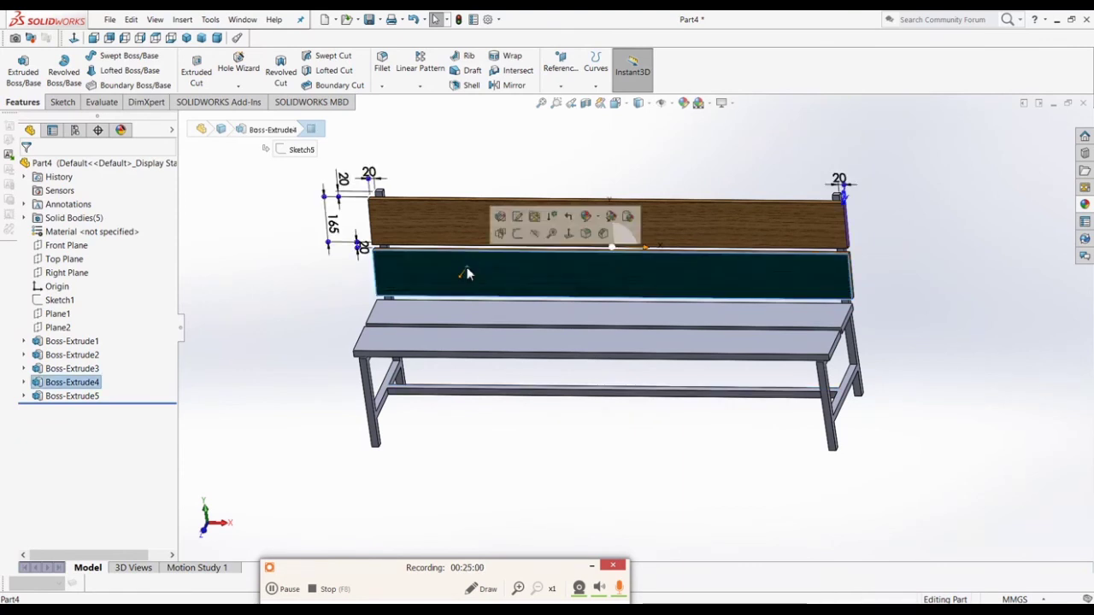
click(607, 219)
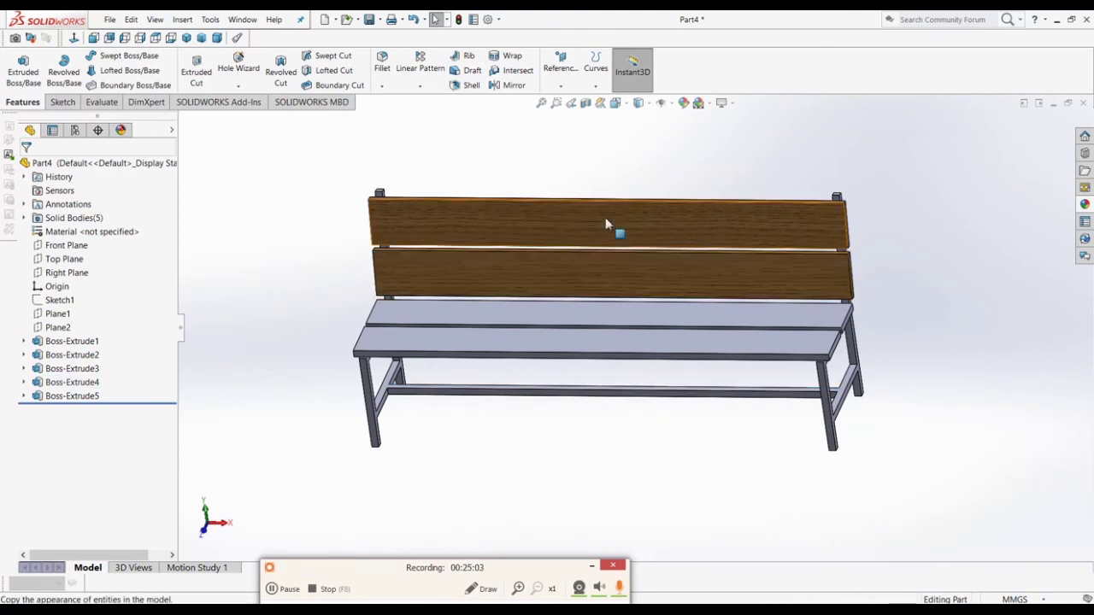
click(81, 396)
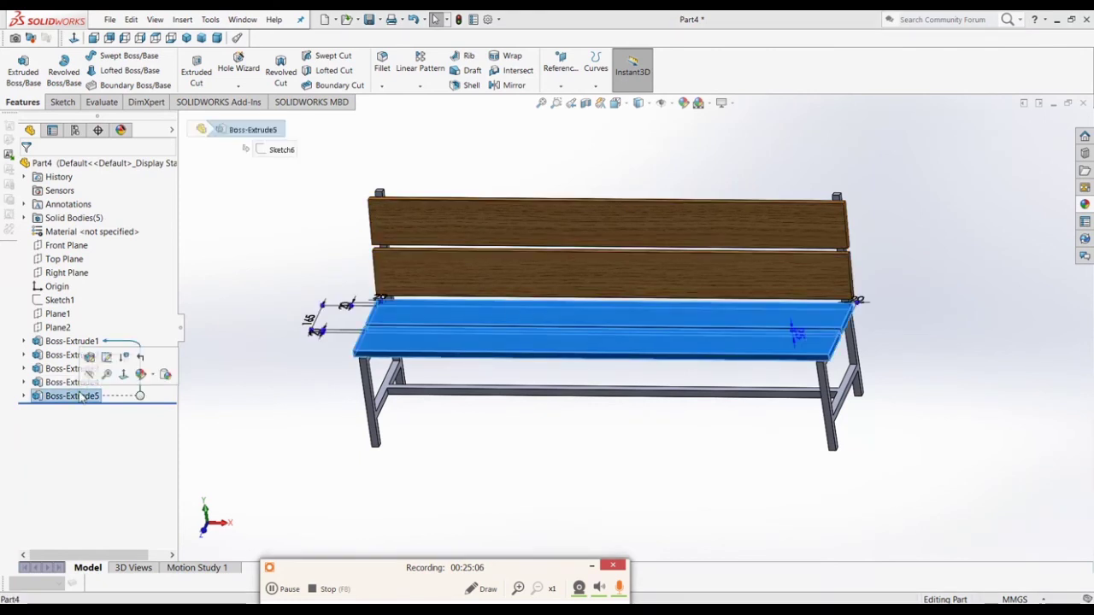
right_click(81, 395)
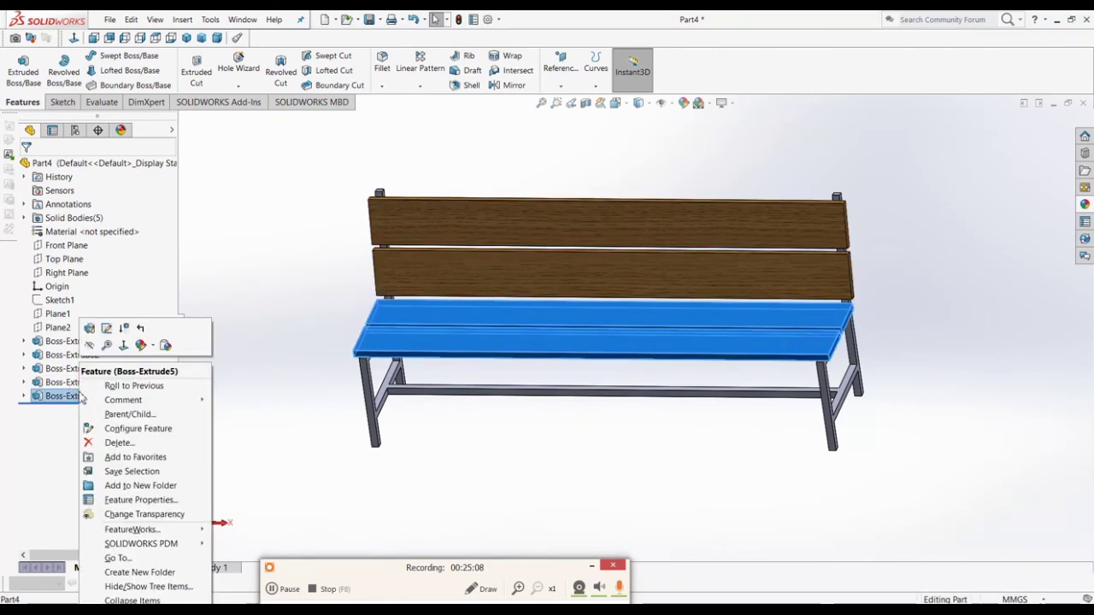
click(164, 347)
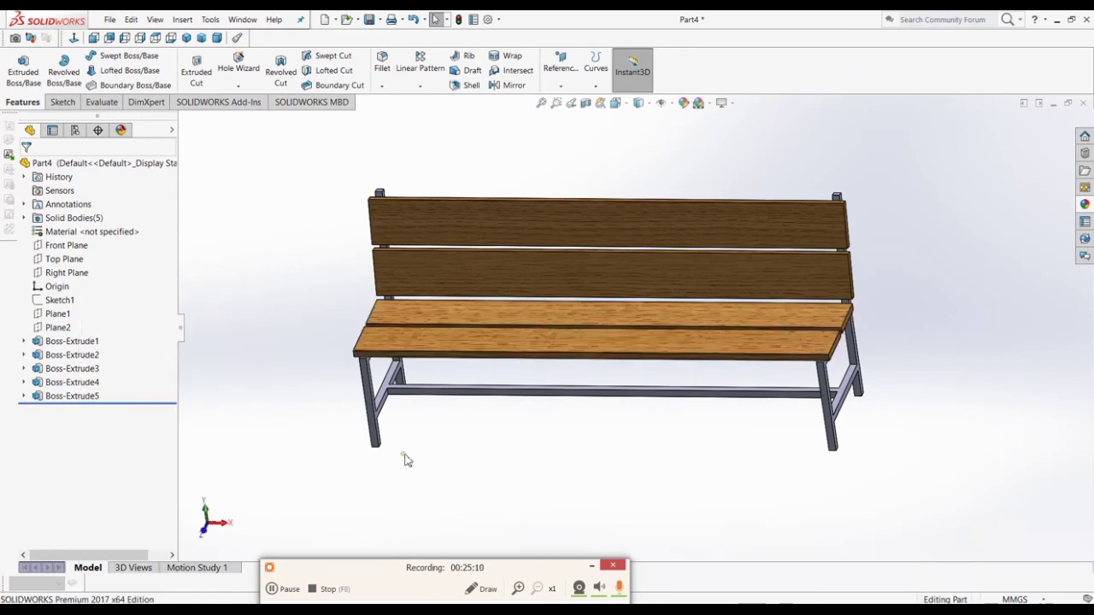
middle_drag(406, 457, 488, 277)
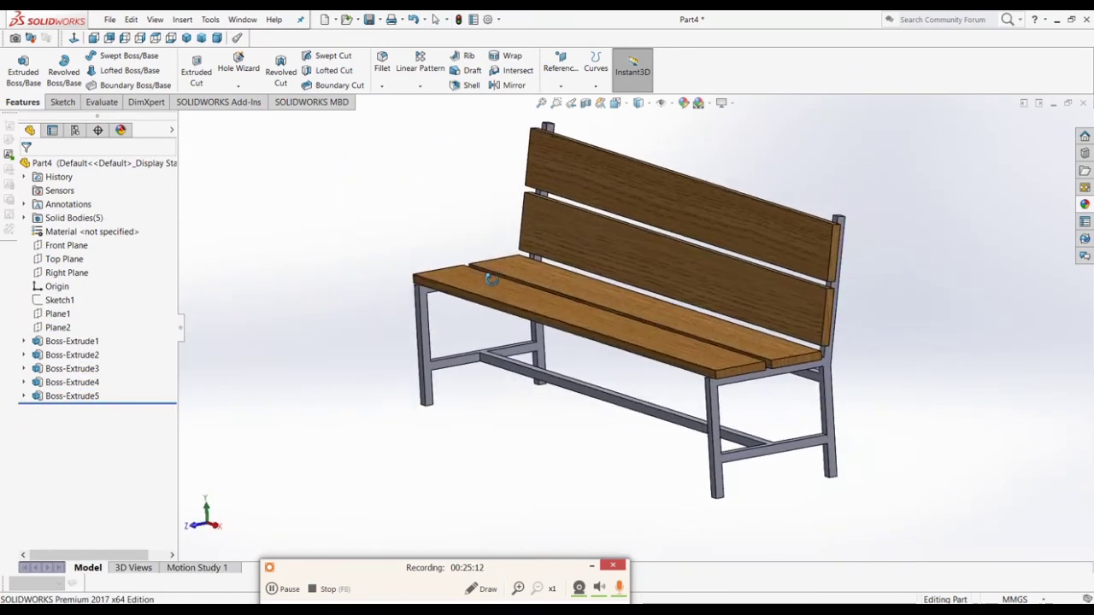
Step: Edit Boss-Extrude1's appearance, previewing Metal finishes such as cast lead and zinc
click(71, 343)
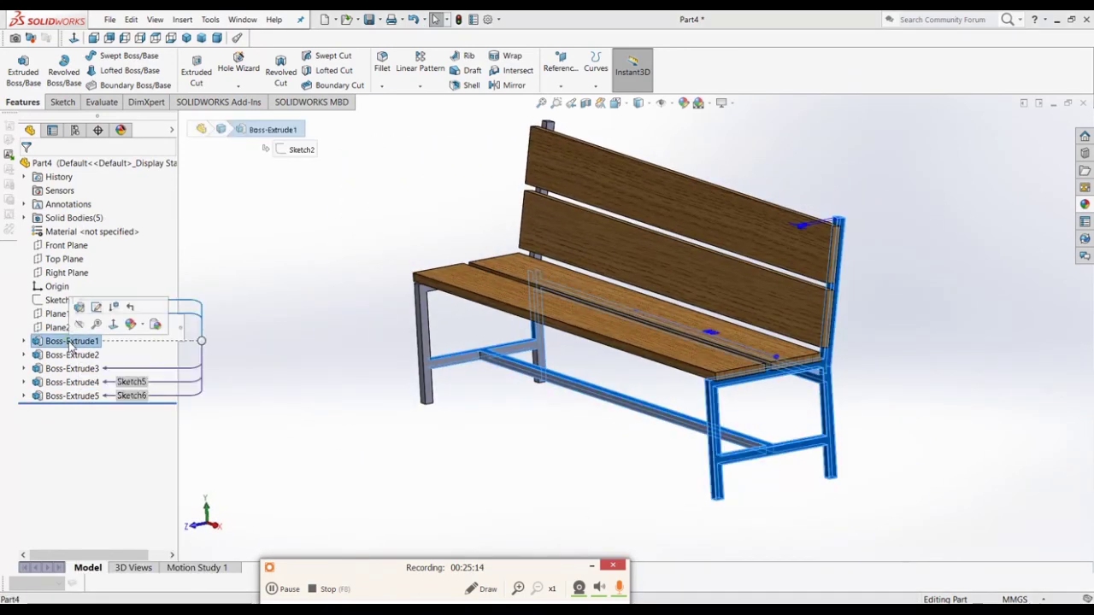
click(62, 358)
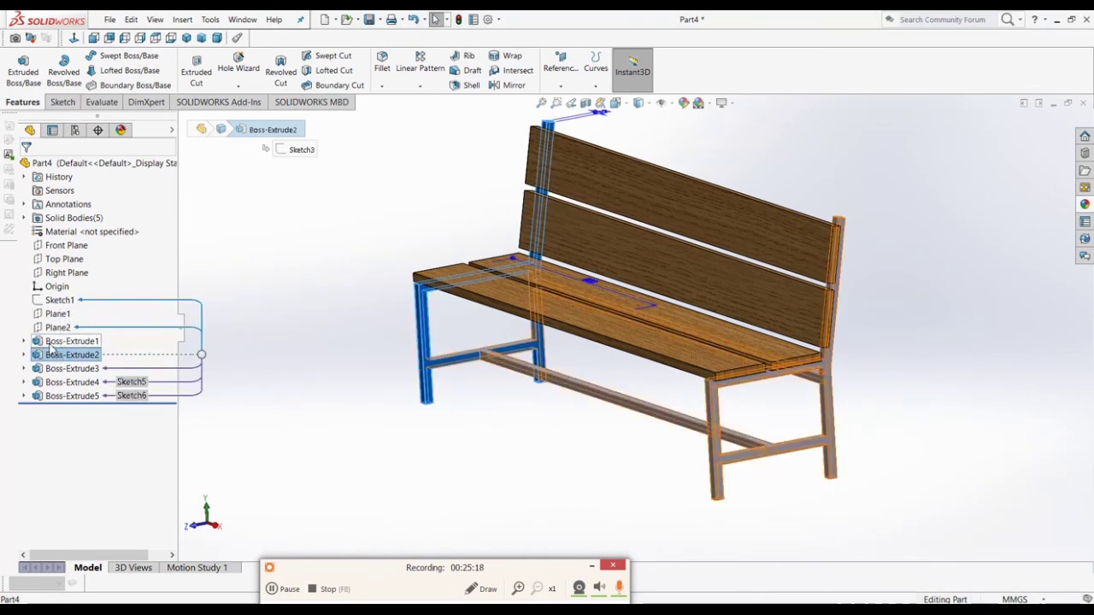
click(51, 343)
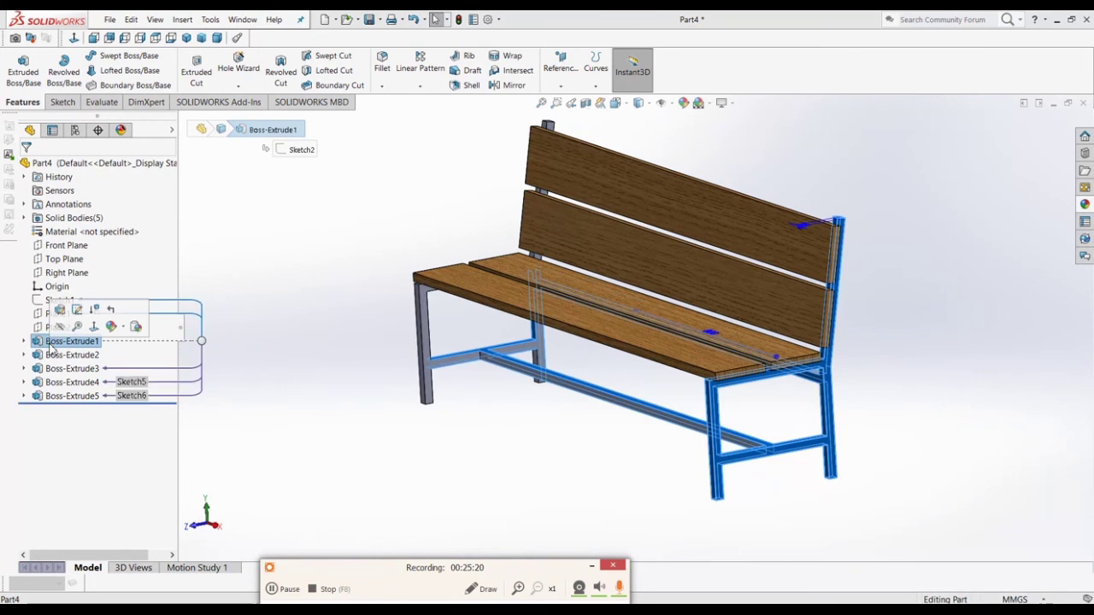
click(682, 103)
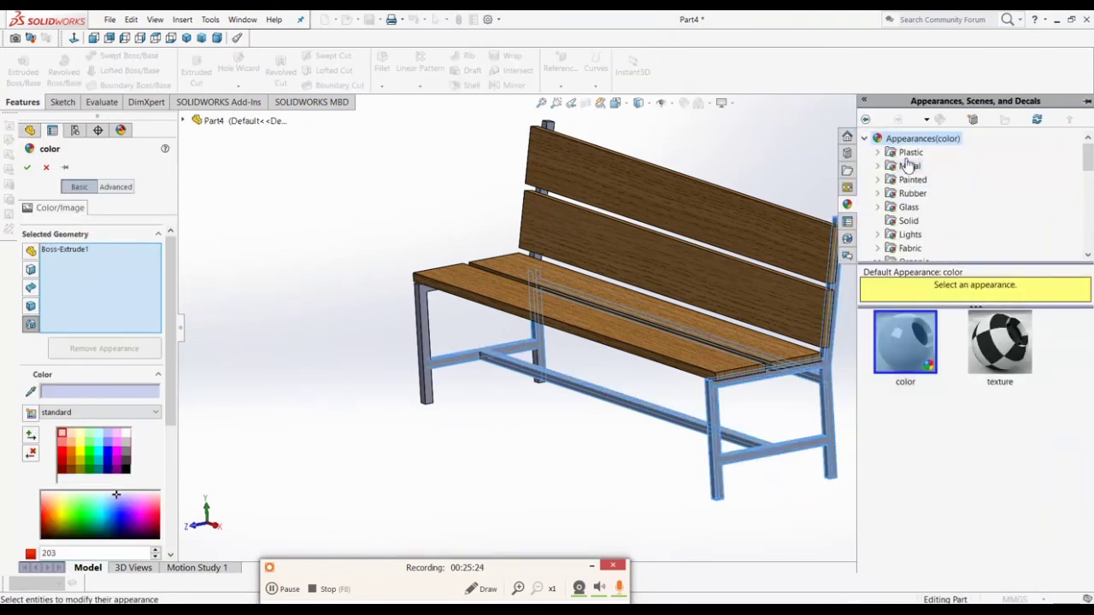
click(877, 165)
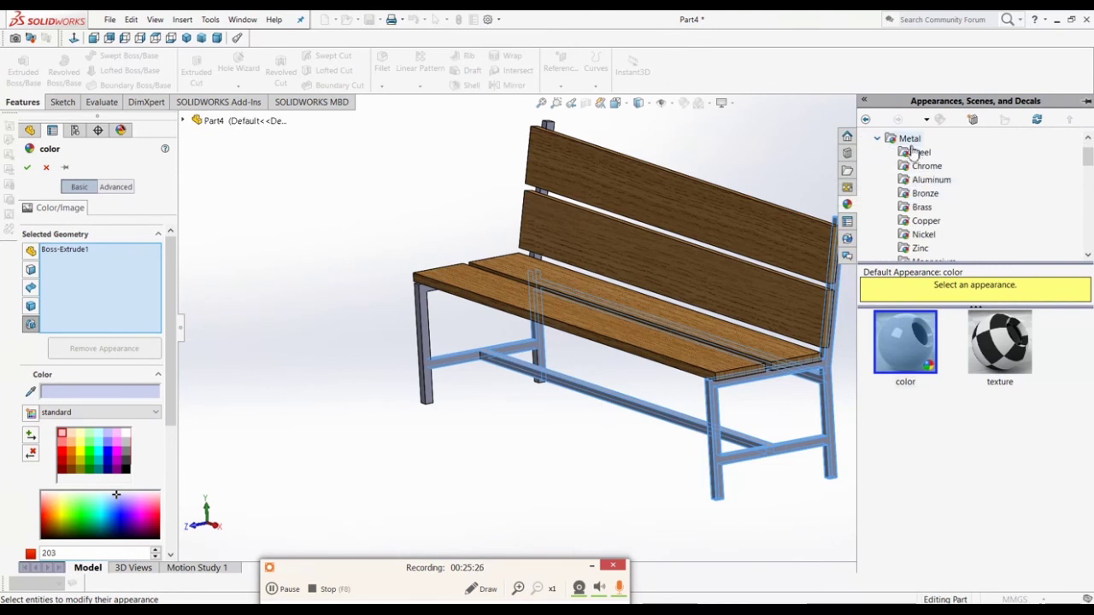
click(910, 147)
scroll(957, 376, down, 5)
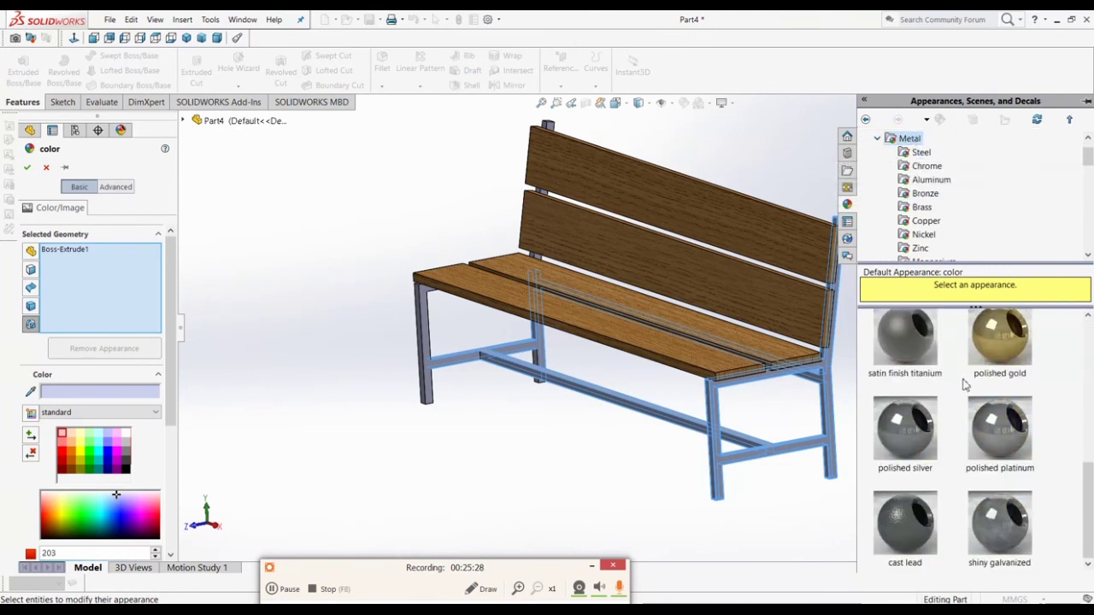
click(913, 532)
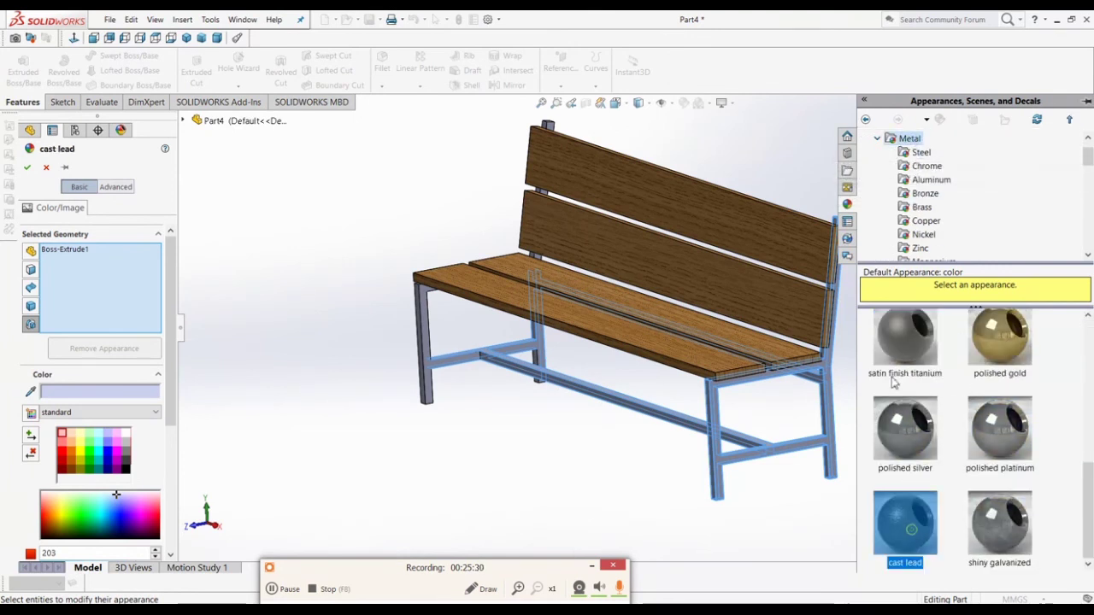
click(923, 248)
scroll(930, 248, down, 2)
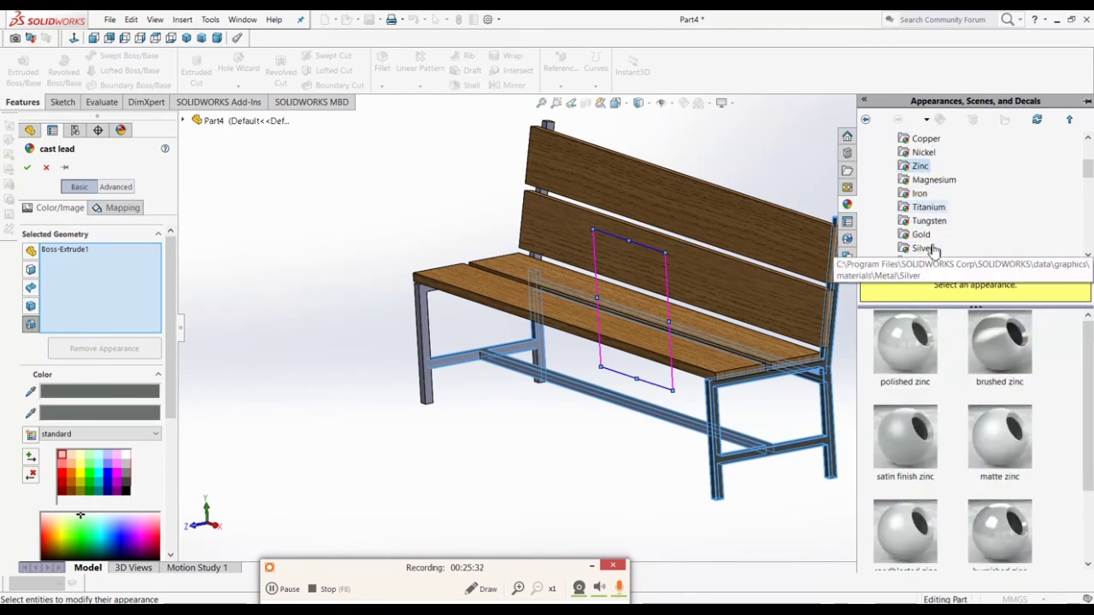
scroll(932, 248, up, 2)
Step: Apply sandblasted steel from the Steel category to the frame
click(920, 153)
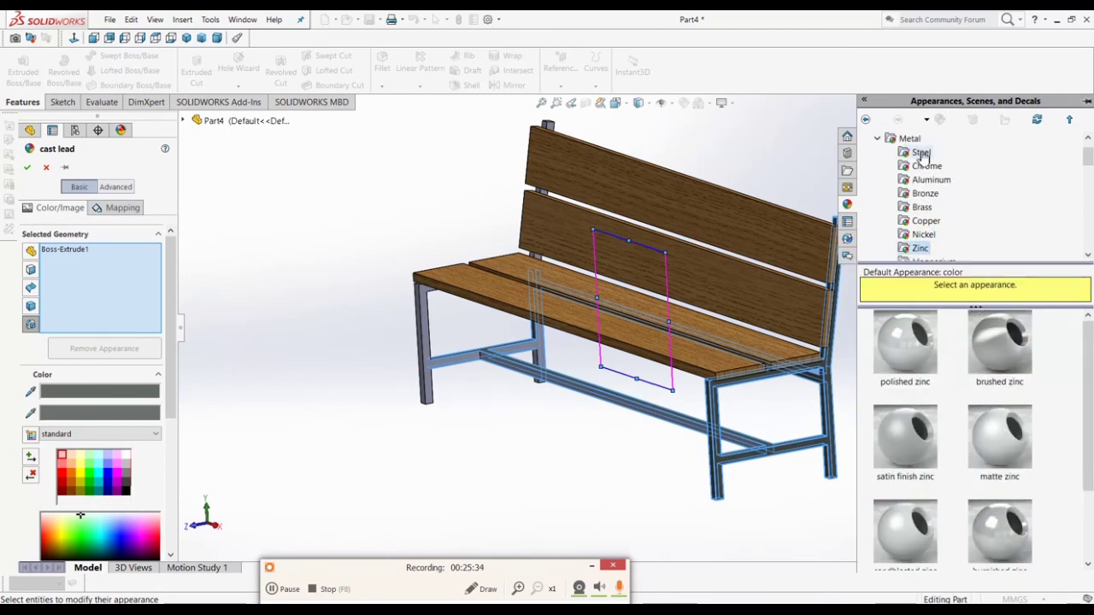
click(907, 531)
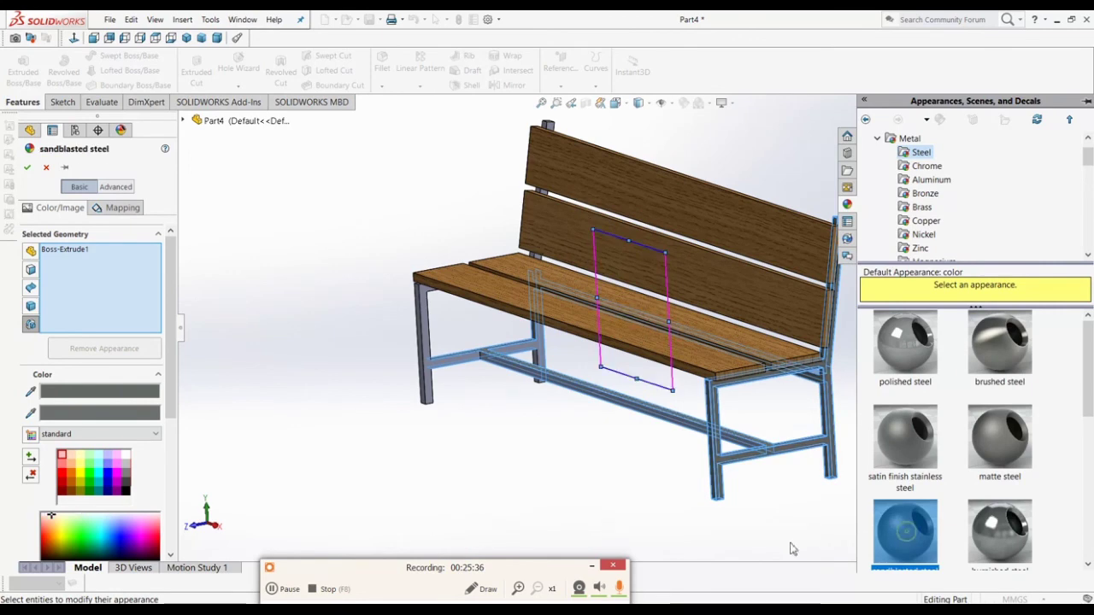
click(28, 167)
scroll(775, 423, down, 5)
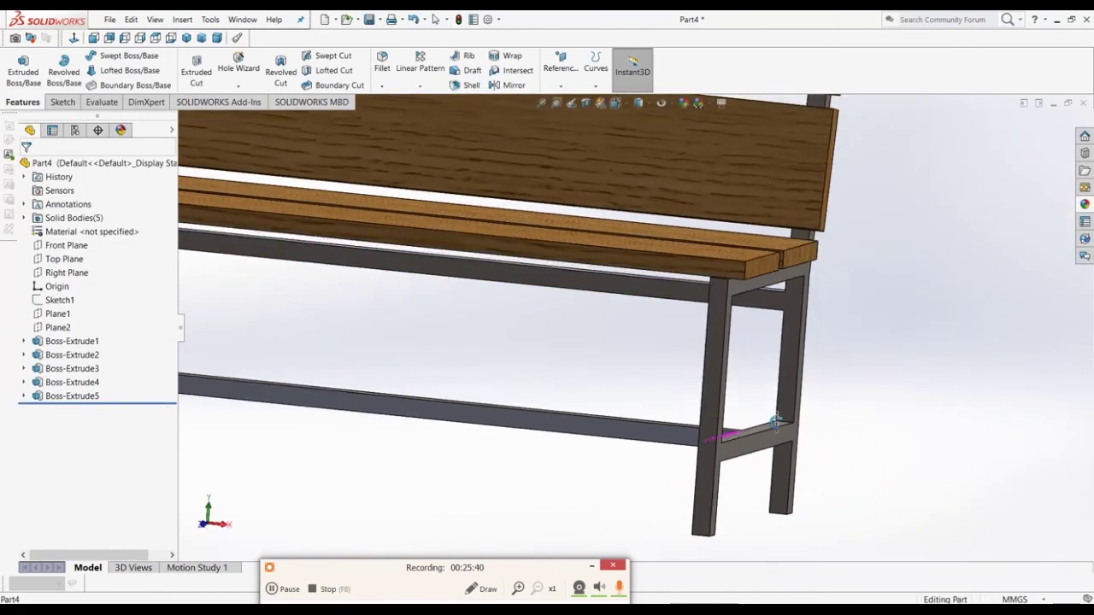
Step: Copy a frame leg's steel appearance and paste it onto the rail Boss-Extrude3
middle_drag(777, 423, 809, 479)
scroll(804, 479, up, 1)
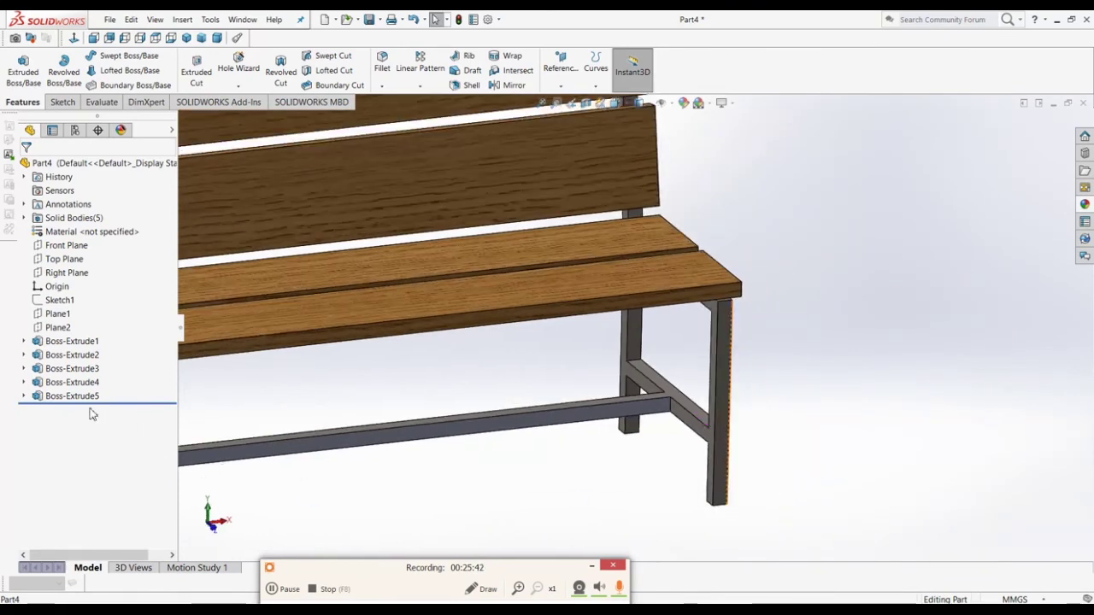
middle_drag(623, 454, 626, 506)
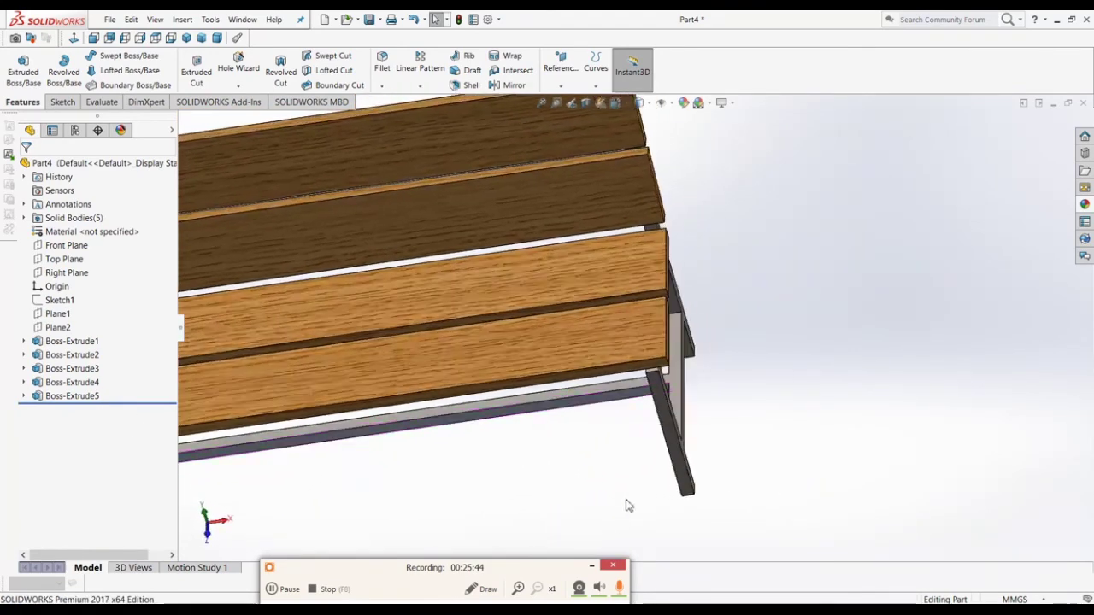
scroll(626, 507, down, 3)
click(701, 398)
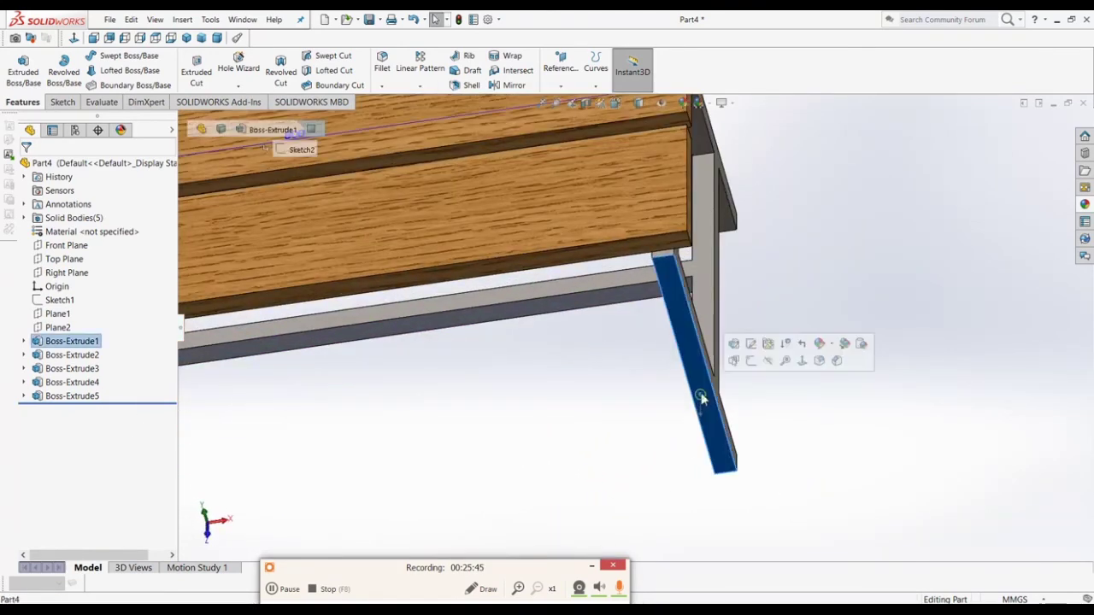
click(844, 347)
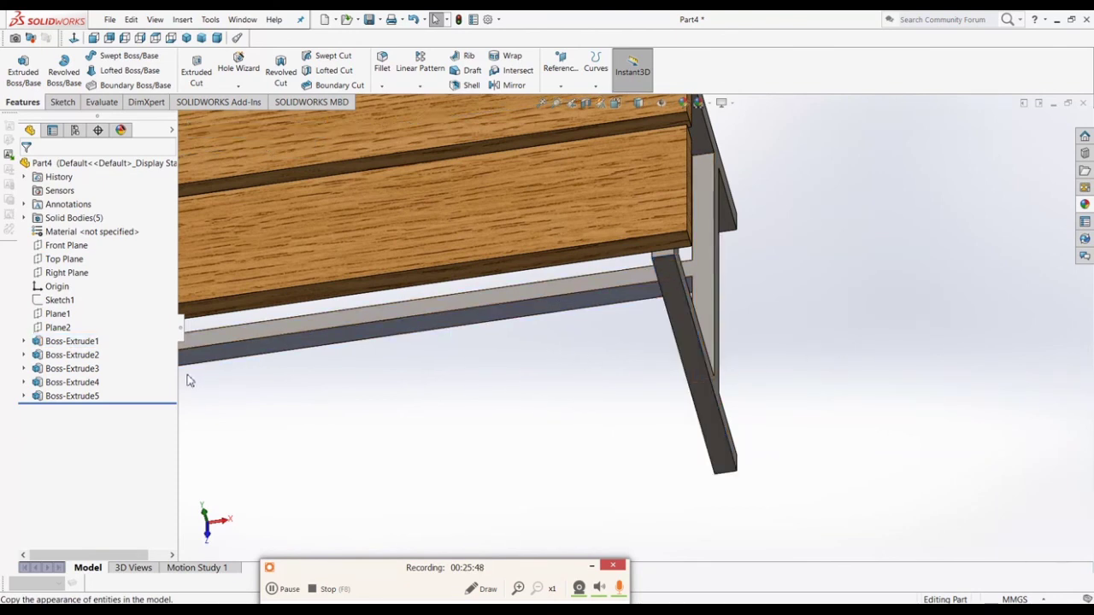
click(77, 382)
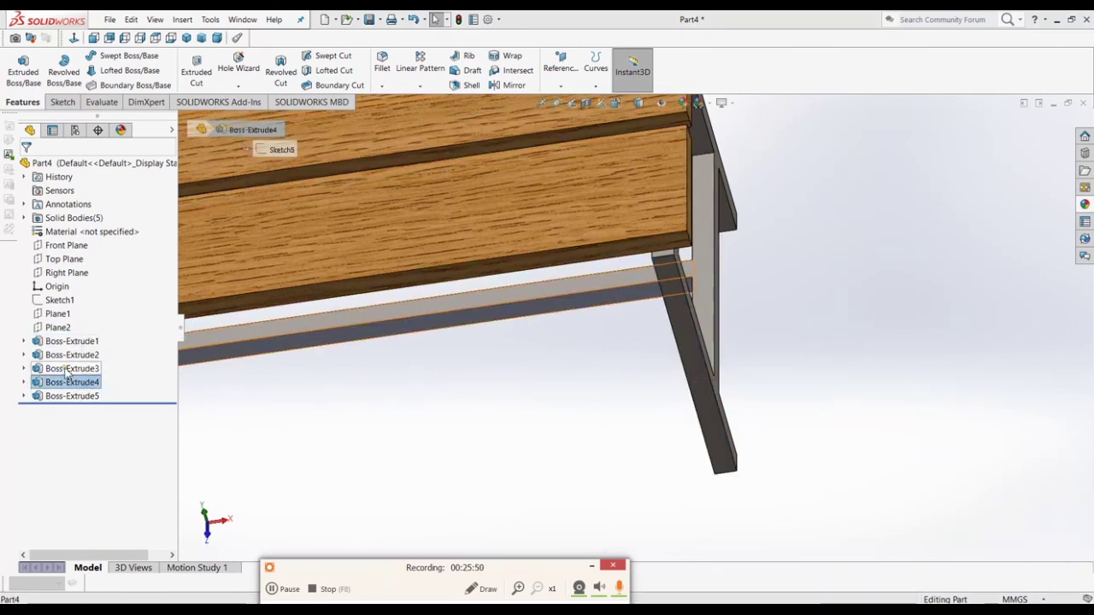
click(68, 369)
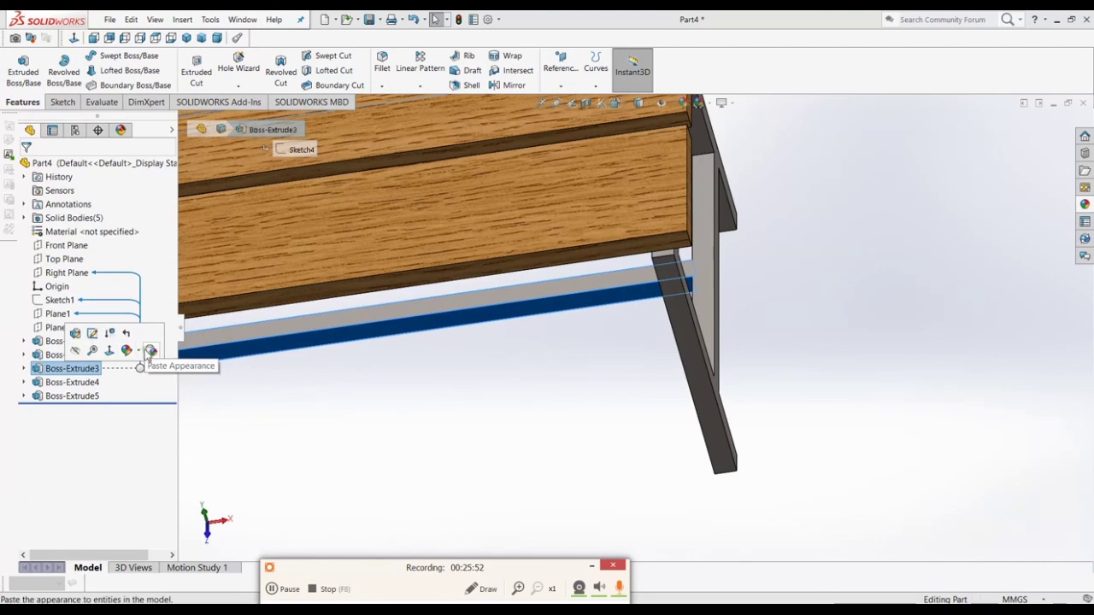
click(147, 349)
Step: Paste the same steel finish onto Boss-Extrude2 and return to the Dimetric view
scroll(483, 405, up, 5)
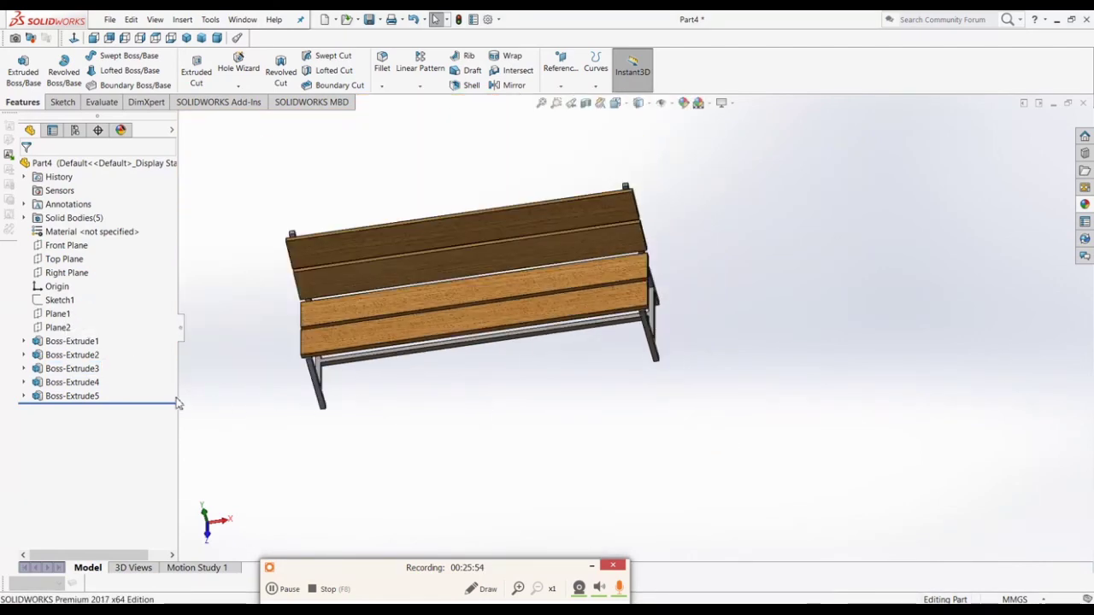
click(70, 355)
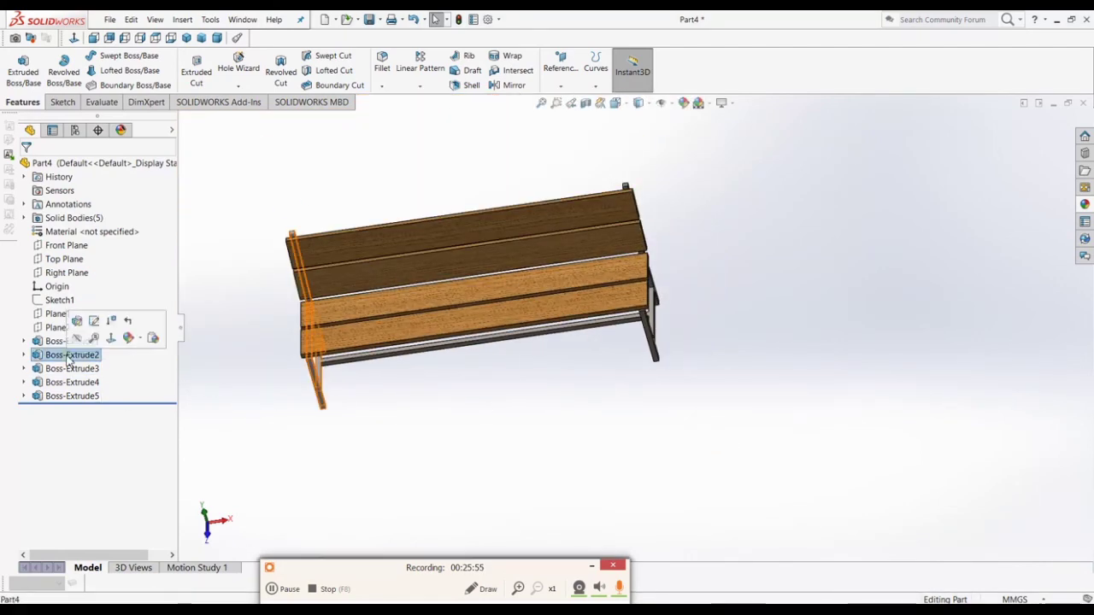
click(150, 339)
scroll(339, 428, down, 3)
middle_drag(339, 427, 408, 256)
scroll(321, 329, down, 2)
scroll(333, 335, down, 3)
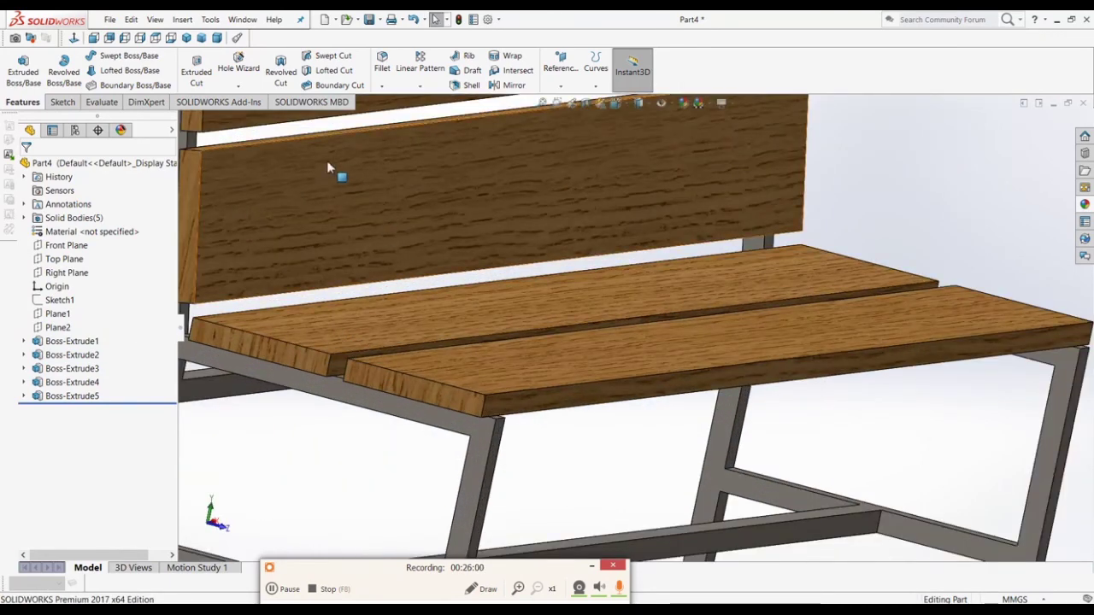
click(218, 39)
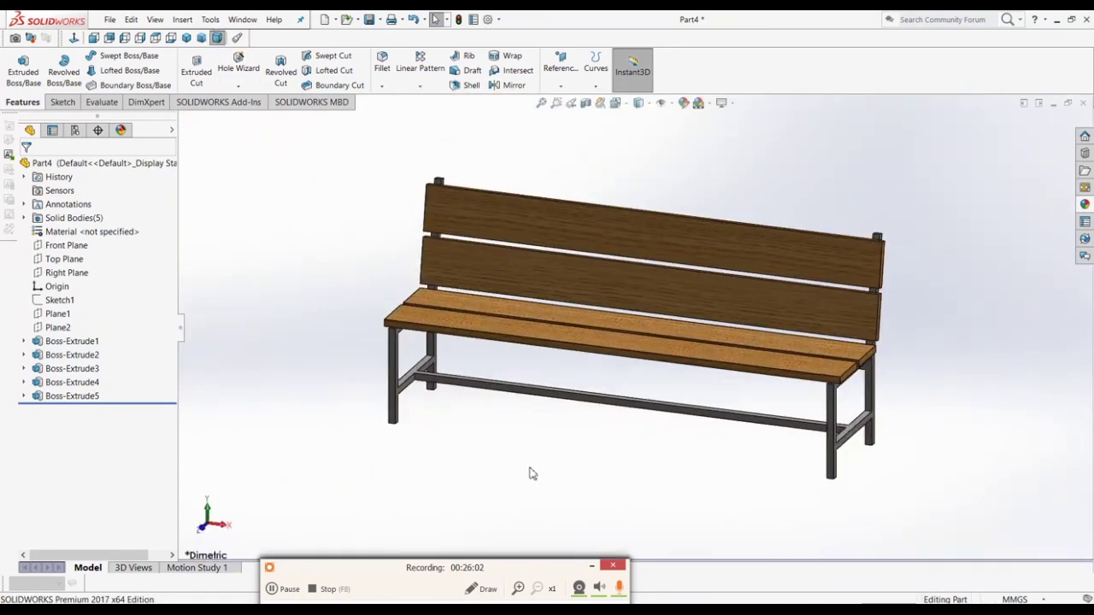